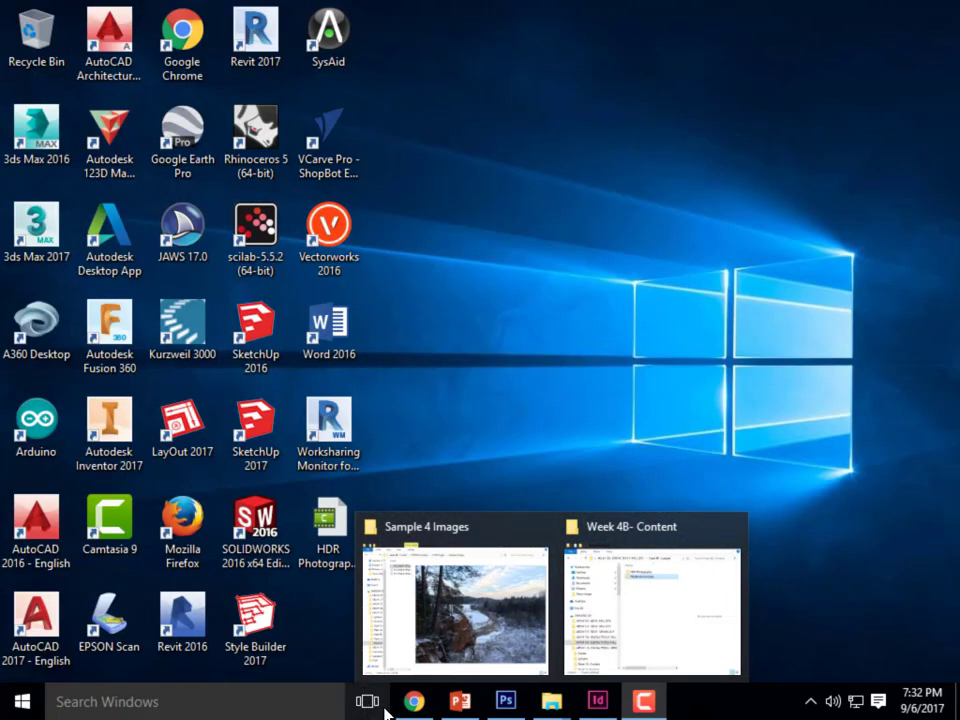
# - Switch to Chrome and open the Files area of the 8209 - Digital Tools for Design course in Canvas
pyautogui.click(411, 705)
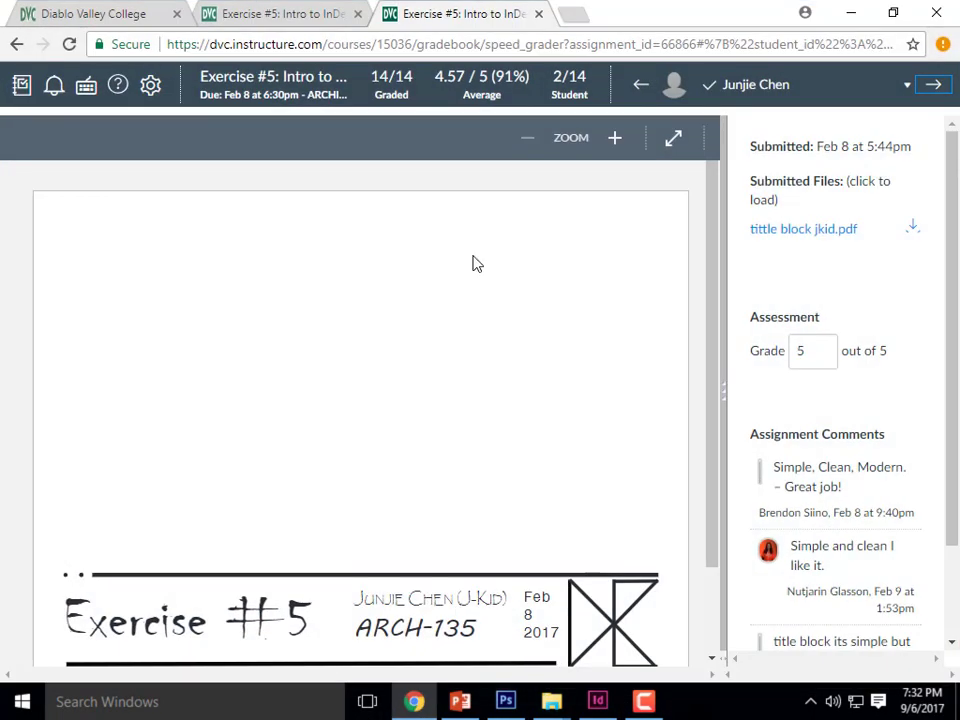
pyautogui.click(195, 18)
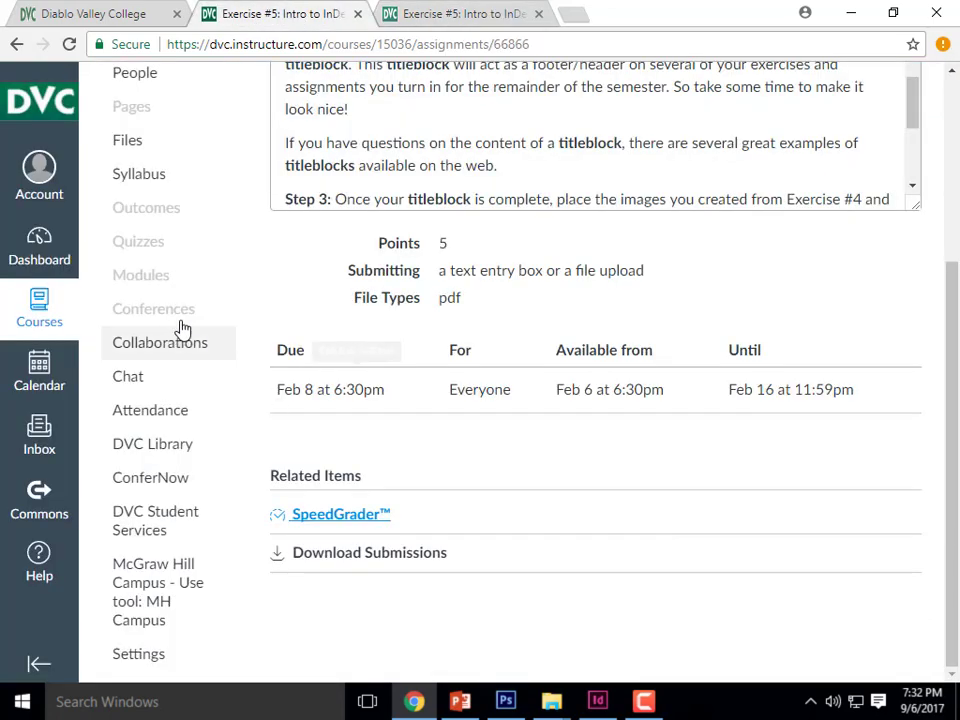
pyautogui.scroll(5, 182, 330)
pyautogui.click(28, 293)
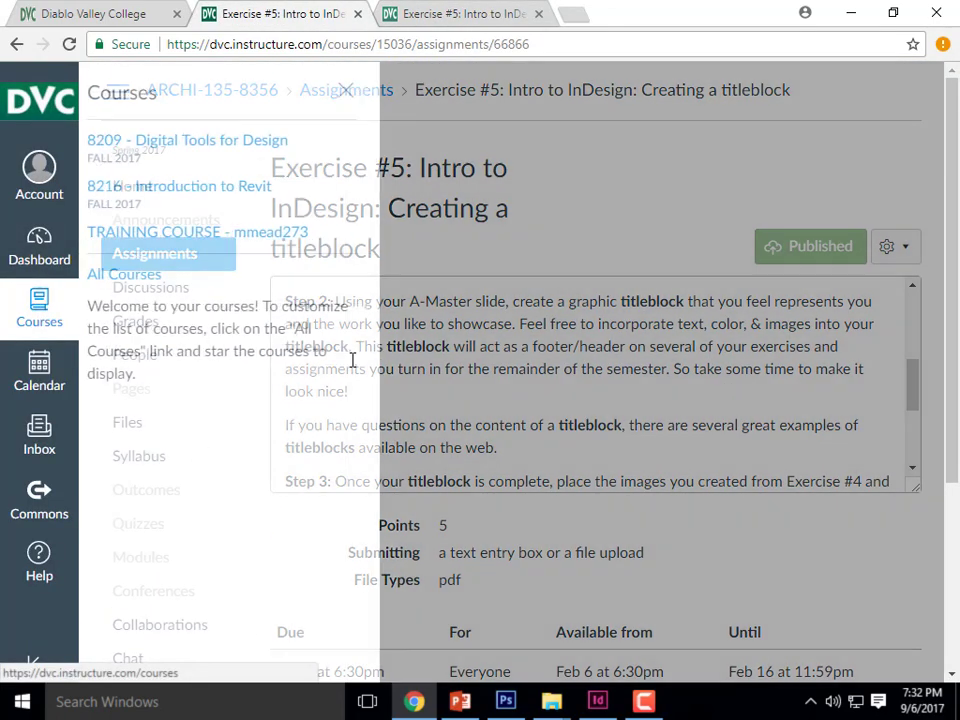
pyautogui.click(242, 145)
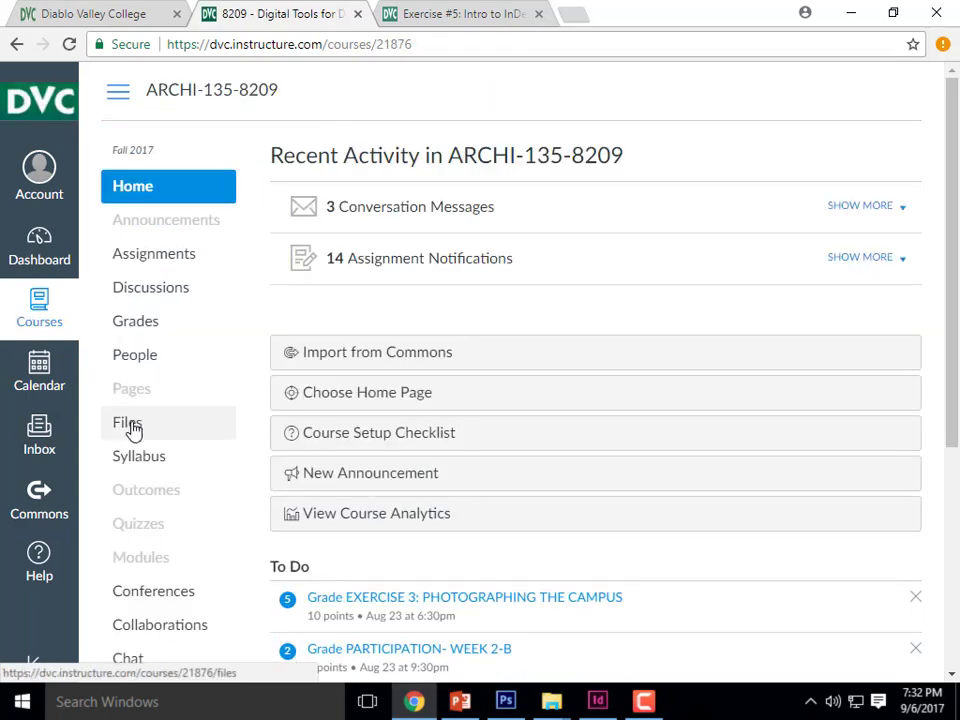
pyautogui.click(130, 424)
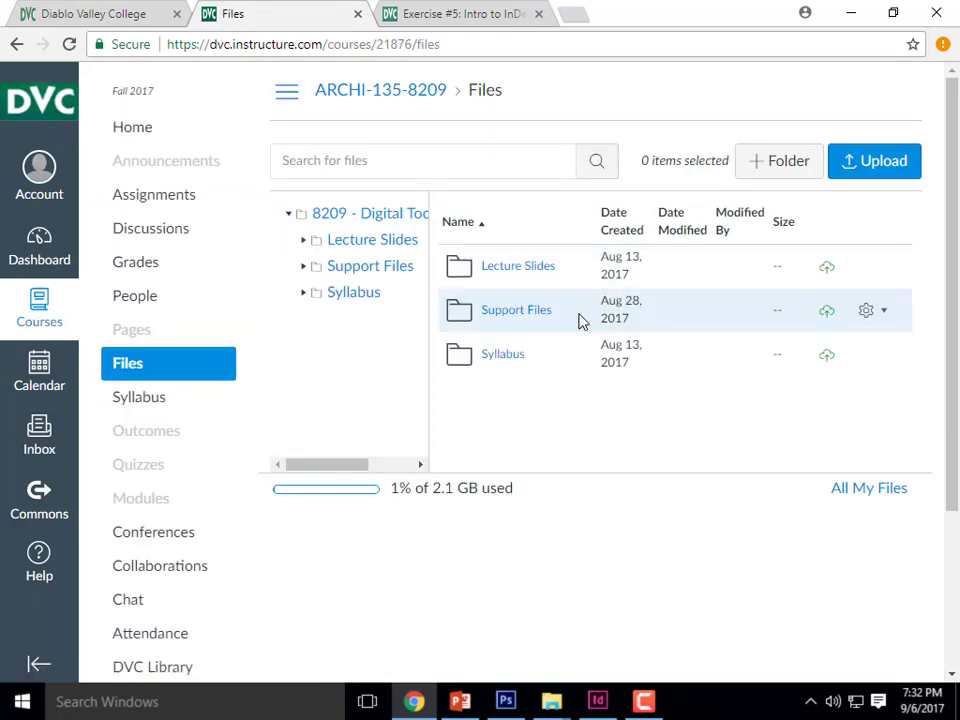
# - Look through the HDR Imagery folder in Support Files, including the exposures in Image 2, and put the browser away
pyautogui.click(508, 318)
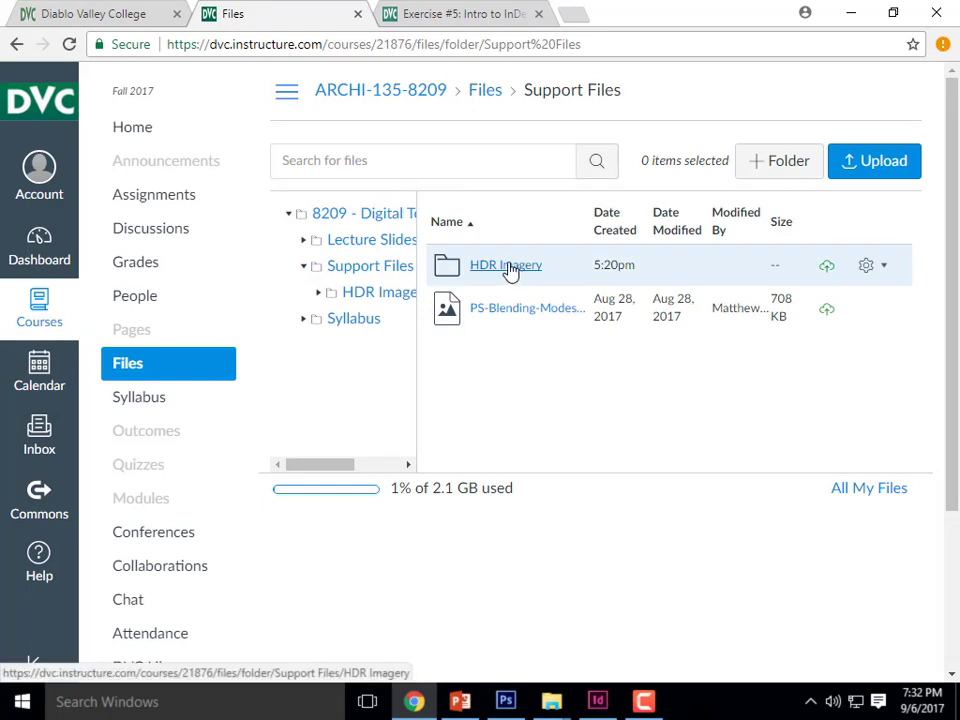
pyautogui.click(510, 270)
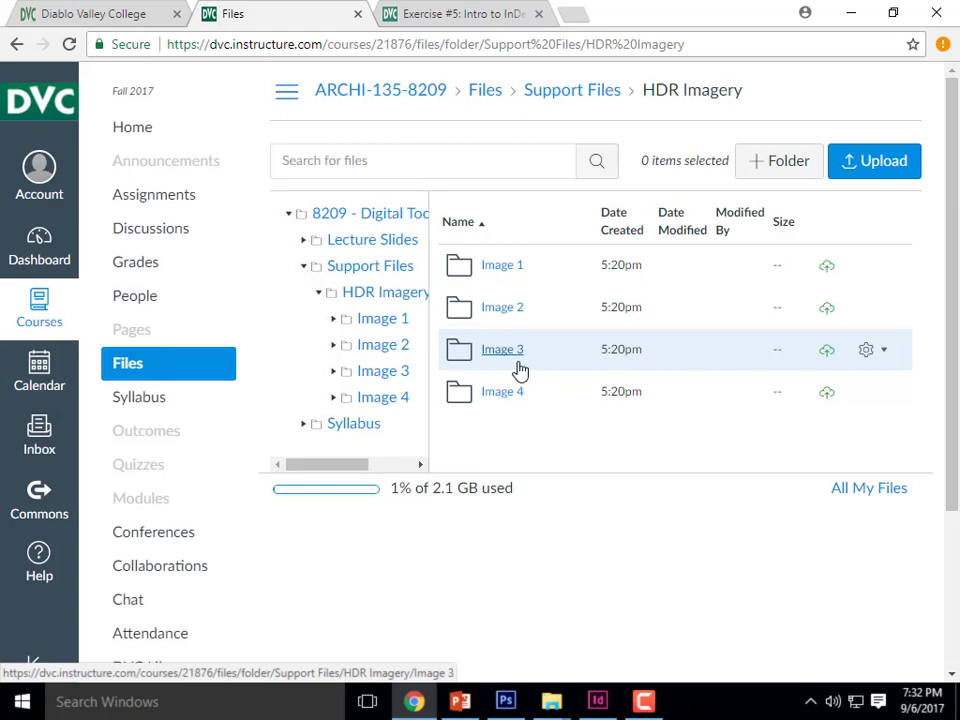
pyautogui.click(510, 310)
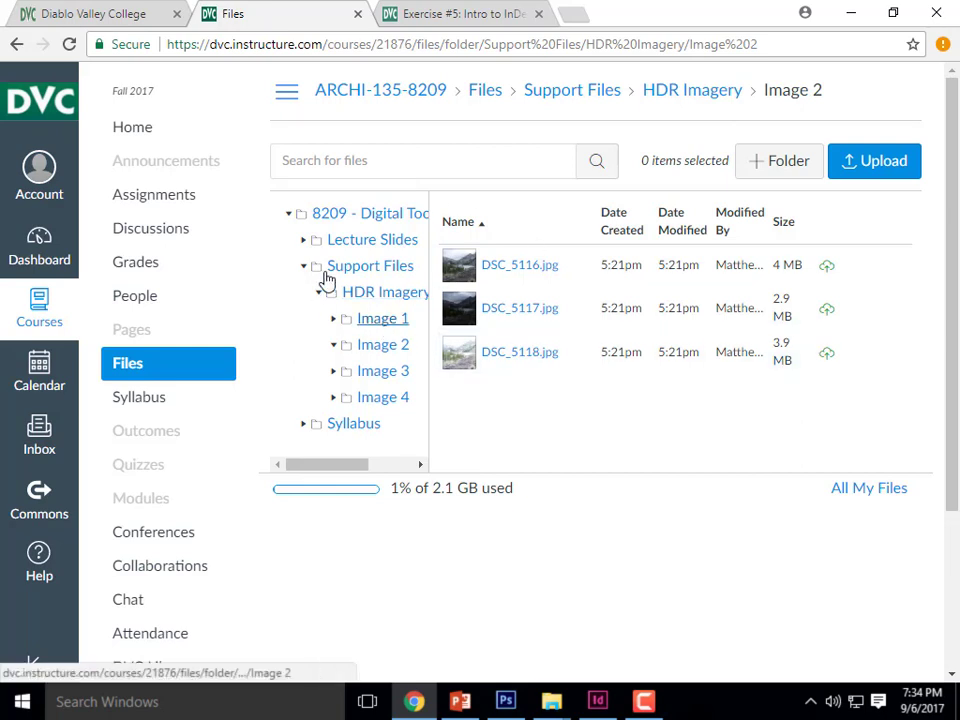
pyautogui.click(16, 45)
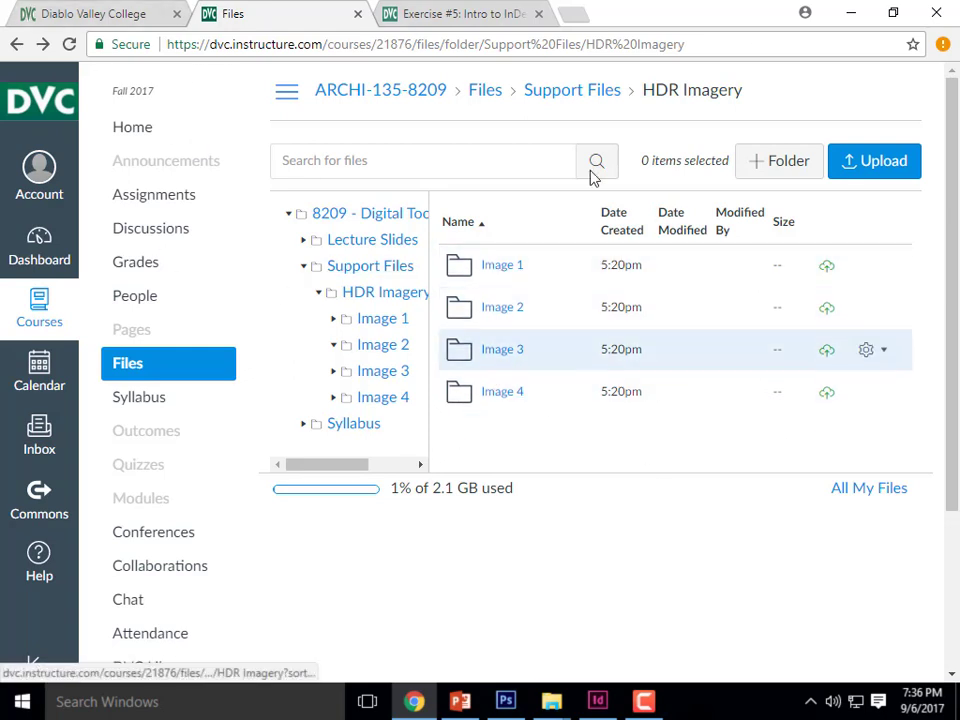
pyautogui.click(853, 18)
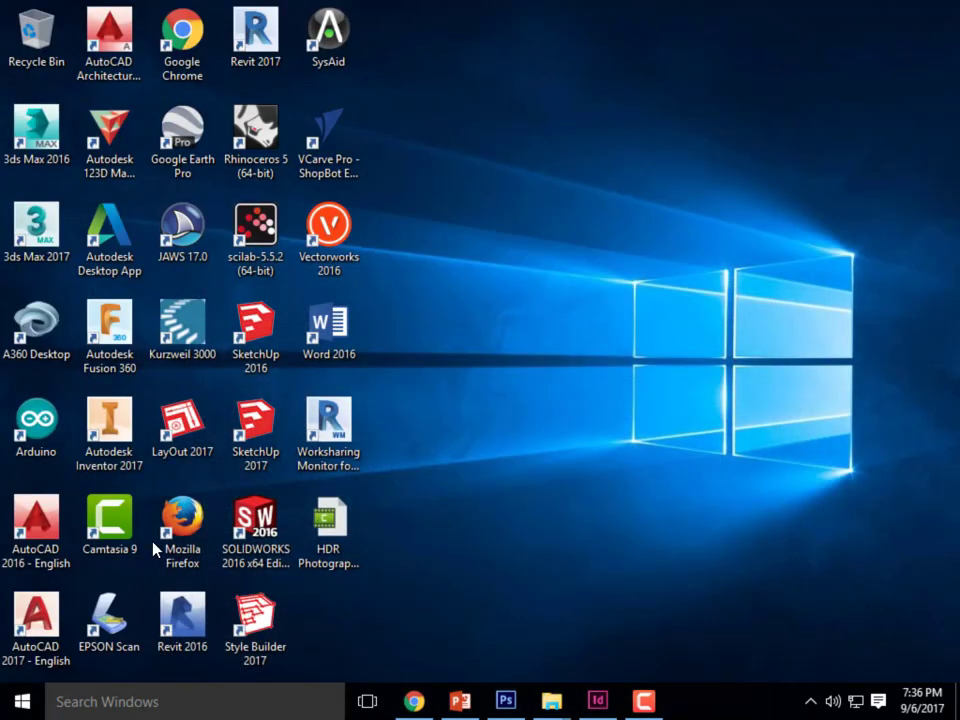
# - Switch to File Explorer and bring up the Sample 4 Images folder
pyautogui.click(505, 700)
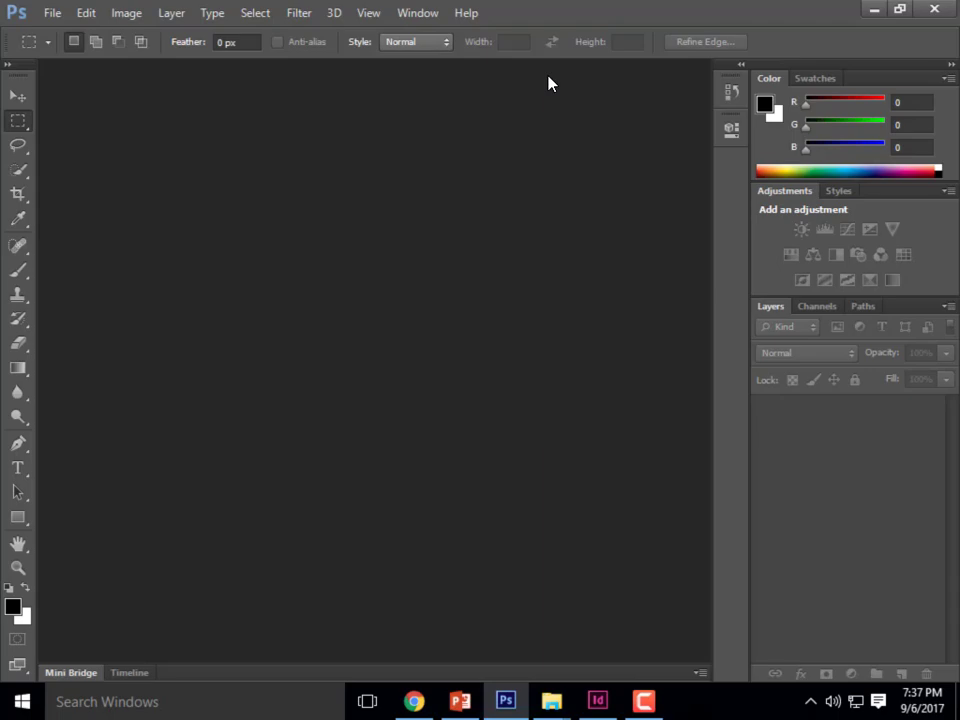
pyautogui.click(872, 10)
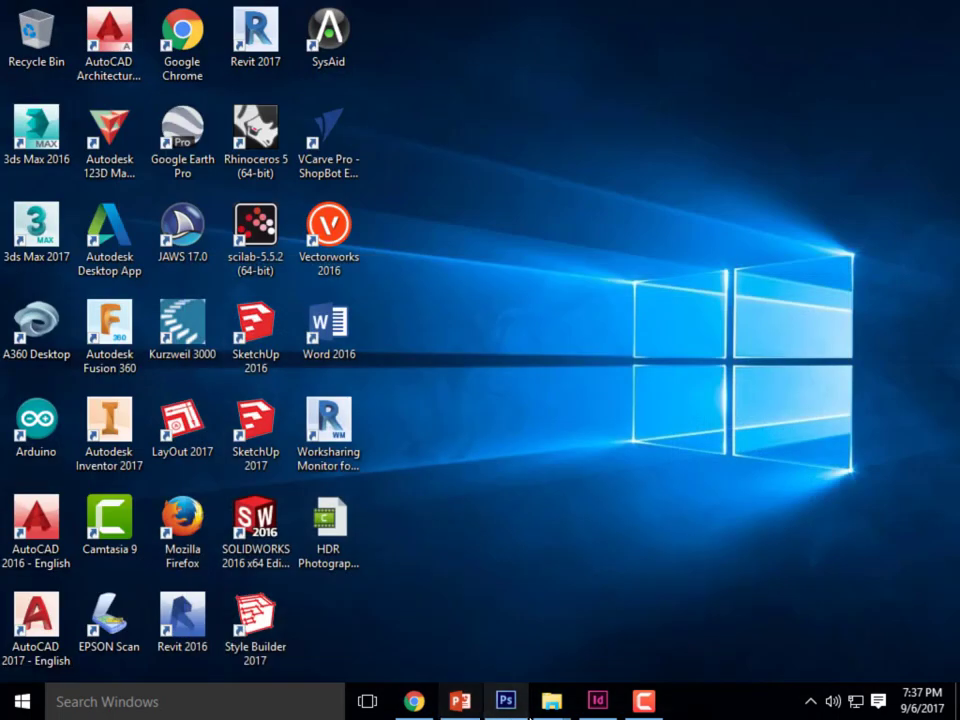
pyautogui.moveTo(551, 701)
pyautogui.click(650, 590)
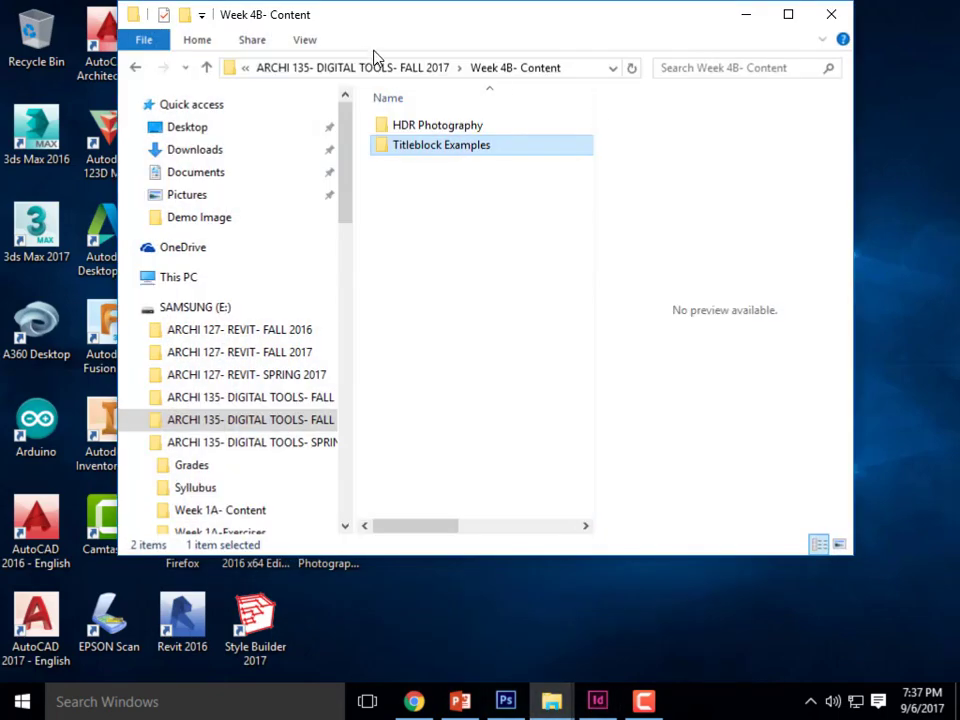
pyautogui.click(553, 702)
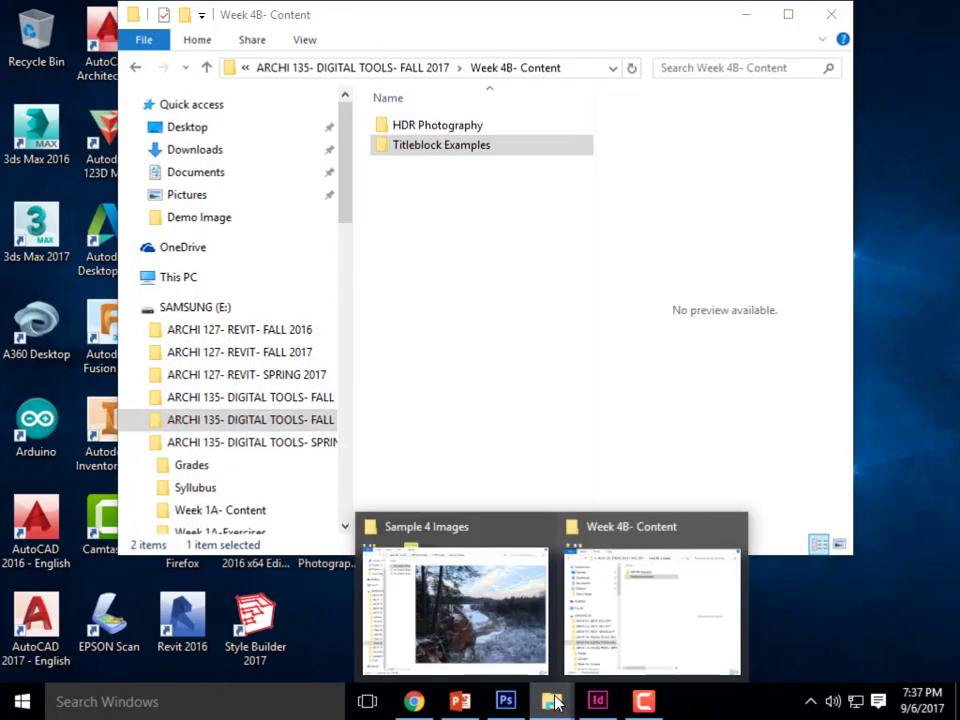
pyautogui.click(455, 605)
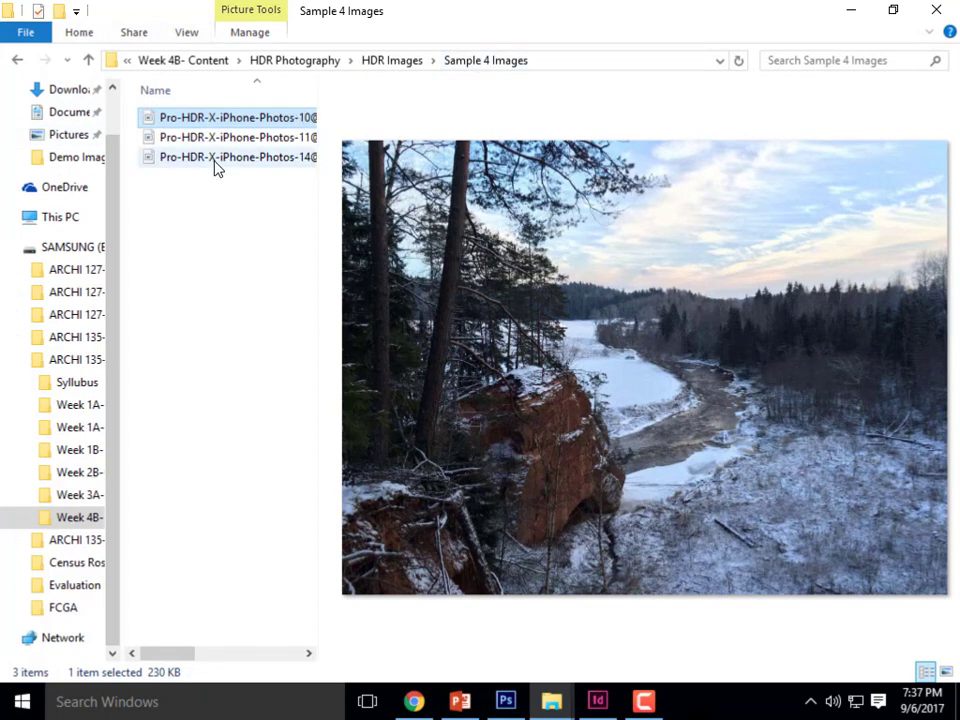
# - Compare the previews of the three Pro-HDR-X-iPhone-Photos exposures, checking the sky, rock and shadow detail, and put the folder window away
pyautogui.click(247, 163)
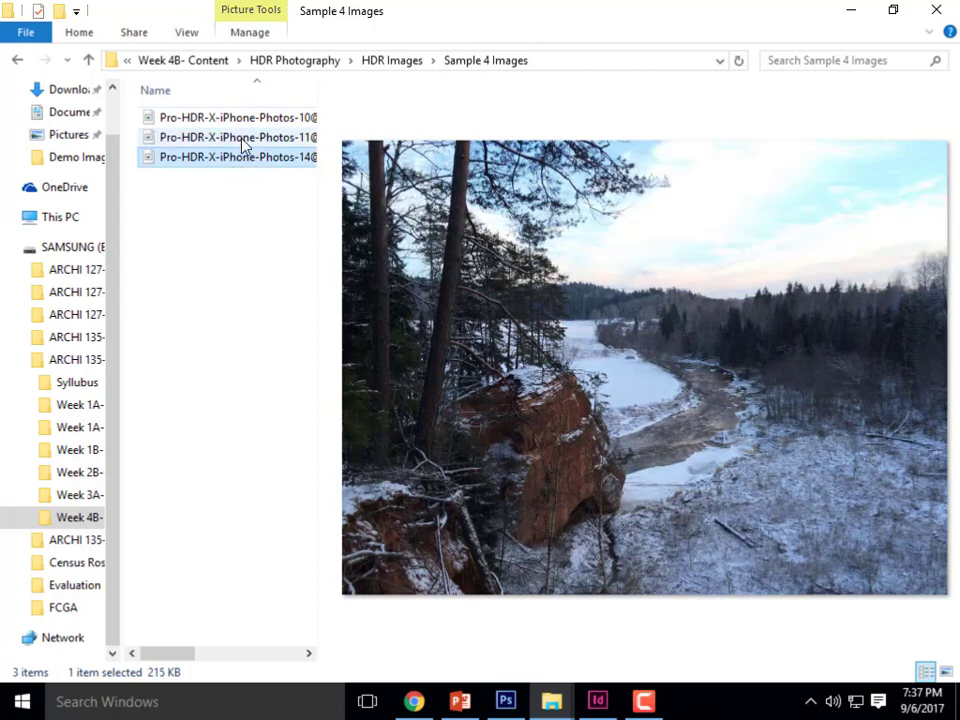
pyautogui.click(245, 139)
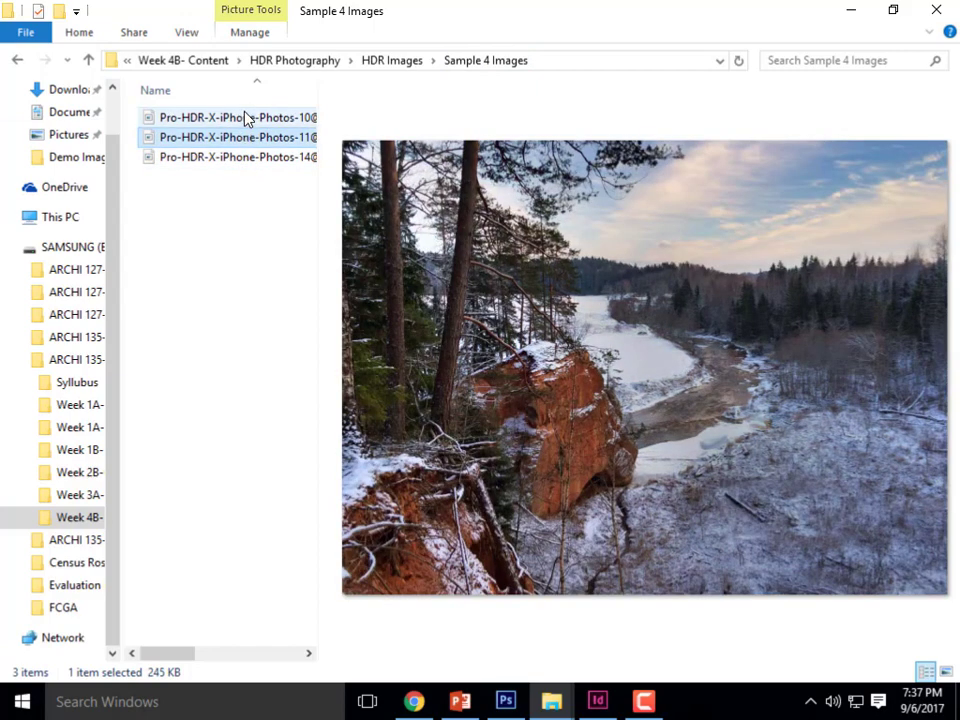
pyautogui.click(247, 118)
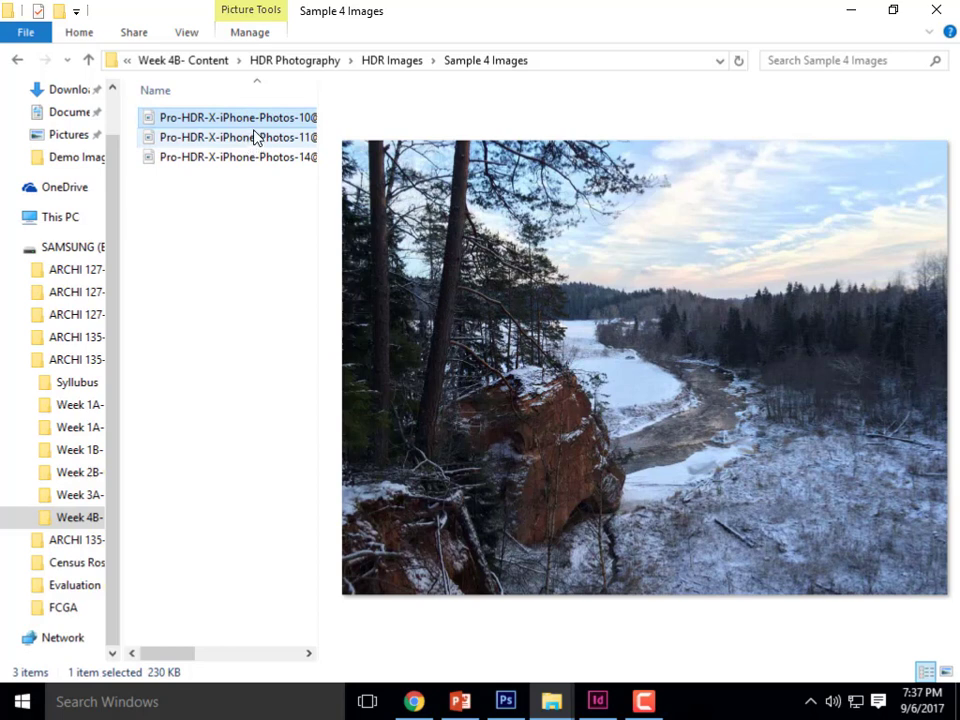
pyautogui.press('Down')
pyautogui.press('Down')
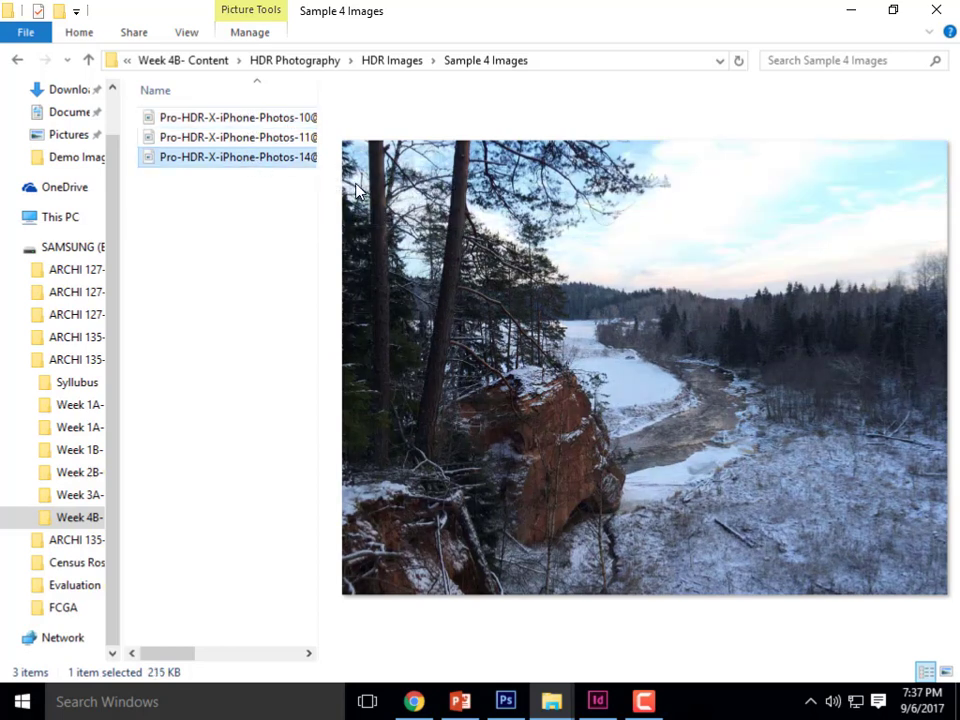
pyautogui.click(287, 141)
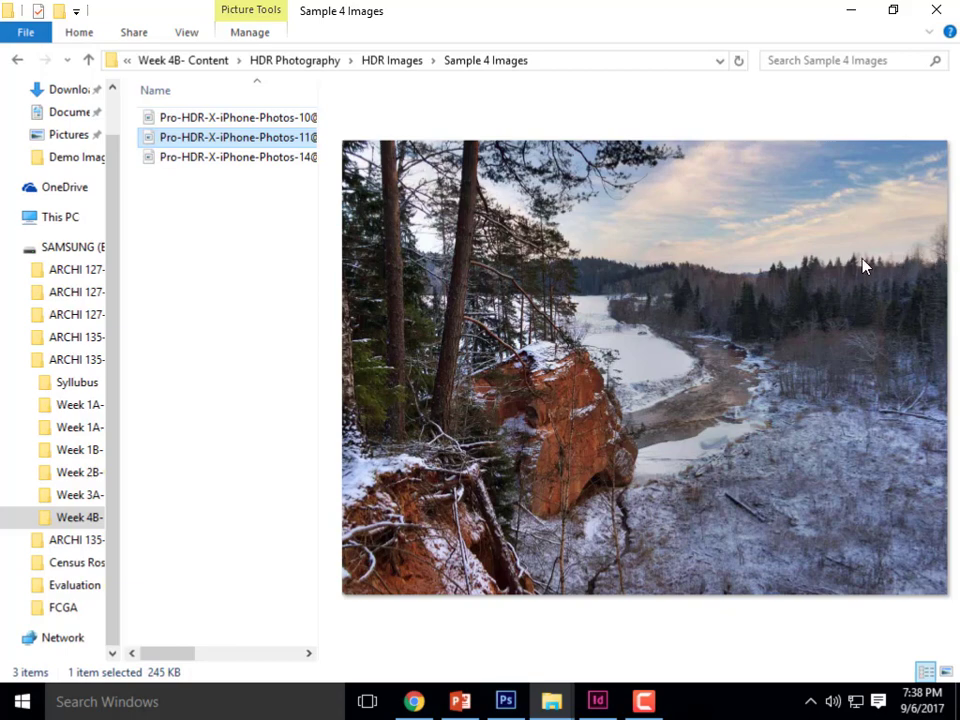
pyautogui.click(252, 160)
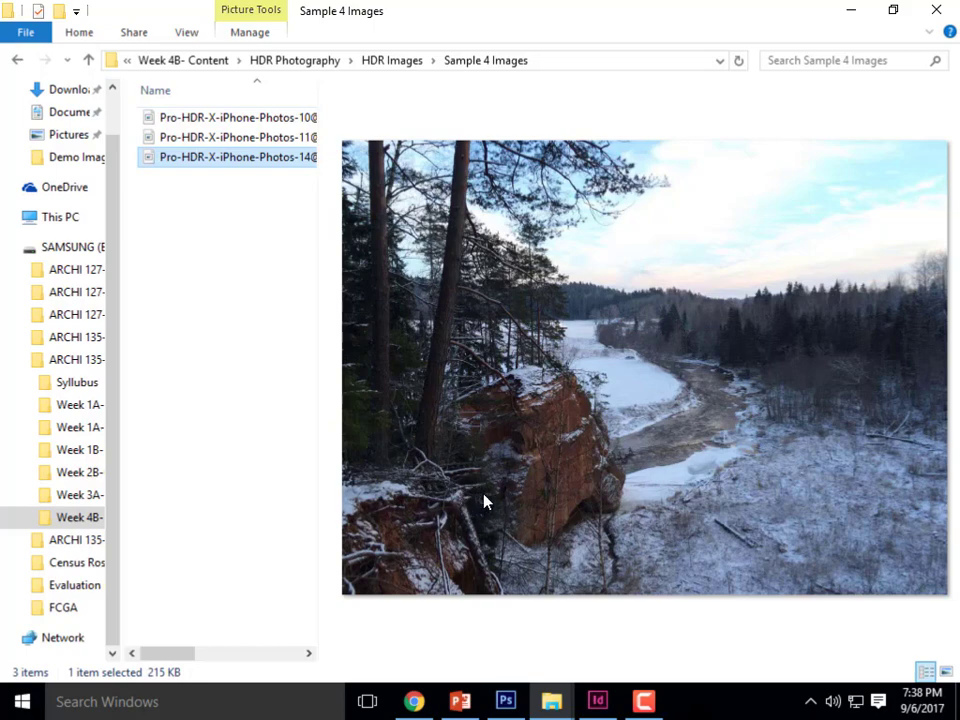
pyautogui.click(231, 141)
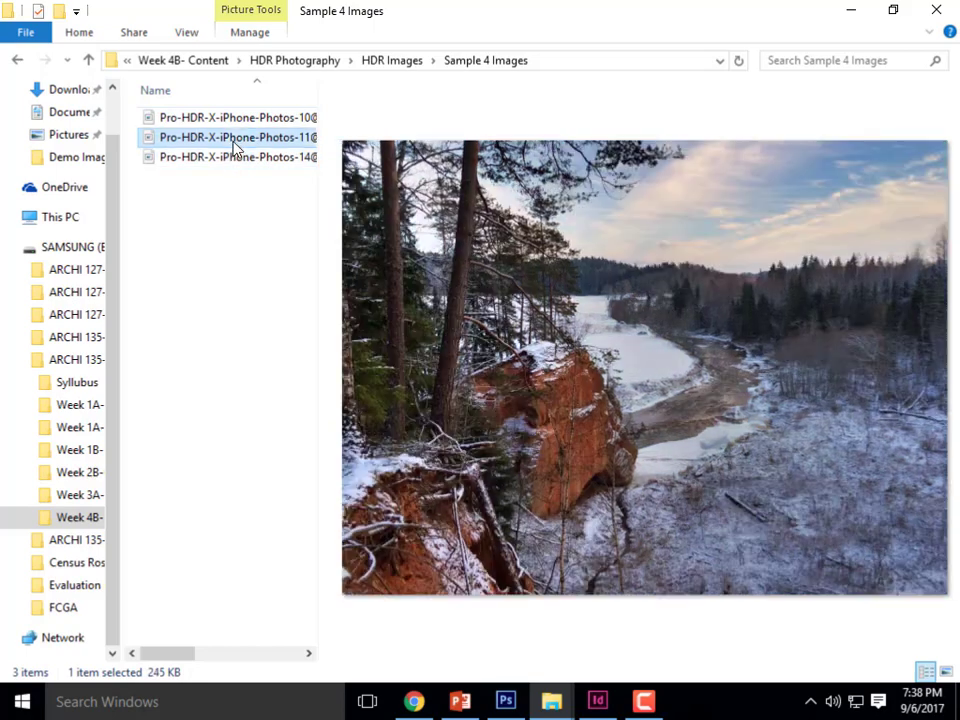
pyautogui.click(238, 159)
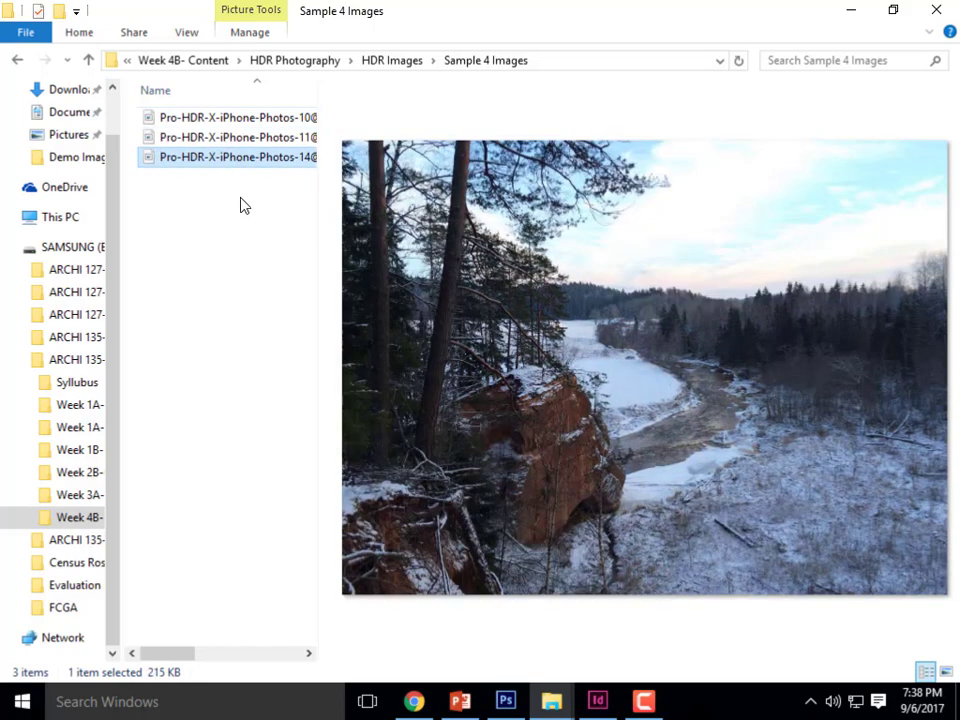
pyautogui.click(251, 122)
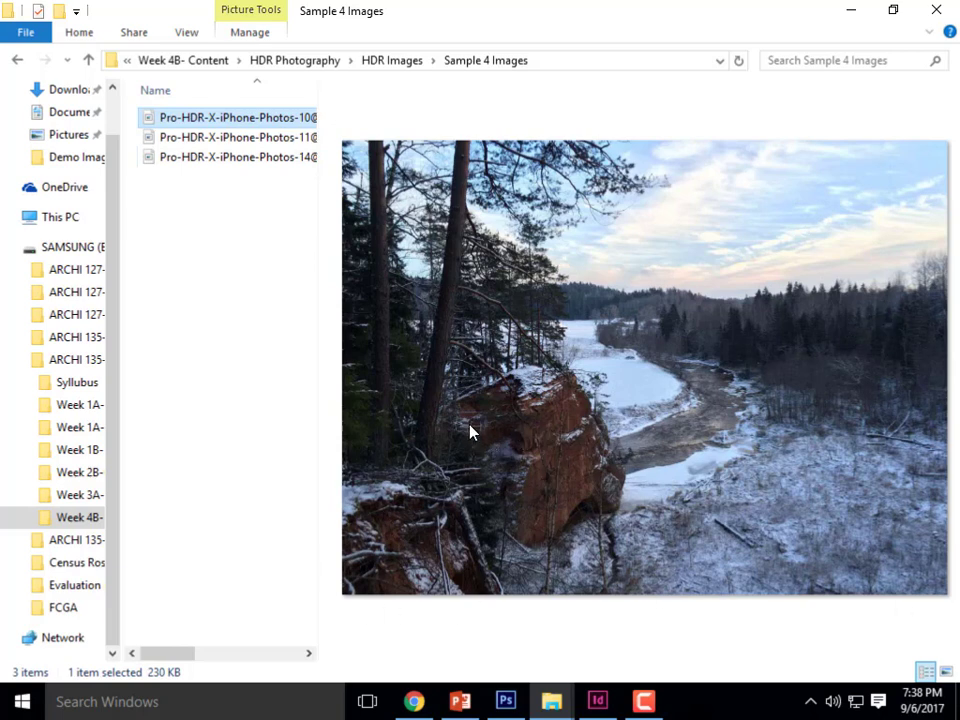
pyautogui.click(240, 139)
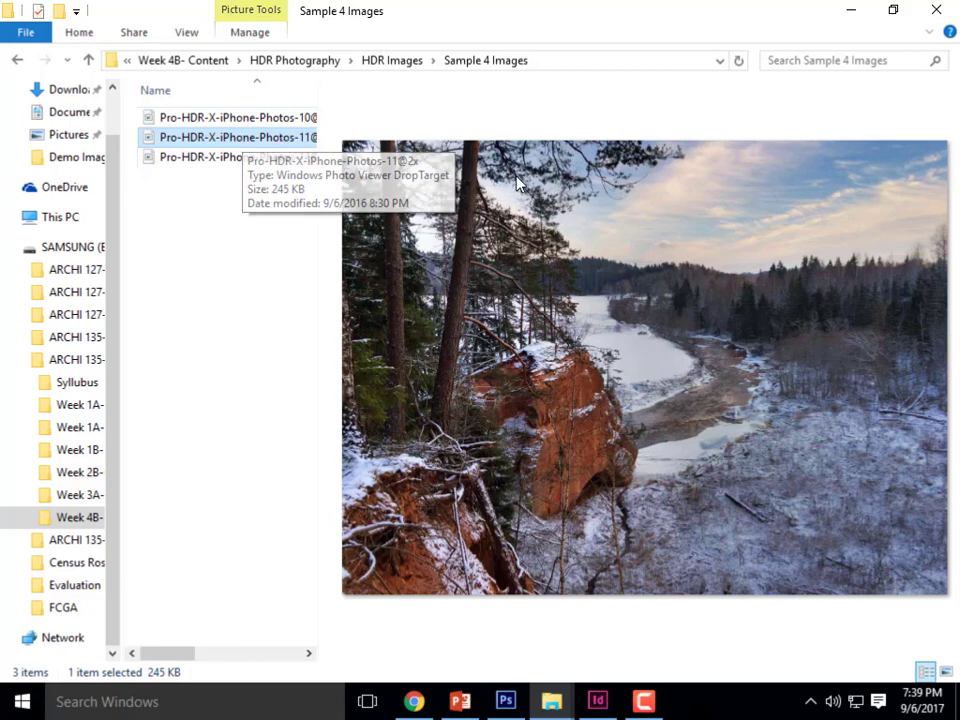
pyautogui.click(848, 18)
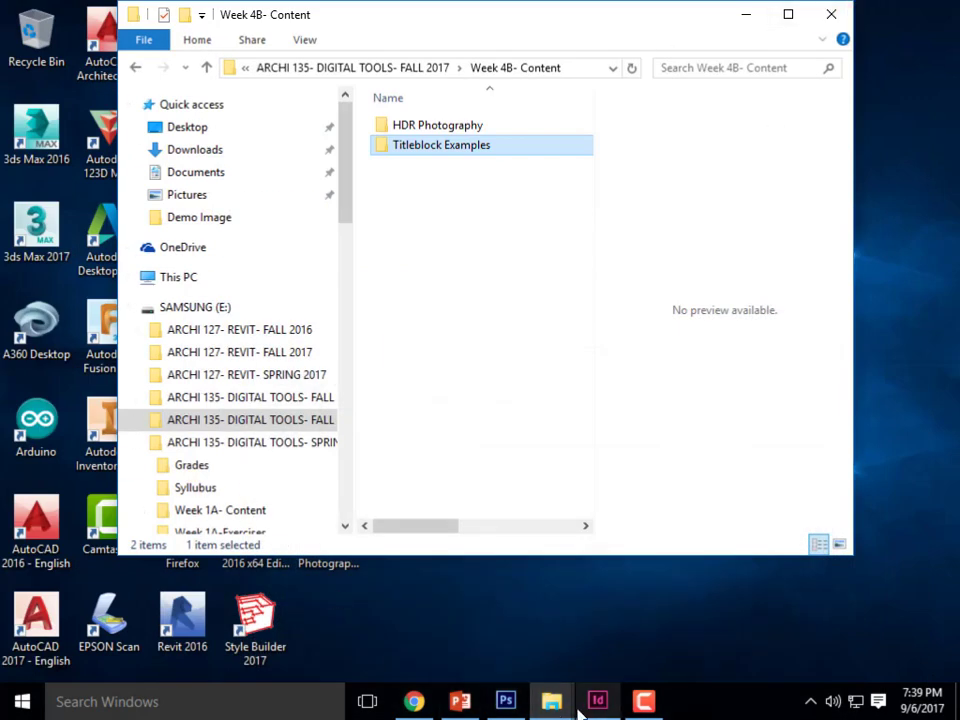
# - Switch to Photoshop and start Merge to HDR Pro, keeping Files as the source type
pyautogui.click(513, 705)
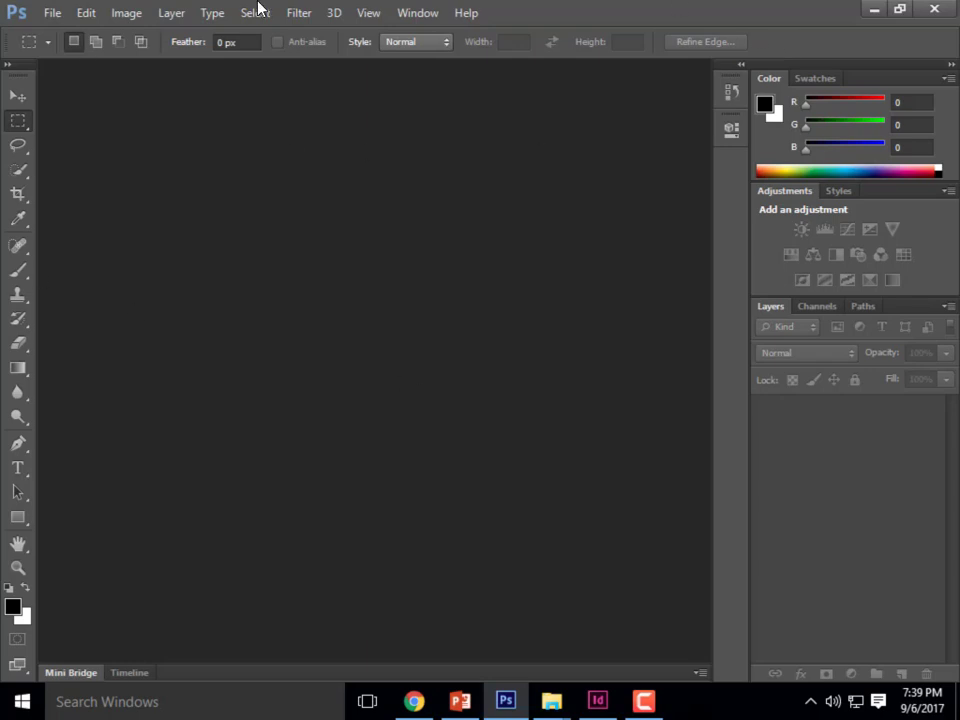
pyautogui.click(55, 14)
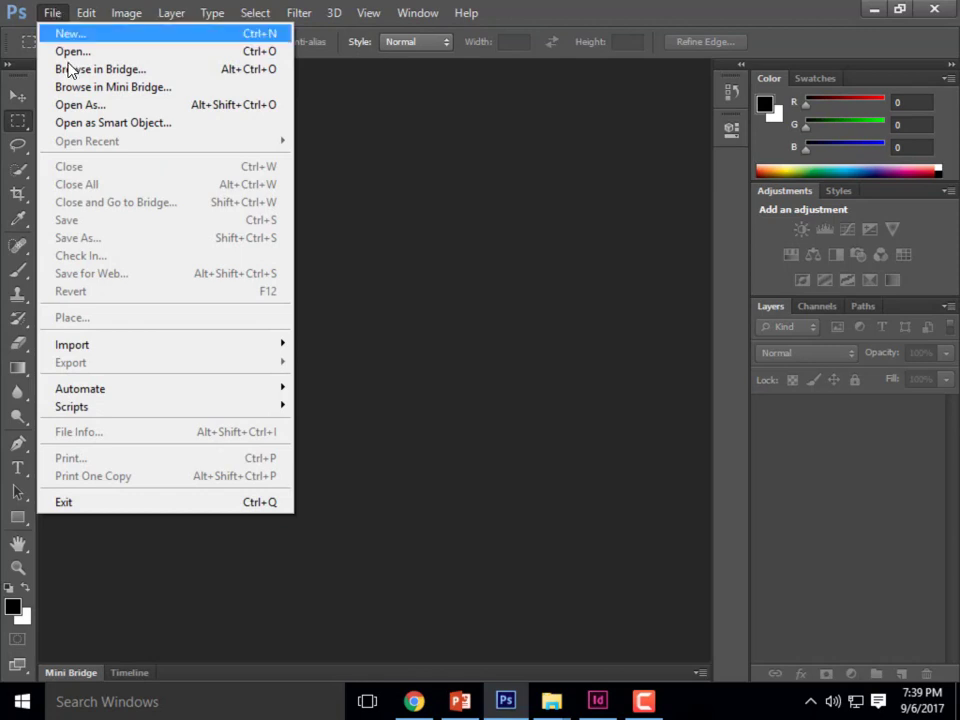
pyautogui.moveTo(108, 396)
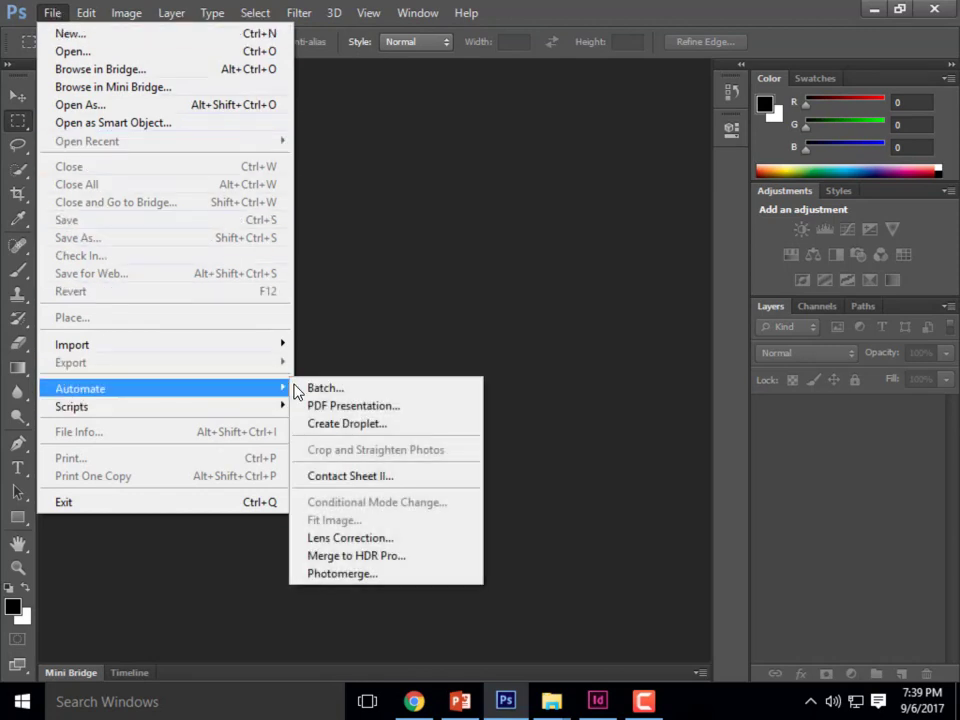
pyautogui.click(387, 560)
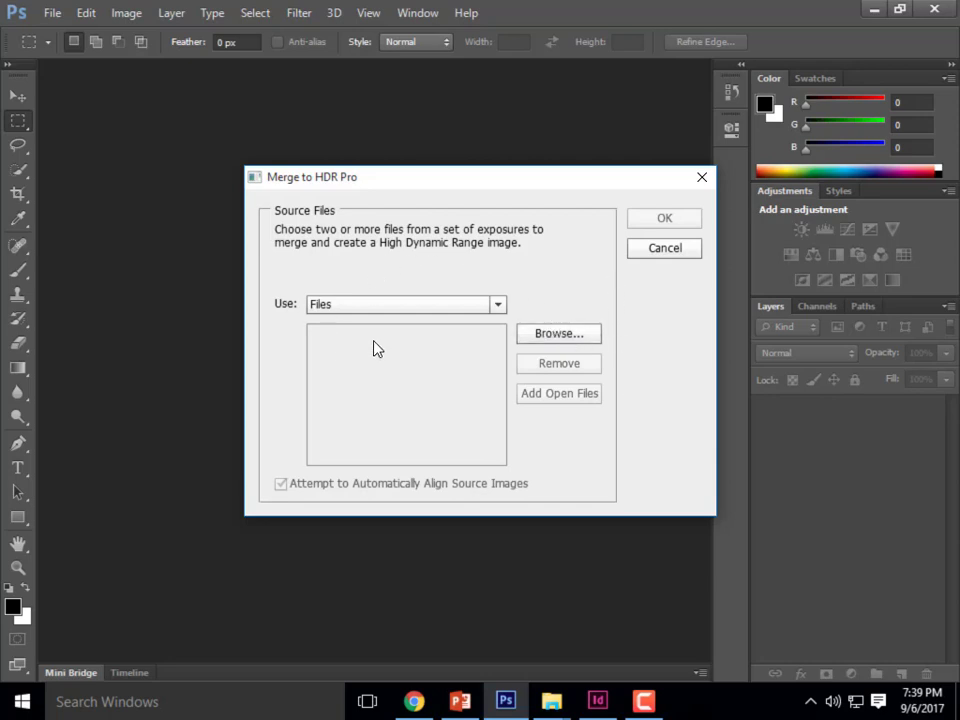
pyautogui.click(498, 306)
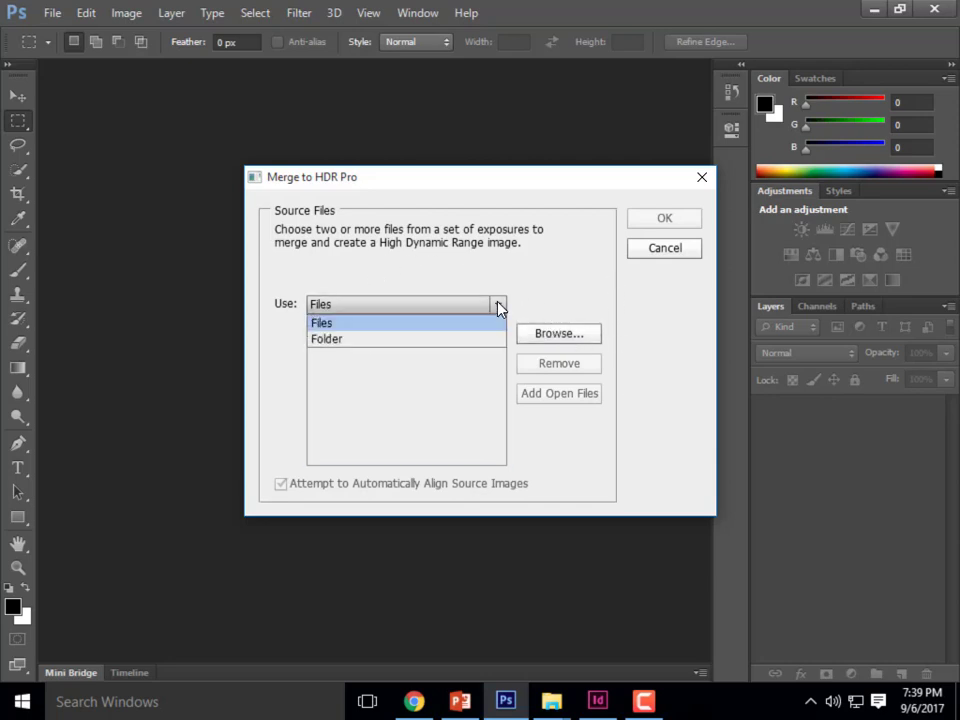
pyautogui.click(495, 306)
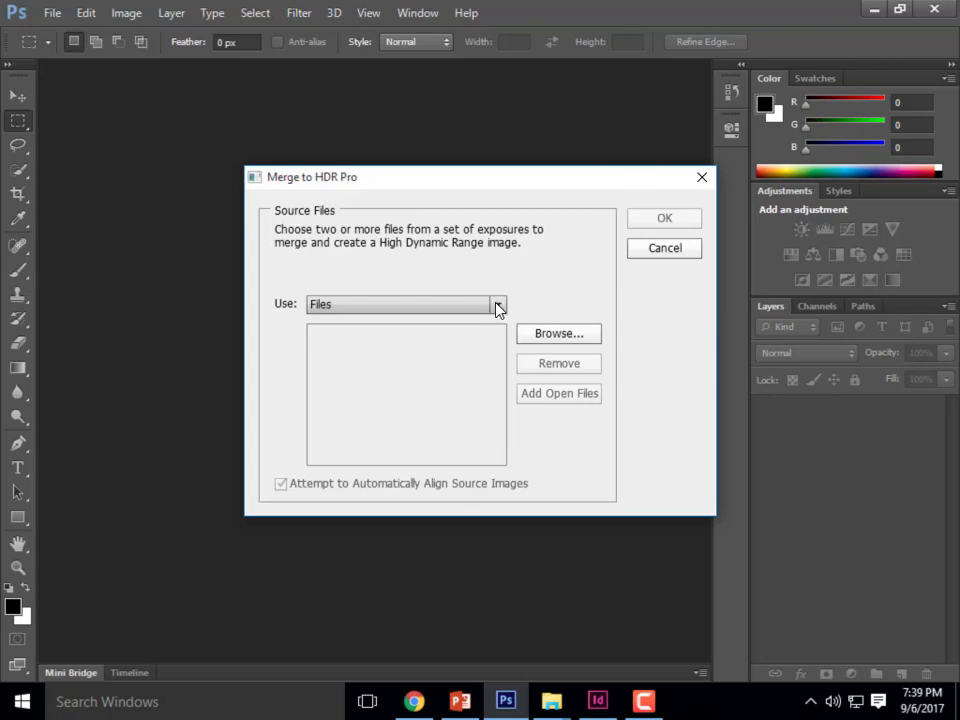
# - Add Pro-HDR-X-iPhone-Photos-10@2x, 11@2x and 14@2x from Sample 4 Images as the source files for the HDR merge
pyautogui.click(563, 343)
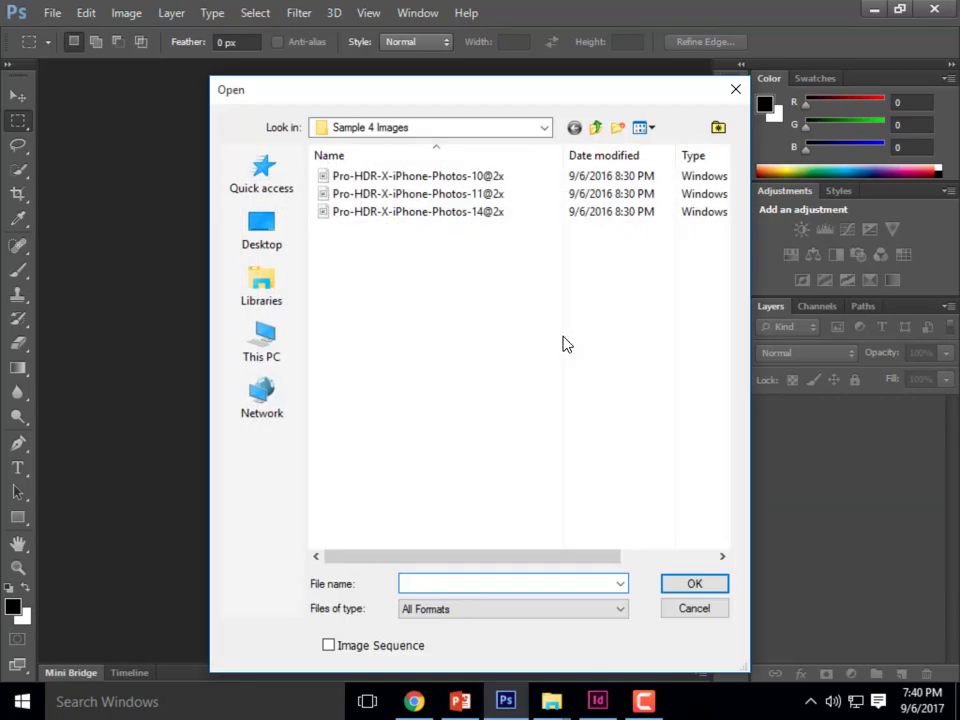
pyautogui.click(412, 178)
pyautogui.keyDown('shift'); pyautogui.click(437, 213); pyautogui.keyUp('shift')
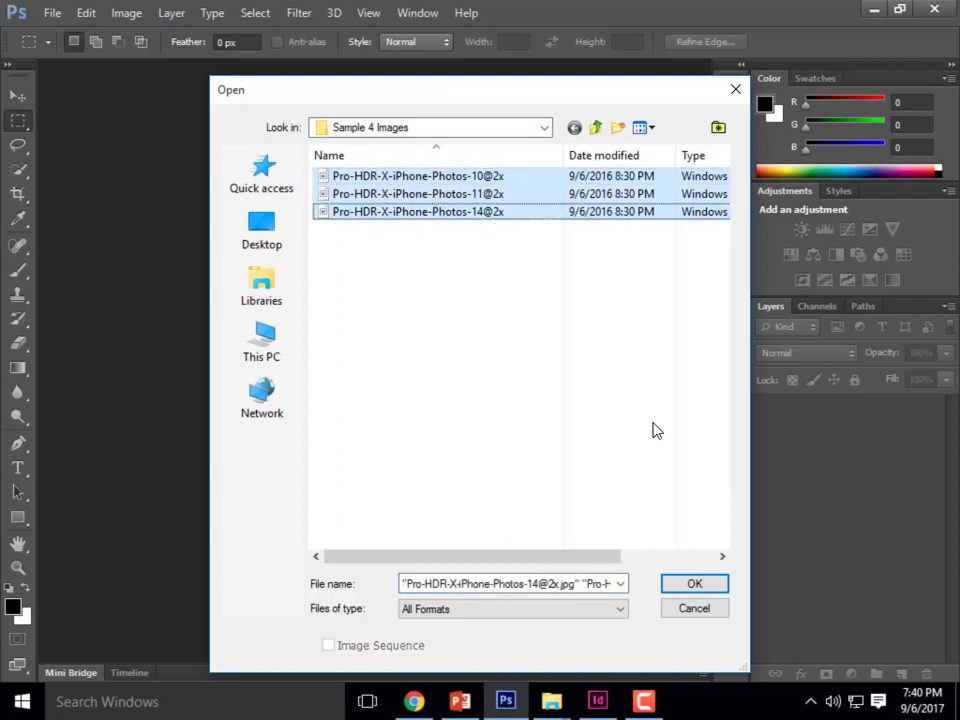
pyautogui.click(693, 586)
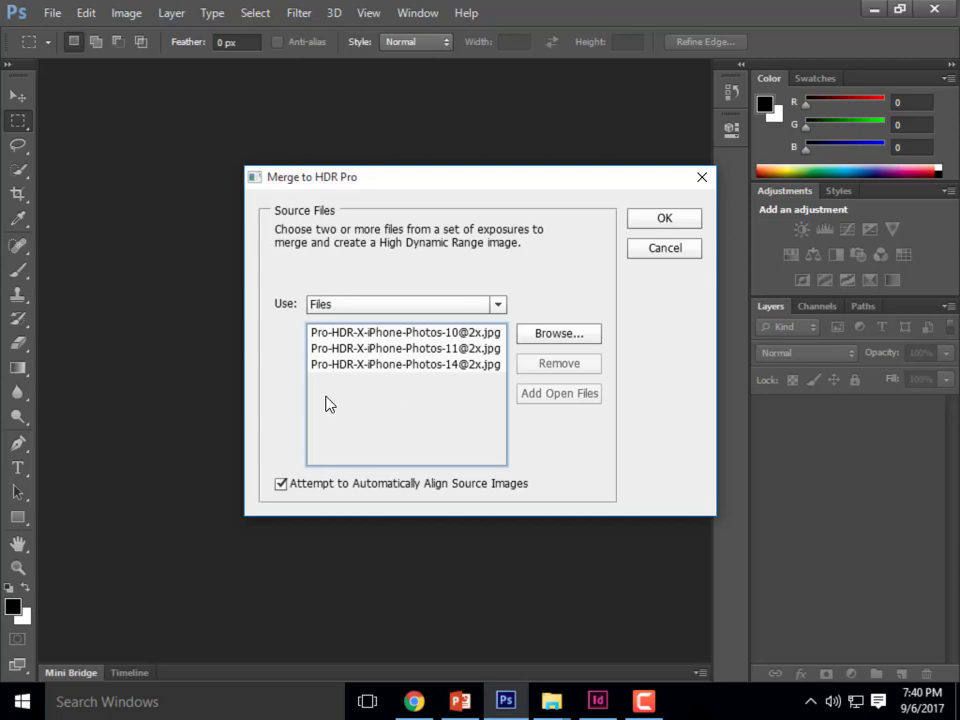
# - Run the merge of the three listed source files with automatic alignment and dismiss the camera warning
pyautogui.click(665, 221)
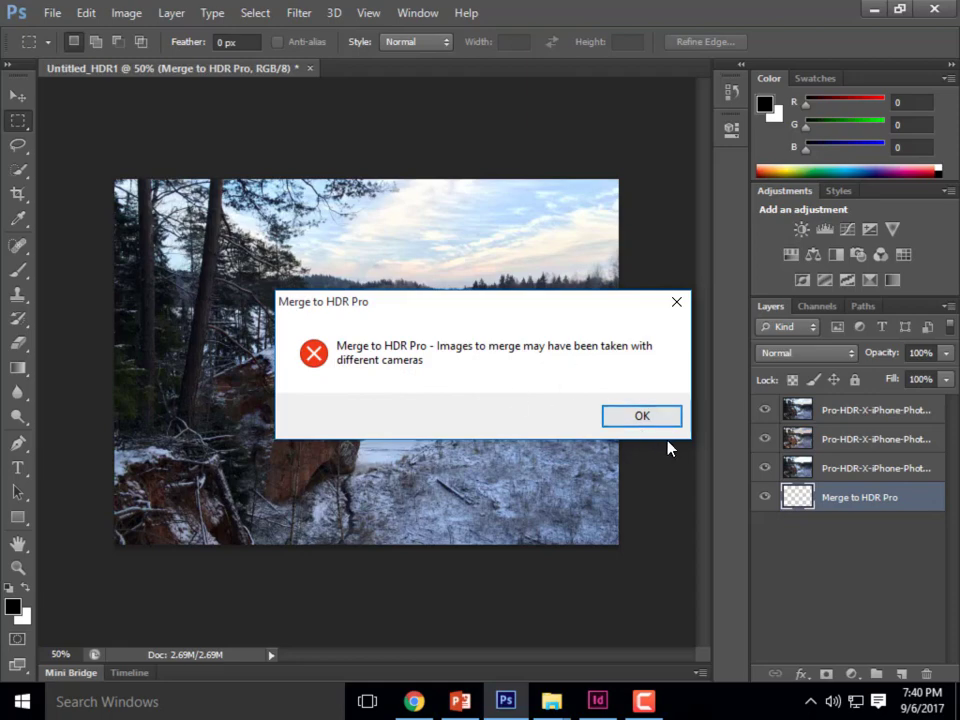
pyautogui.click(641, 416)
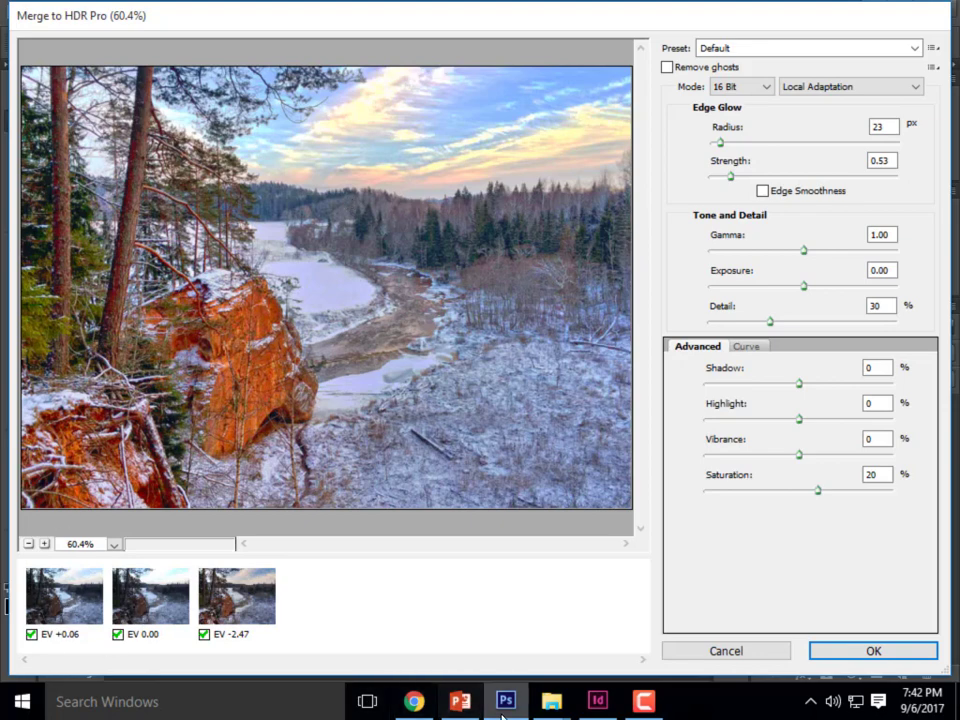
# - Switch to the Sample 4 Images folder in File Explorer, enlarge its window and preview Pro-HDR-X-iPhone-Photos-14@2x and 11@2x
pyautogui.click(556, 705)
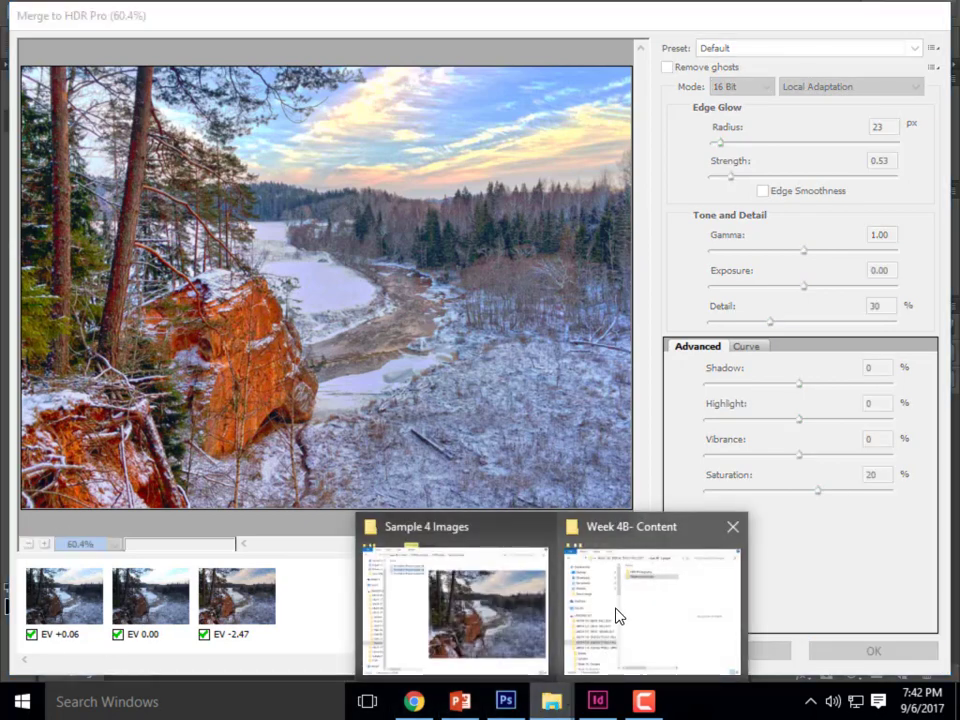
pyautogui.click(503, 613)
pyautogui.moveTo(516, 6); pyautogui.dragTo(469, 59)
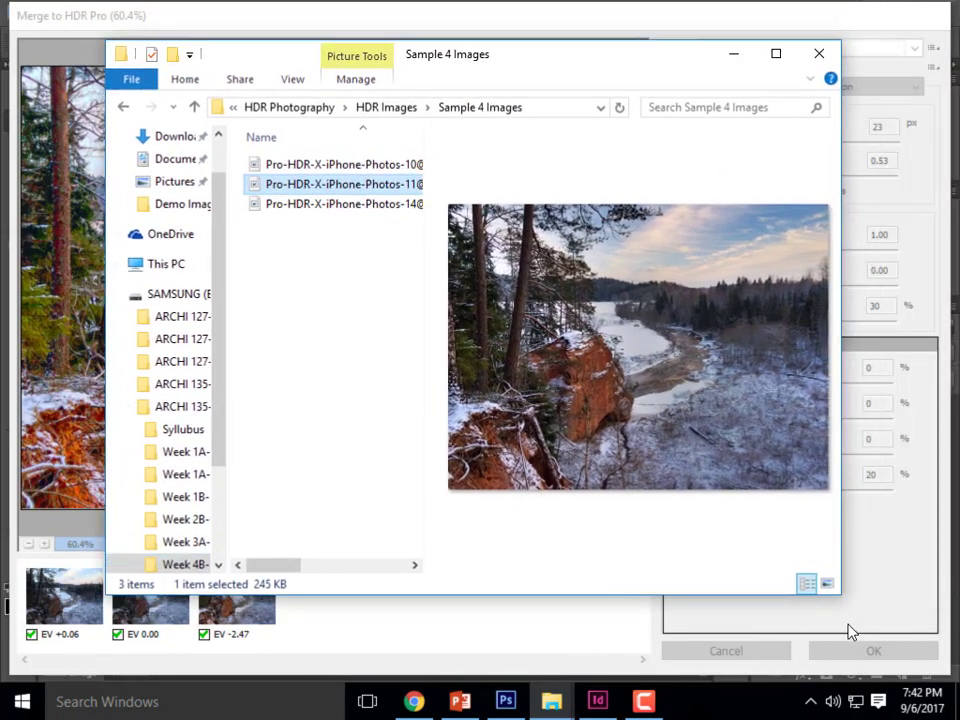
pyautogui.moveTo(841, 598); pyautogui.dragTo(888, 598)
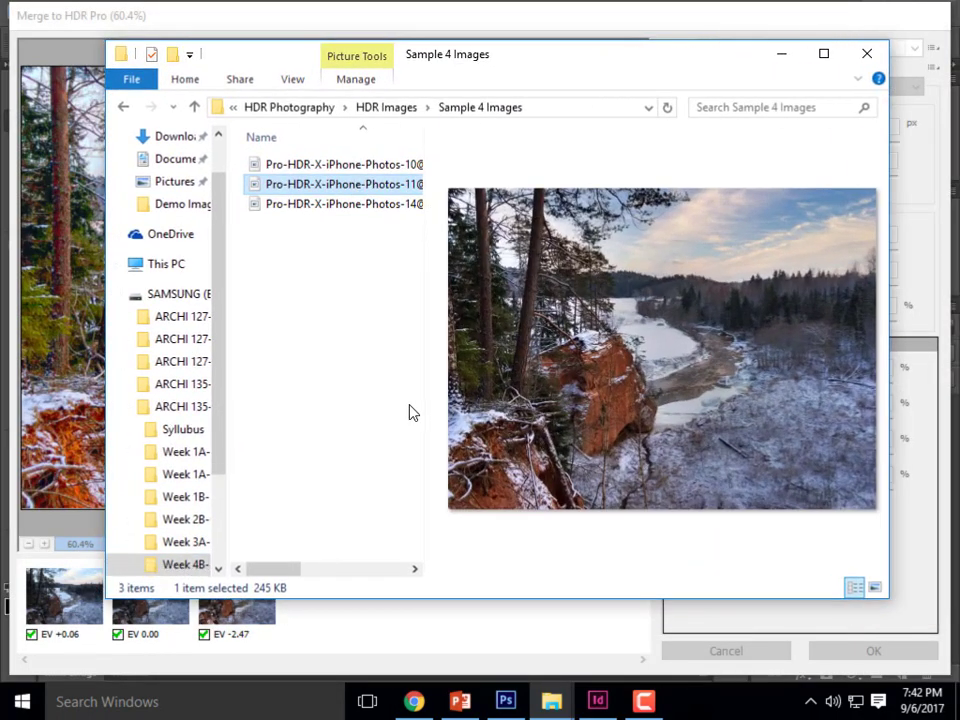
pyautogui.click(419, 410)
pyautogui.click(332, 205)
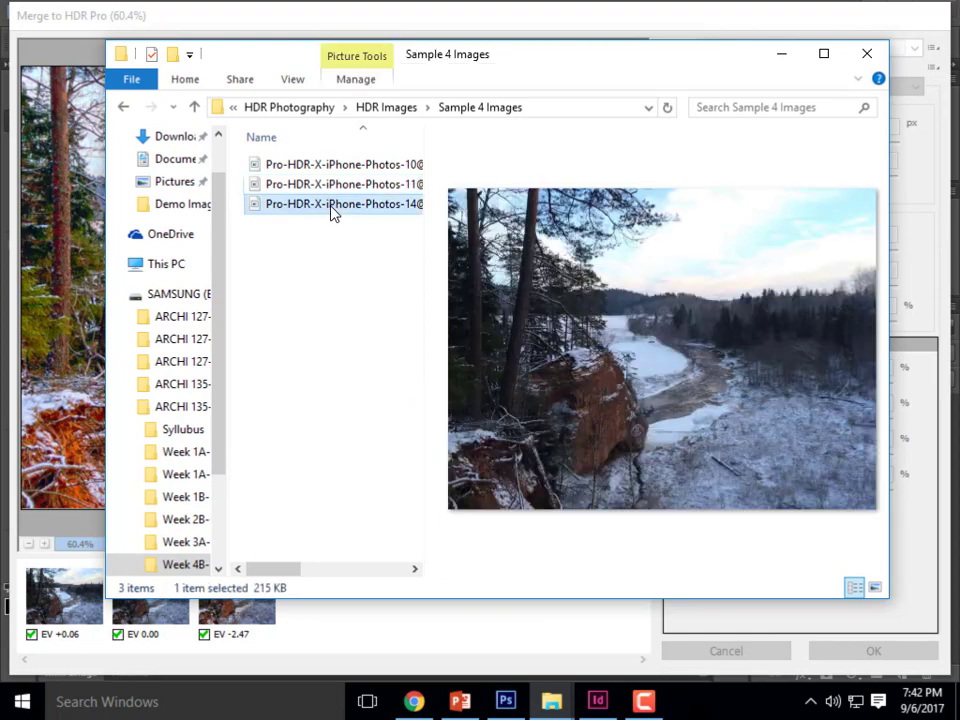
pyautogui.click(336, 188)
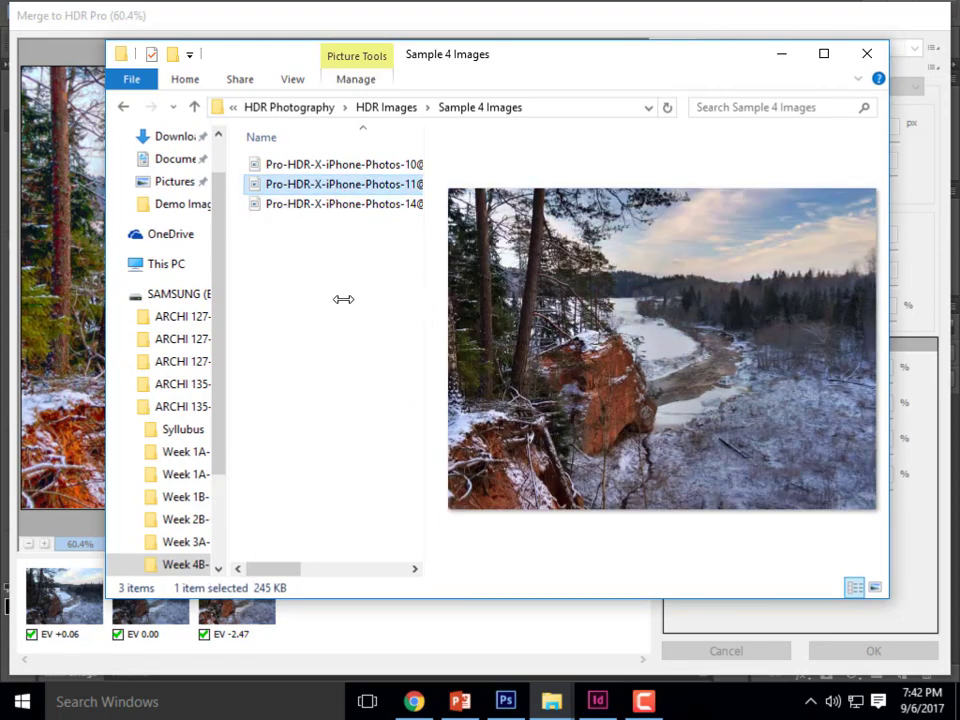
# - Place the folder's 11@2x preview beside the Merge to HDR Pro dialog, compare both images, and put the folder window away
pyautogui.moveTo(478, 66); pyautogui.dragTo(1, 300)
pyautogui.click(396, 61)
pyautogui.moveTo(389, 17); pyautogui.dragTo(761, 56)
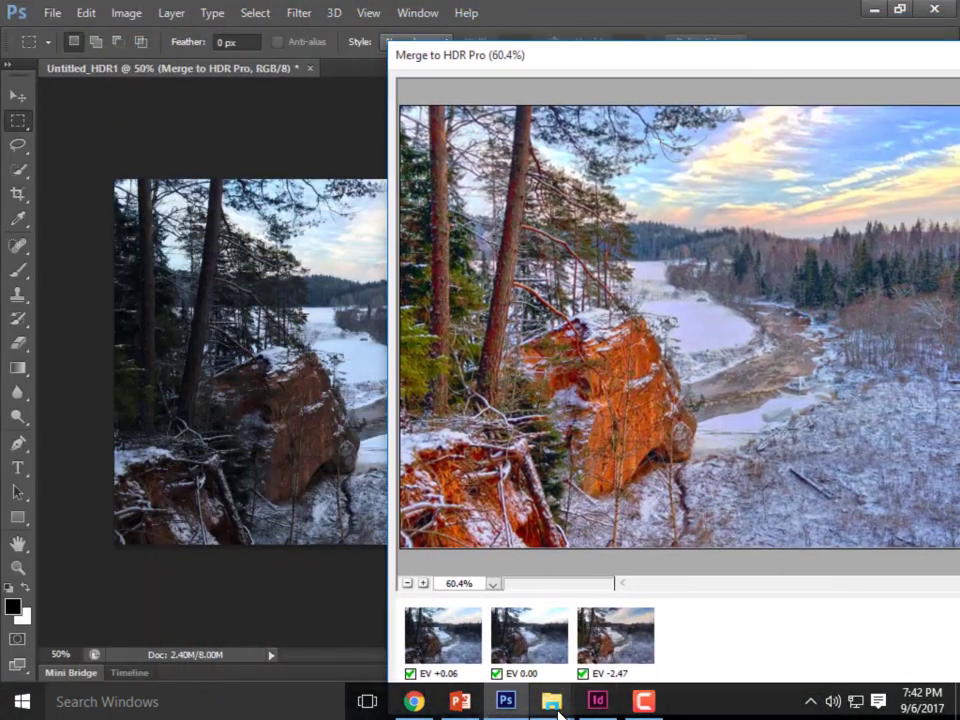
pyautogui.moveTo(552, 700)
pyautogui.click(456, 628)
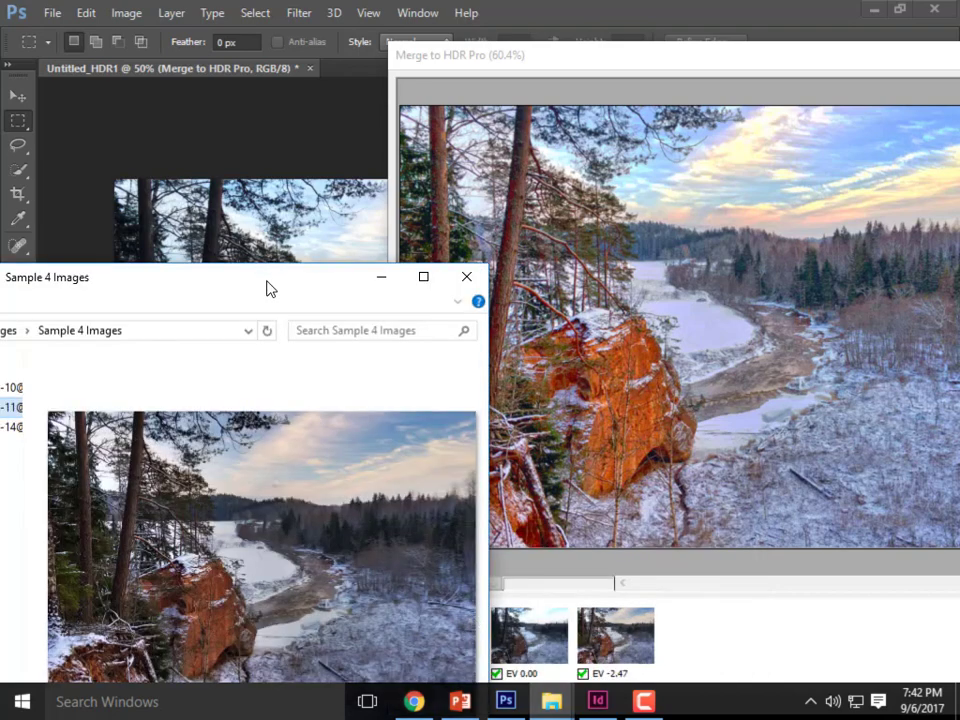
pyautogui.moveTo(266, 287); pyautogui.dragTo(223, 77)
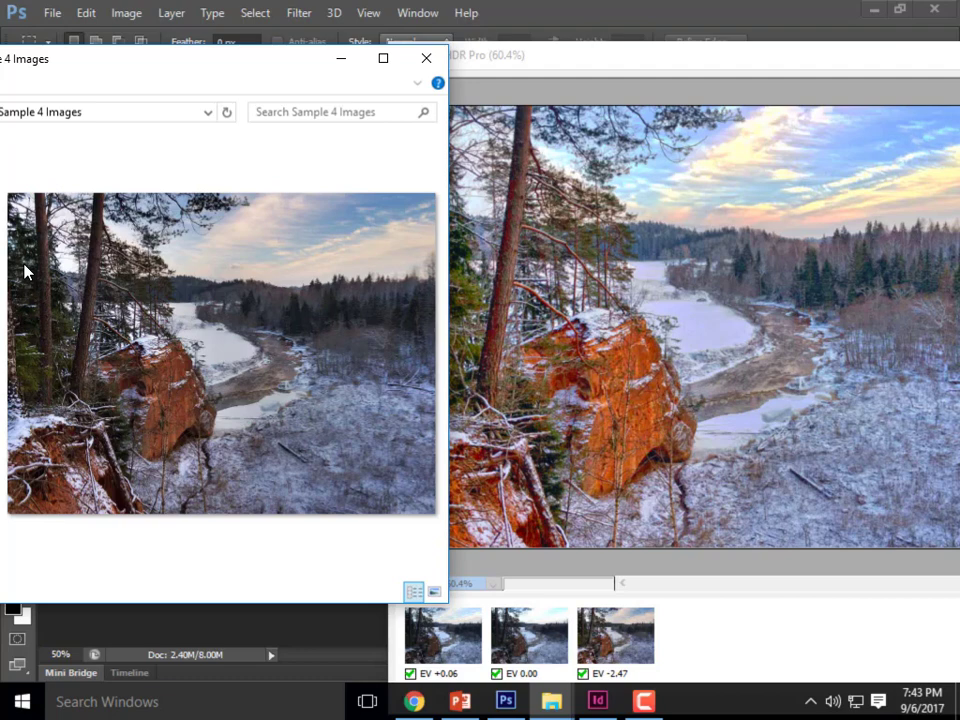
pyautogui.click(343, 59)
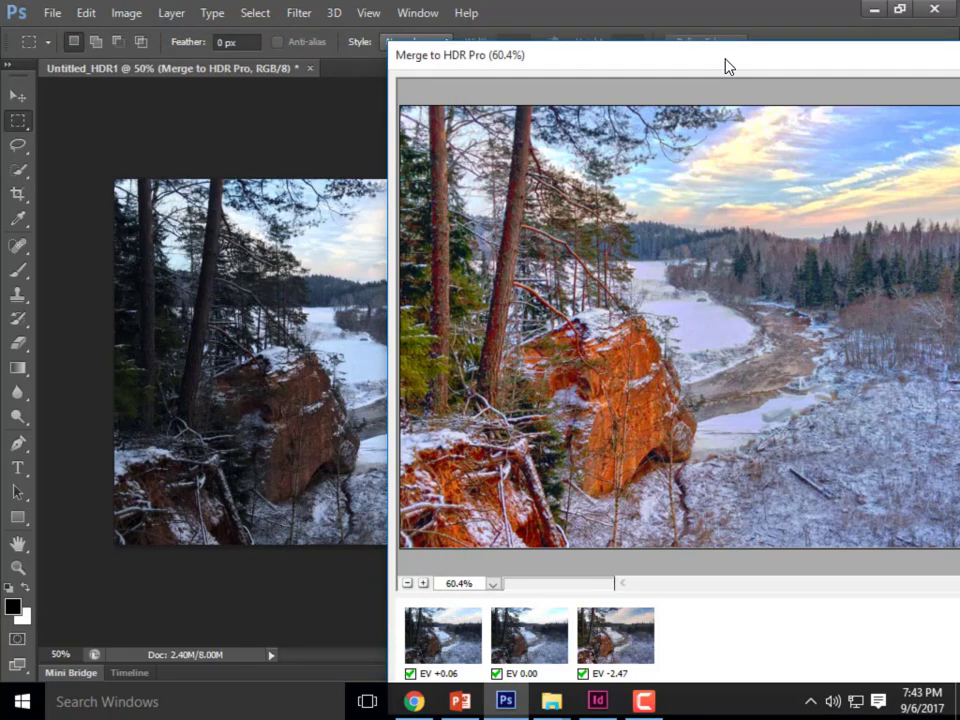
# - Bring the Merge to HDR Pro dialog fully into view, set Shadow to -1% and create the 16 Bit HDR image
pyautogui.moveTo(729, 66); pyautogui.dragTo(343, 47)
pyautogui.moveTo(626, 51); pyautogui.dragTo(660, 22)
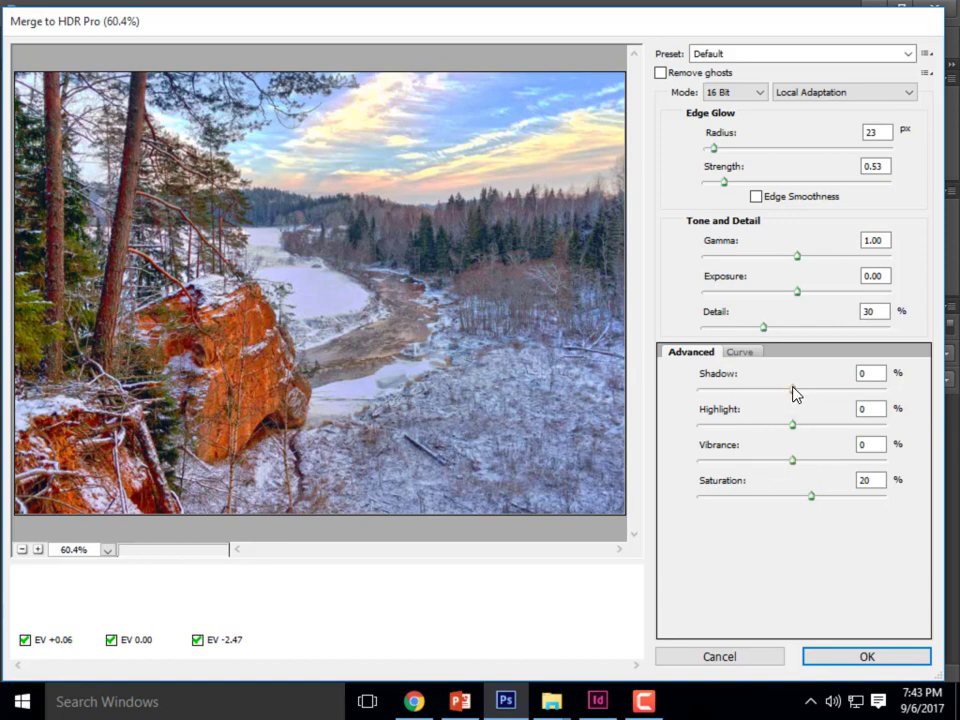
pyautogui.moveTo(793, 393)
pyautogui.mouseDown()
pyautogui.moveTo(816, 394)
pyautogui.moveTo(795, 398)
pyautogui.mouseUp()
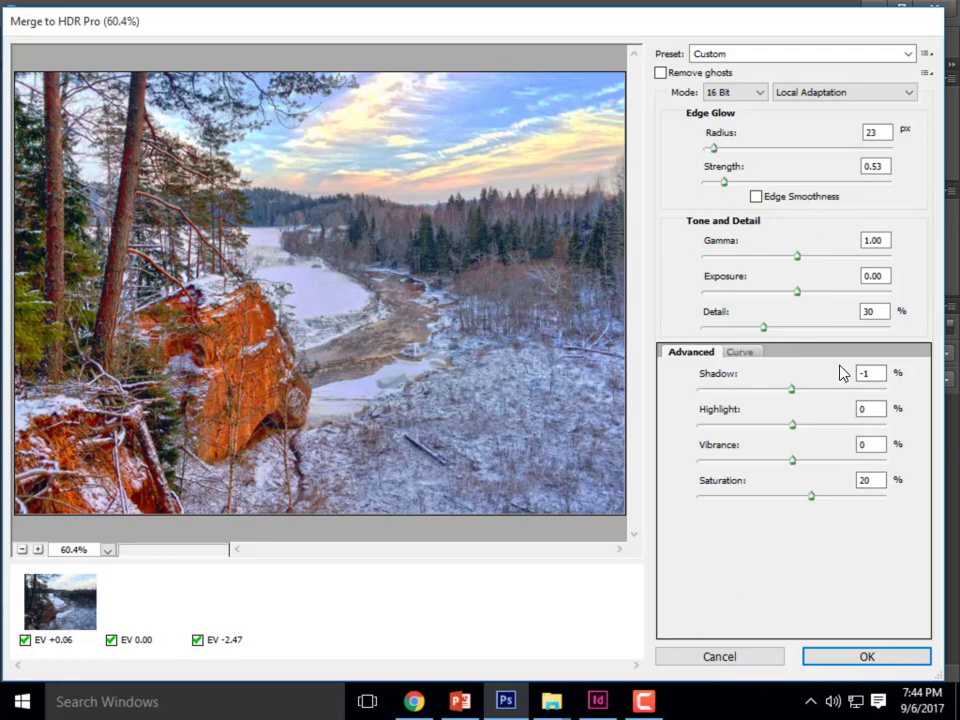
pyautogui.click(855, 660)
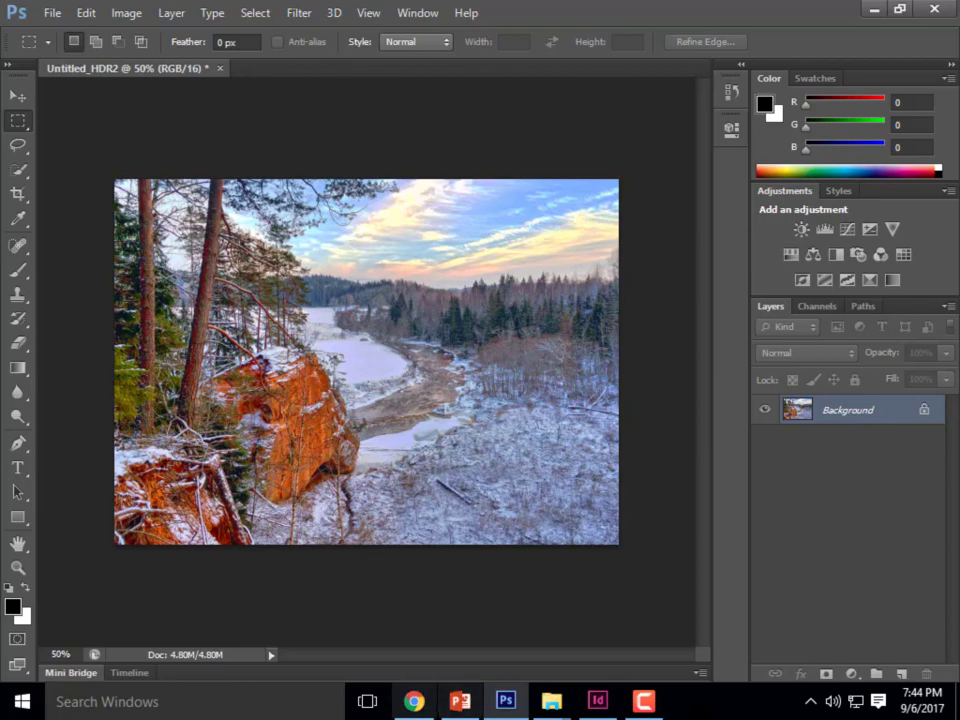
# - Switch to Chrome and open Exercise 6: HDR Imagery from the course's assignments
pyautogui.click(413, 701)
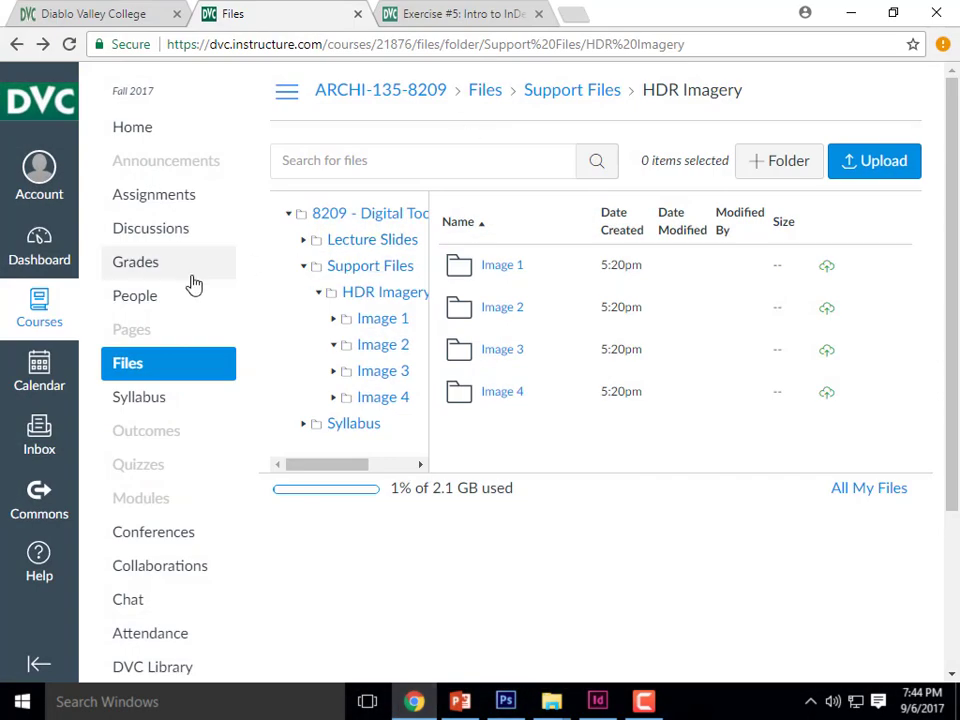
pyautogui.click(170, 210)
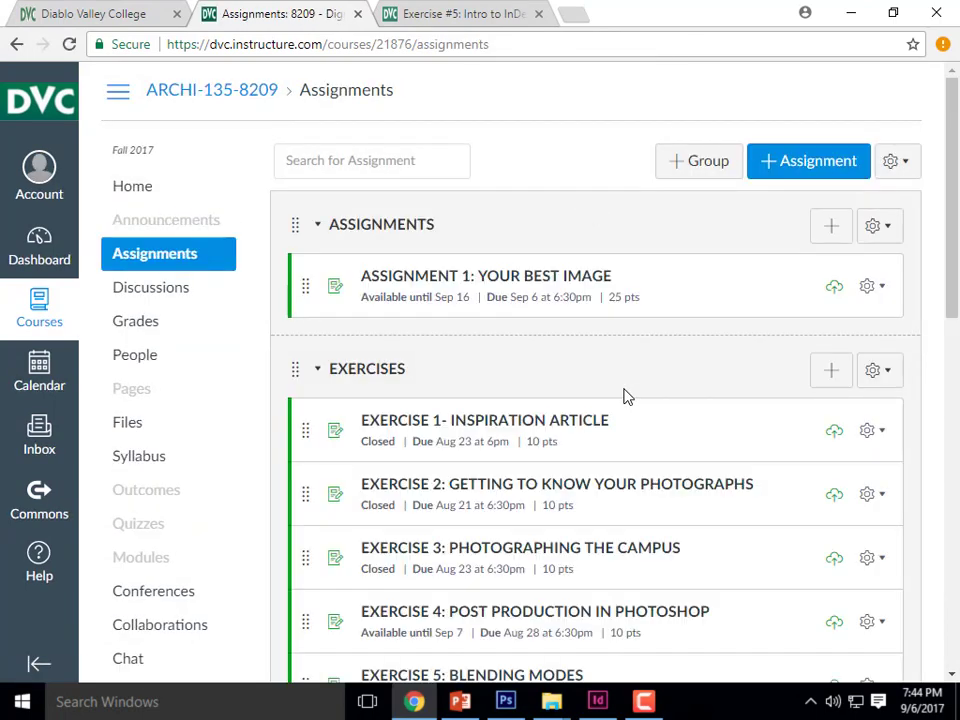
pyautogui.scroll(-4, 626, 394)
pyautogui.click(497, 370)
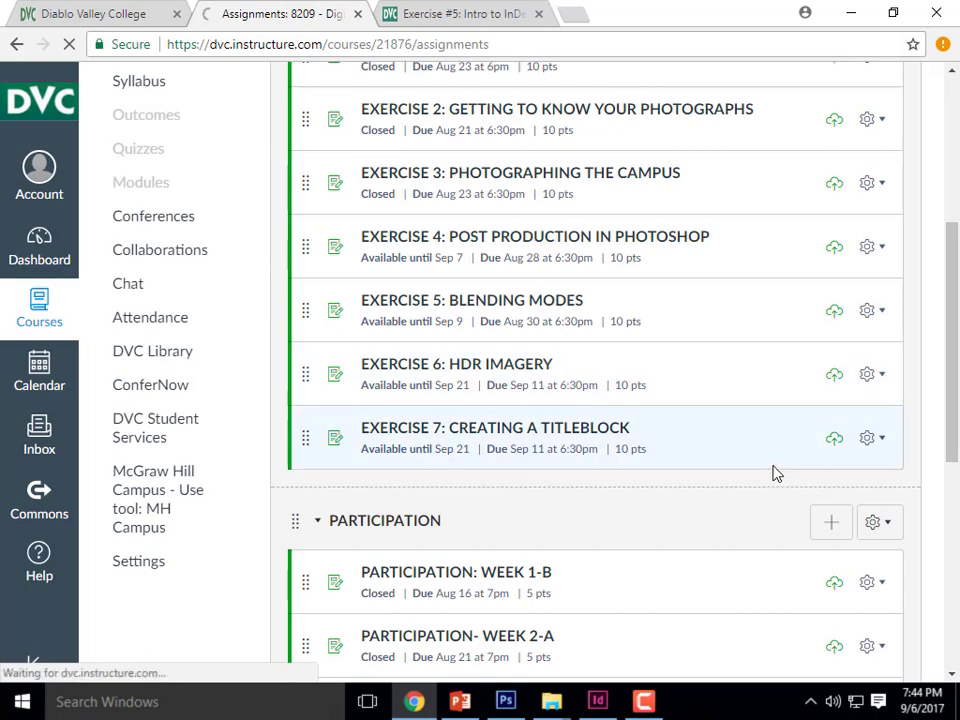
# - Read the exercise's instructions on adjustment layers, blending modes and masks, and put the browser window away
pyautogui.moveTo(912, 453); pyautogui.dragTo(912, 634)
pyautogui.scroll(-3, 617, 379)
pyautogui.scroll(-1, 480, 380)
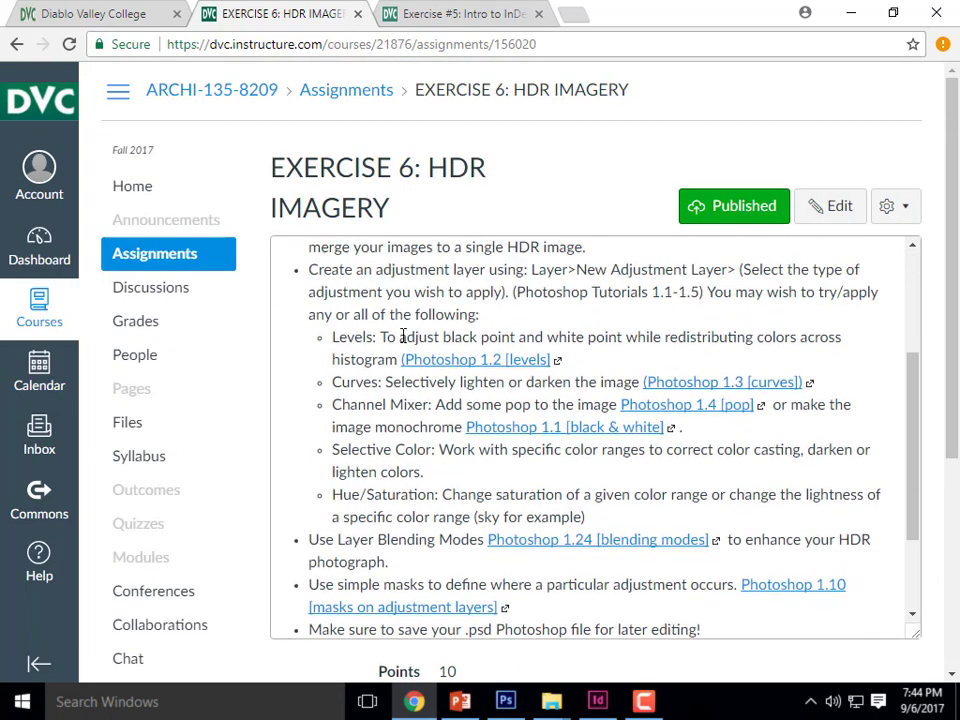
pyautogui.scroll(1, 403, 336)
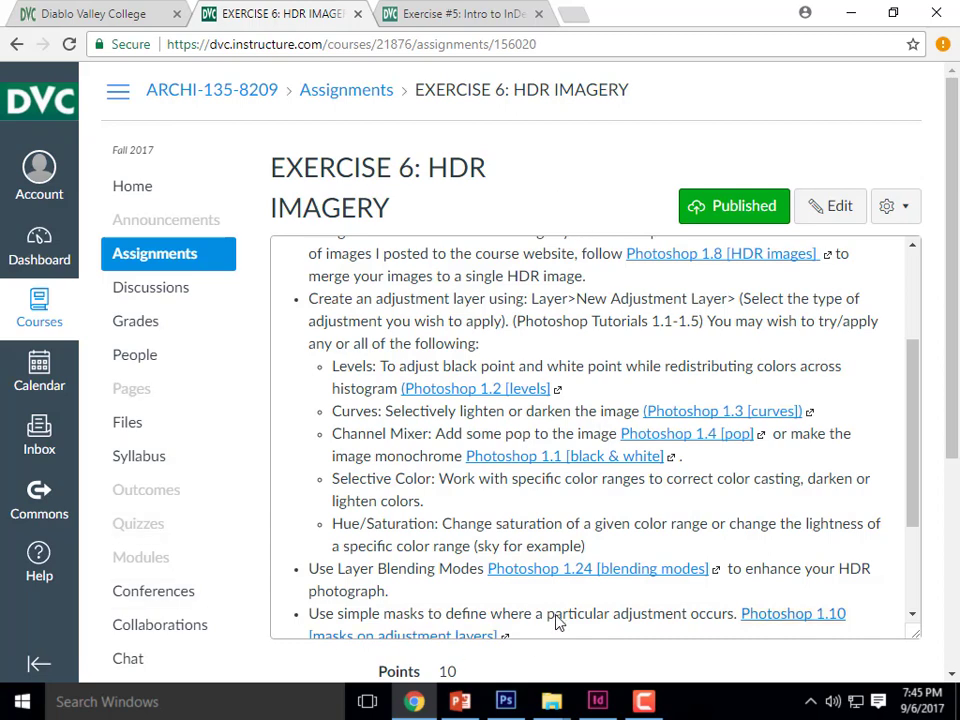
pyautogui.click(853, 14)
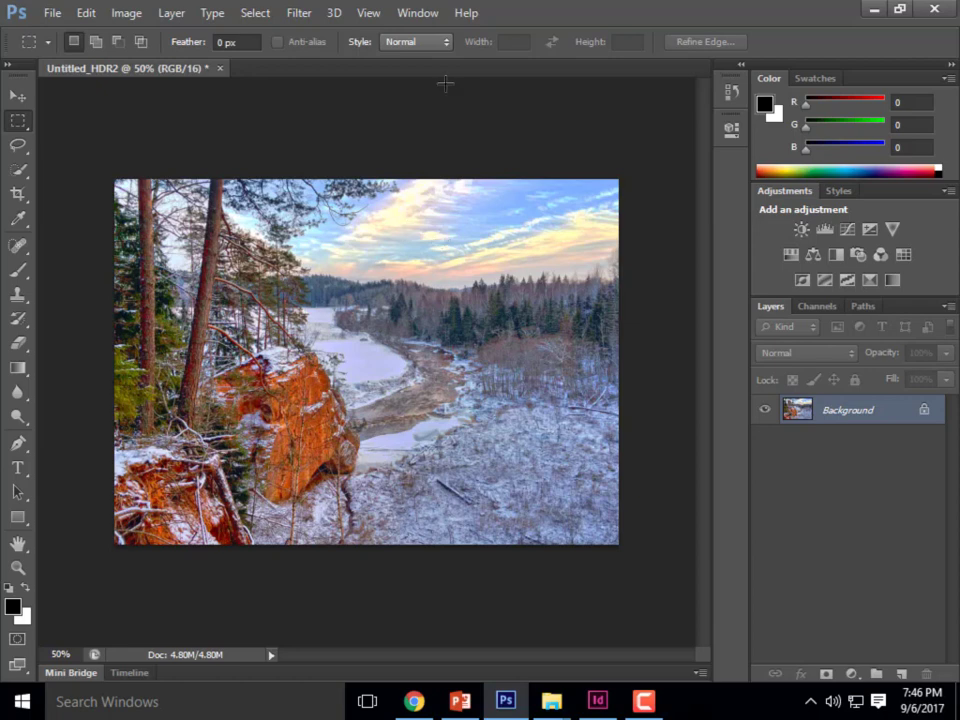
pyautogui.click(868, 12)
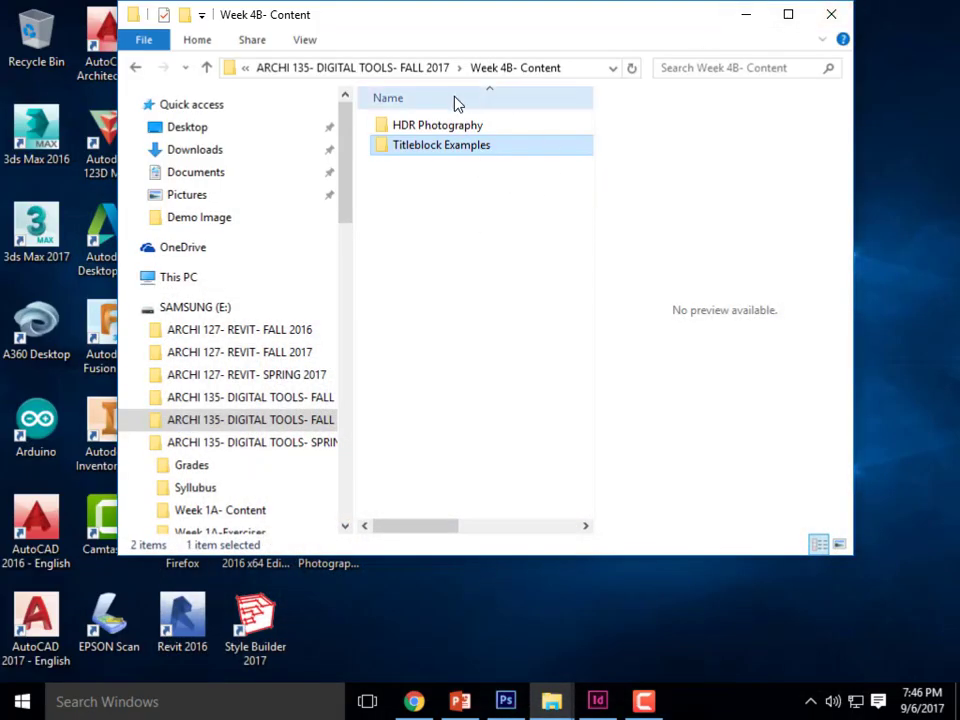
pyautogui.click(551, 701)
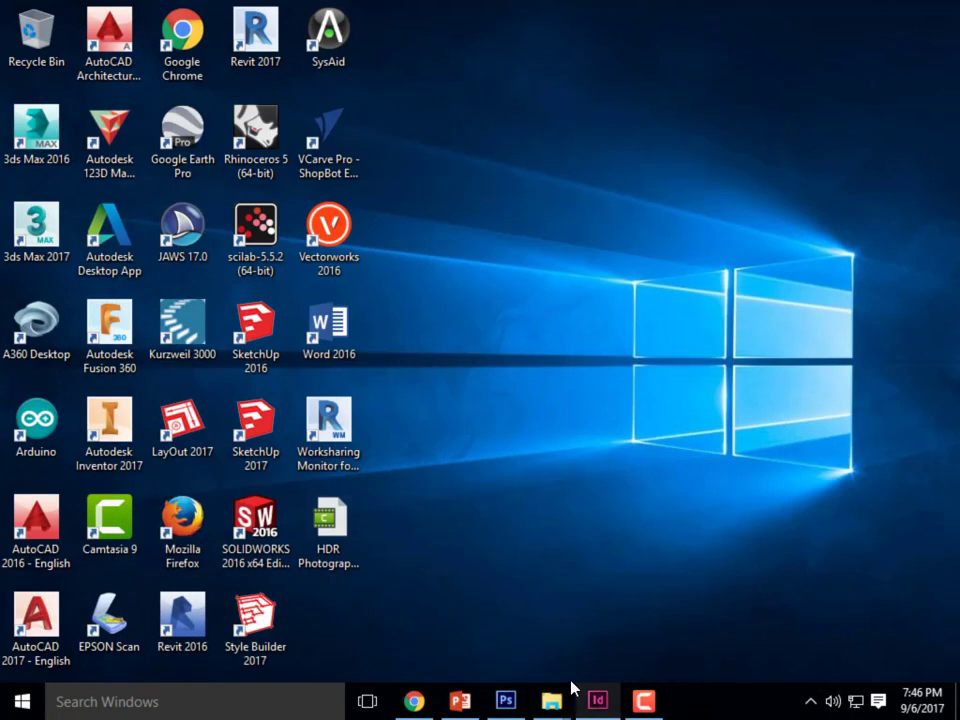
pyautogui.click(505, 701)
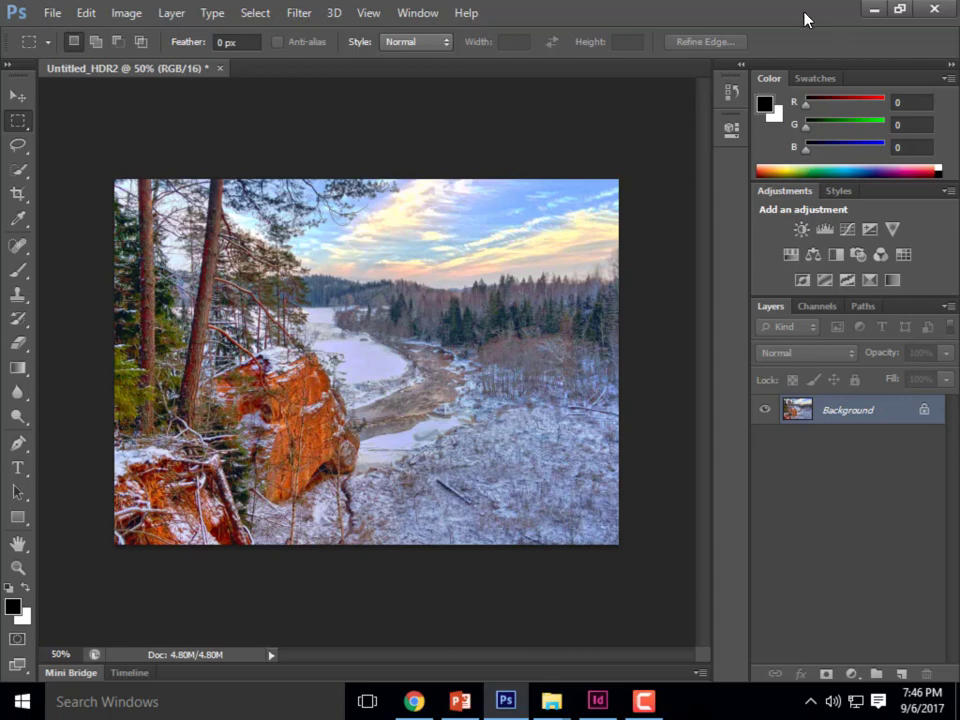
# - Close the merged river landscape without saving it and start a new Merge to HDR Pro
pyautogui.click(221, 69)
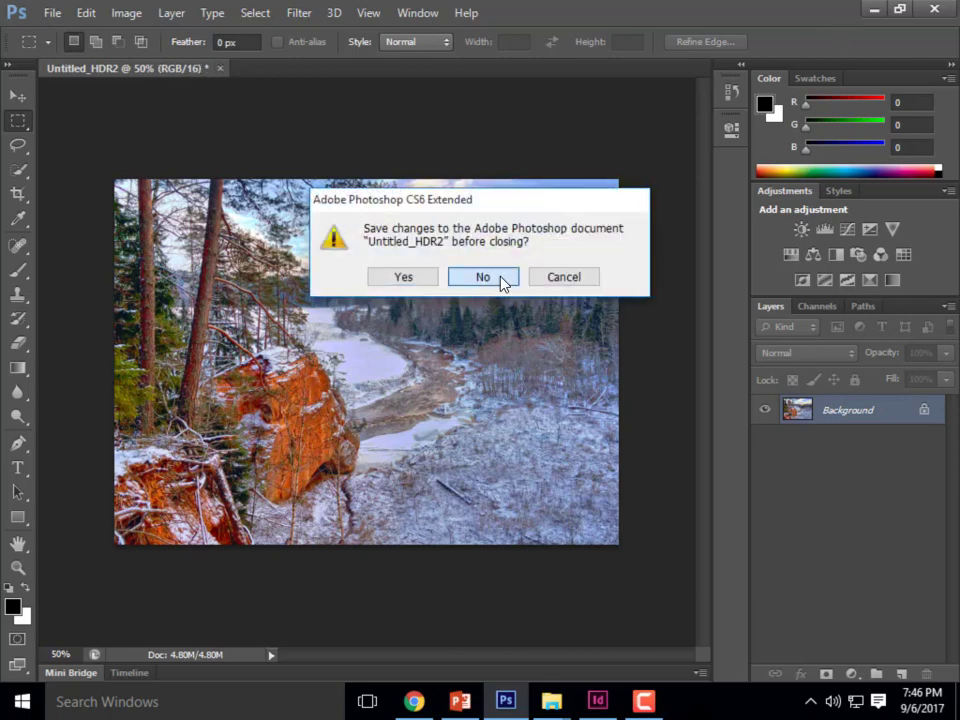
pyautogui.click(497, 278)
pyautogui.click(48, 12)
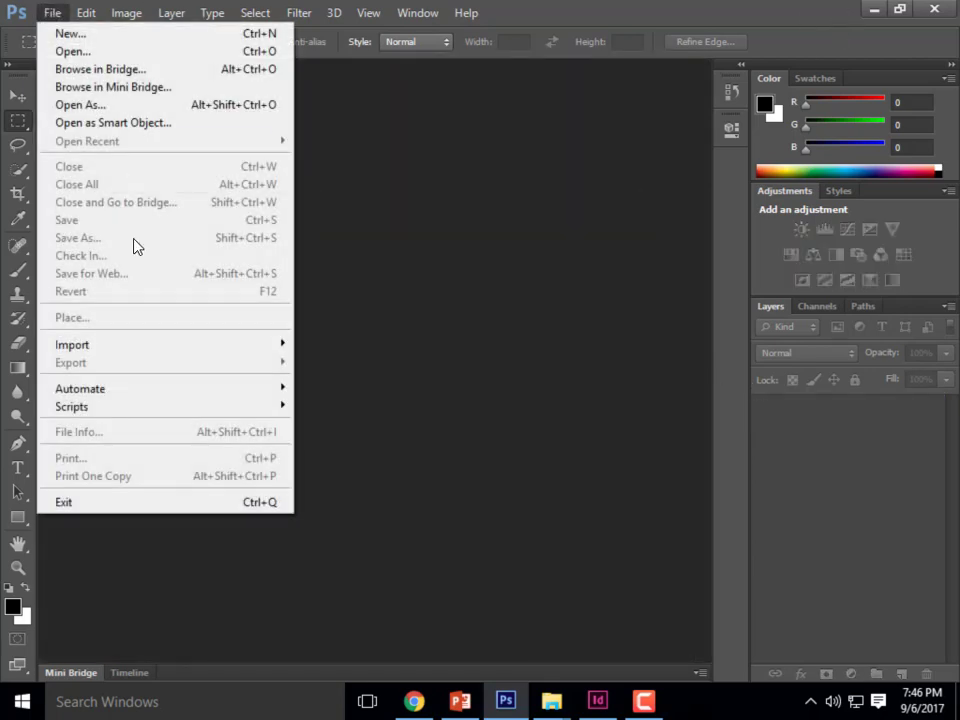
pyautogui.moveTo(131, 395)
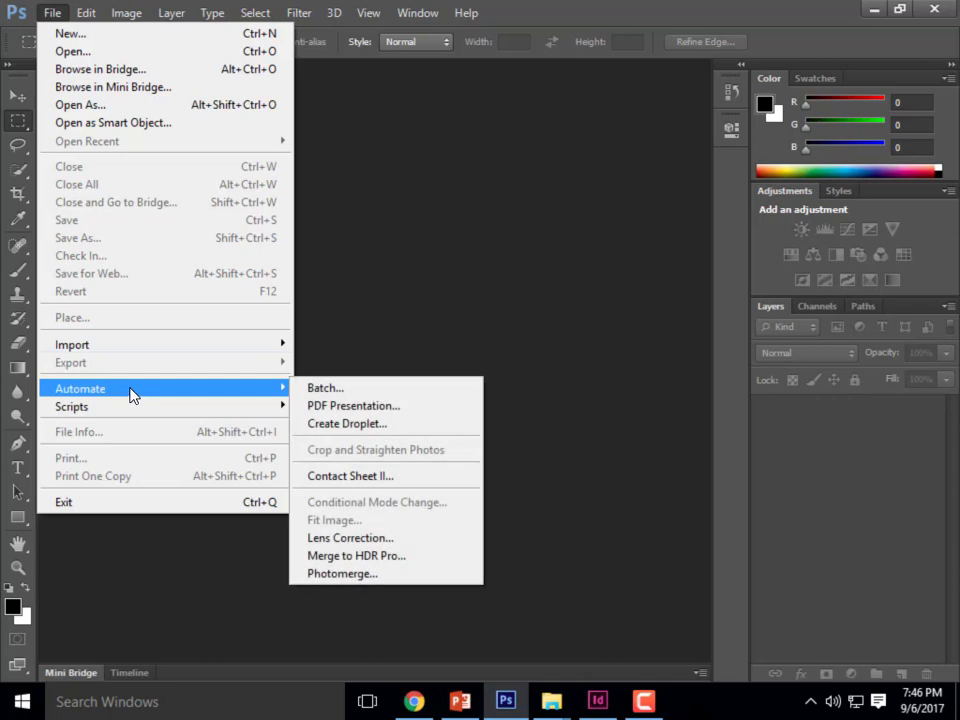
pyautogui.click(365, 557)
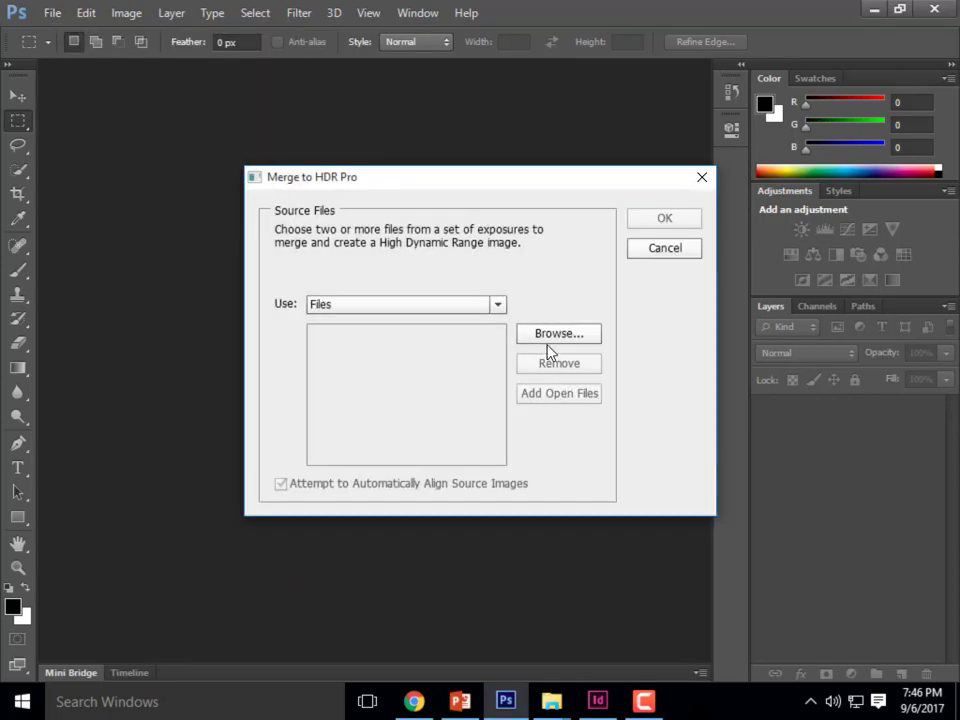
# - Add DSC_2126, DSC_2127 and DSC_2128 from the HDR_Sample_03 folder in Sample 3 Images as the HDR source files
pyautogui.click(548, 338)
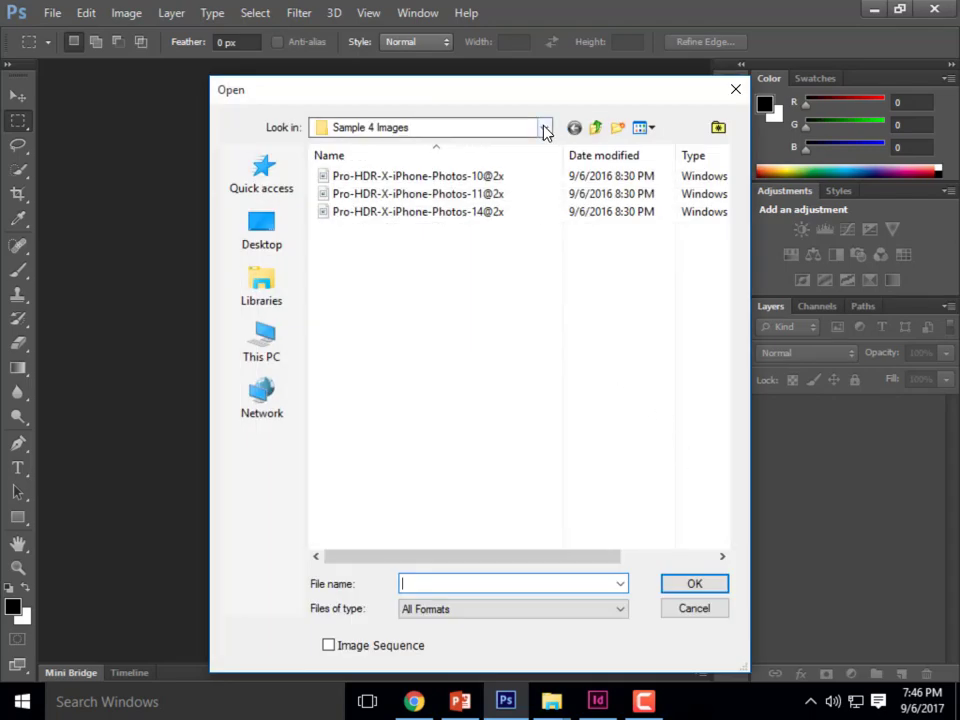
pyautogui.click(546, 130)
pyautogui.click(377, 236)
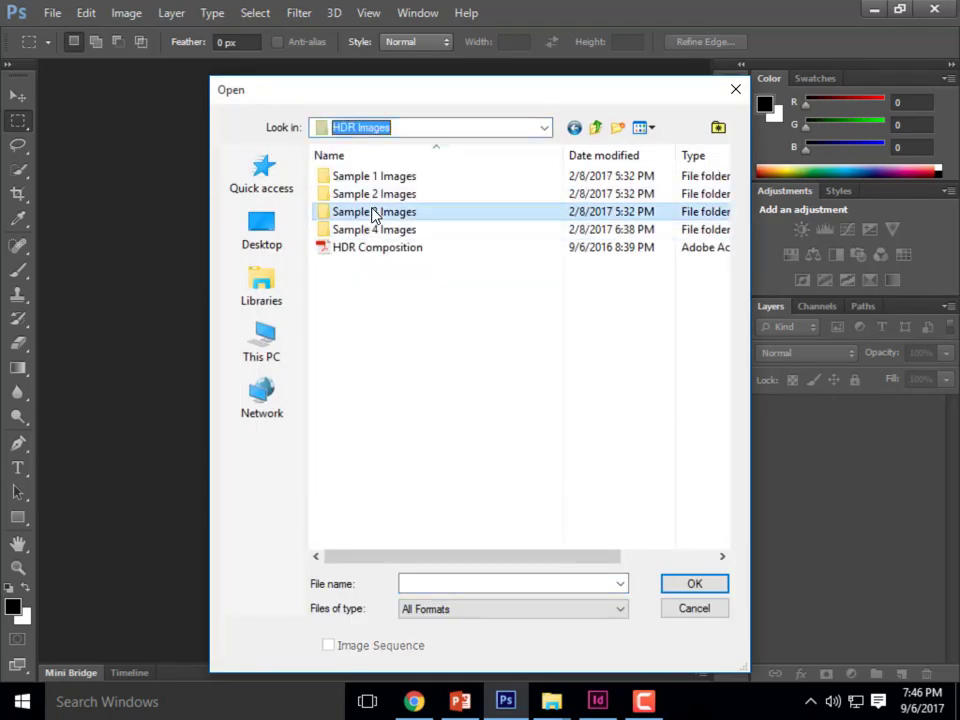
pyautogui.doubleClick(373, 213)
pyautogui.doubleClick(372, 178)
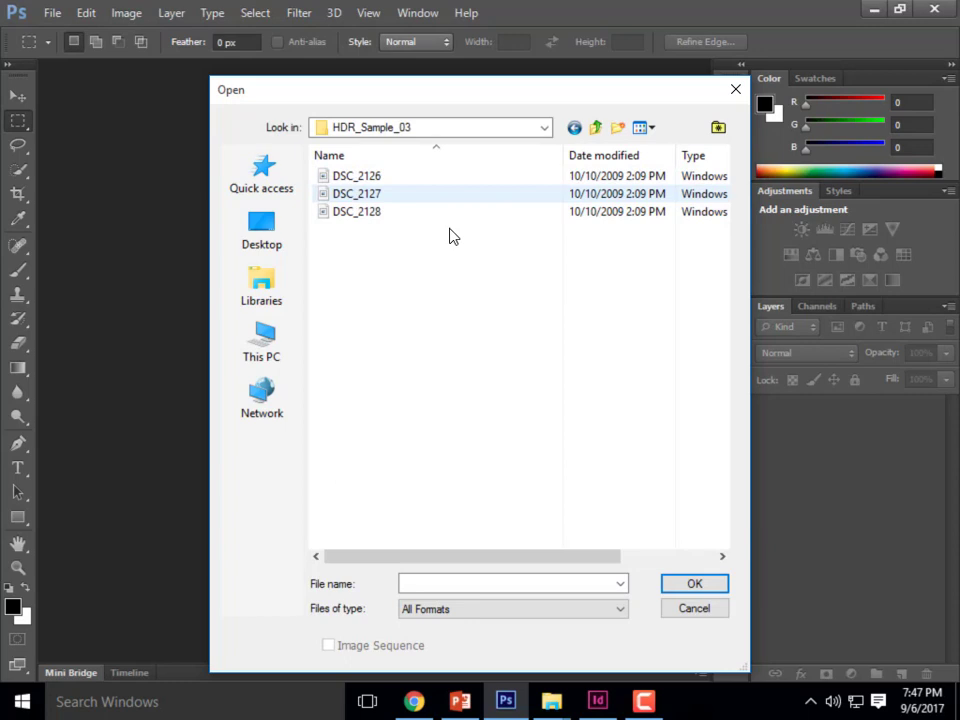
pyautogui.click(366, 178)
pyautogui.keyDown('shift'); pyautogui.click(360, 212); pyautogui.keyUp('shift')
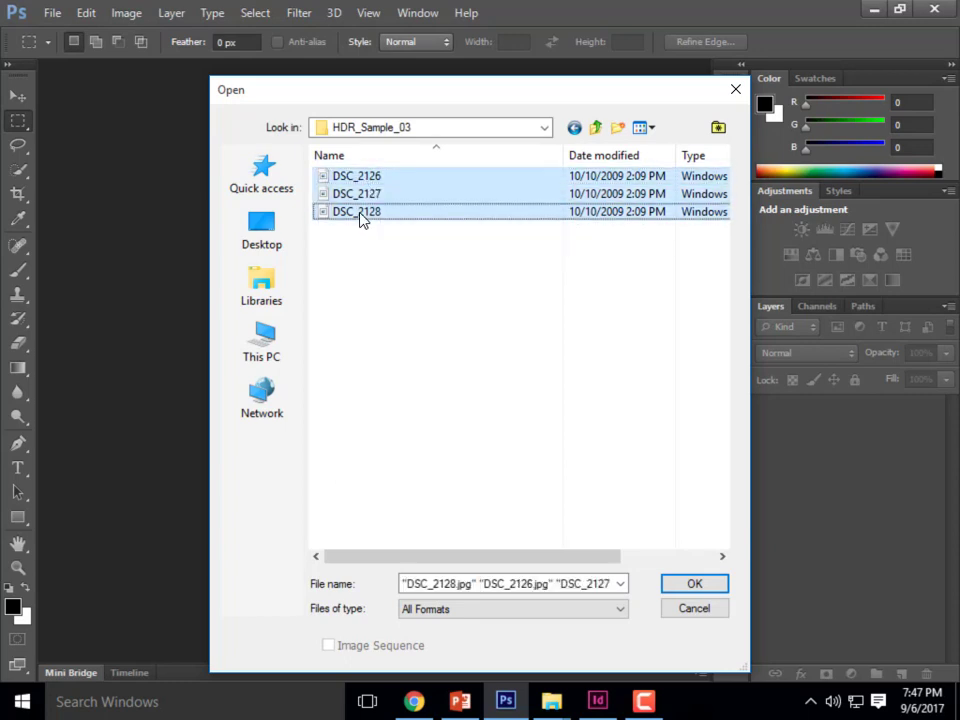
pyautogui.click(698, 585)
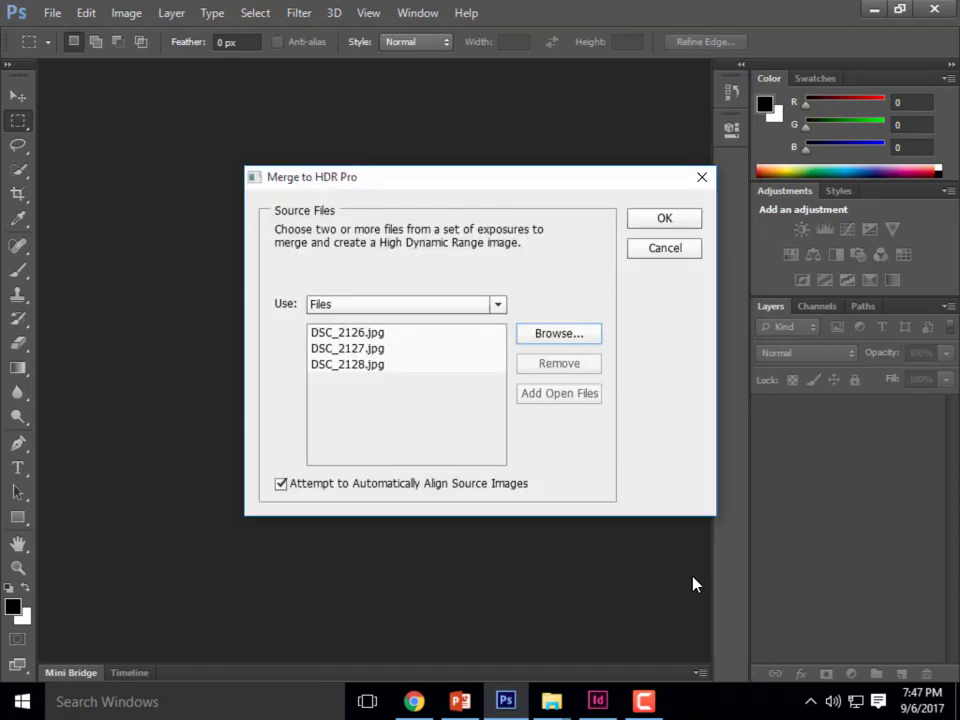
# - Merge the three DSC exposures with the Default preset in 16 Bit Local Adaptation mode, and put the Photoshop window away
pyautogui.click(651, 219)
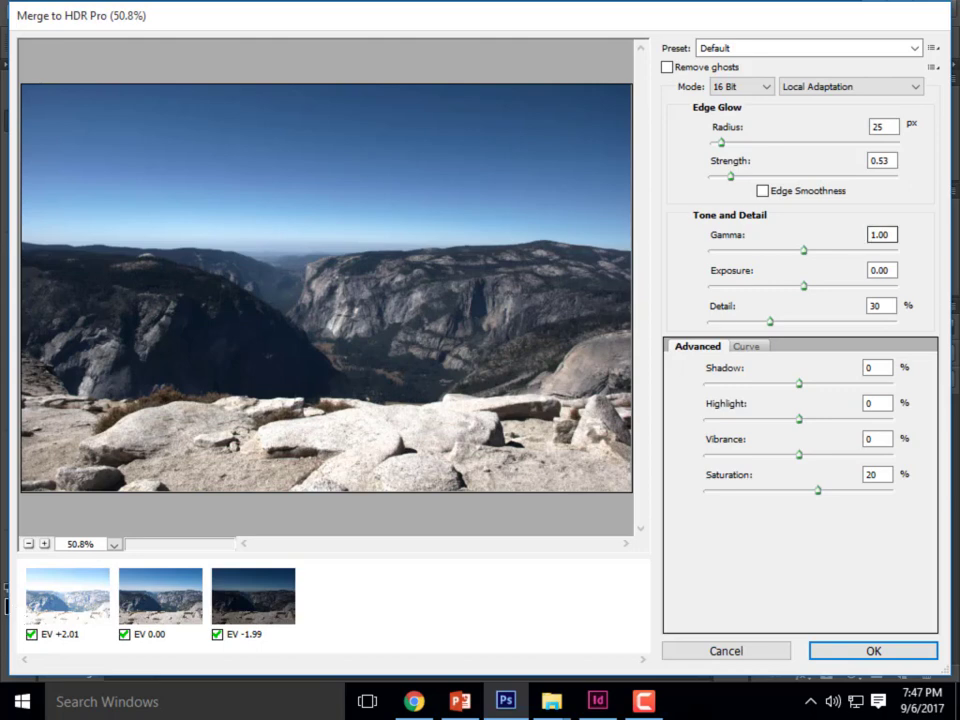
pyautogui.click(866, 650)
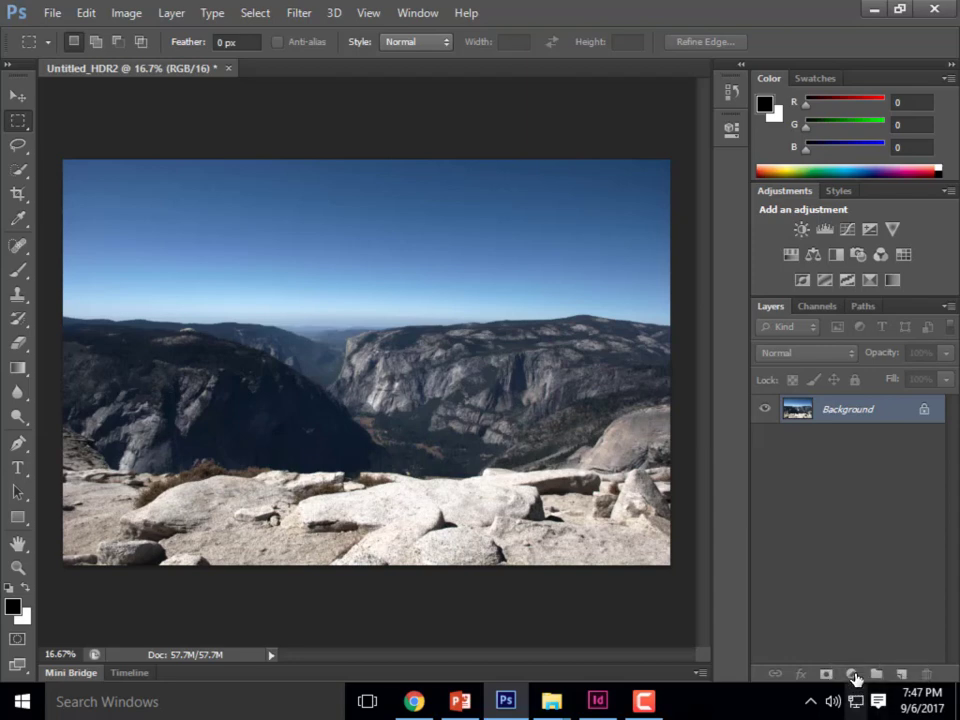
pyautogui.click(872, 17)
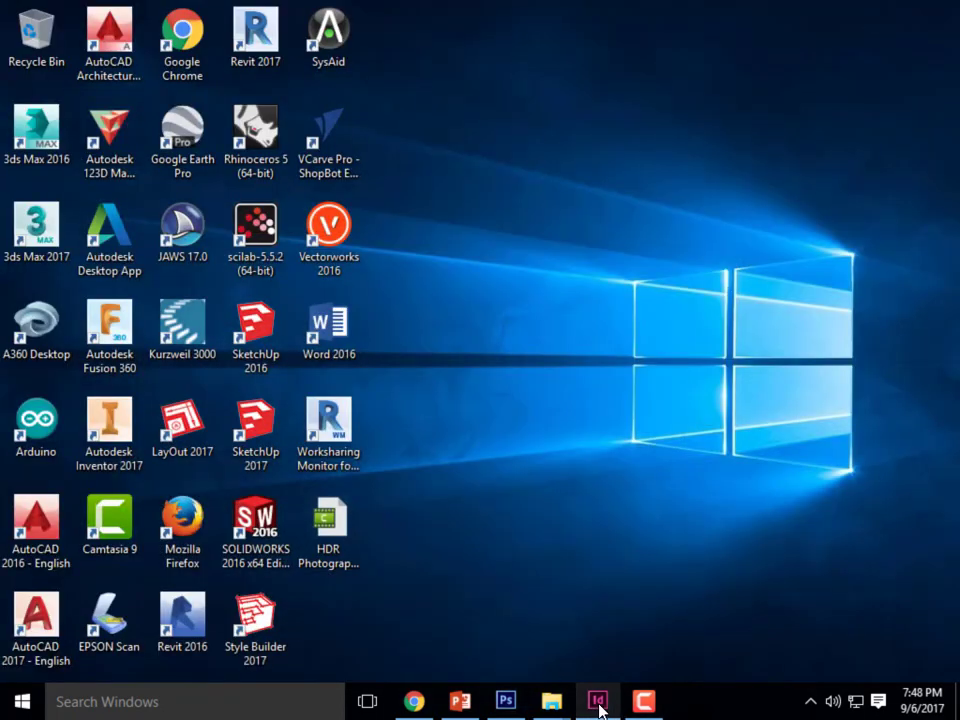
# - Switch to InDesign and move its welcome screen aside within the workspace
pyautogui.moveTo(600, 708)
pyautogui.click(612, 665)
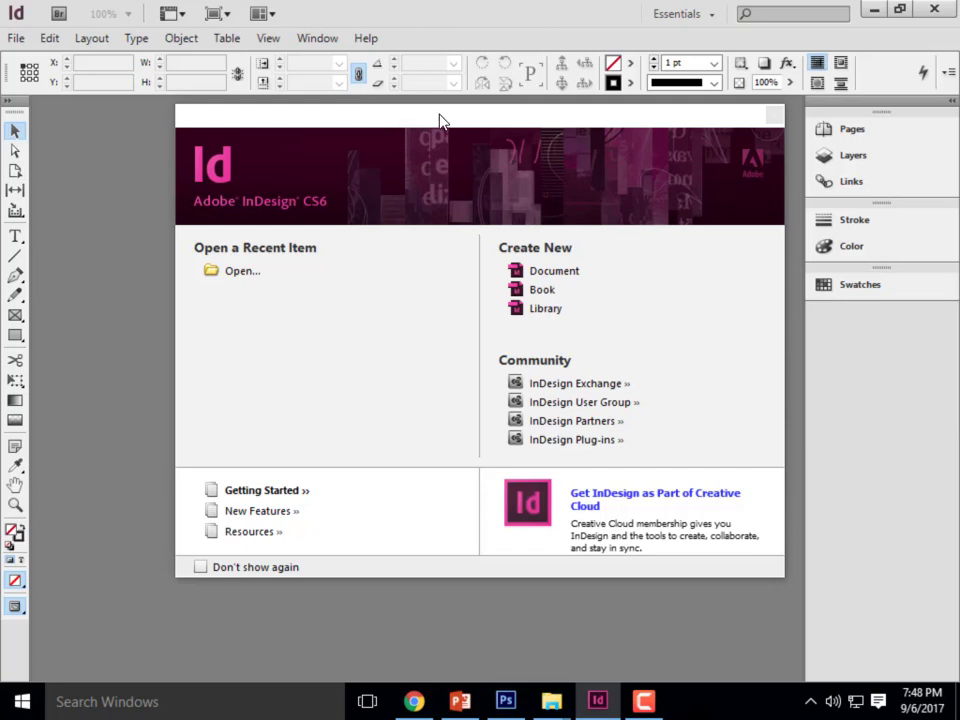
pyautogui.moveTo(467, 122); pyautogui.dragTo(396, 147)
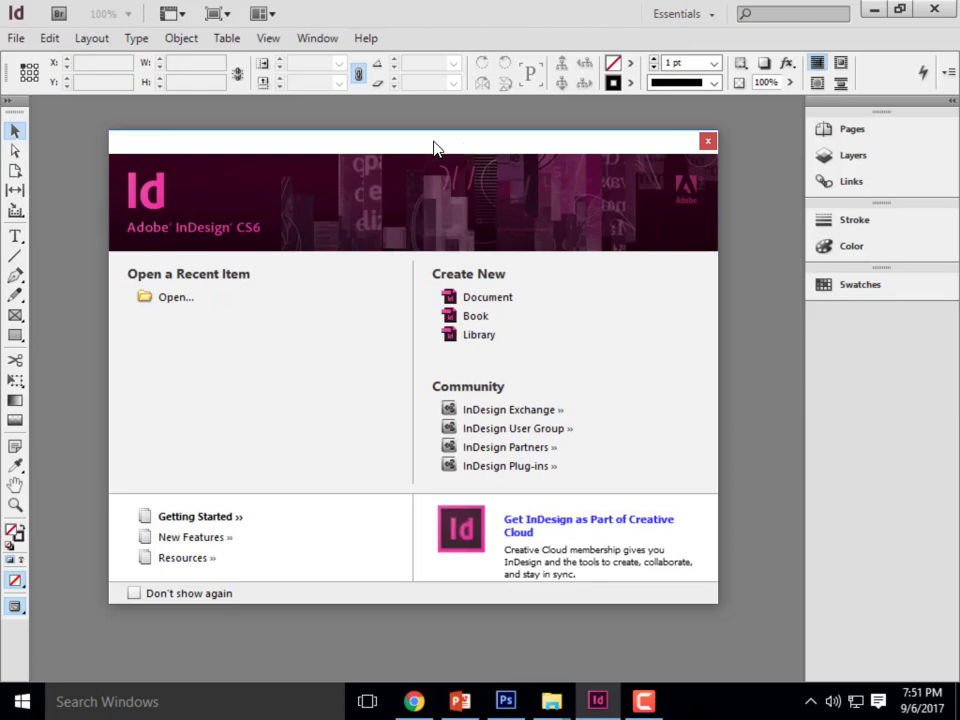
pyautogui.moveTo(435, 148); pyautogui.dragTo(423, 131)
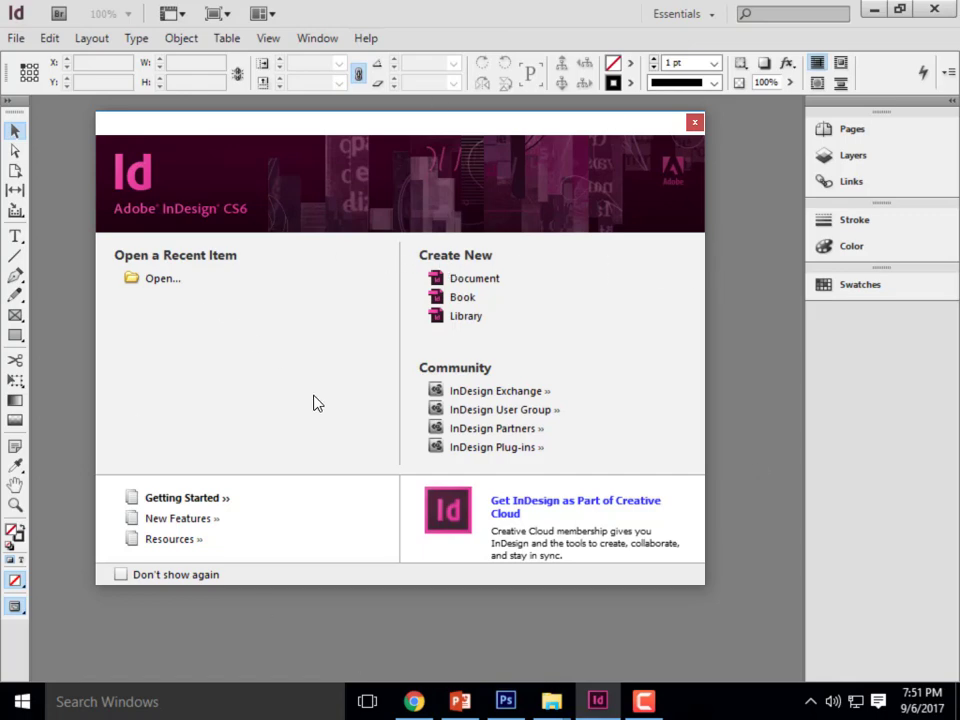
pyautogui.click(505, 285)
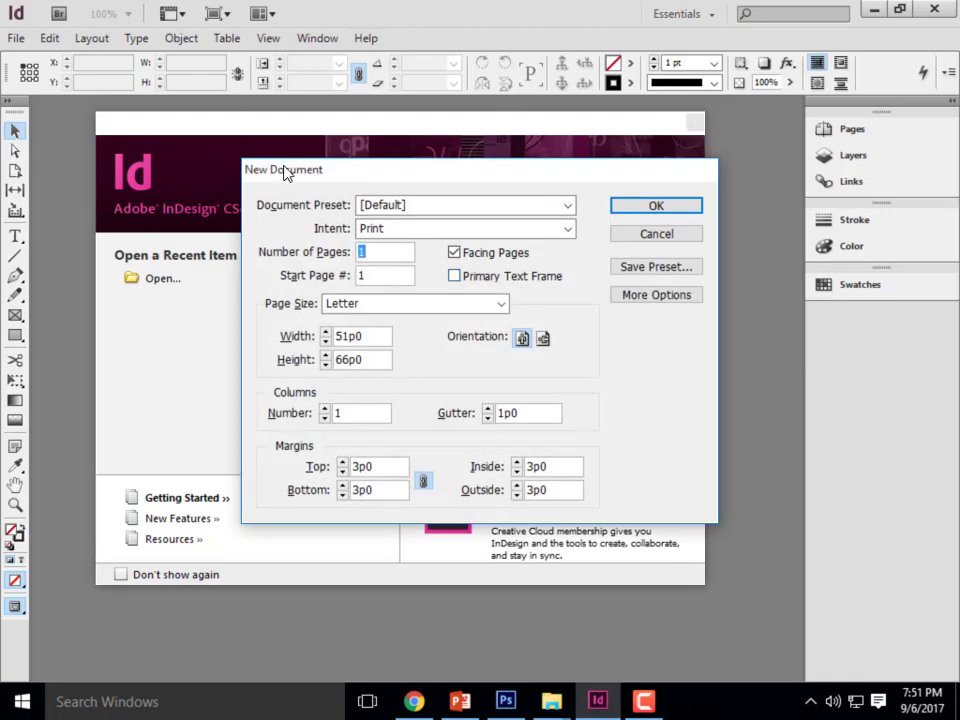
pyautogui.moveTo(289, 172); pyautogui.dragTo(226, 180)
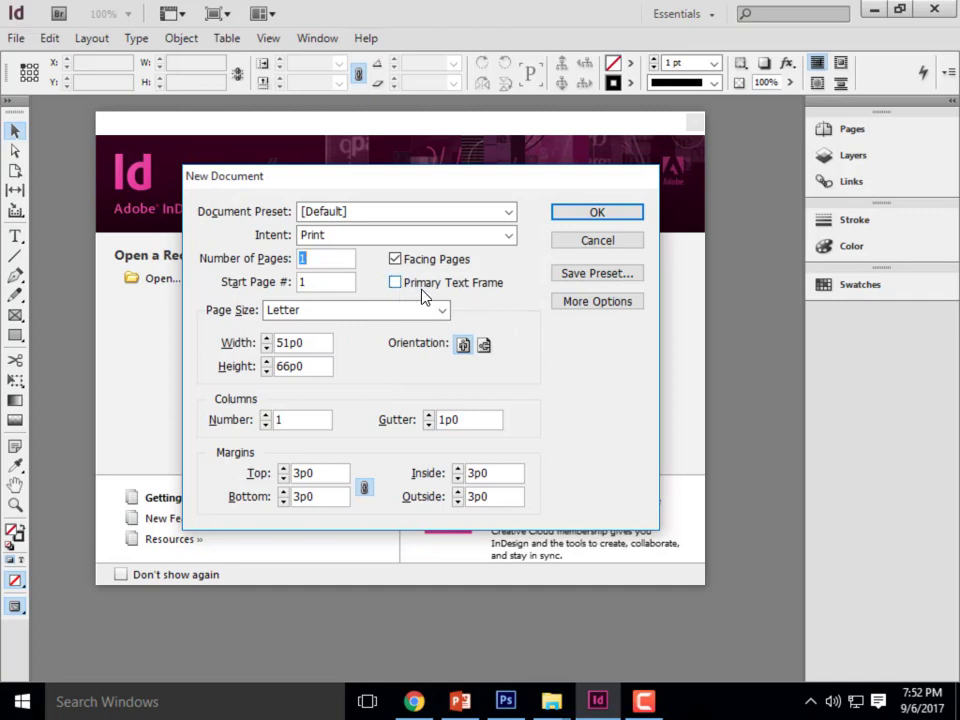
pyautogui.click(396, 260)
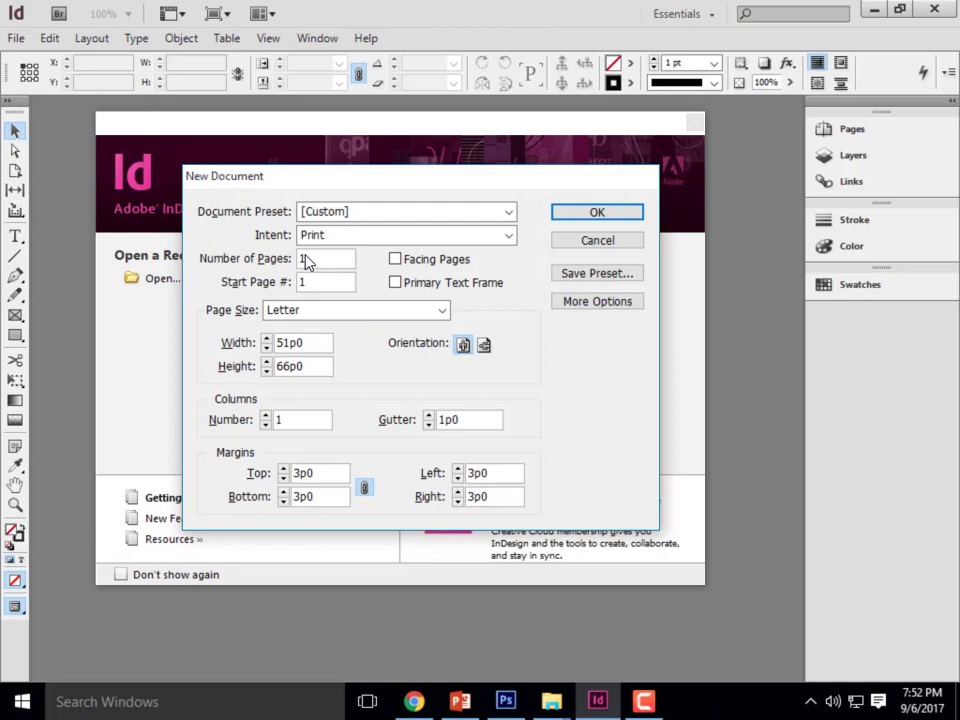
pyautogui.click(362, 312)
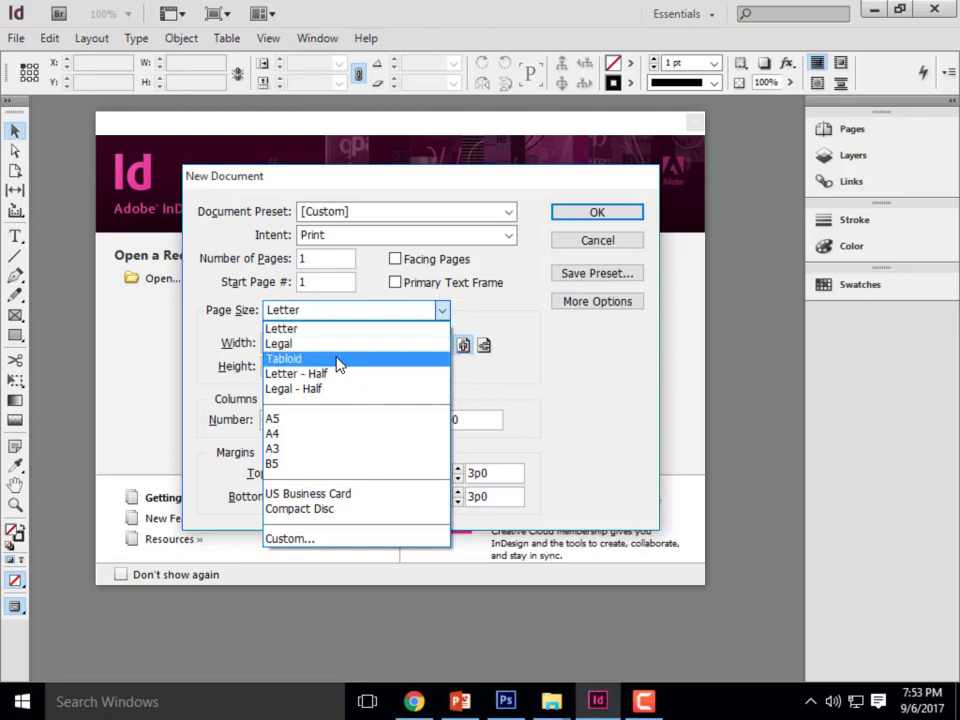
pyautogui.click(337, 361)
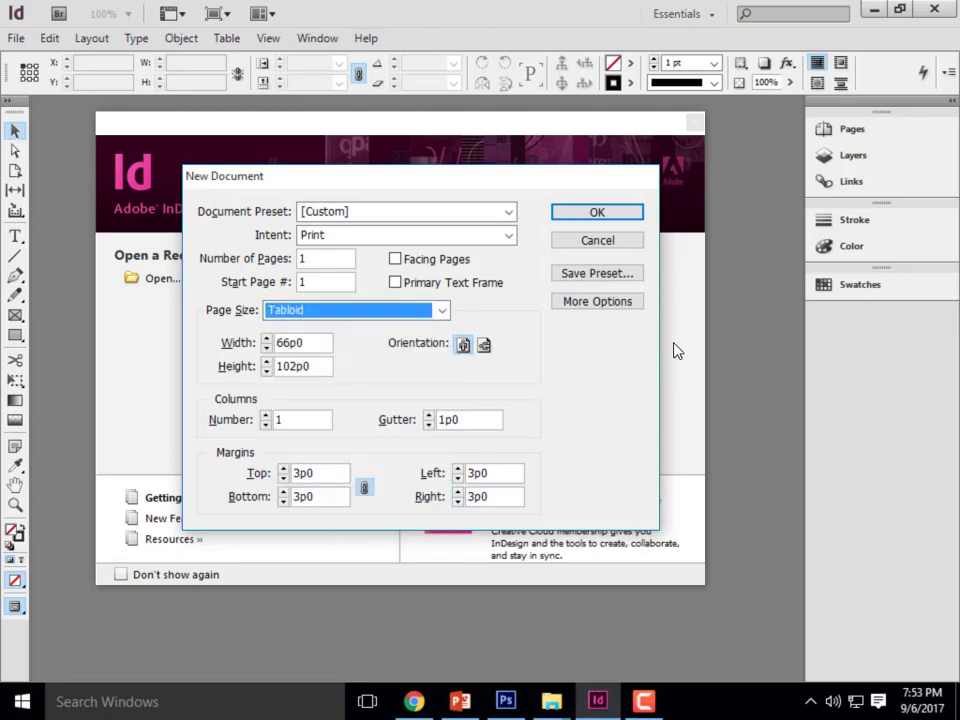
pyautogui.click(606, 214)
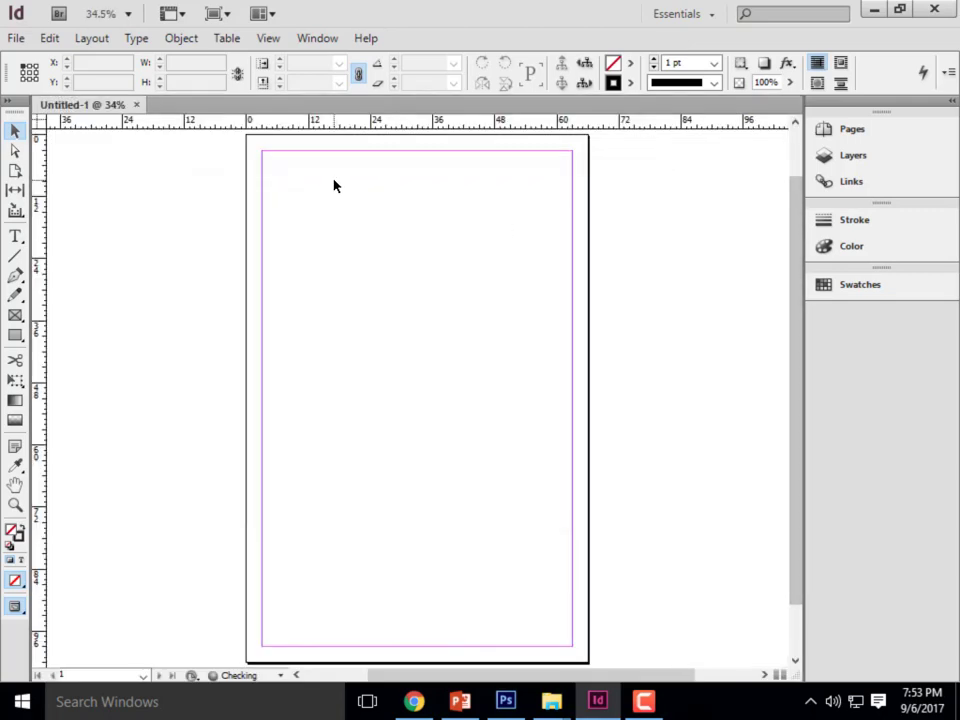
pyautogui.click(138, 104)
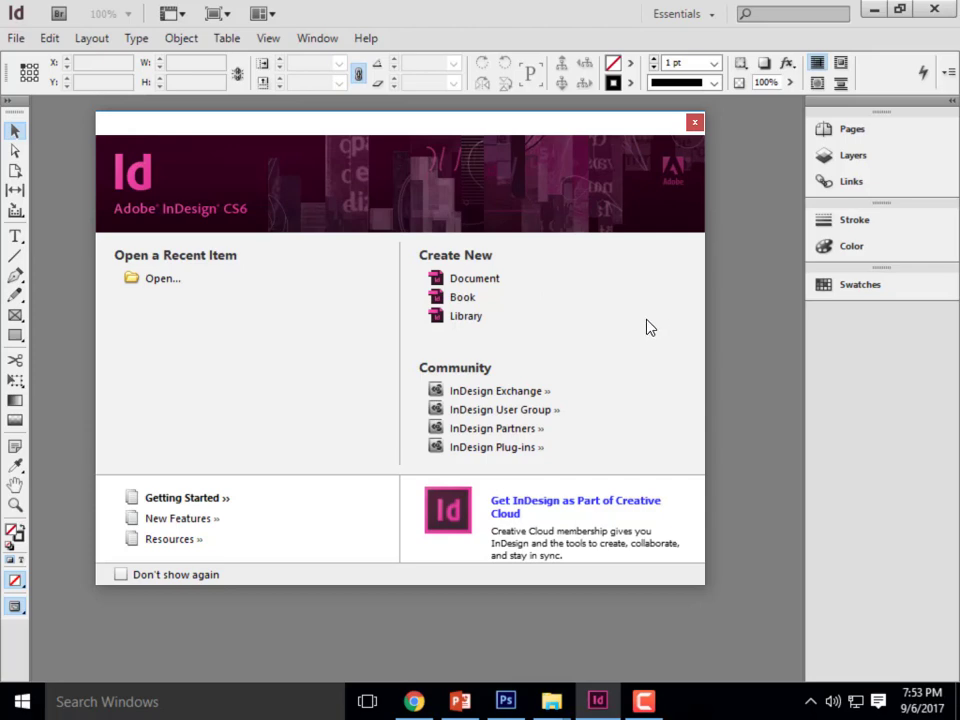
# - Create a new one-page print document with Tabloid page size, landscape orientation and Facing Pages kept on
pyautogui.click(473, 279)
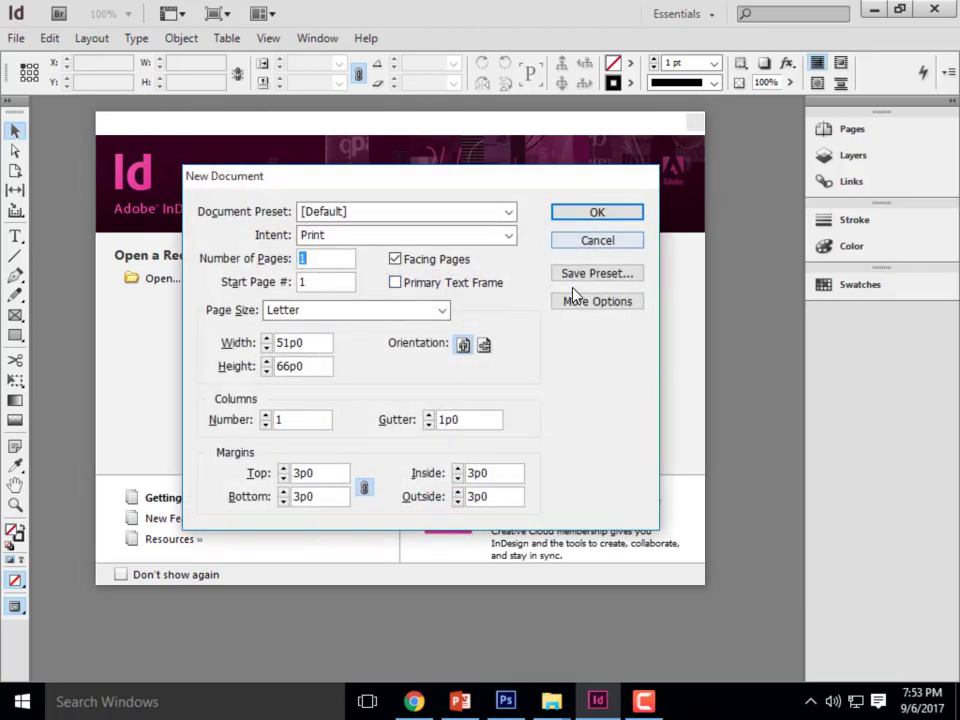
pyautogui.click(441, 311)
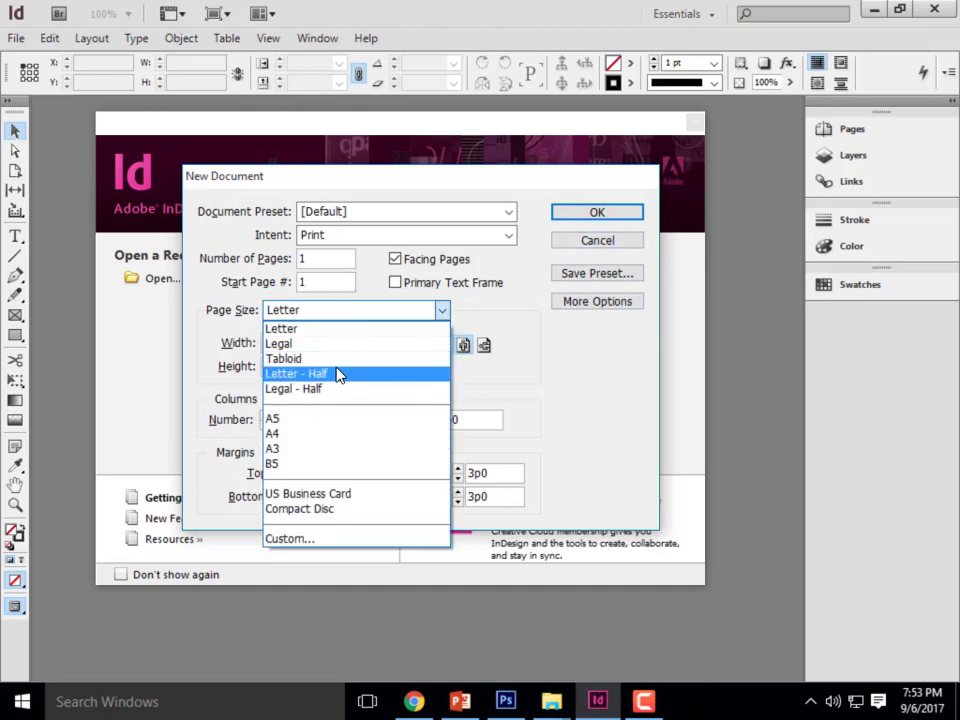
pyautogui.click(309, 359)
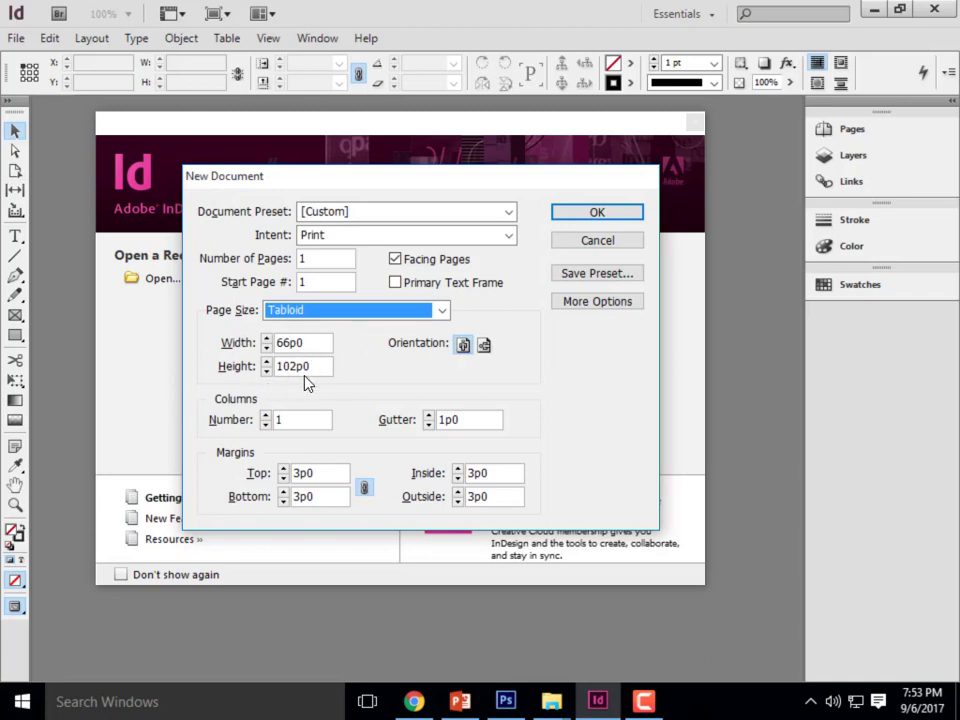
pyautogui.click(485, 346)
pyautogui.click(585, 214)
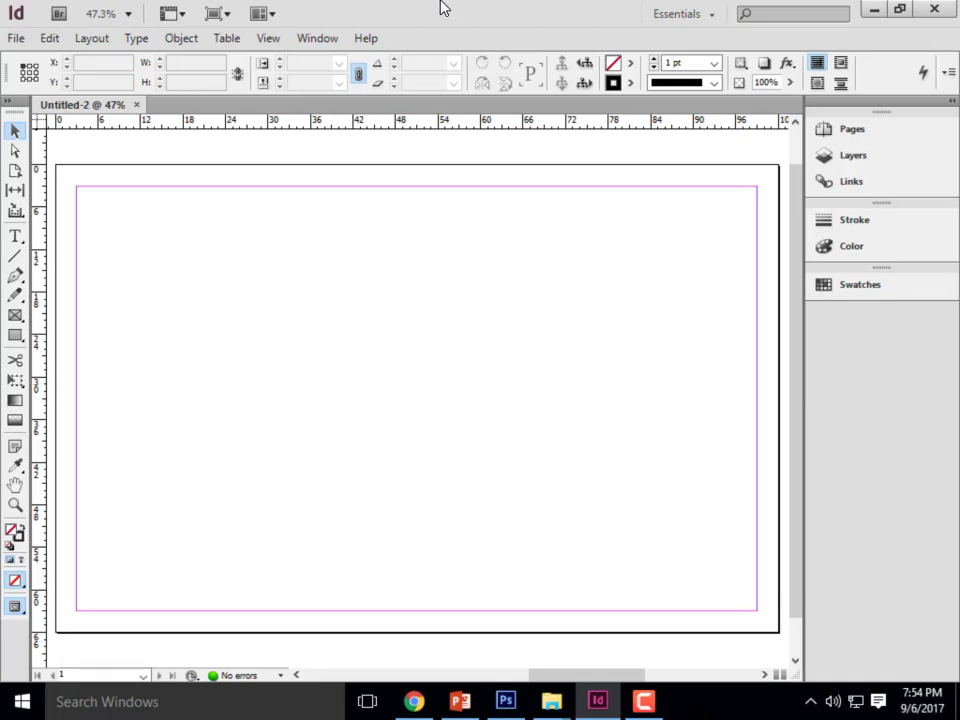
# - Switch to Chrome, examine the title block in the Exercise #5 student submission, and put the browser window away
pyautogui.click(413, 701)
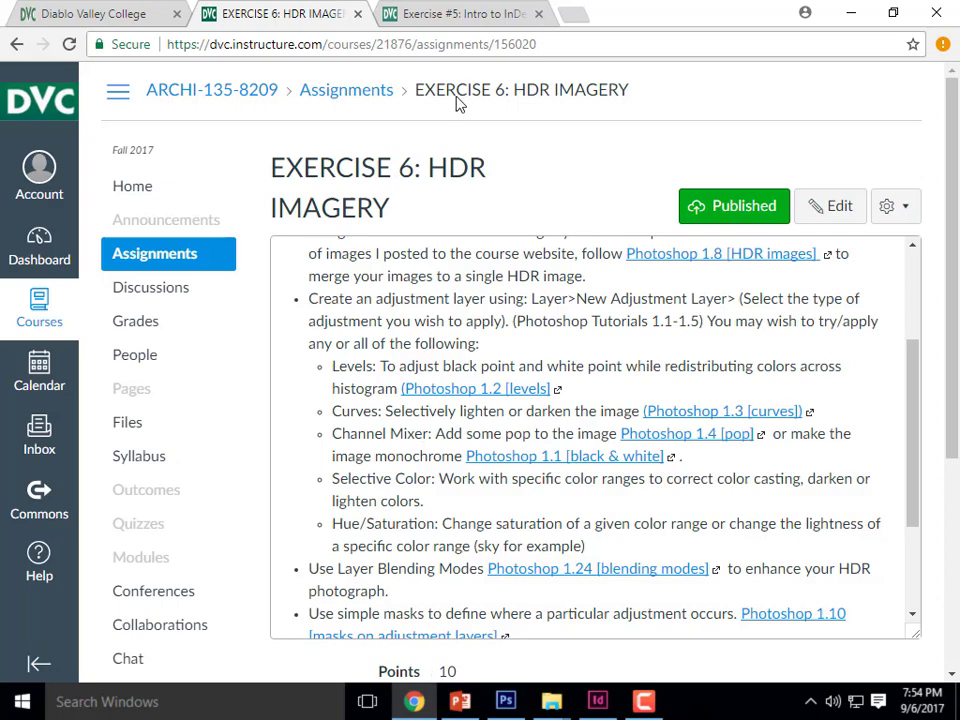
pyautogui.click(458, 16)
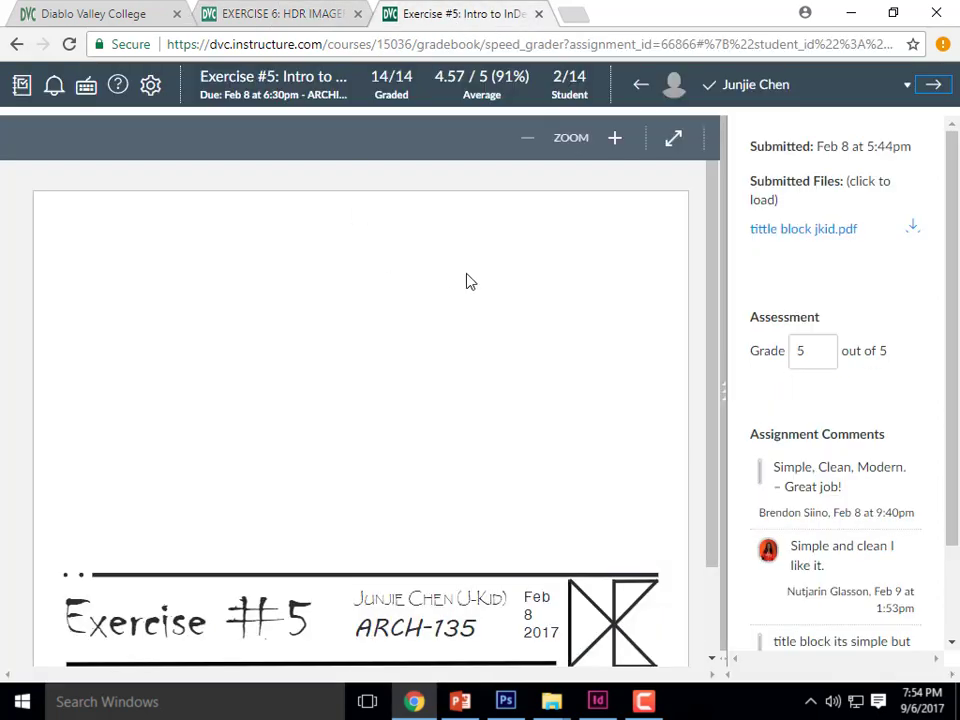
pyautogui.scroll(-2, 394, 317)
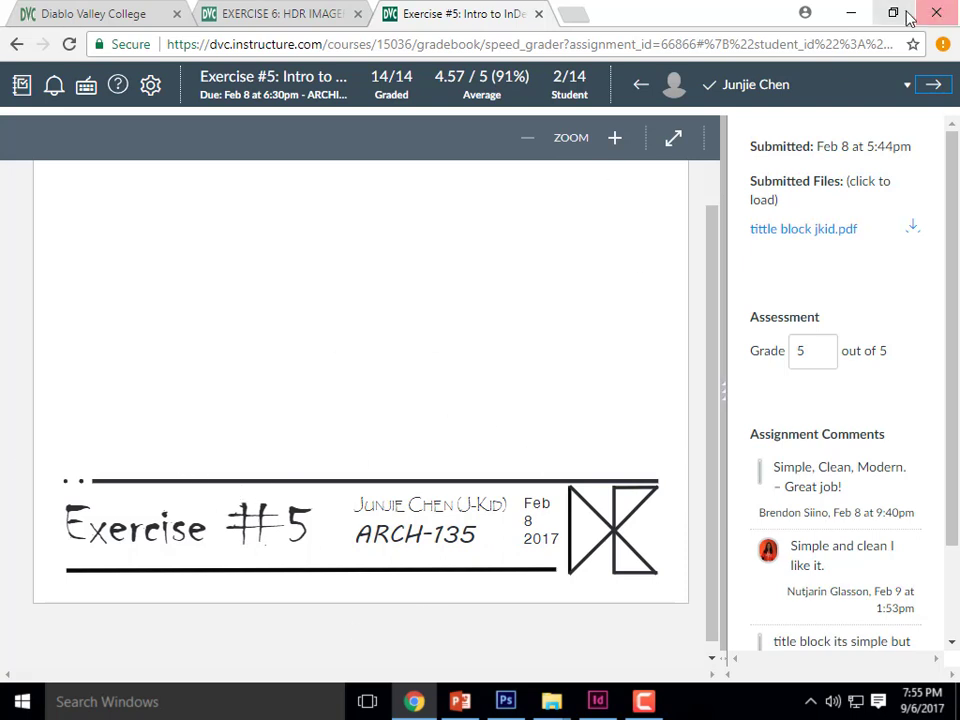
pyautogui.click(852, 16)
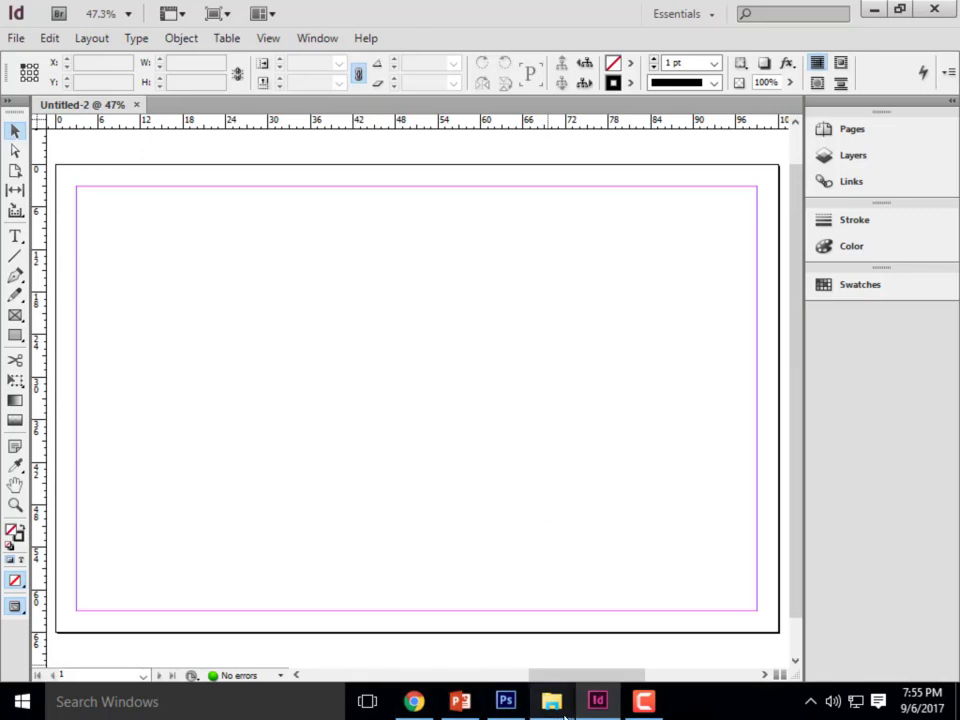
# - Switch to File Explorer, open the Titleblock Examples folder in Week 4B- Content, and preview the first Exercise6 PDF
pyautogui.moveTo(552, 708)
pyautogui.click(716, 625)
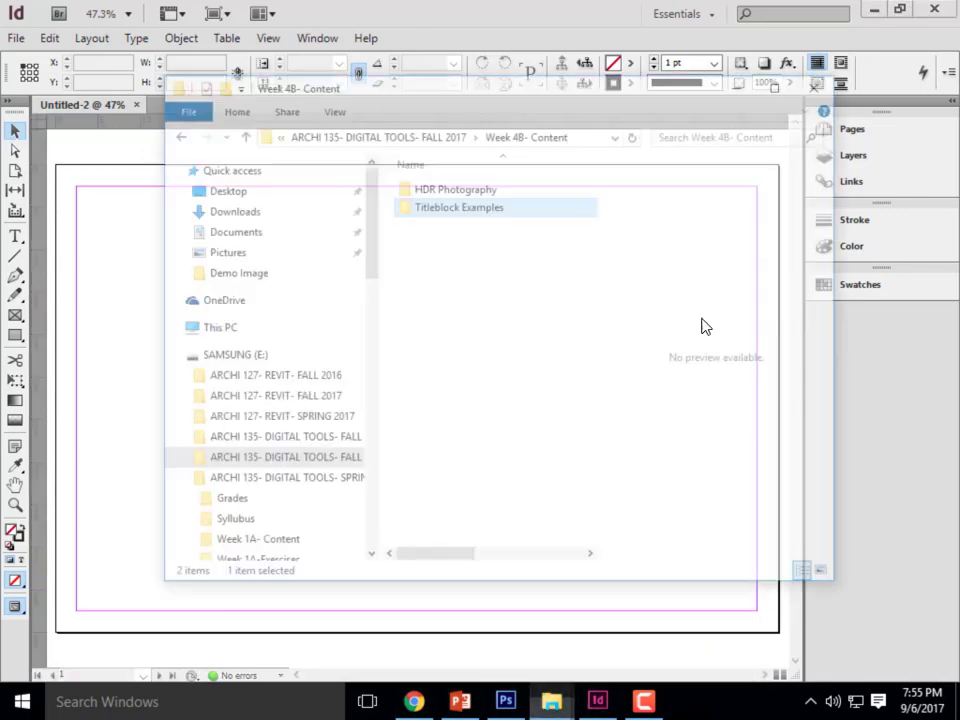
pyautogui.doubleClick(451, 148)
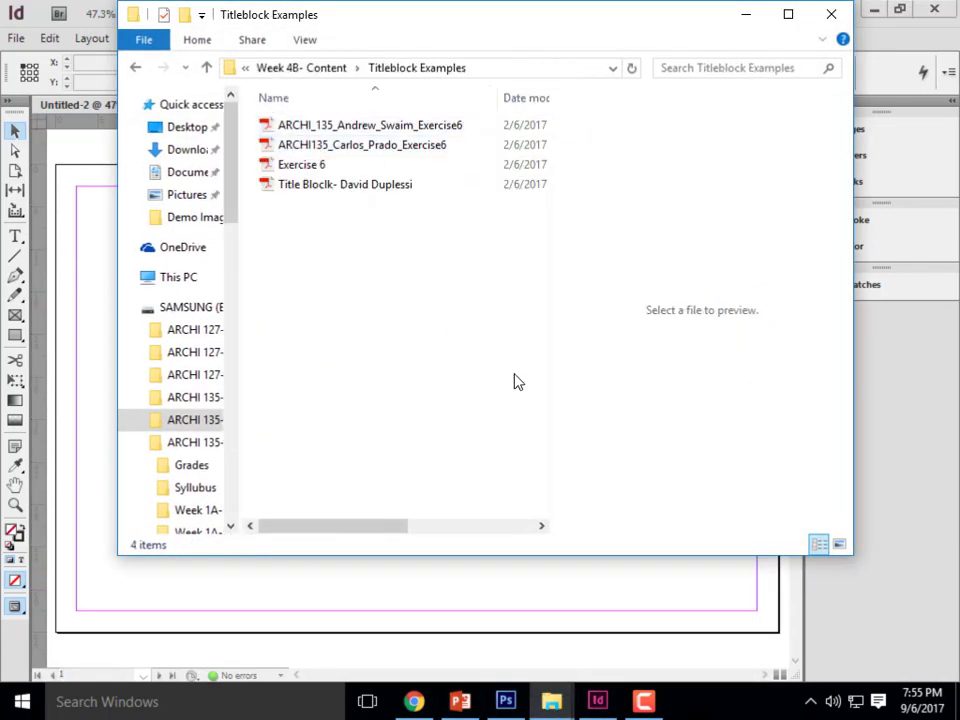
pyautogui.doubleClick(400, 126)
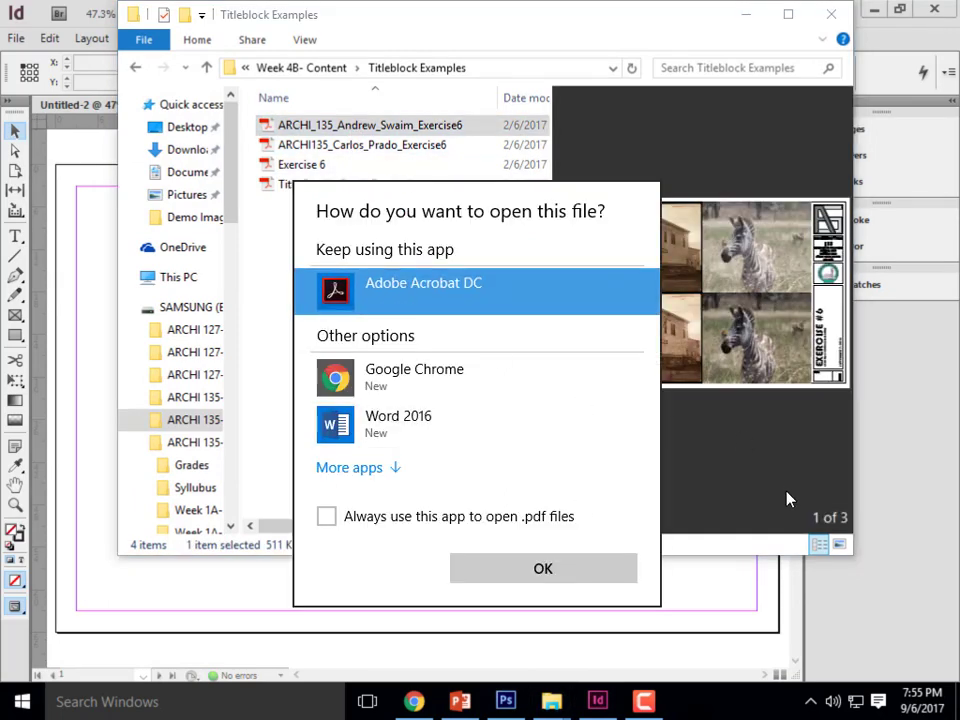
pyautogui.click(680, 200)
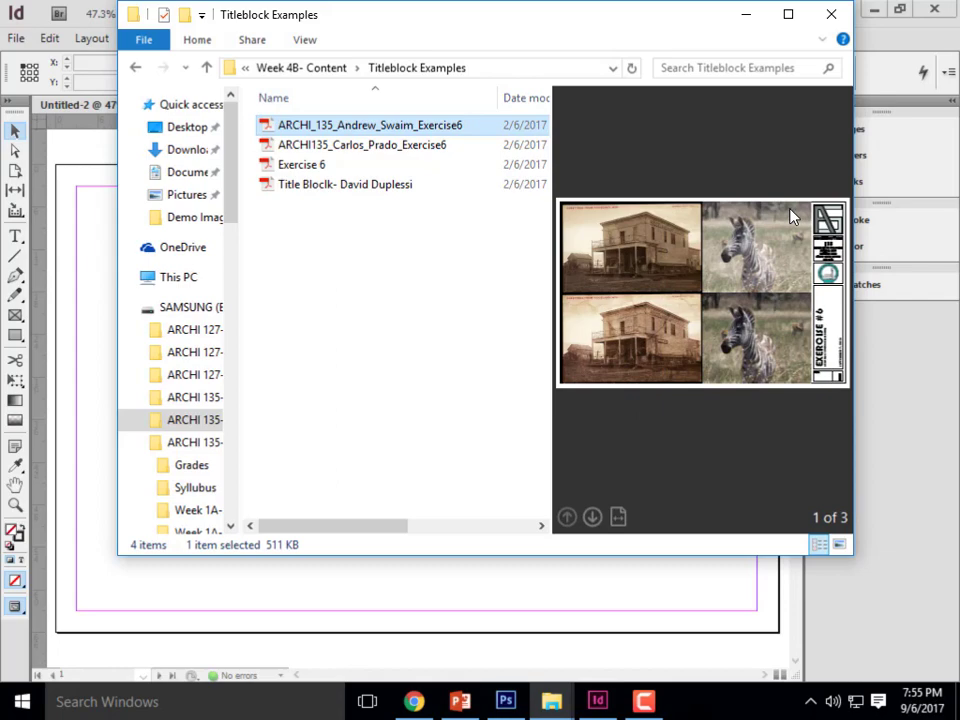
# - Maximize the folder window, widen its preview pane to study the first title block, and preview the second Exercise6 PDF
pyautogui.click(788, 14)
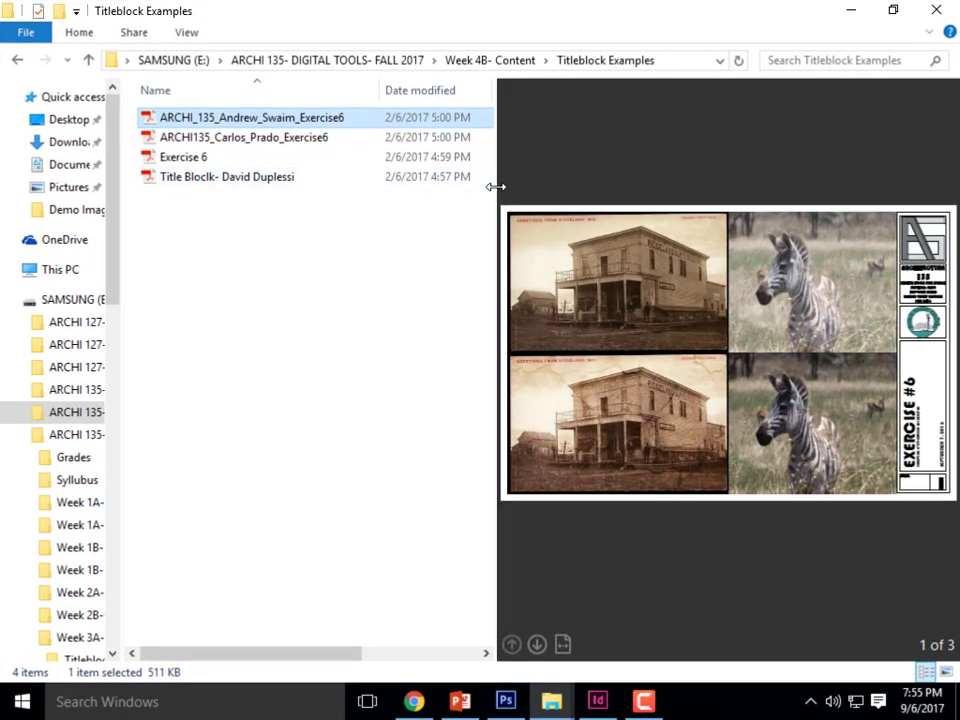
pyautogui.moveTo(494, 185); pyautogui.dragTo(257, 189)
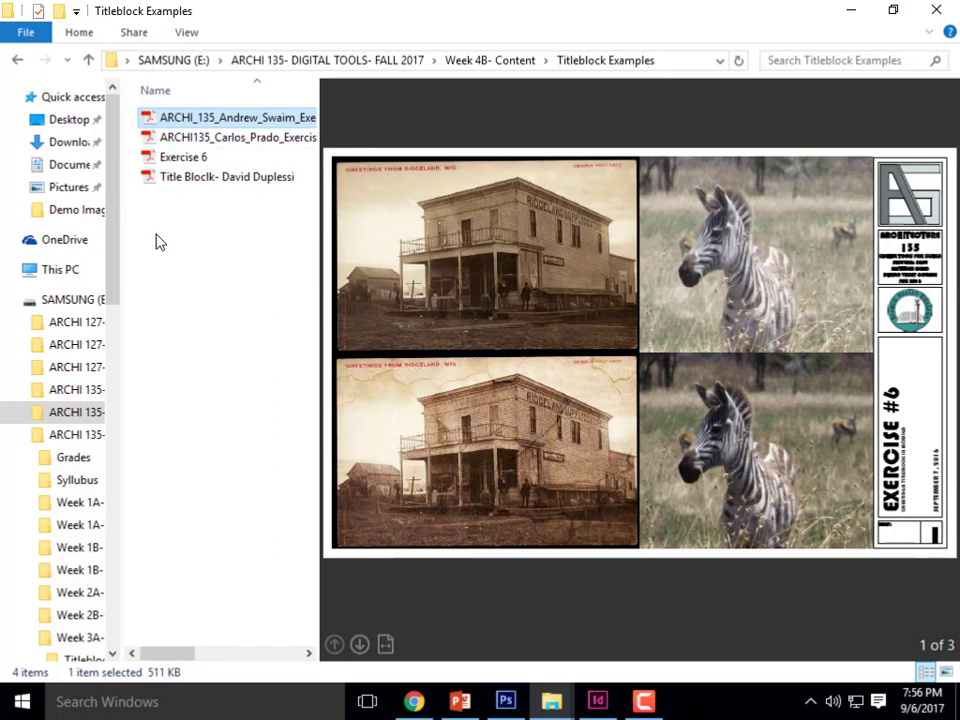
pyautogui.click(212, 140)
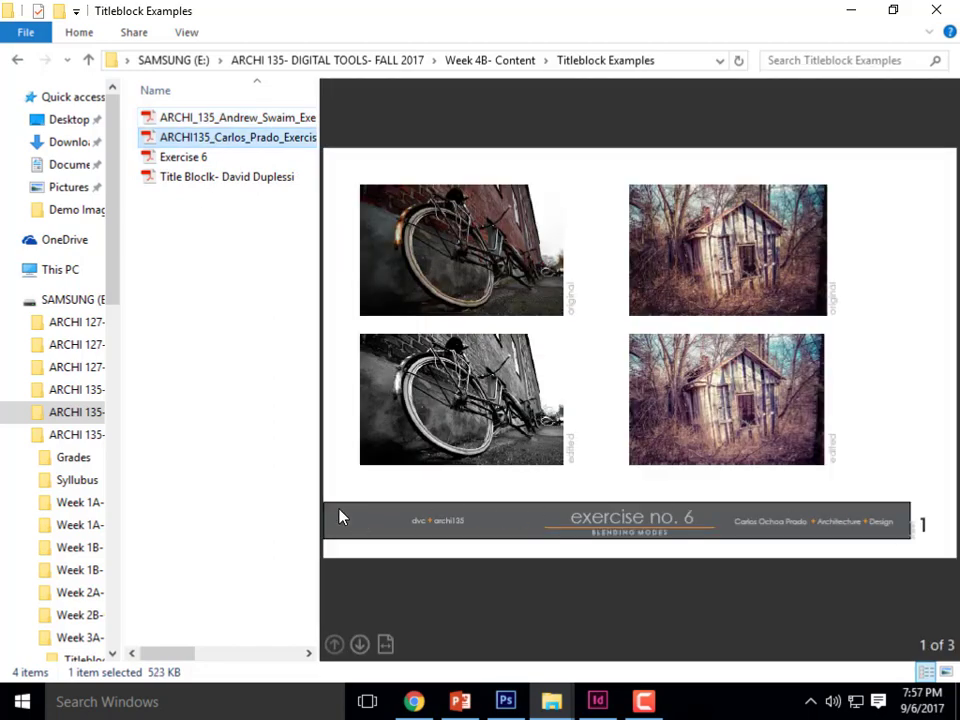
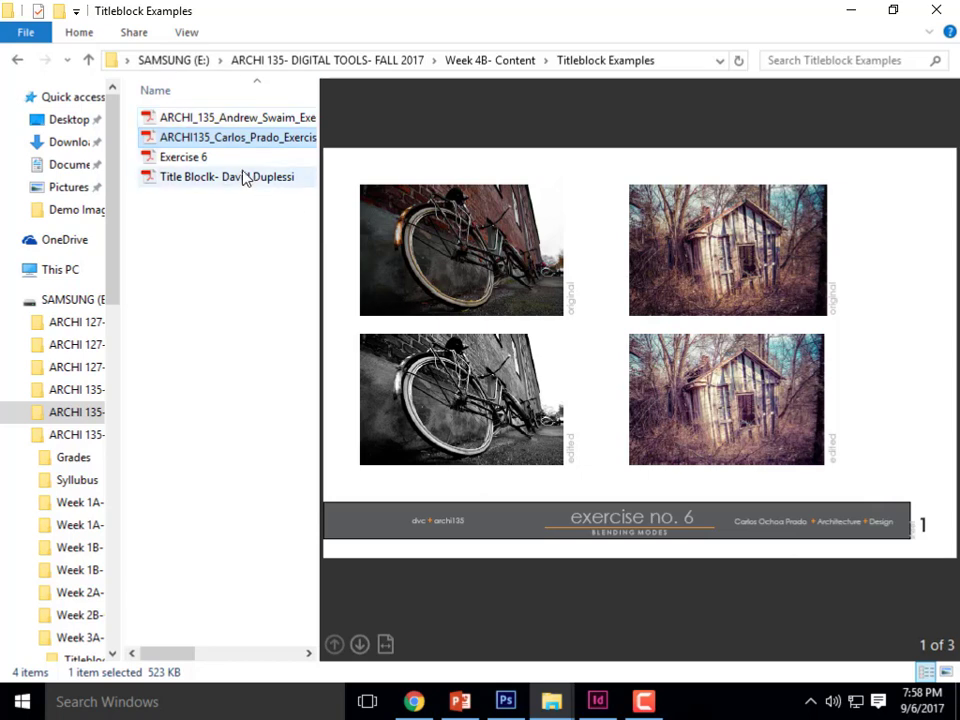
# - Preview the Exercise 6 and Title Block PDFs, study the first student's title block again, and put the folder window away
pyautogui.click(195, 157)
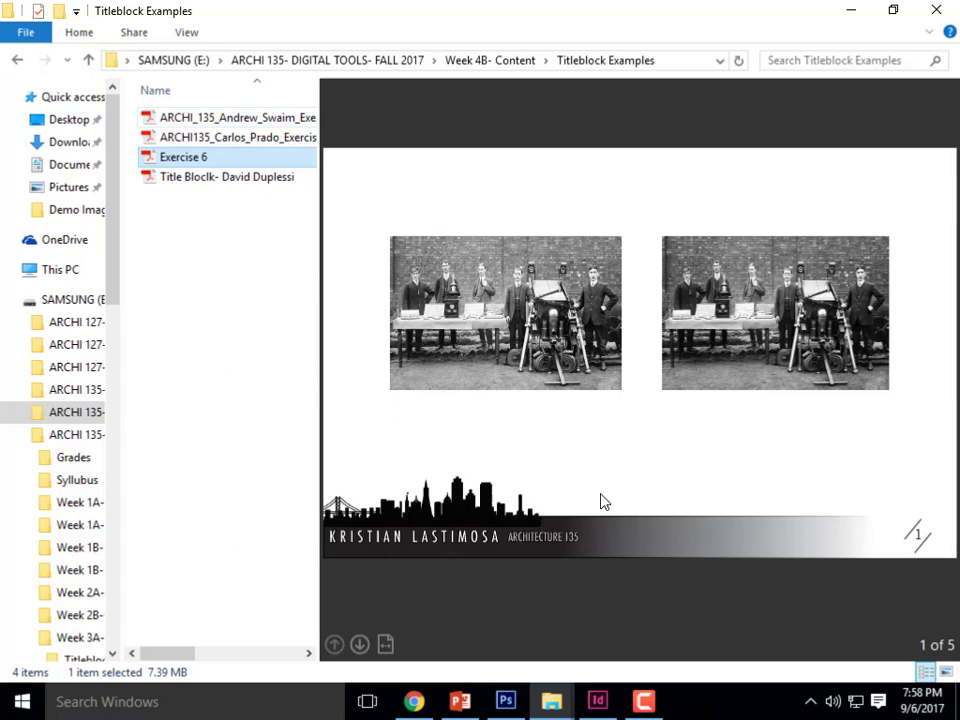
pyautogui.click(182, 182)
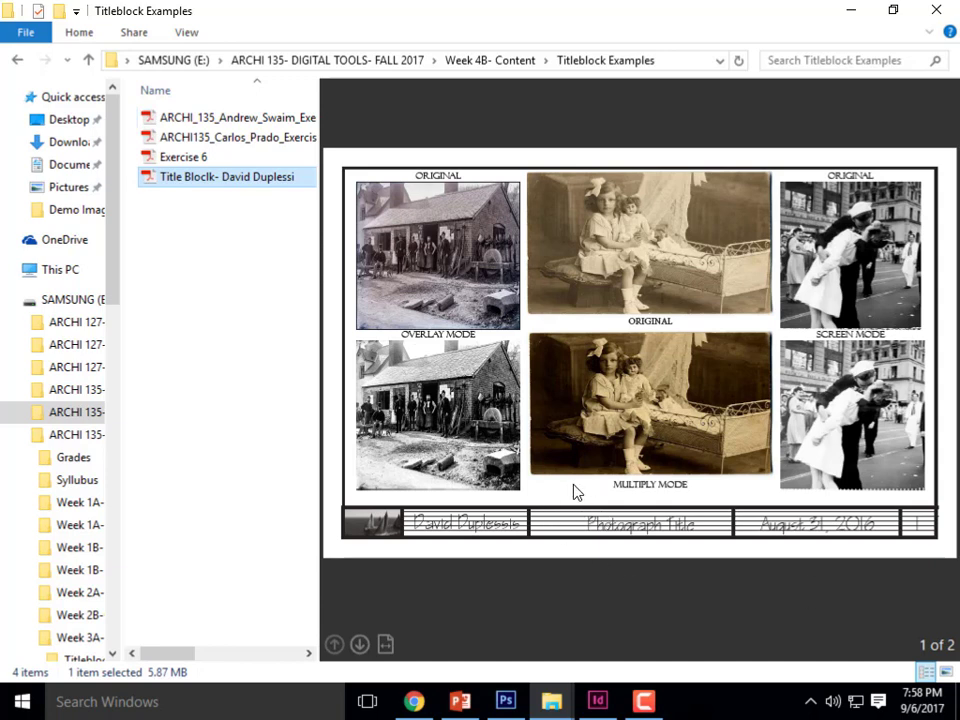
pyautogui.click(192, 126)
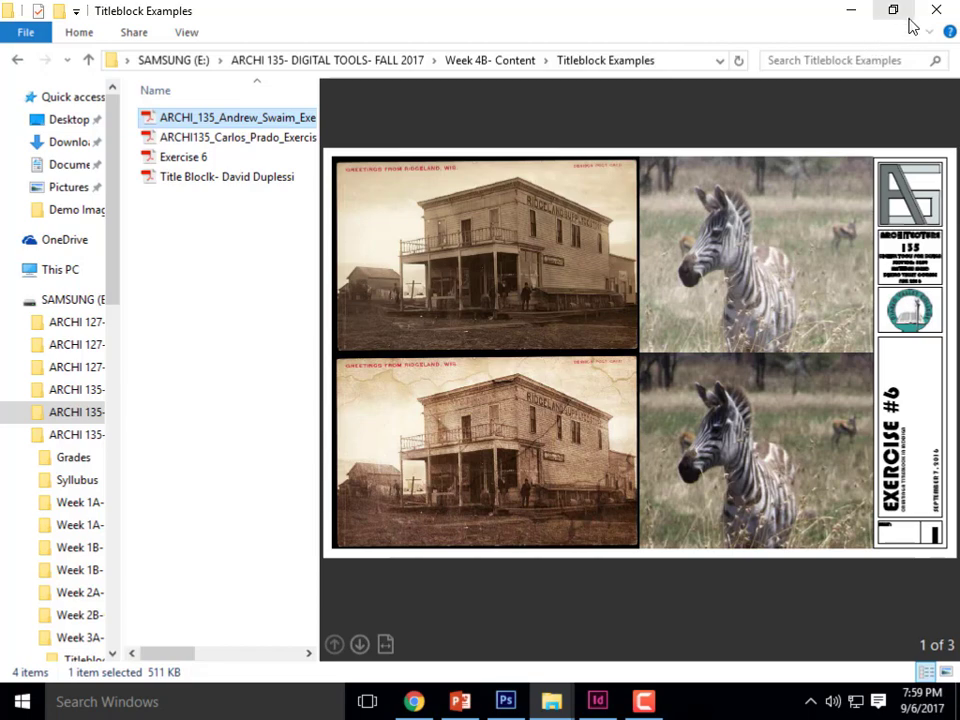
pyautogui.click(848, 17)
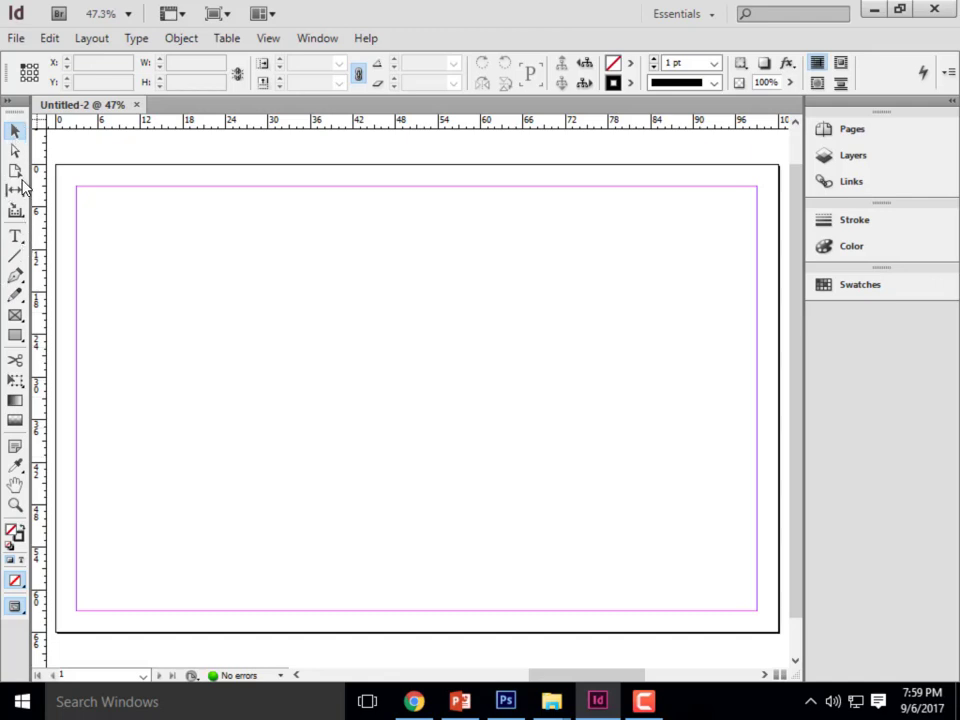
# - Look over the document's layers, links and pages in InDesign, with the Selection tool active
pyautogui.click(15, 131)
pyautogui.click(853, 155)
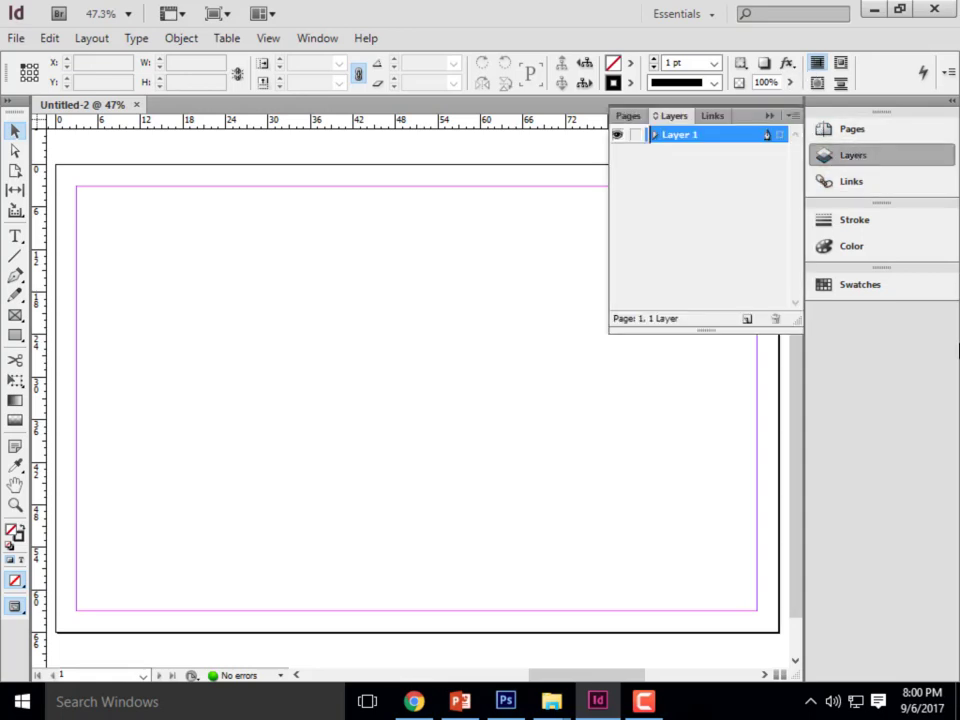
pyautogui.click(852, 182)
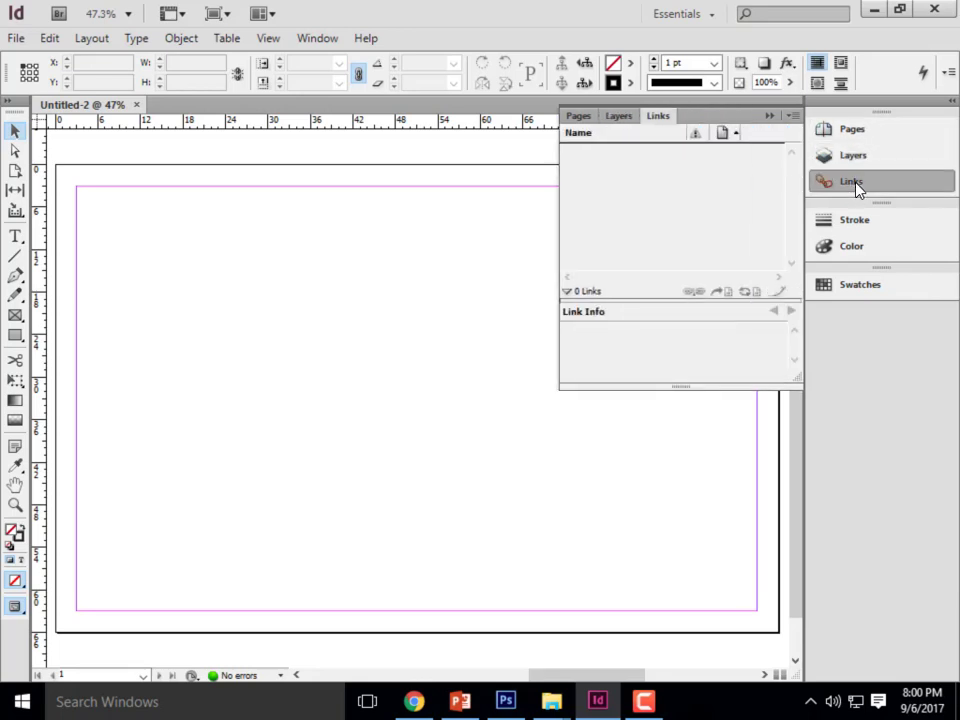
pyautogui.click(862, 130)
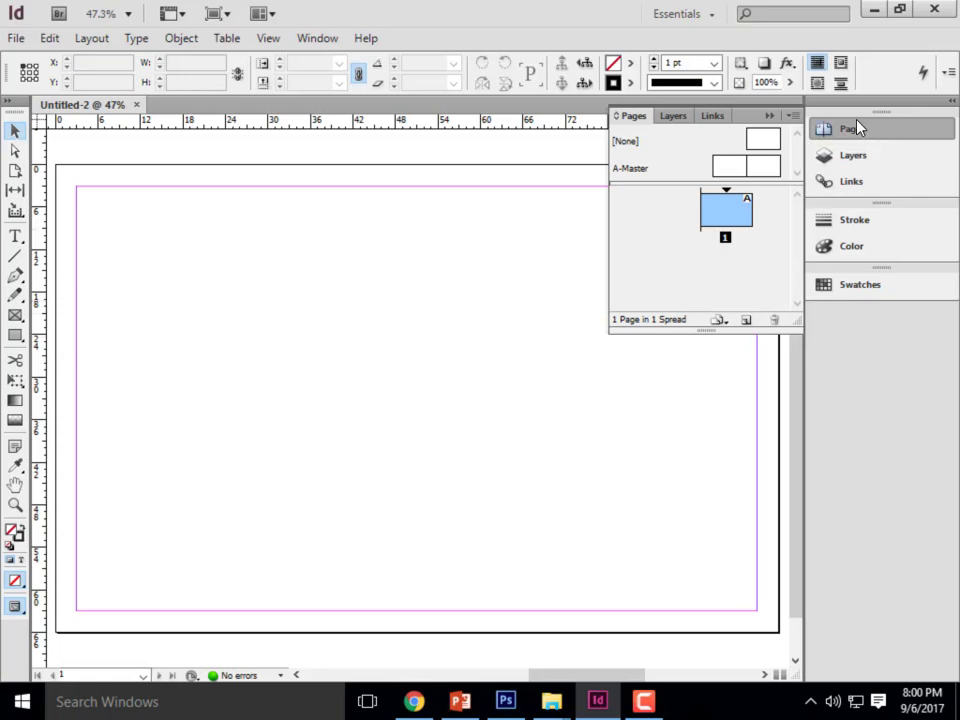
# - Add two pages to the document to show the facing spread, delete both, and collapse the page overview
pyautogui.click(747, 321)
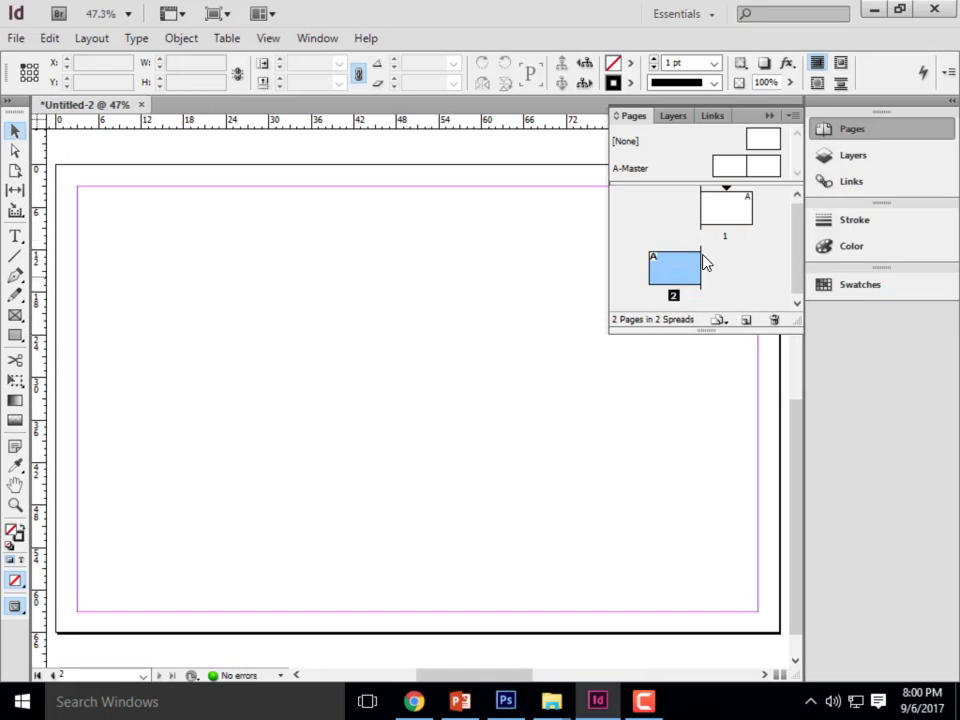
pyautogui.click(747, 320)
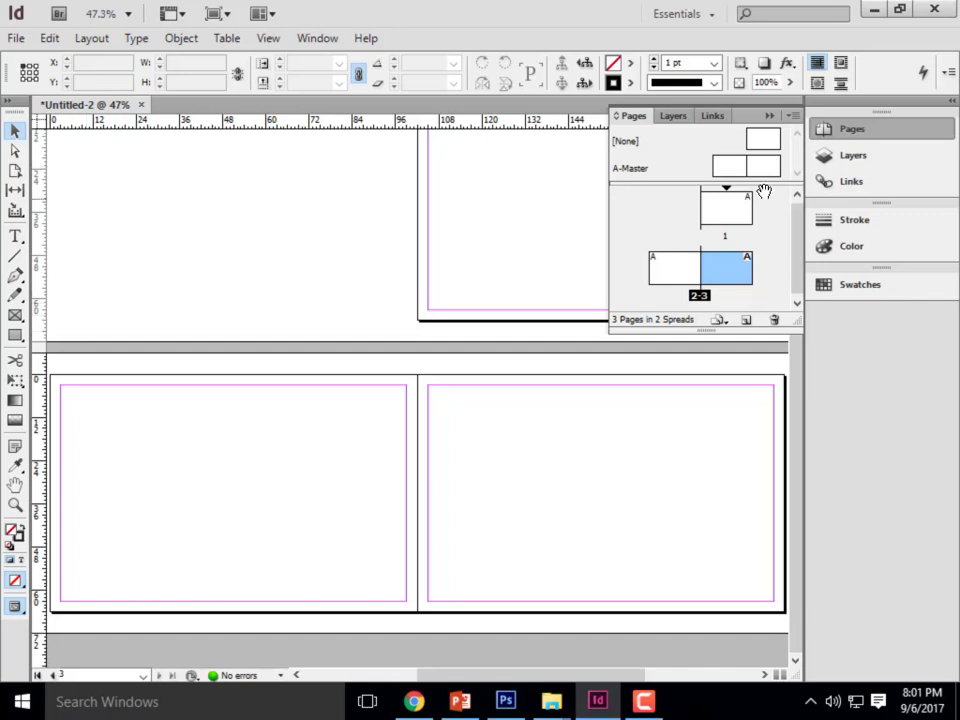
pyautogui.click(774, 320)
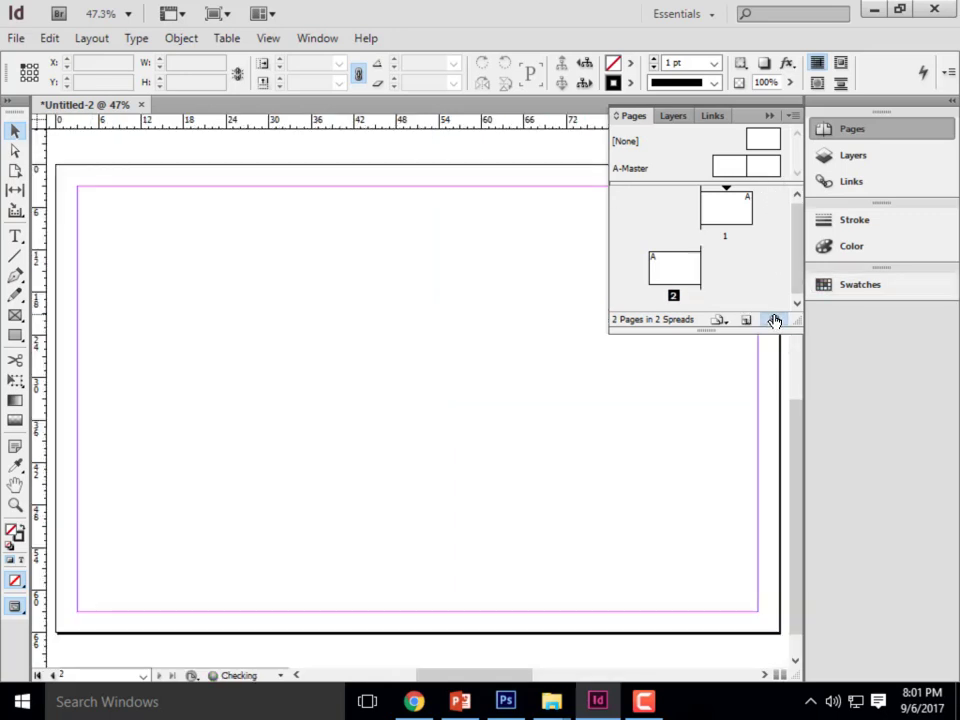
pyautogui.click(774, 320)
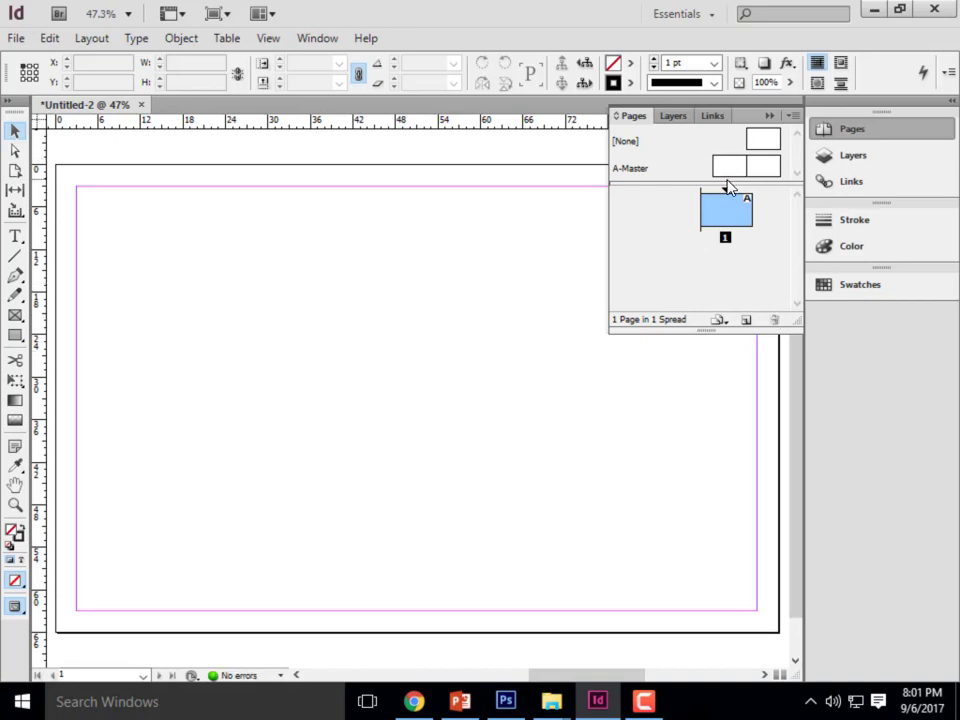
pyautogui.click(770, 119)
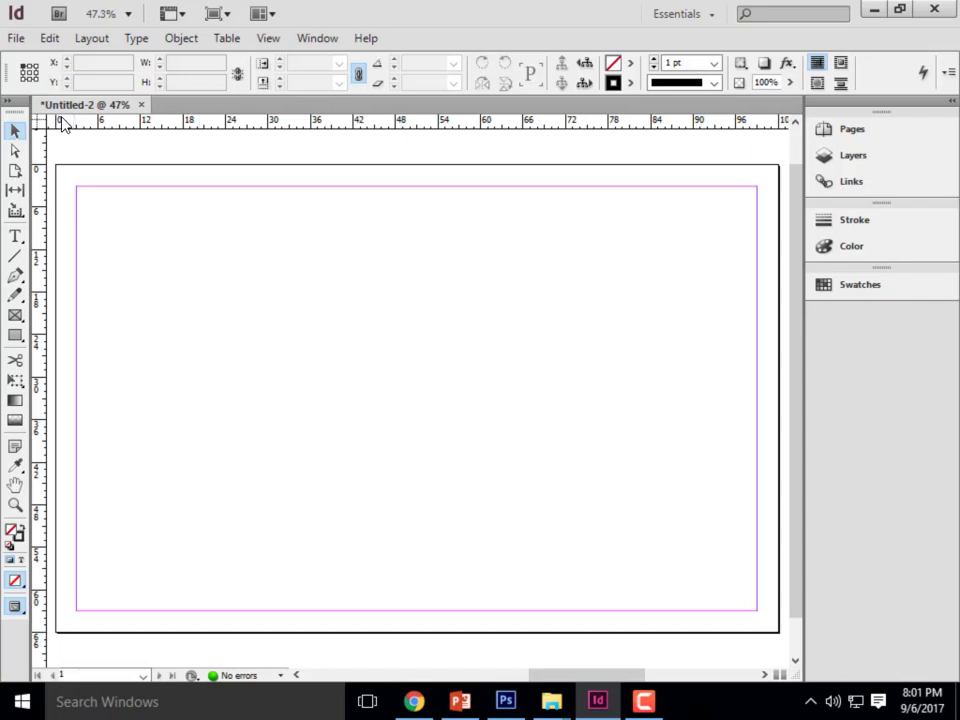
# - Change the units of both the horizontal and vertical rulers to inches
pyautogui.rightClick(160, 128)
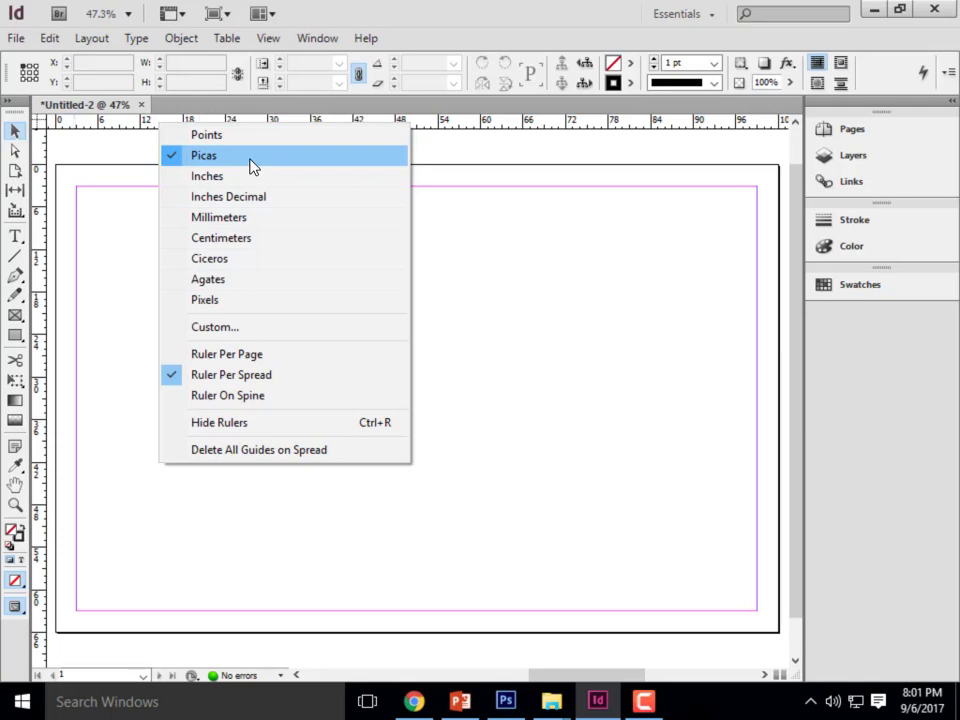
pyautogui.click(209, 178)
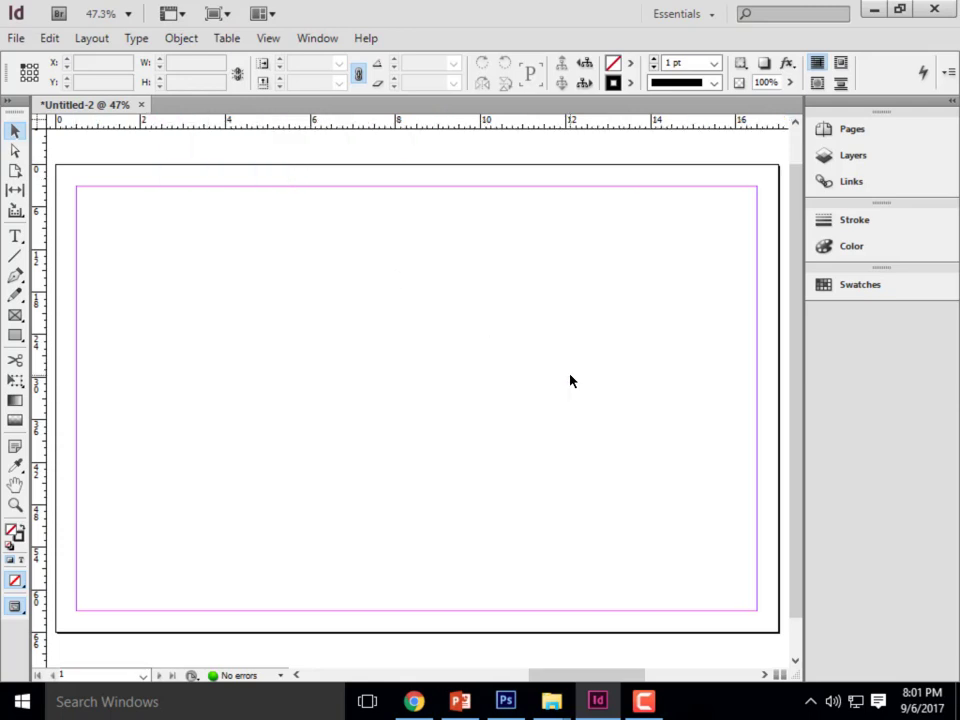
pyautogui.rightClick(40, 218)
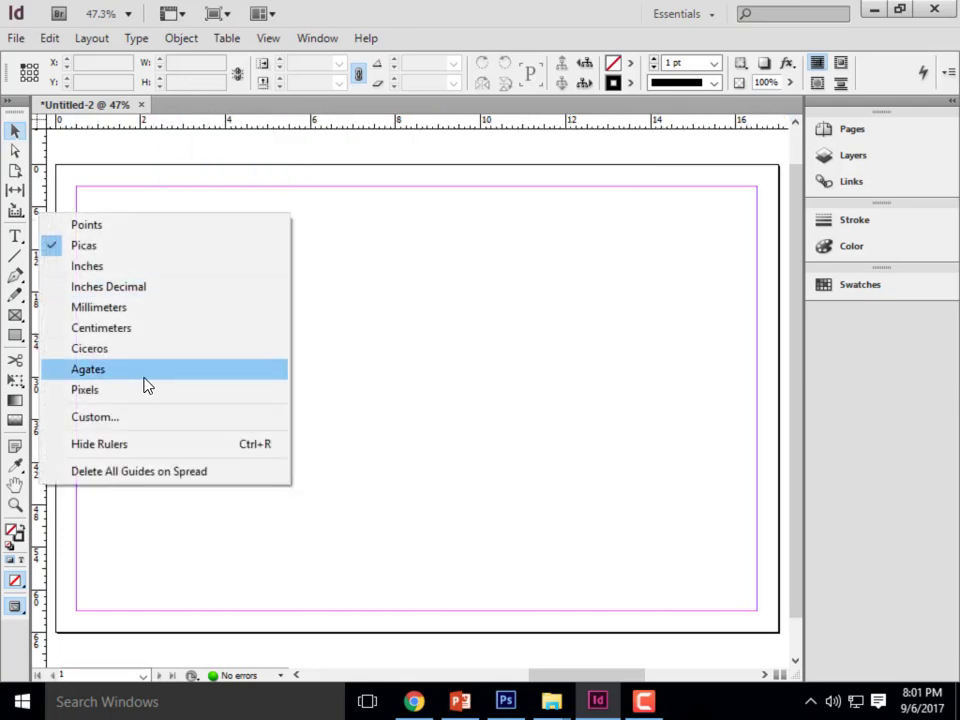
pyautogui.click(101, 266)
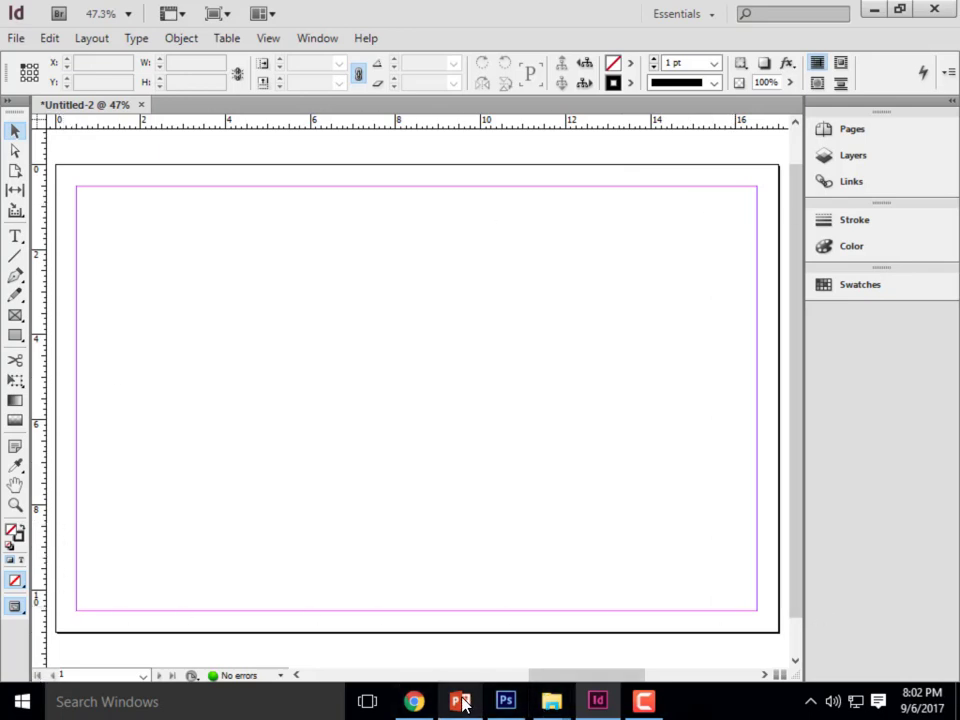
# - Switch to File Explorer, study the bottom title block bar in the second Exercise6 PDF, and return to InDesign
pyautogui.click(551, 701)
pyautogui.click(628, 605)
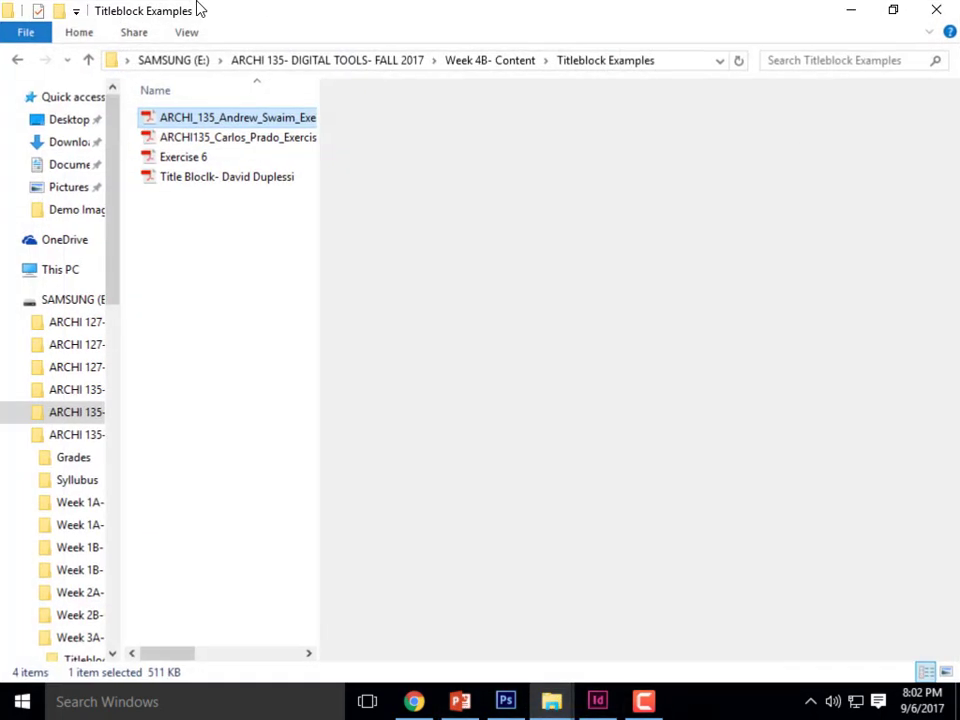
pyautogui.click(206, 140)
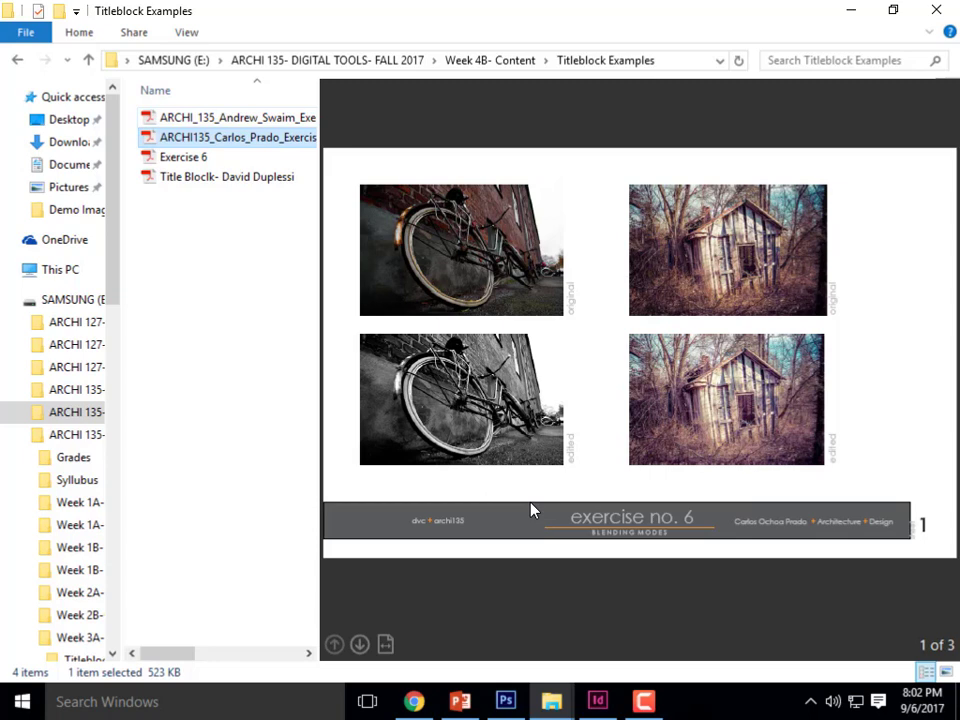
pyautogui.click(849, 11)
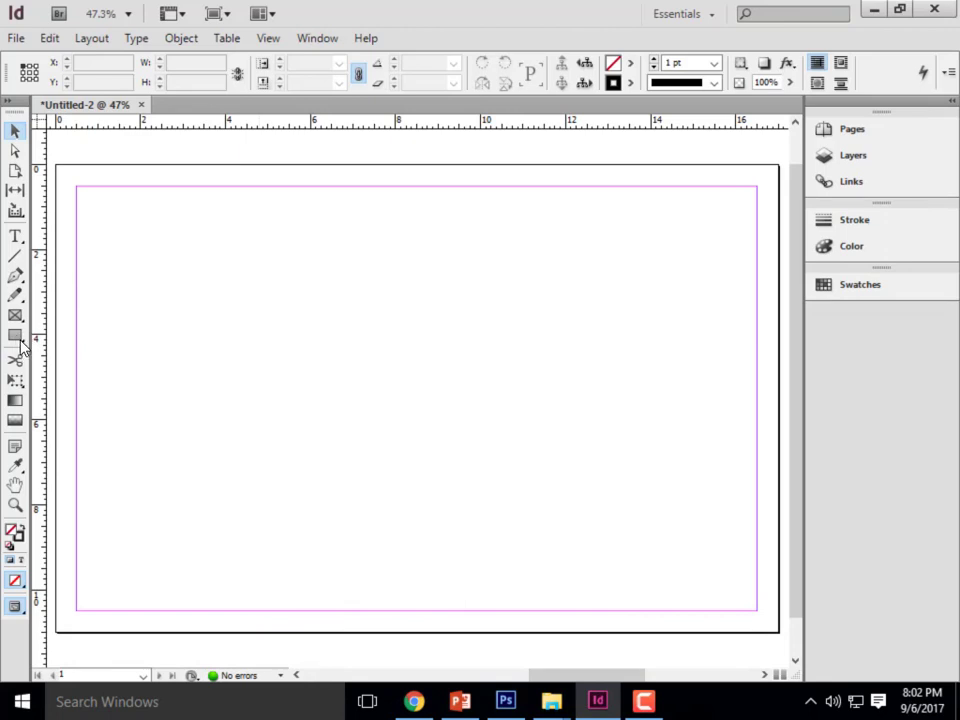
# - Draw a rectangle about 17.2 by 2 in across the page's lower edge, slightly overrunning the page, and delete it
pyautogui.click(21, 342)
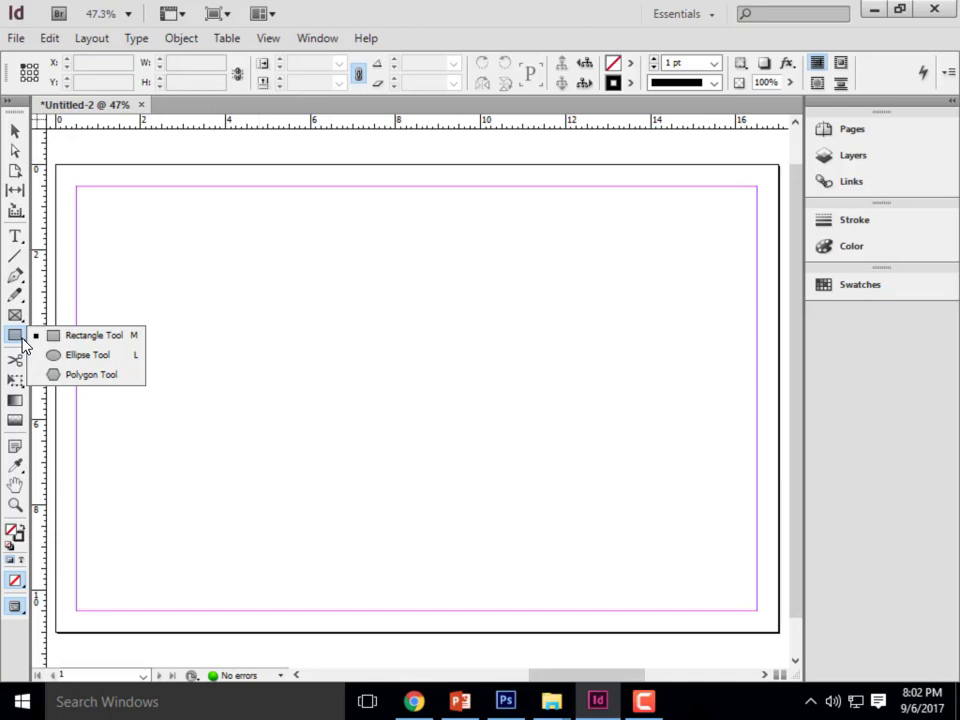
pyautogui.click(79, 337)
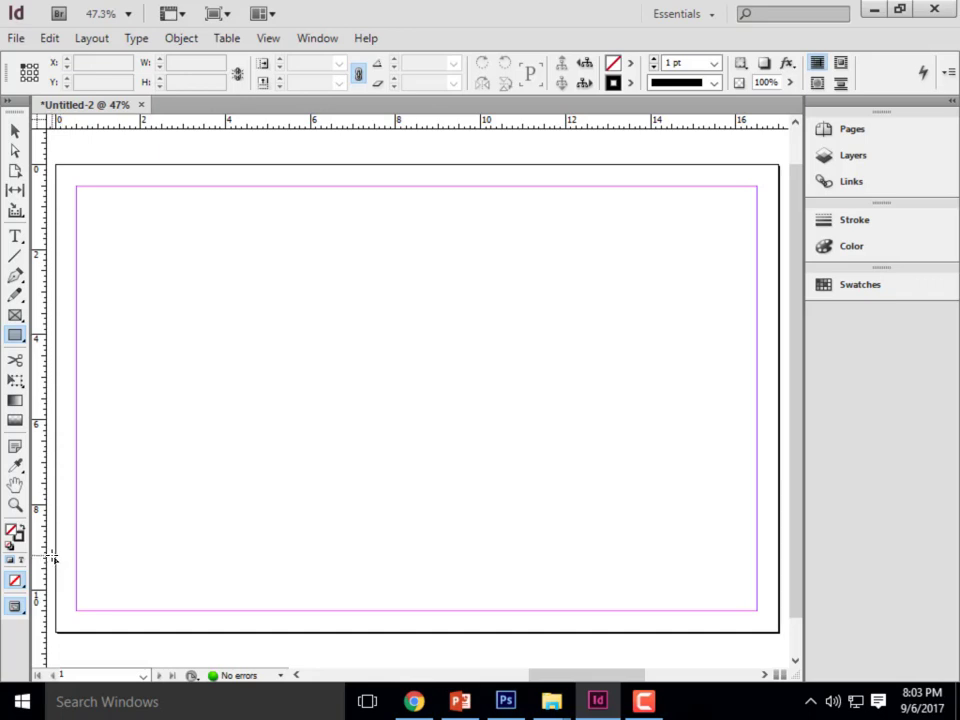
pyautogui.moveTo(52, 557); pyautogui.dragTo(782, 637)
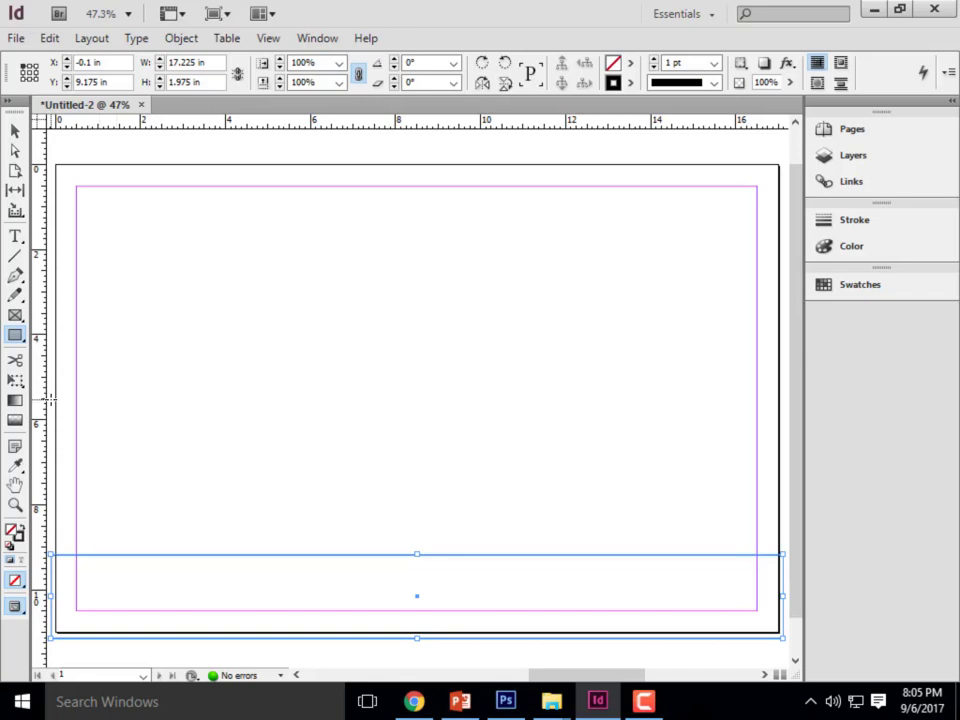
pyautogui.click(14, 131)
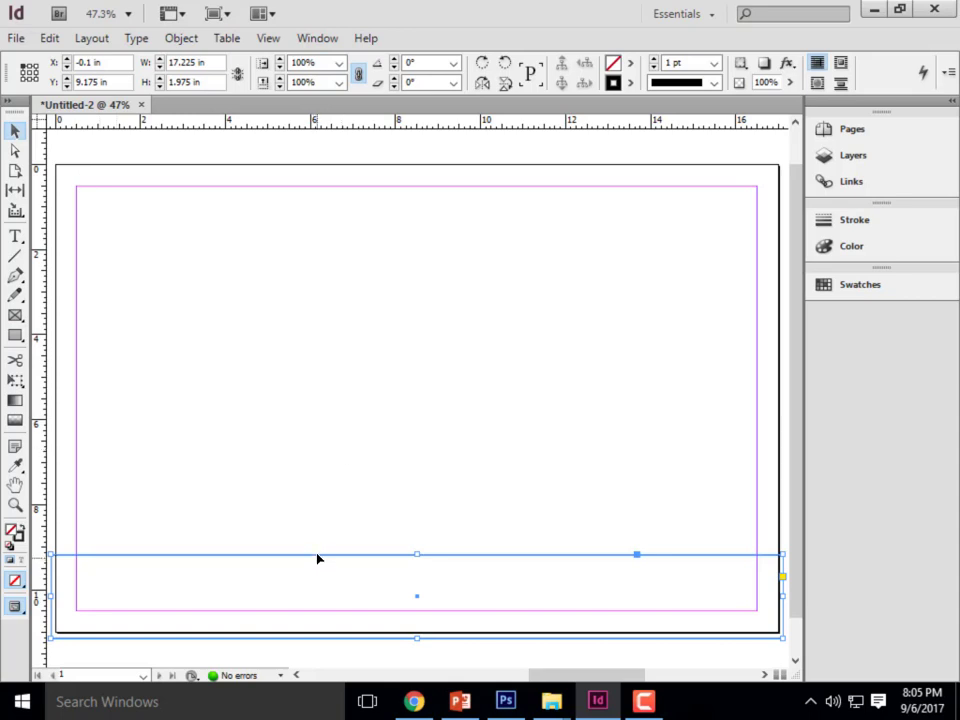
pyautogui.press('Delete')
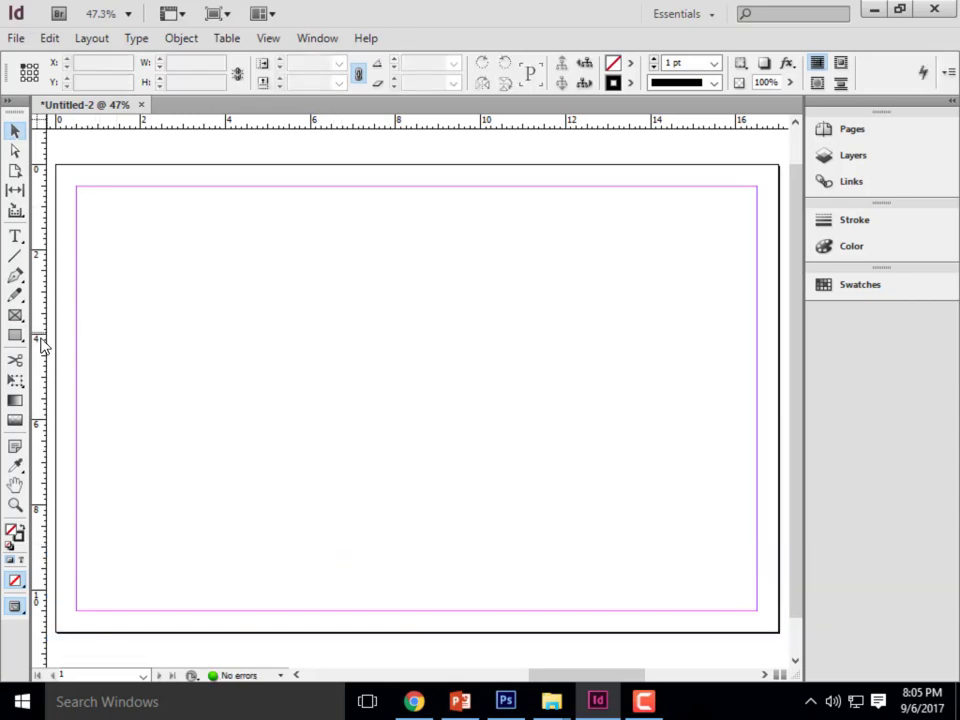
# - Draw a rectangle about 4 in wide and 3.7 in high near the middle of the page, and deselect it
pyautogui.click(14, 336)
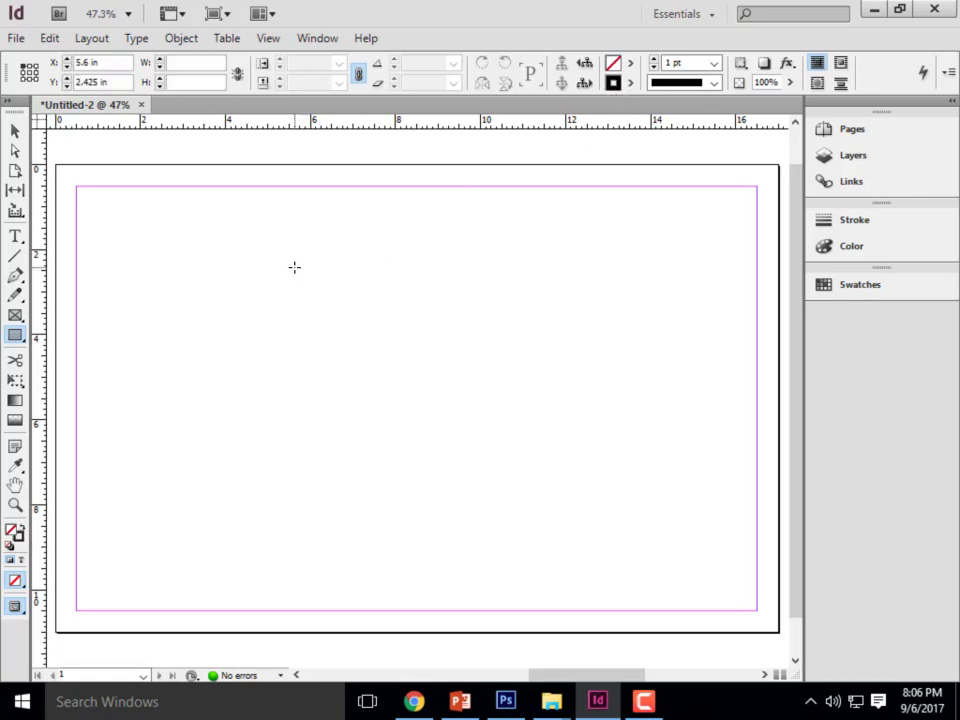
pyautogui.moveTo(294, 267); pyautogui.dragTo(464, 425)
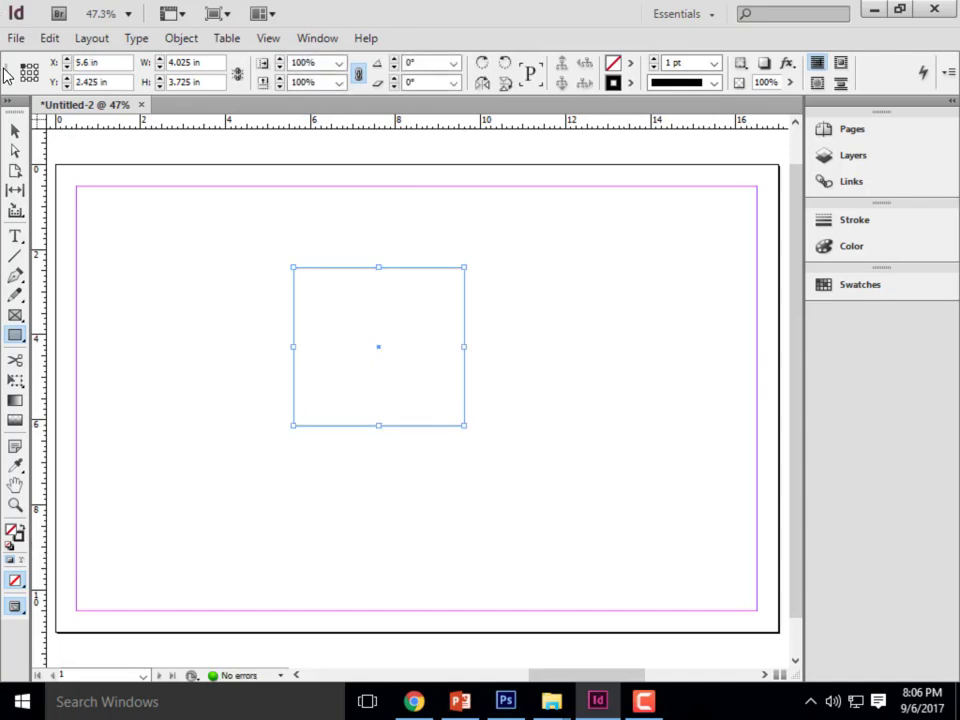
pyautogui.click(12, 130)
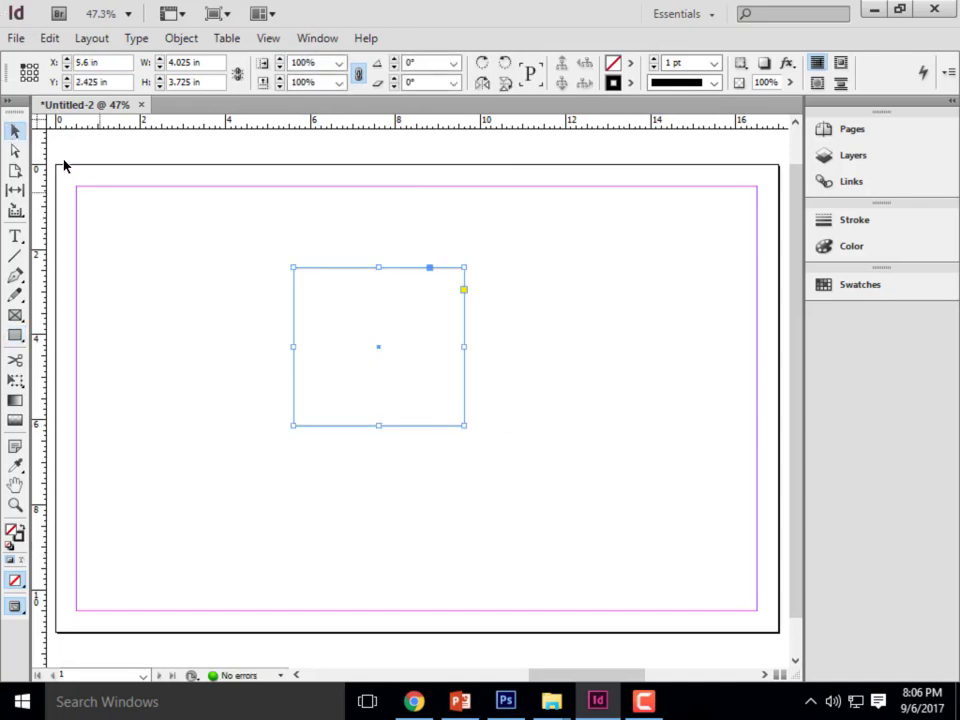
pyautogui.click(189, 259)
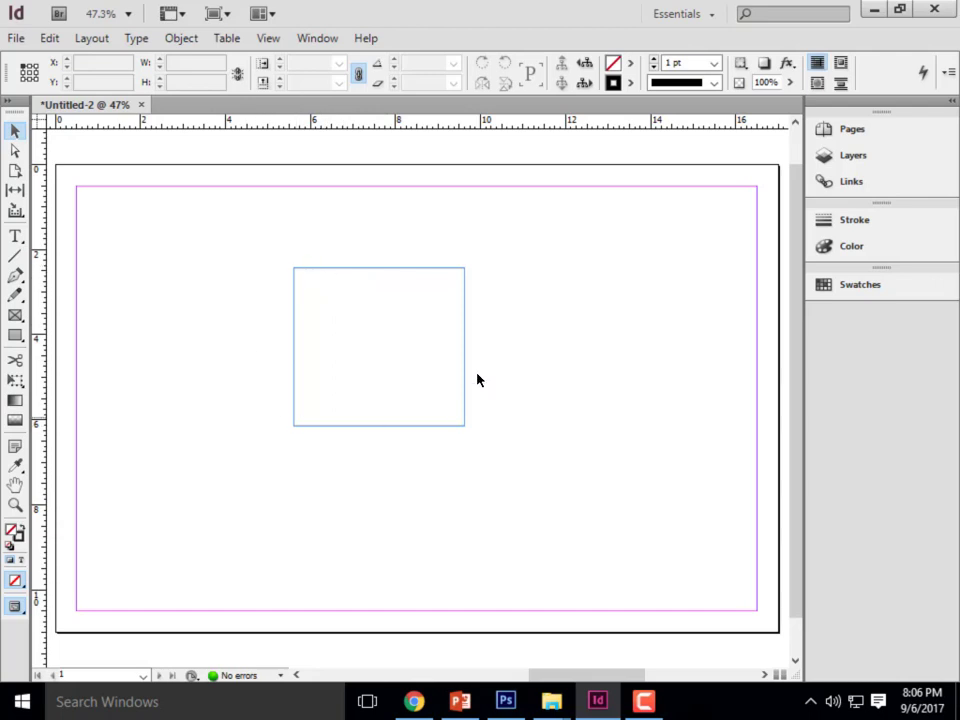
# - Try several swatches as the rectangle's fill and settle on the red C=15 M=100 Y=100 K=0
pyautogui.click(465, 290)
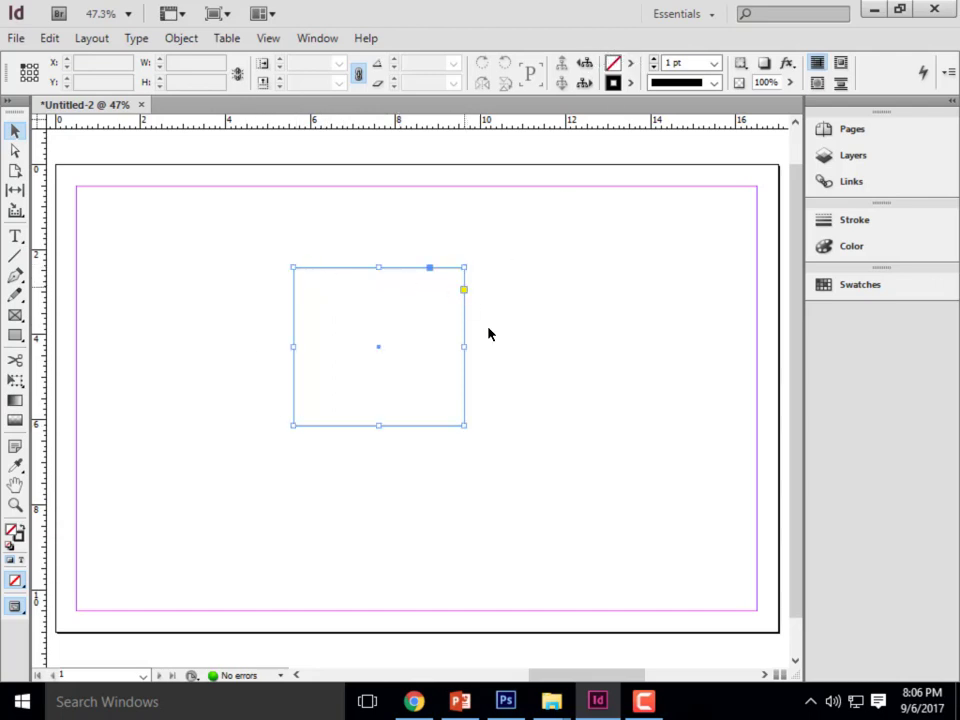
pyautogui.click(634, 63)
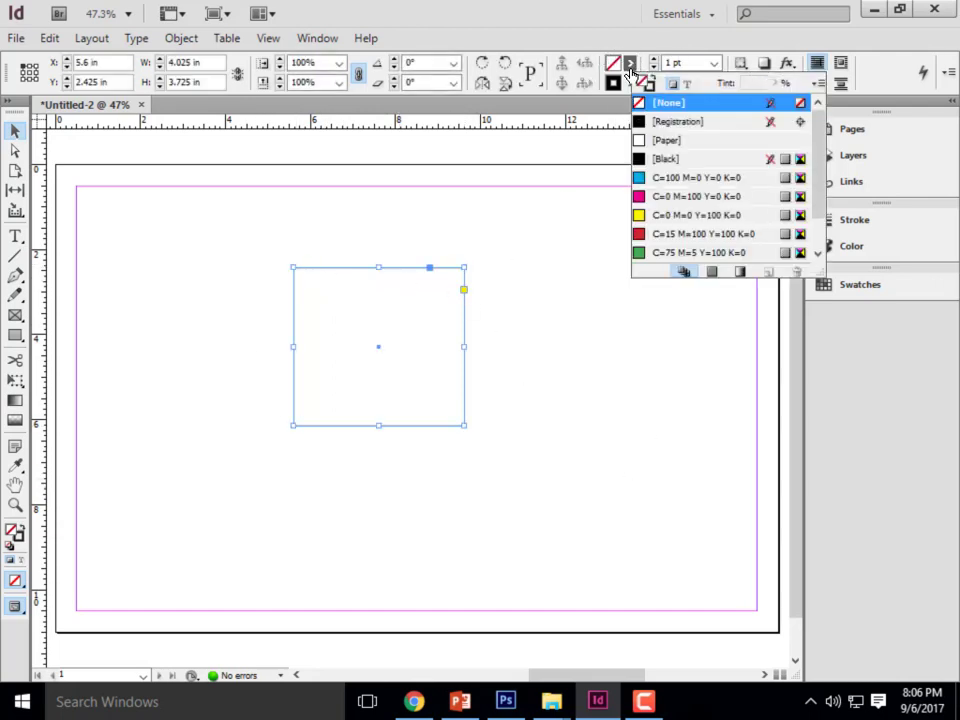
pyautogui.click(679, 180)
pyautogui.click(662, 197)
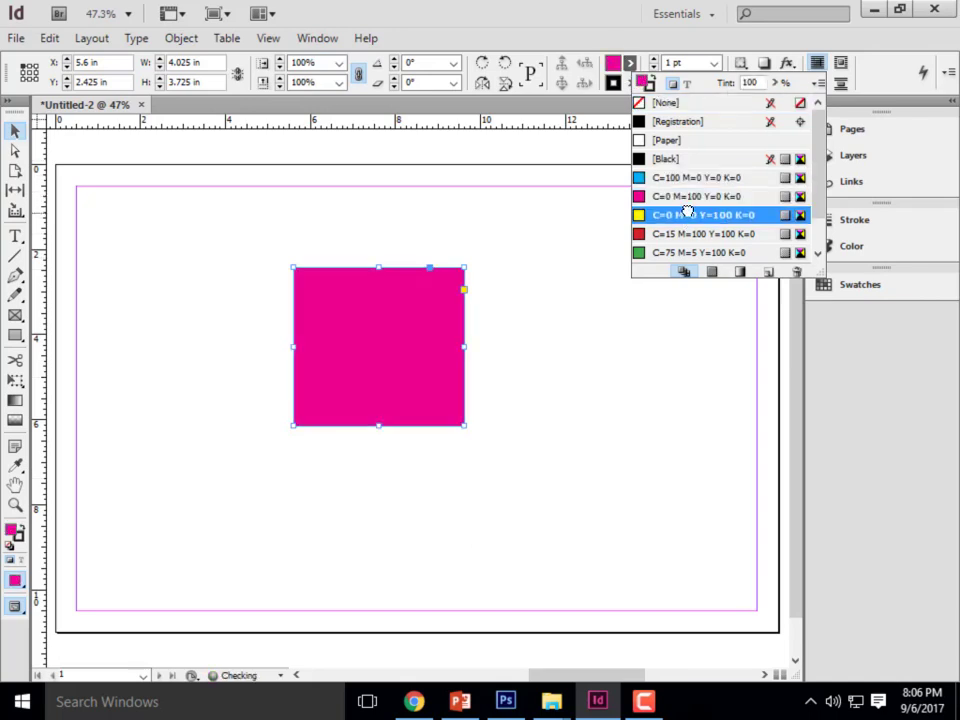
pyautogui.click(684, 234)
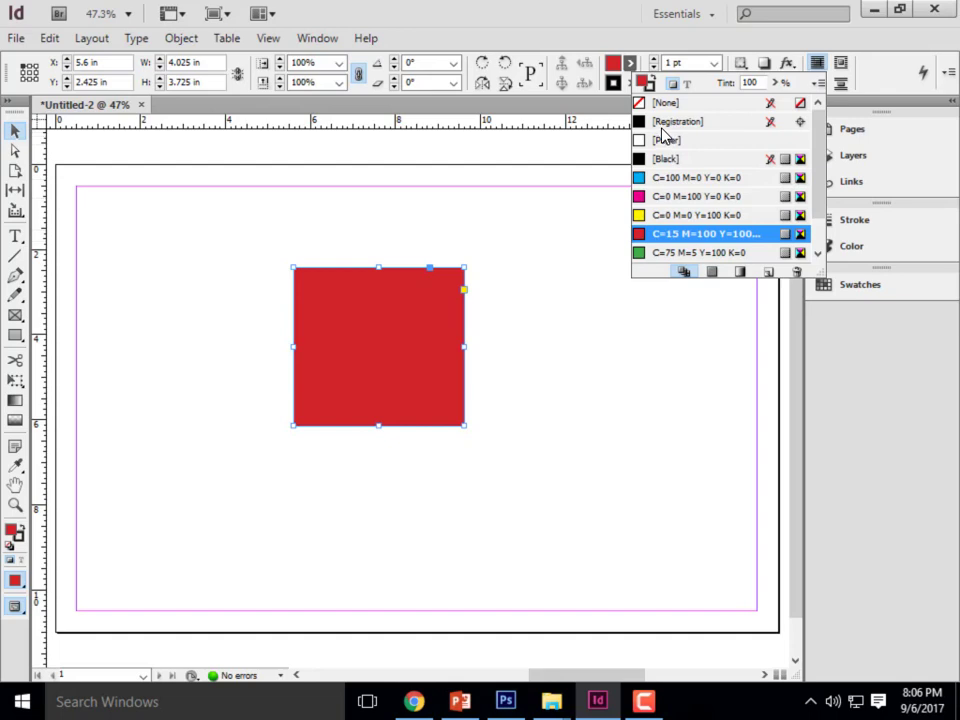
pyautogui.click(614, 66)
pyautogui.keyDown('shift'); pyautogui.click(614, 66); pyautogui.keyUp('shift')
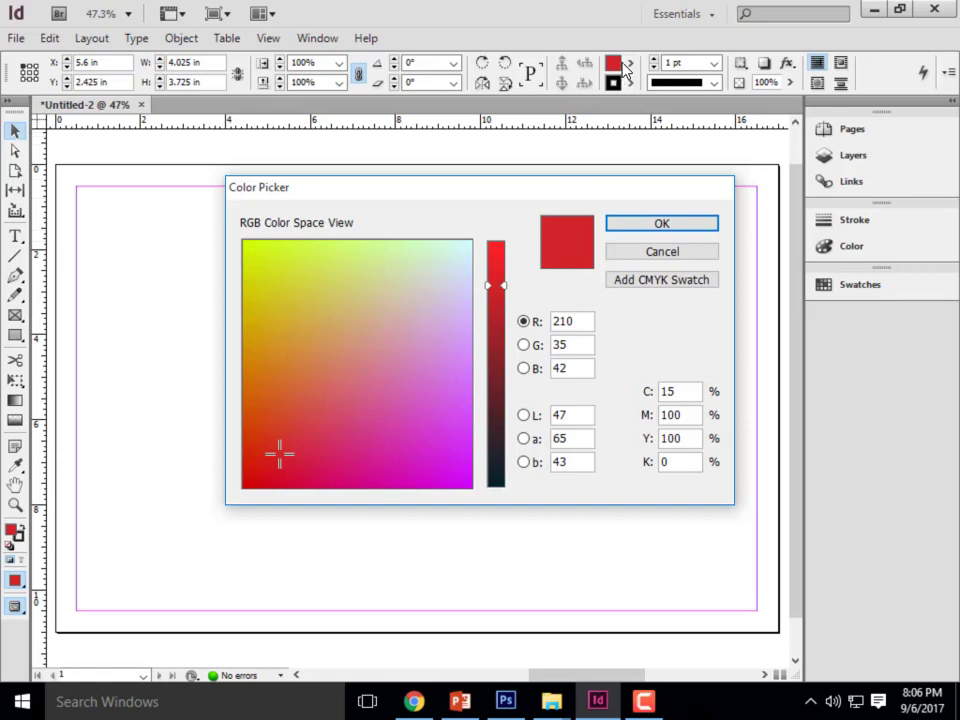
pyautogui.click(385, 345)
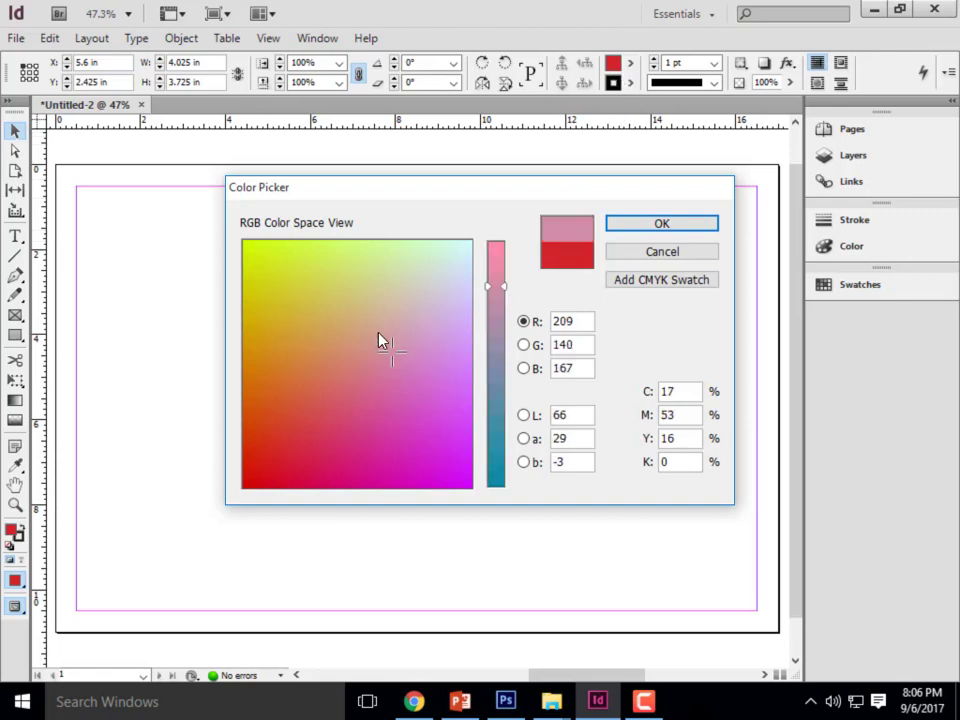
pyautogui.click(313, 290)
pyautogui.click(408, 389)
pyautogui.moveTo(503, 300); pyautogui.dragTo(493, 407)
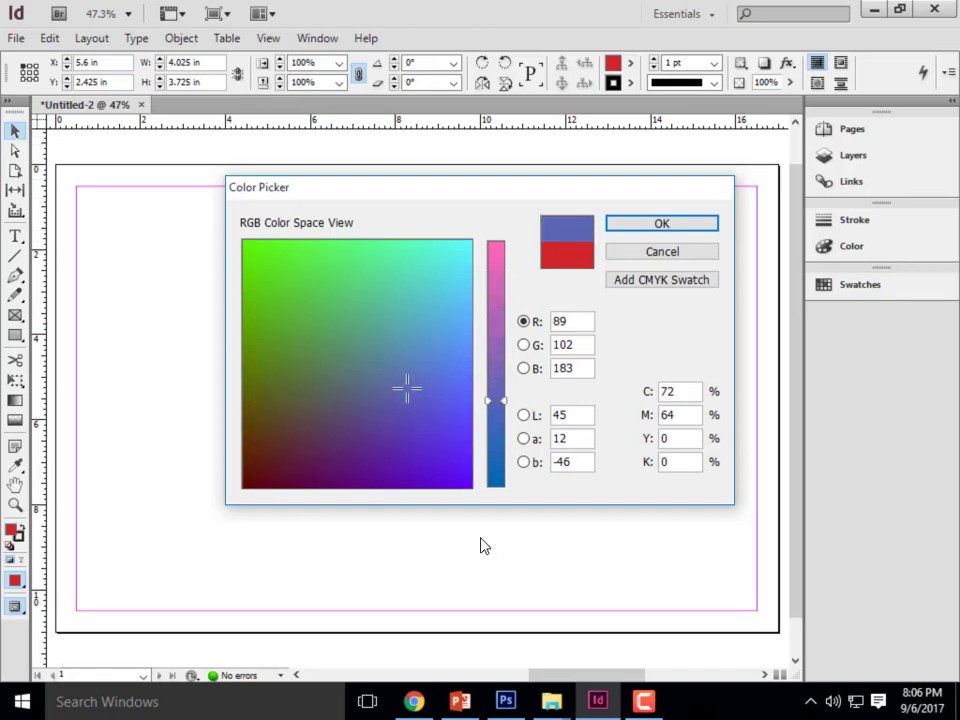
pyautogui.click(676, 251)
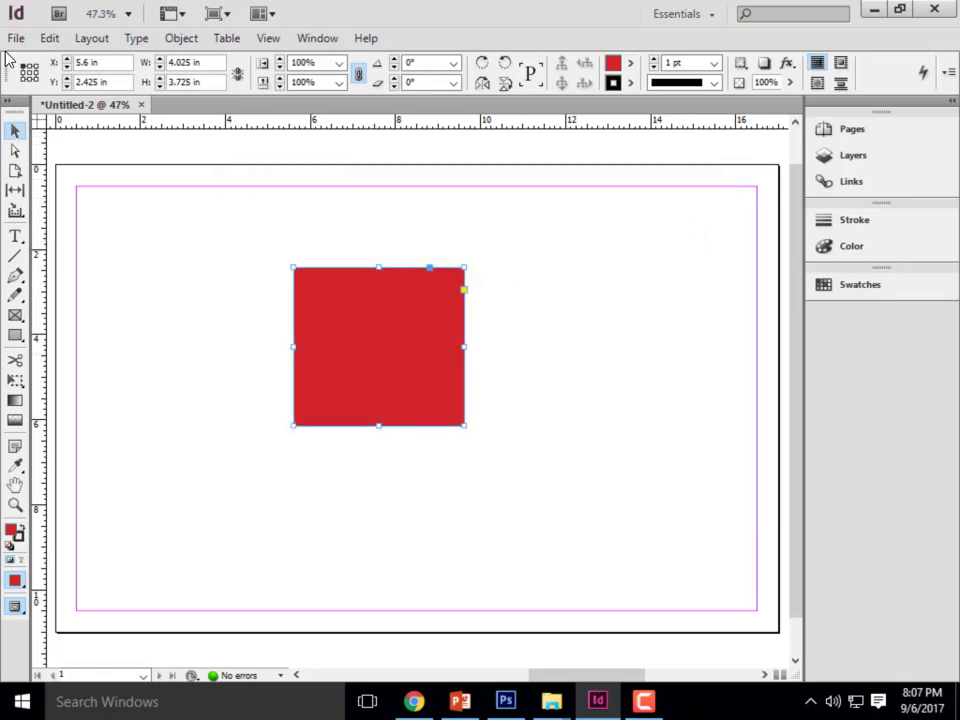
# - Move the red rectangle to the page's lower left edge and resize it into a bar about 17.2 in wide and 1 in high
pyautogui.moveTo(322, 350); pyautogui.dragTo(92, 538)
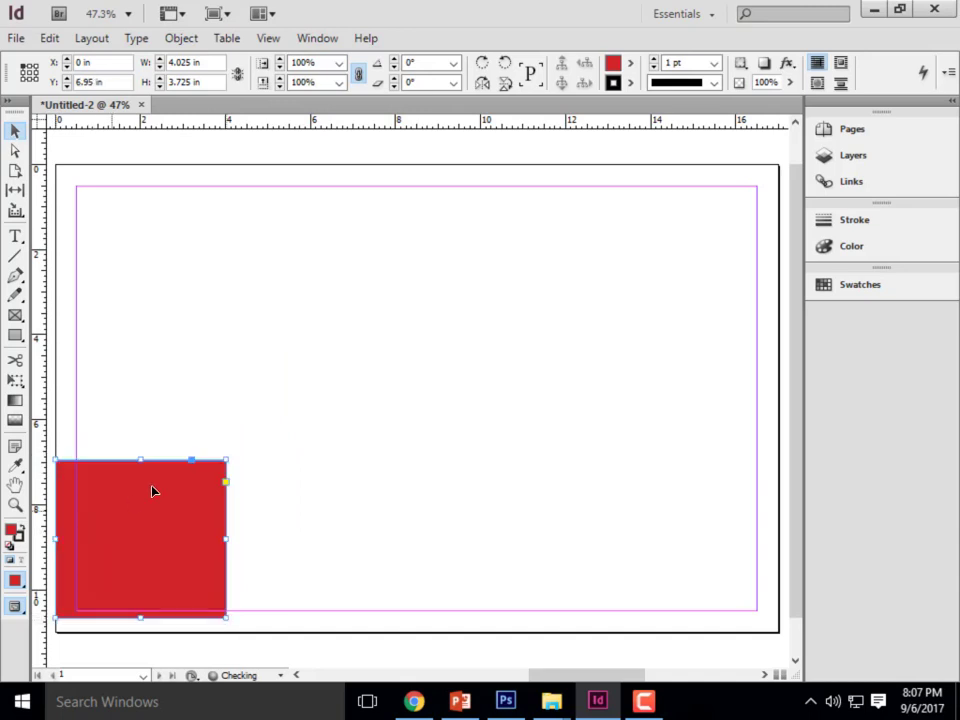
pyautogui.moveTo(144, 459); pyautogui.dragTo(140, 585)
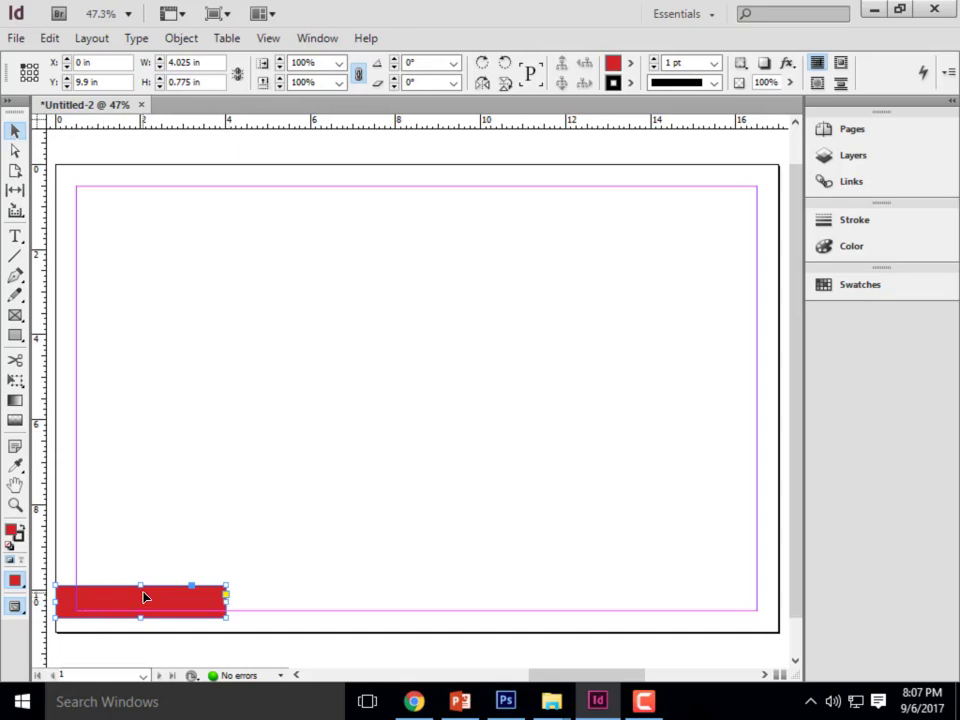
pyautogui.moveTo(141, 617); pyautogui.dragTo(144, 578)
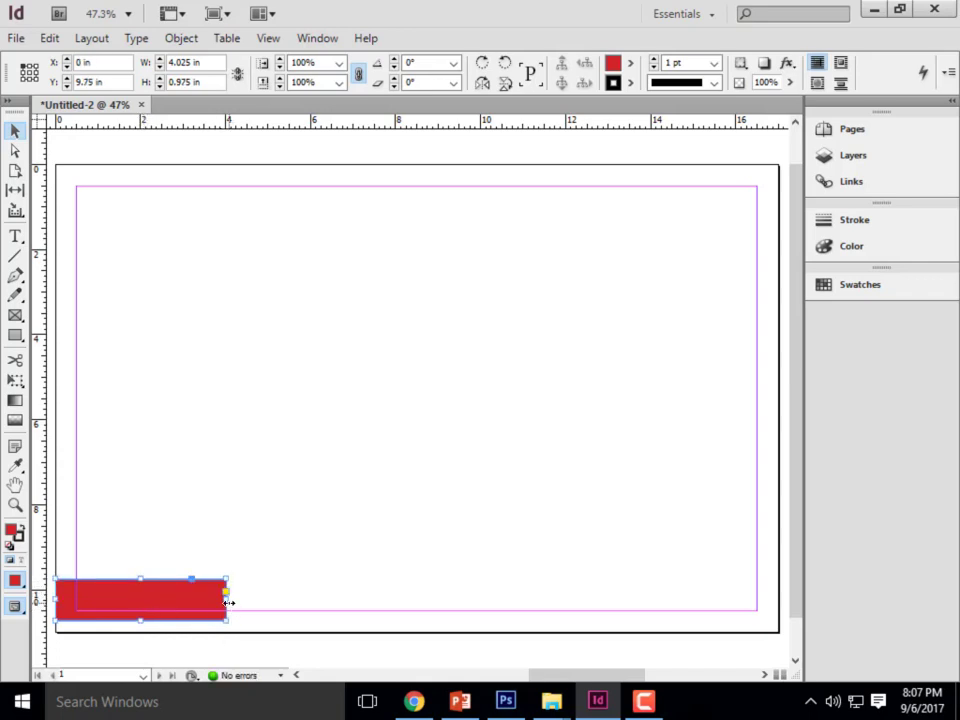
pyautogui.moveTo(227, 599); pyautogui.dragTo(785, 598)
# - Switch to the Titleblock Examples folder, examine the title blocks in Exercise 6 and the second PDF, and return to InDesign
pyautogui.moveTo(551, 701)
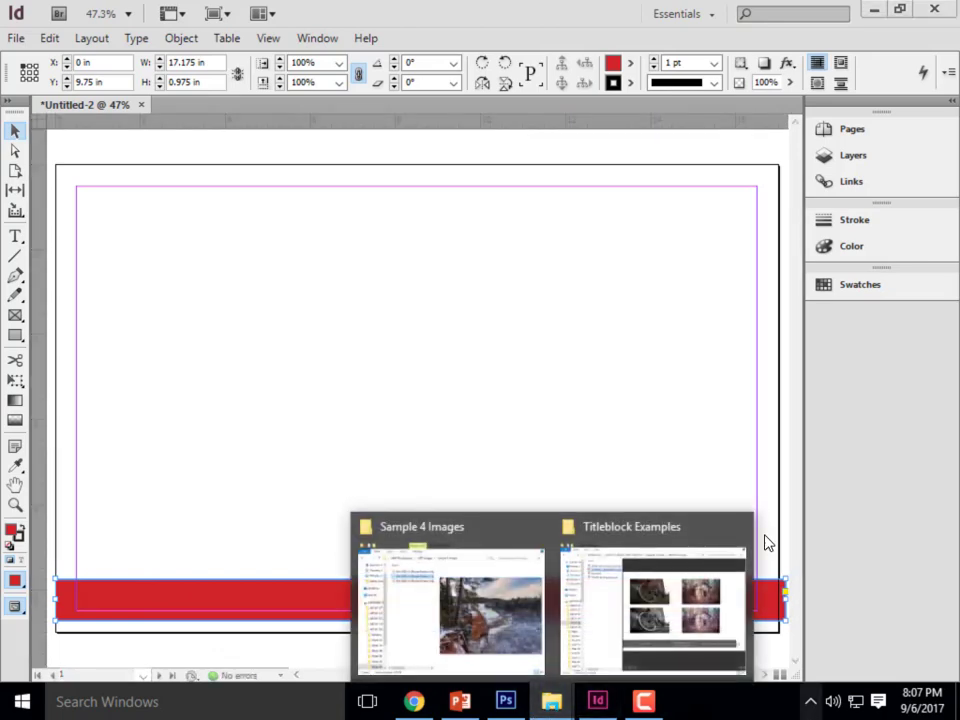
pyautogui.click(669, 606)
pyautogui.click(196, 115)
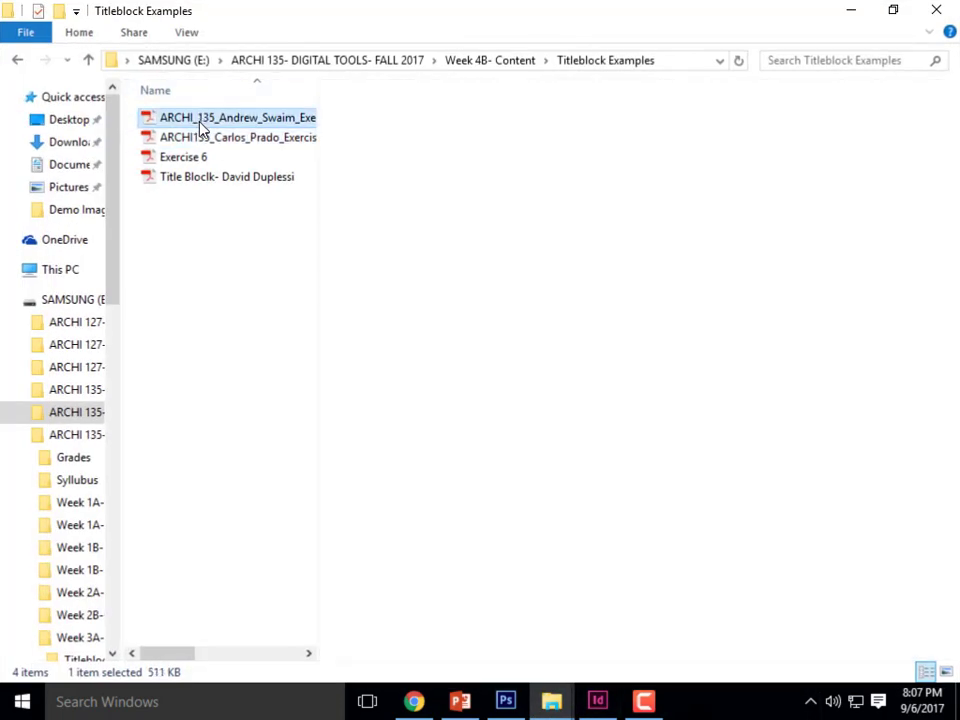
pyautogui.click(182, 162)
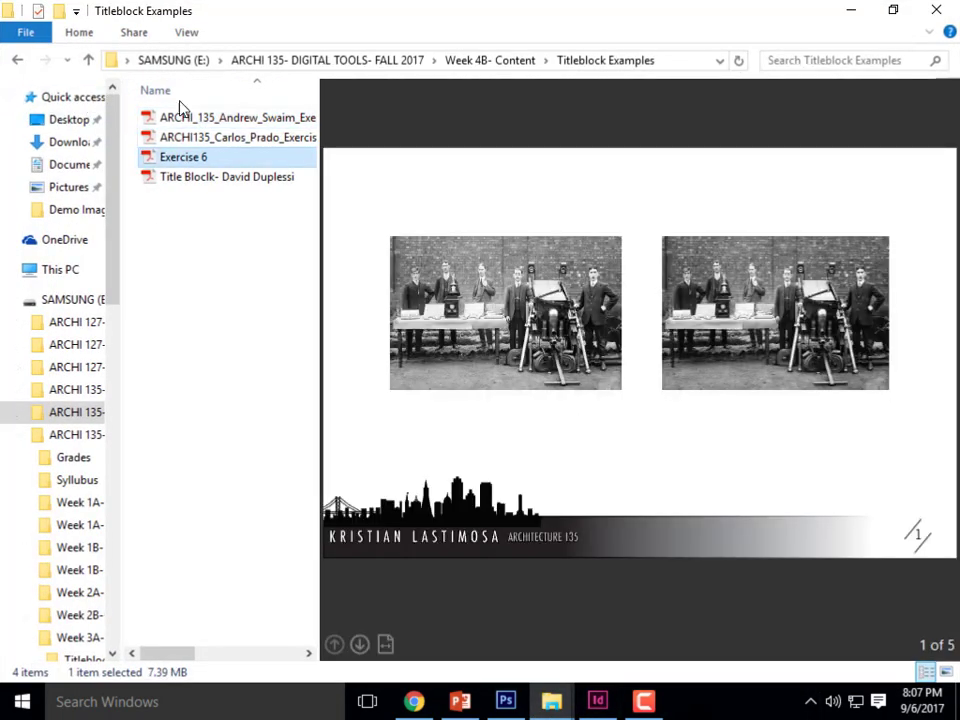
pyautogui.click(242, 139)
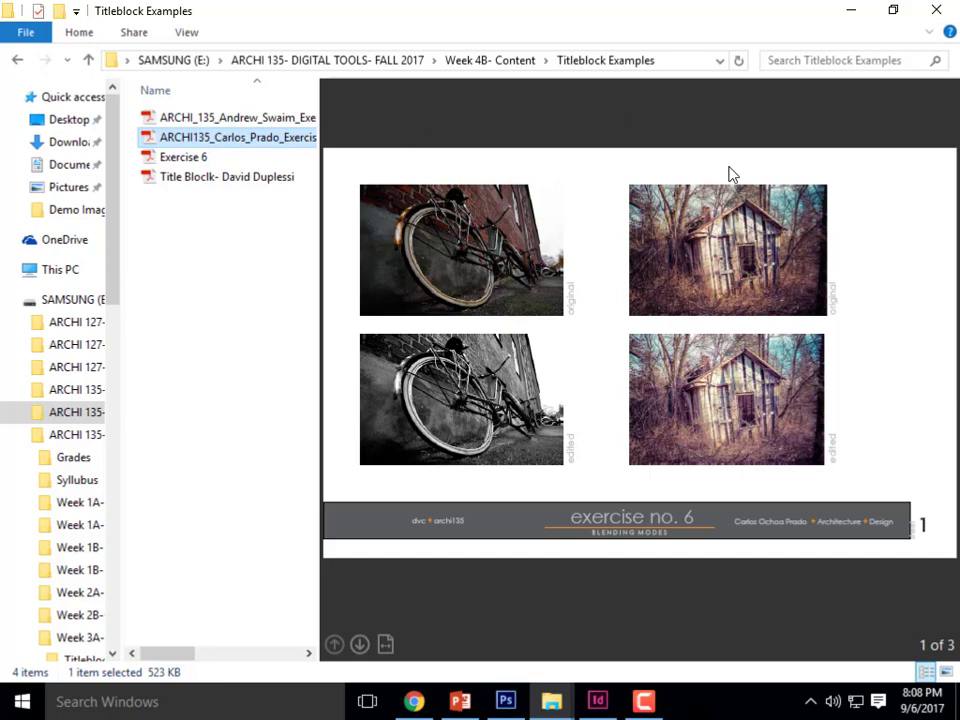
pyautogui.click(861, 17)
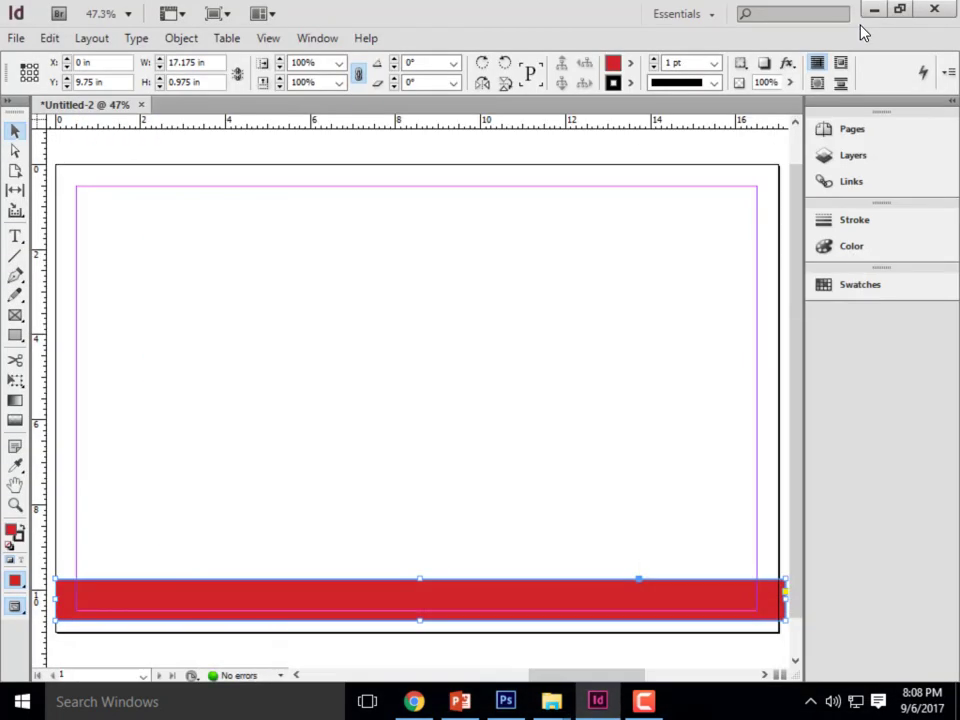
# - Remove the bar's stroke and fill it with the [Black] swatch
pyautogui.click(629, 83)
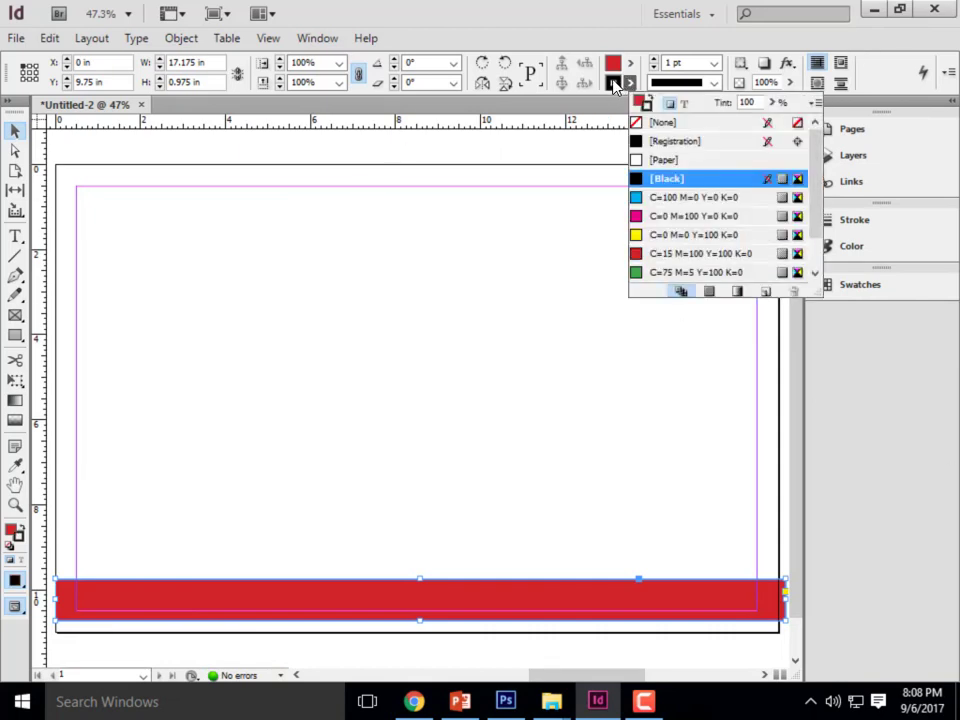
pyautogui.click(667, 123)
pyautogui.click(665, 124)
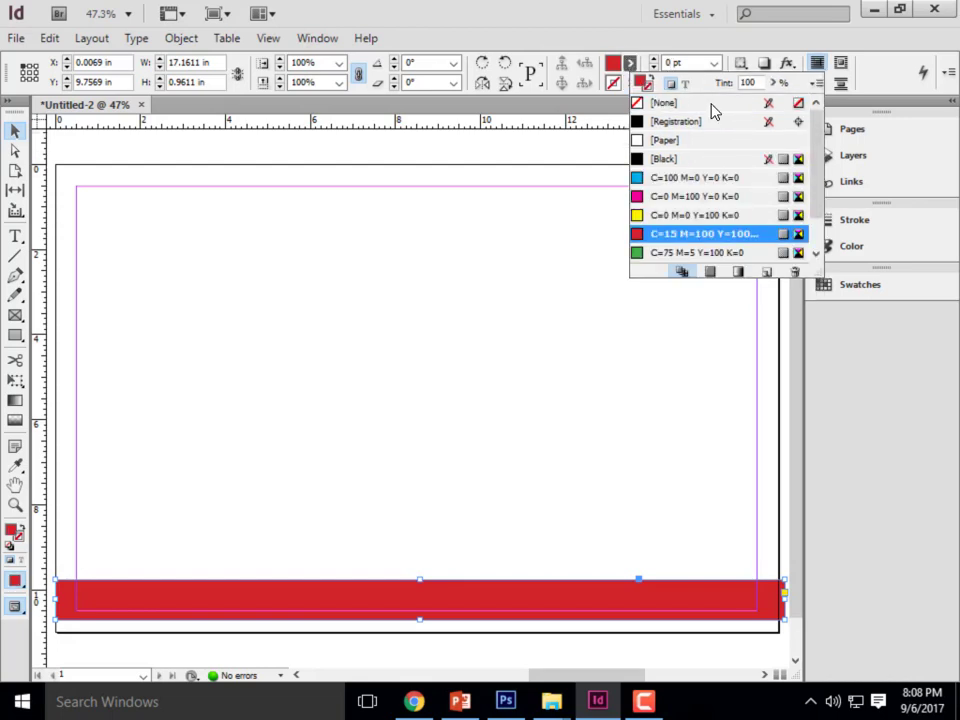
pyautogui.click(666, 160)
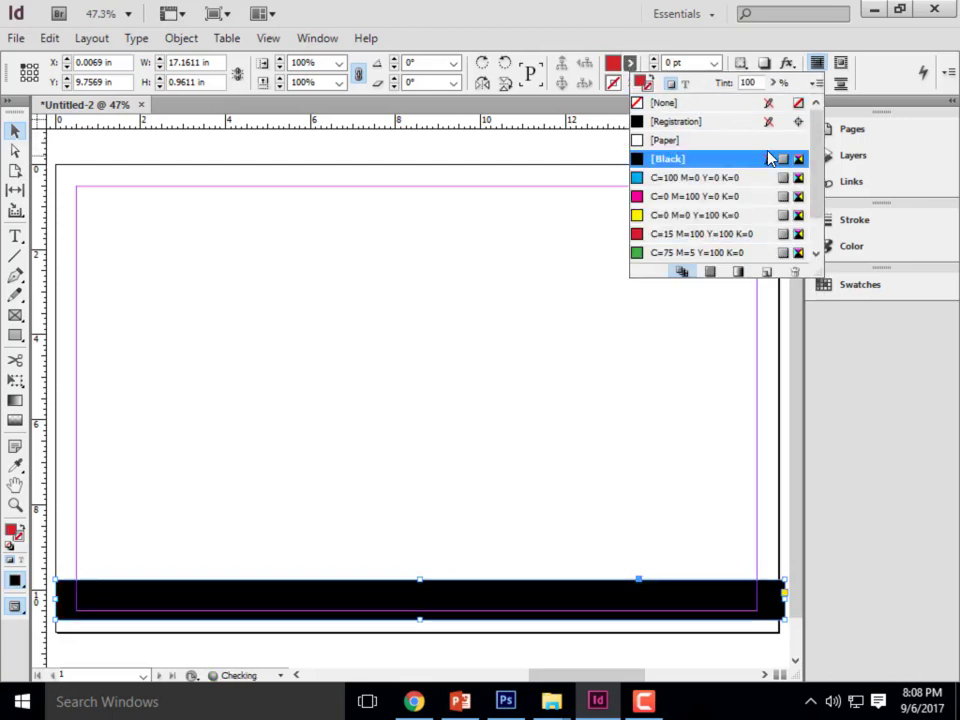
# - Set the bar's fill to a custom grey of R 120, G 120, B 120 and deselect the bar
pyautogui.doubleClick(613, 64)
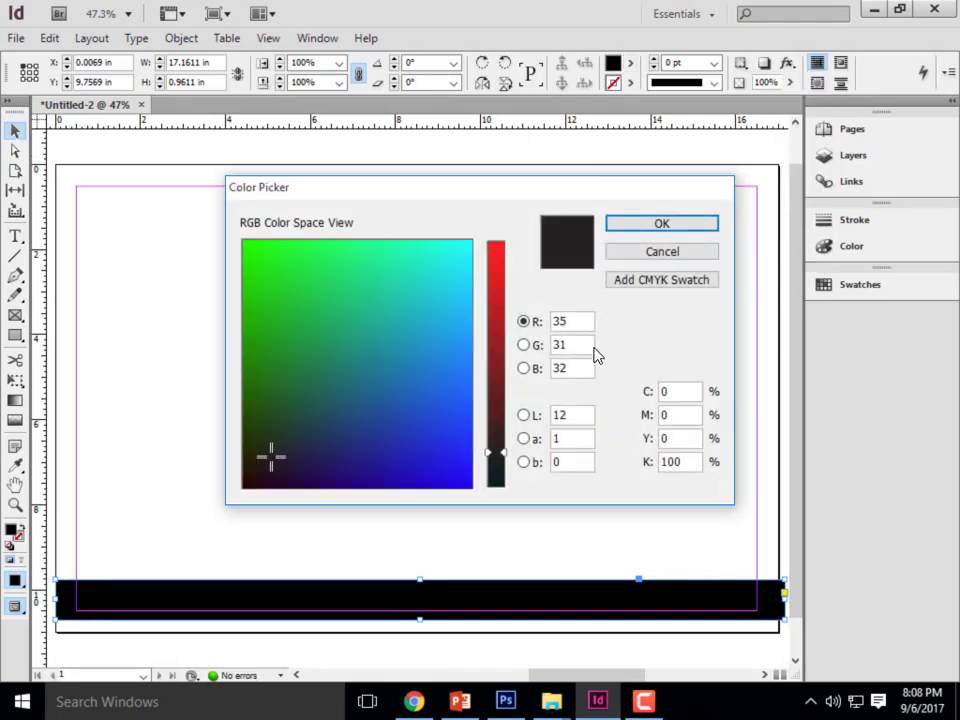
pyautogui.doubleClick(573, 320)
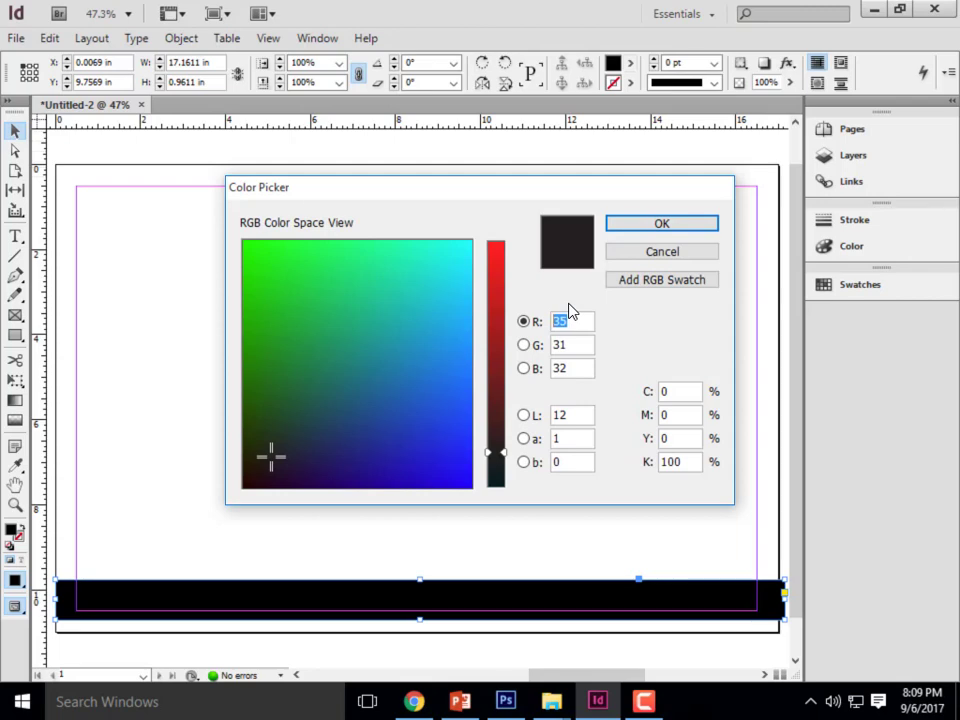
pyautogui.write('120')
pyautogui.press('Tab')
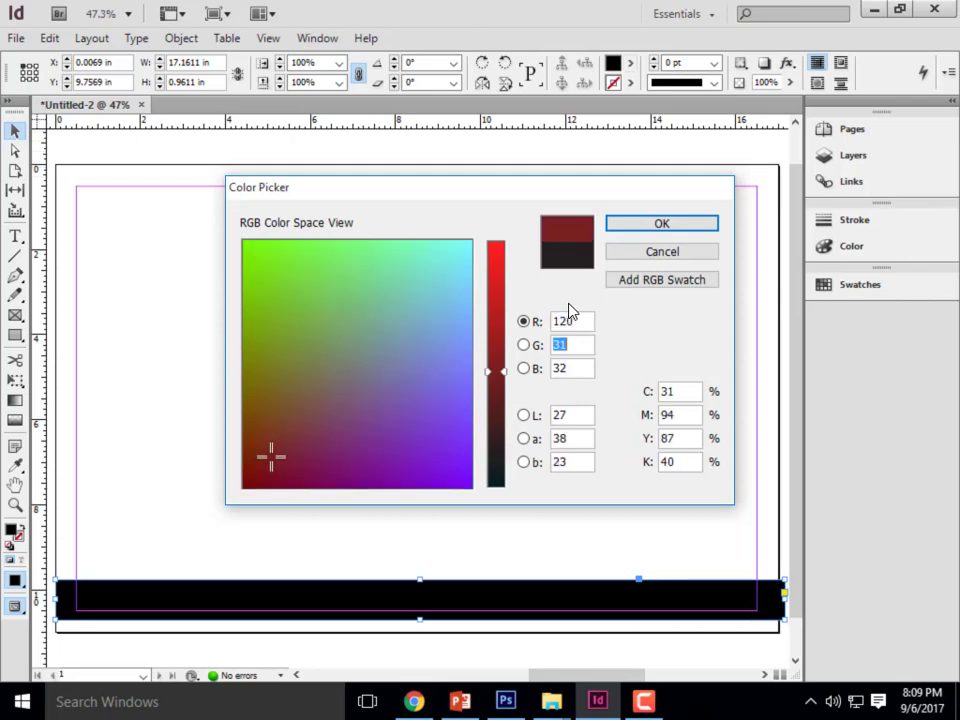
pyautogui.write('120')
pyautogui.press('Tab')
pyautogui.write('120')
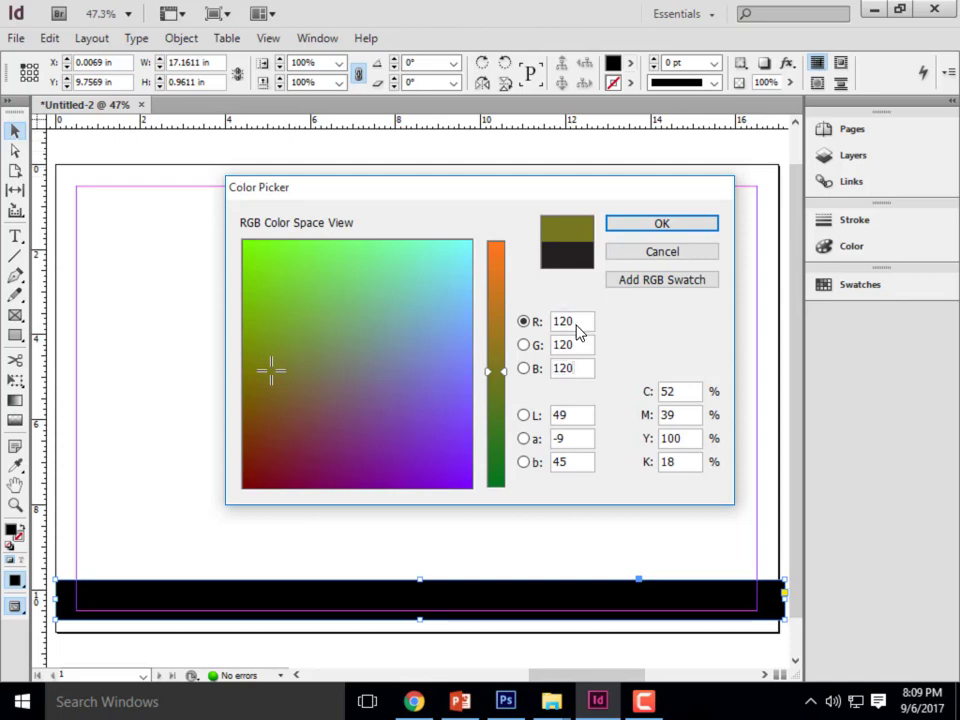
pyautogui.click(572, 416)
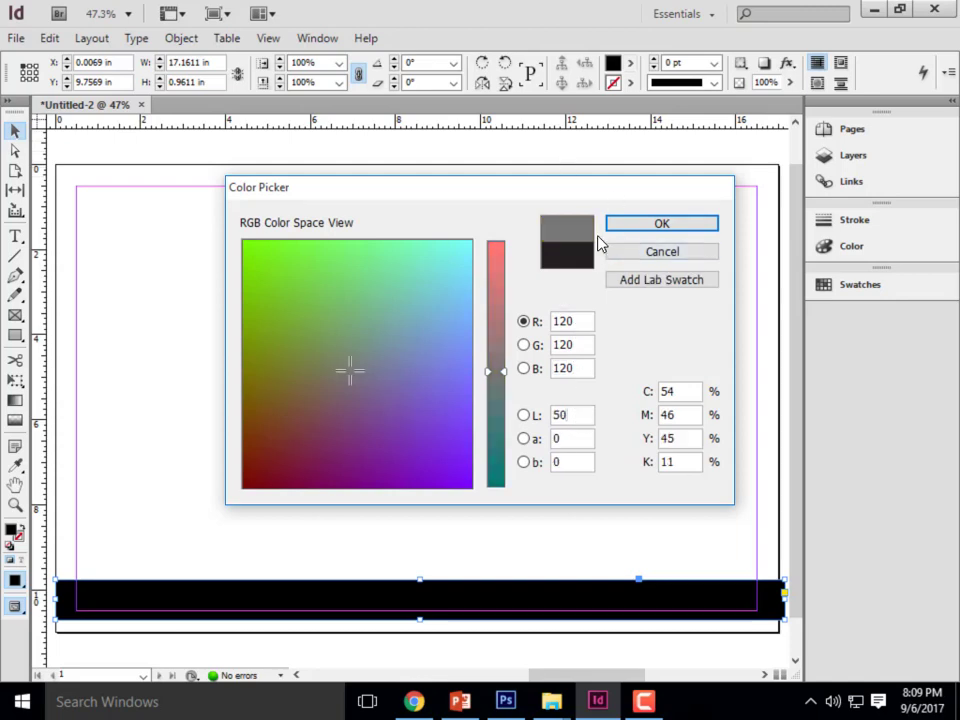
pyautogui.click(651, 229)
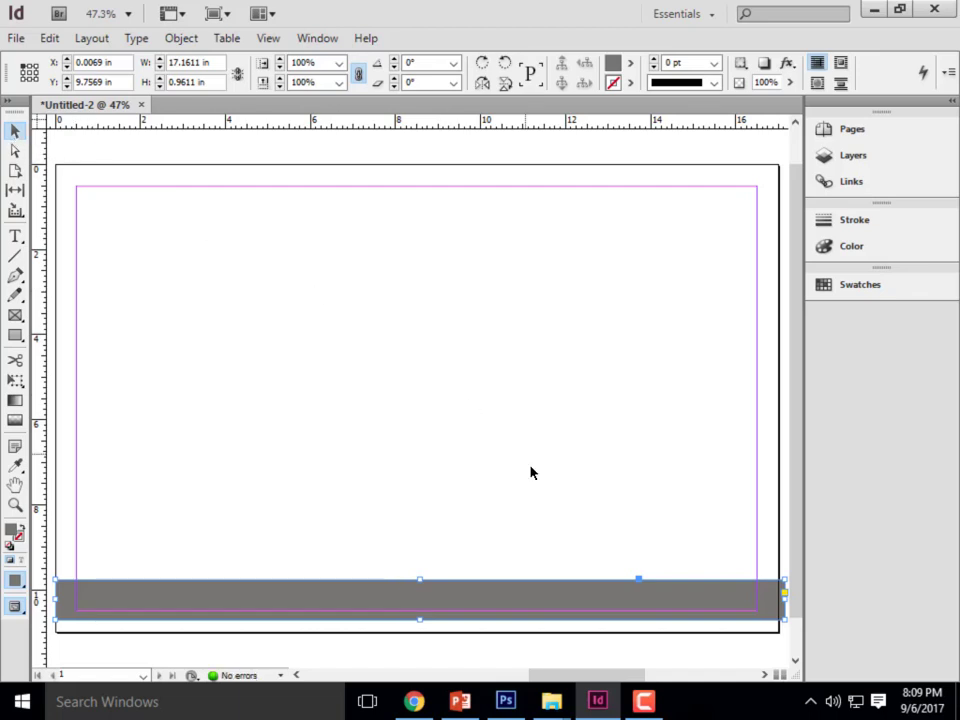
pyautogui.click(530, 436)
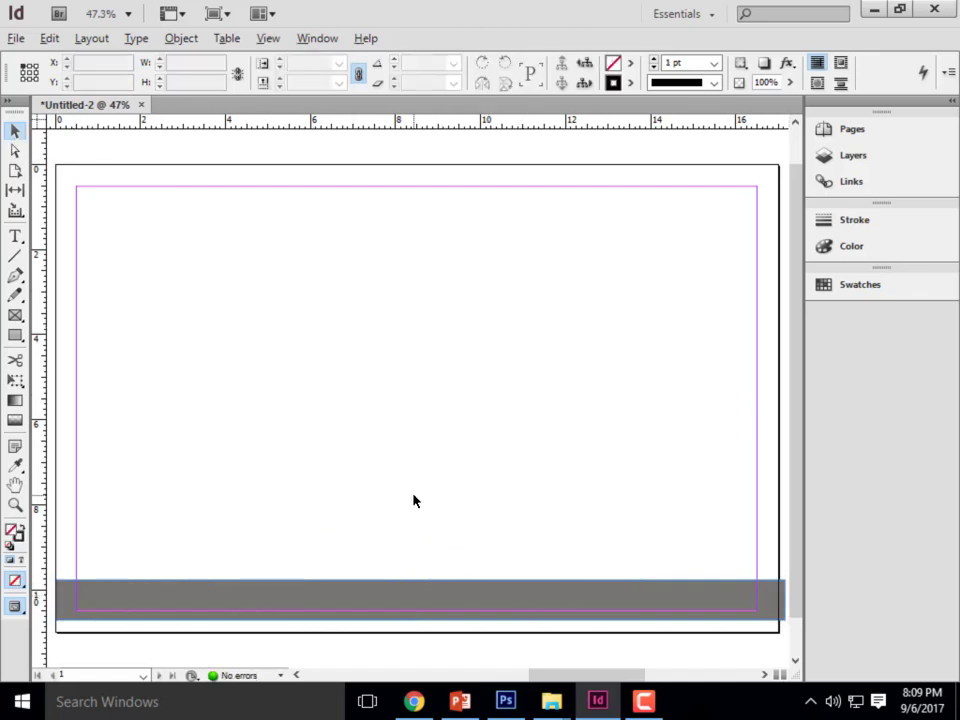
# - Extend the grey bar about 0.5 in past both side edges of the page, making it about 18.1 in wide
pyautogui.scroll(-2, 413, 501)
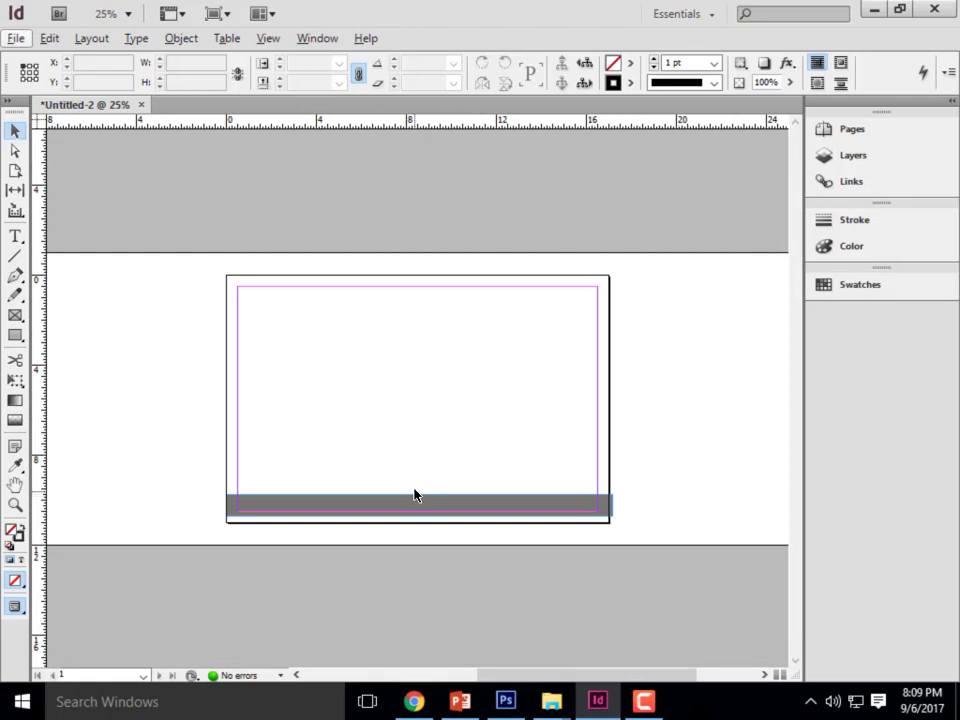
pyautogui.click(398, 414)
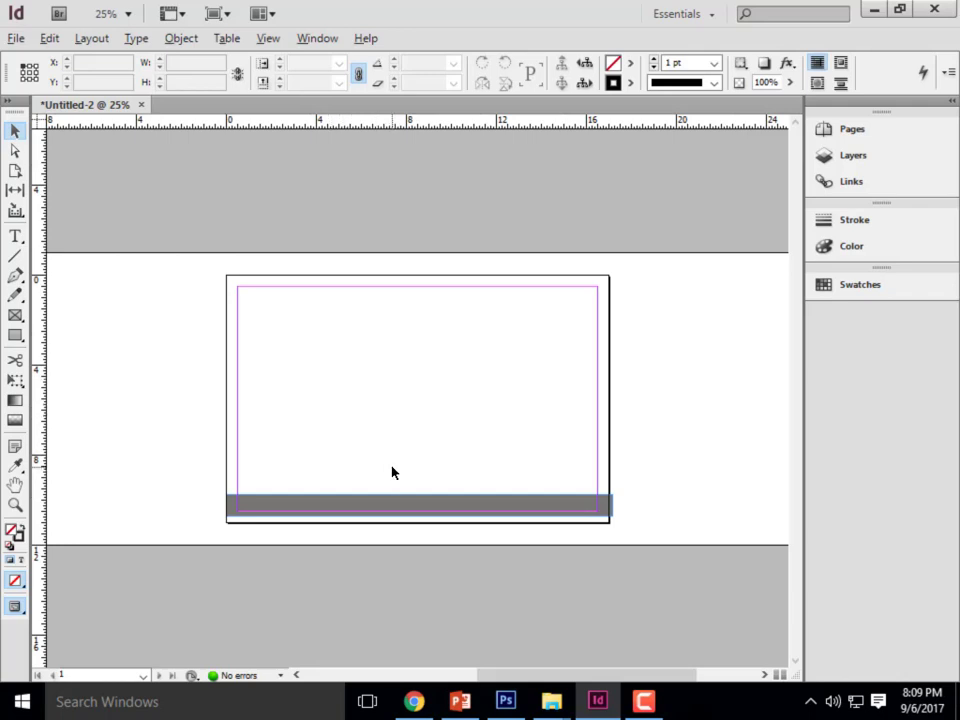
pyautogui.scroll(5, 351, 450)
pyautogui.scroll(-5, 350, 442)
pyautogui.scroll(1, 609, 474)
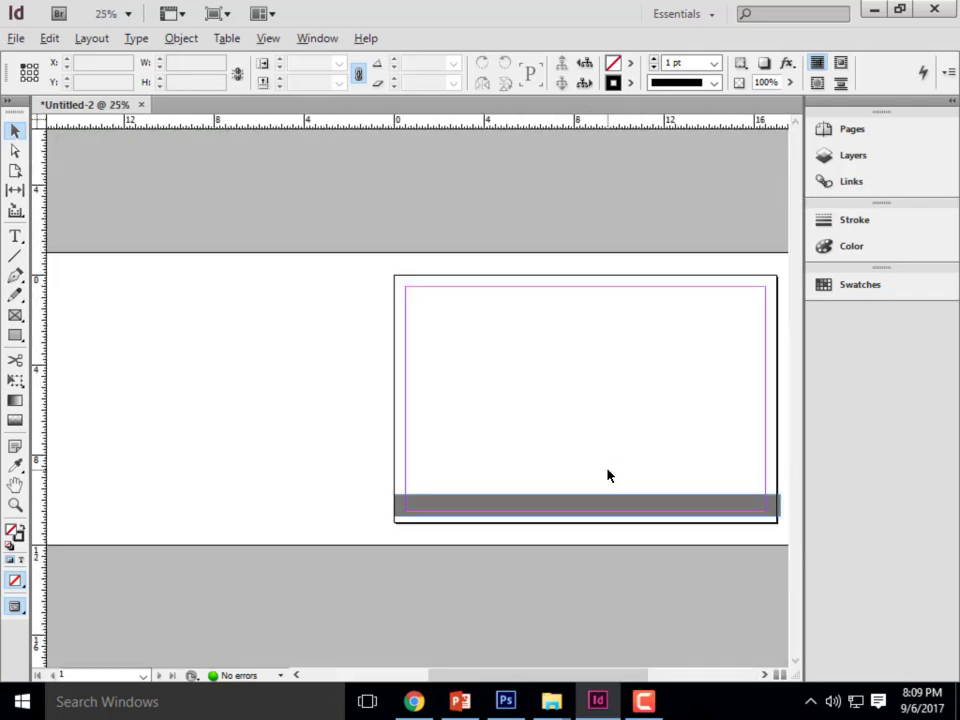
pyautogui.scroll(2, 362, 407)
pyautogui.scroll(-2, 239, 356)
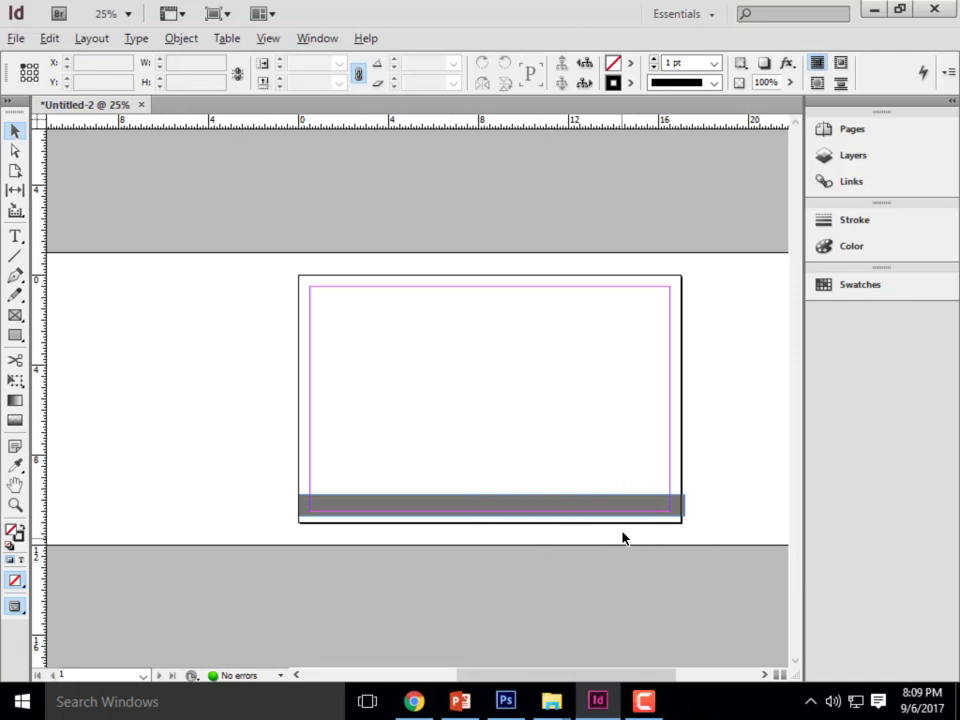
pyautogui.scroll(1, 673, 546)
pyautogui.scroll(-1, 696, 531)
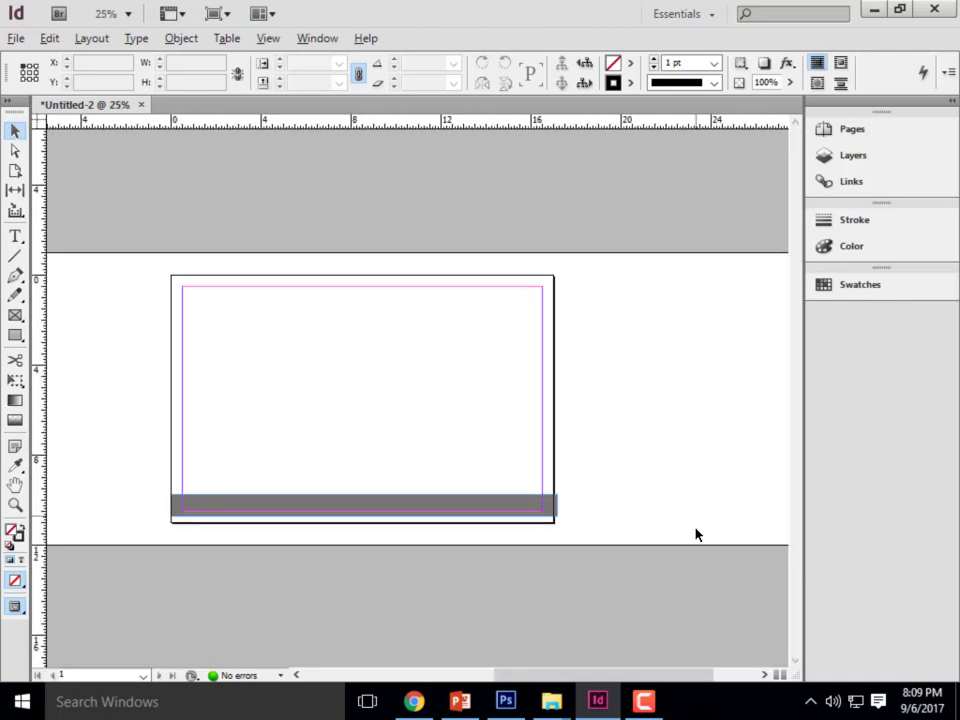
pyautogui.click(177, 508)
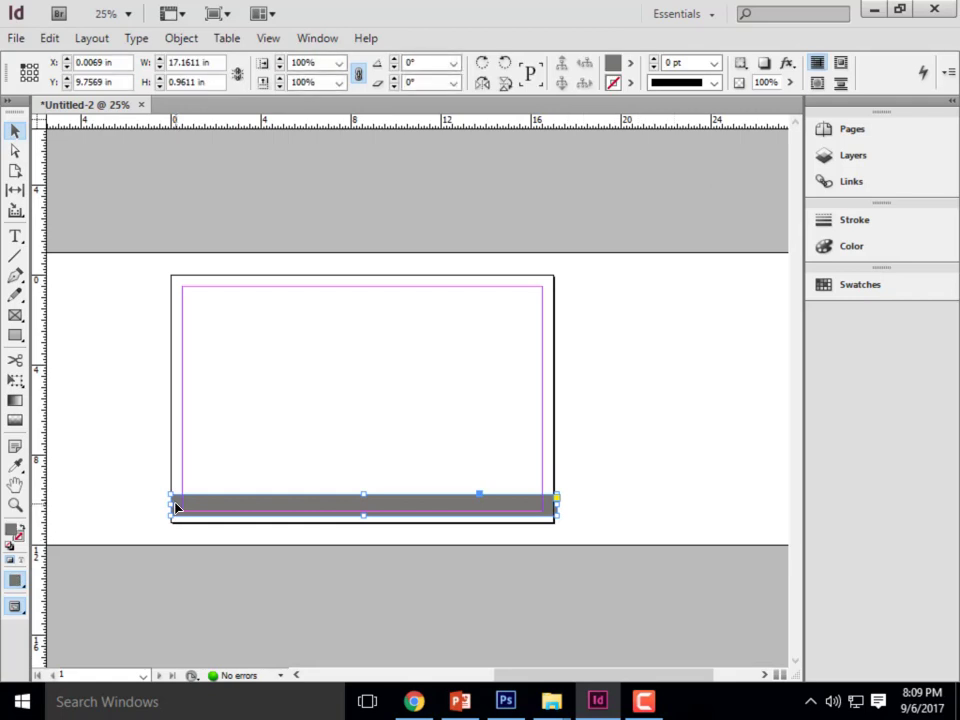
pyautogui.moveTo(174, 504); pyautogui.dragTo(159, 506)
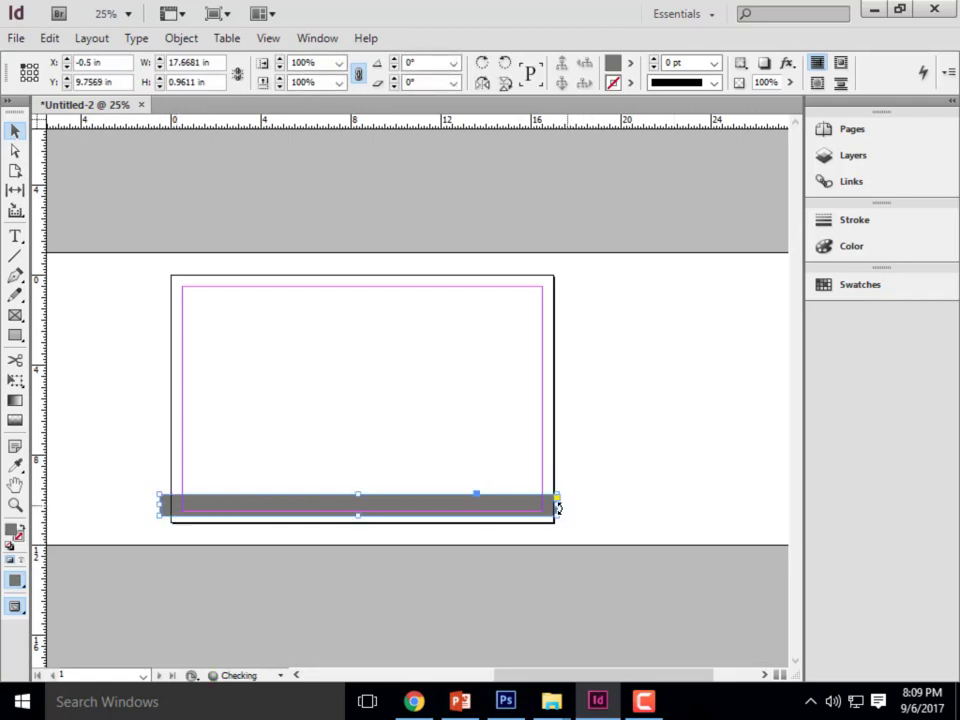
pyautogui.moveTo(561, 508); pyautogui.dragTo(570, 507)
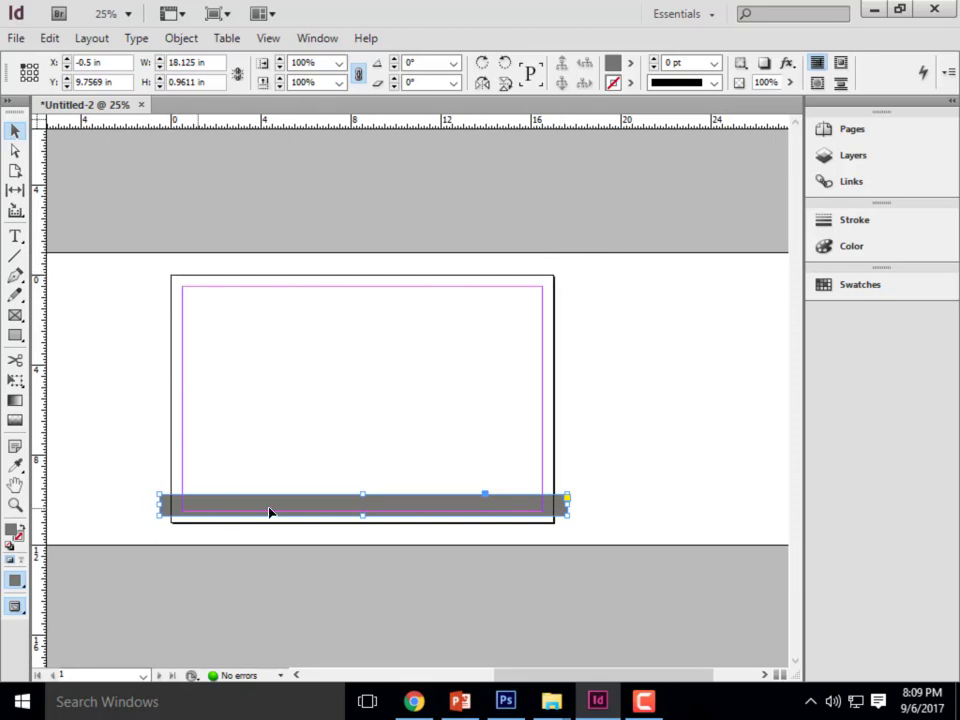
# - Draw an empty text frame about 8 in wide in the upper part of the page, above the grey bar
pyautogui.hotkey('ctrl', '=')
pyautogui.hotkey('ctrl', '-')
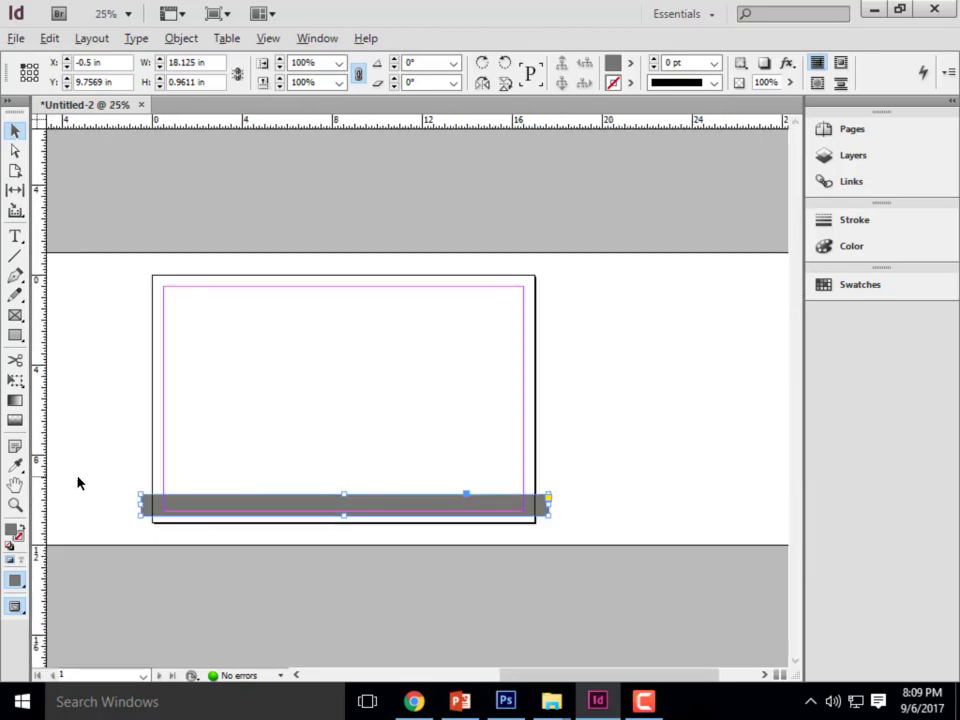
pyautogui.scroll(1, 214, 476)
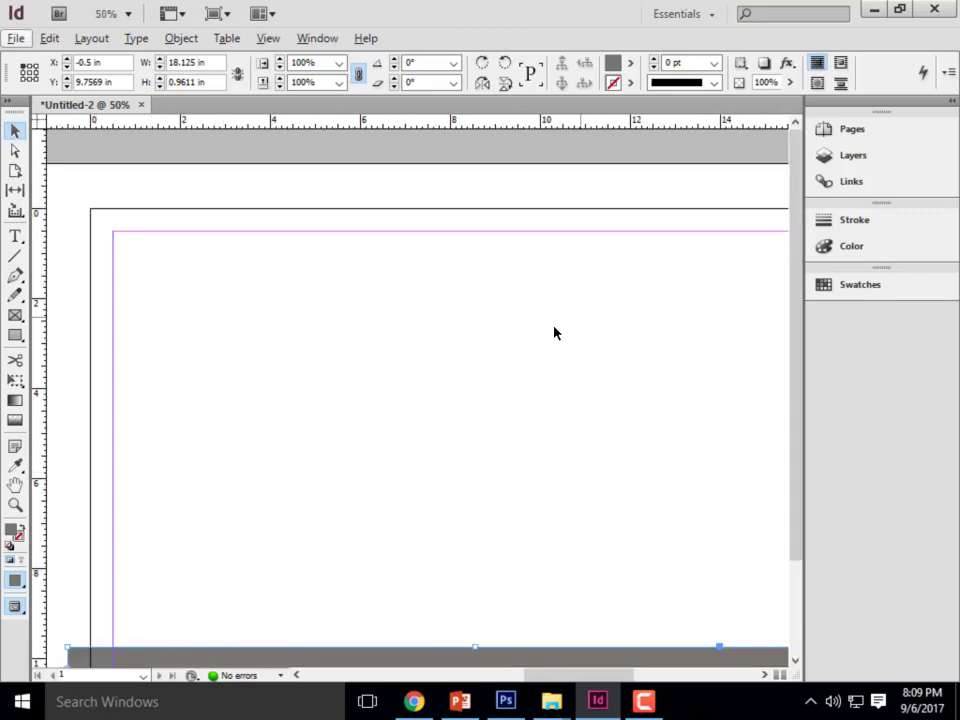
pyautogui.moveTo(796, 279); pyautogui.dragTo(806, 345)
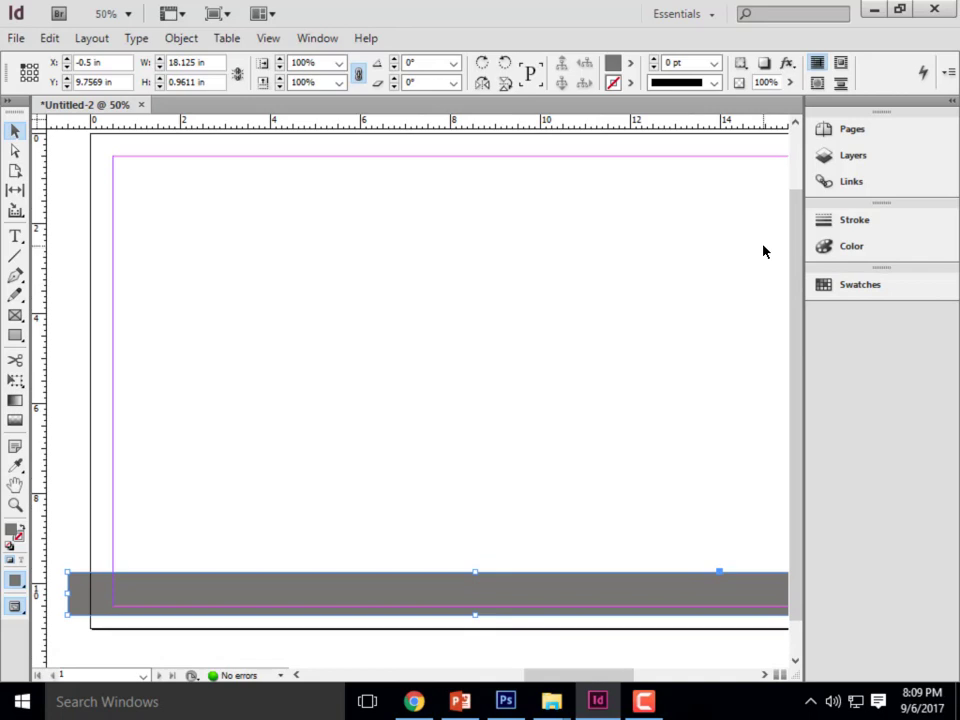
pyautogui.click(15, 237)
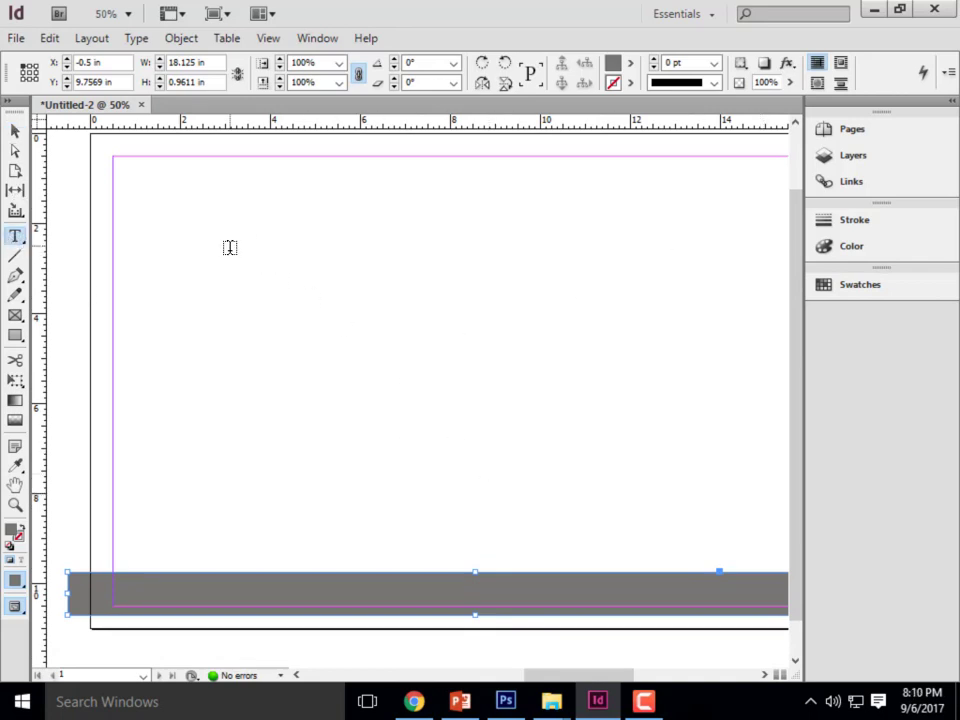
pyautogui.moveTo(235, 265); pyautogui.dragTo(589, 342)
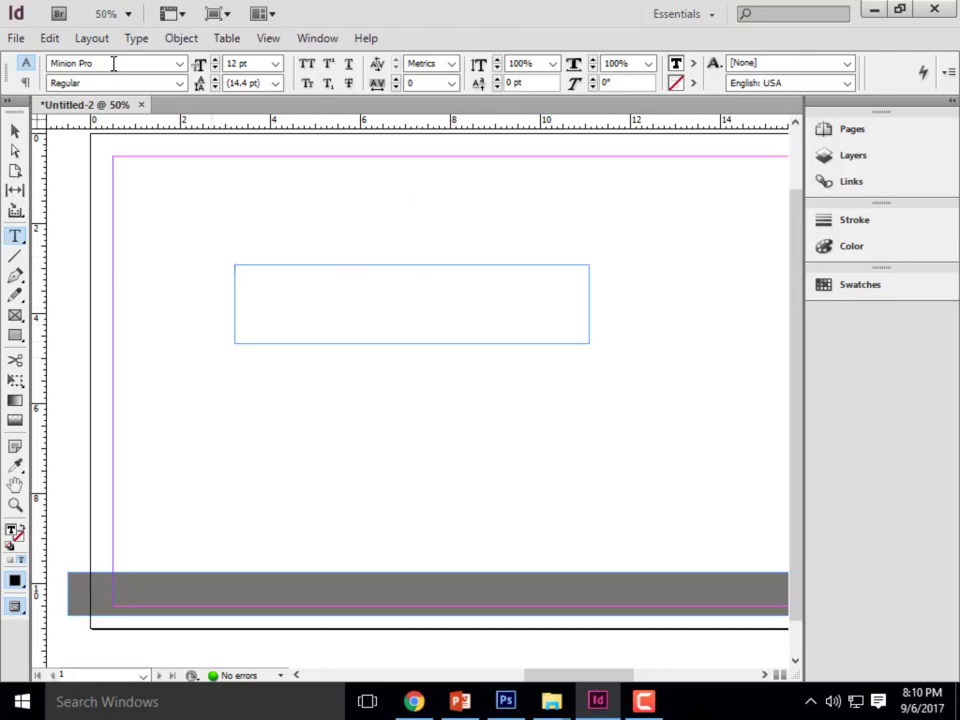
pyautogui.click(179, 63)
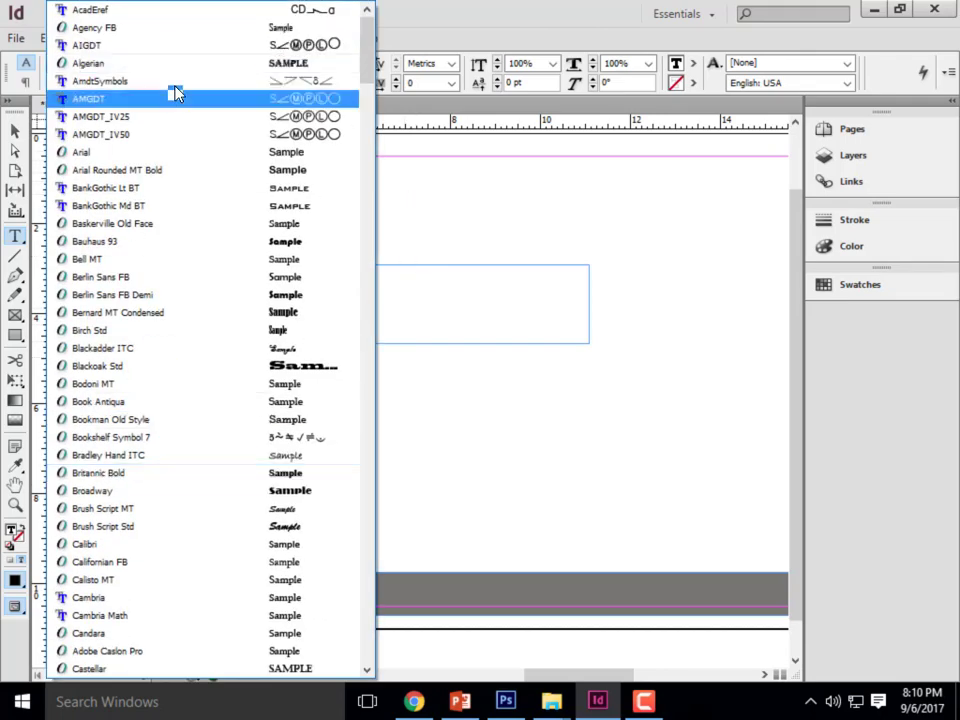
pyautogui.scroll(-8, 176, 186)
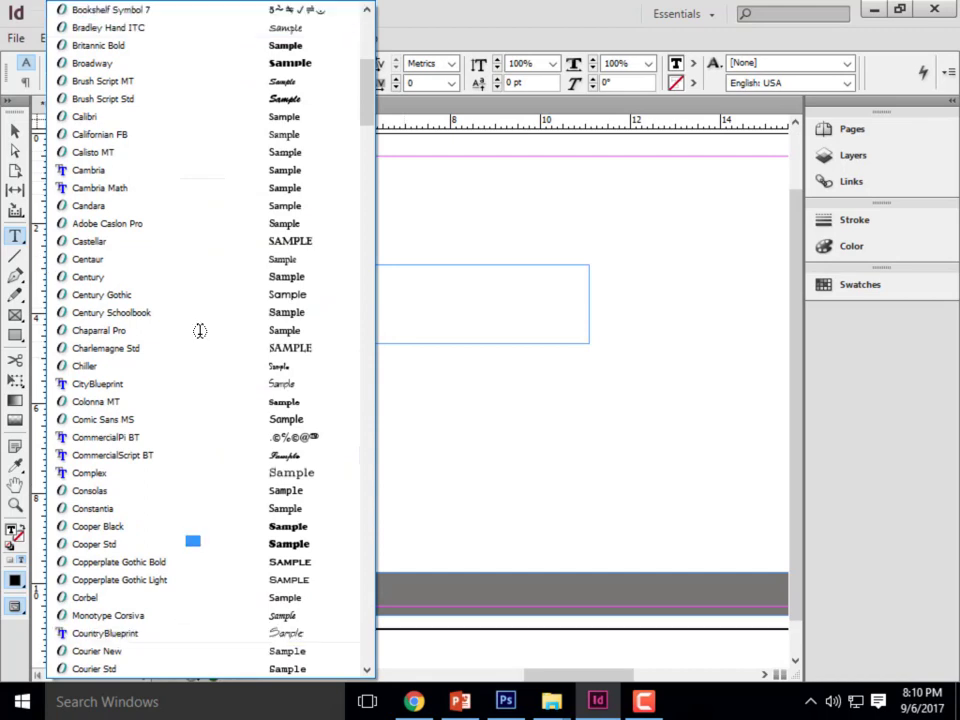
pyautogui.click(424, 19)
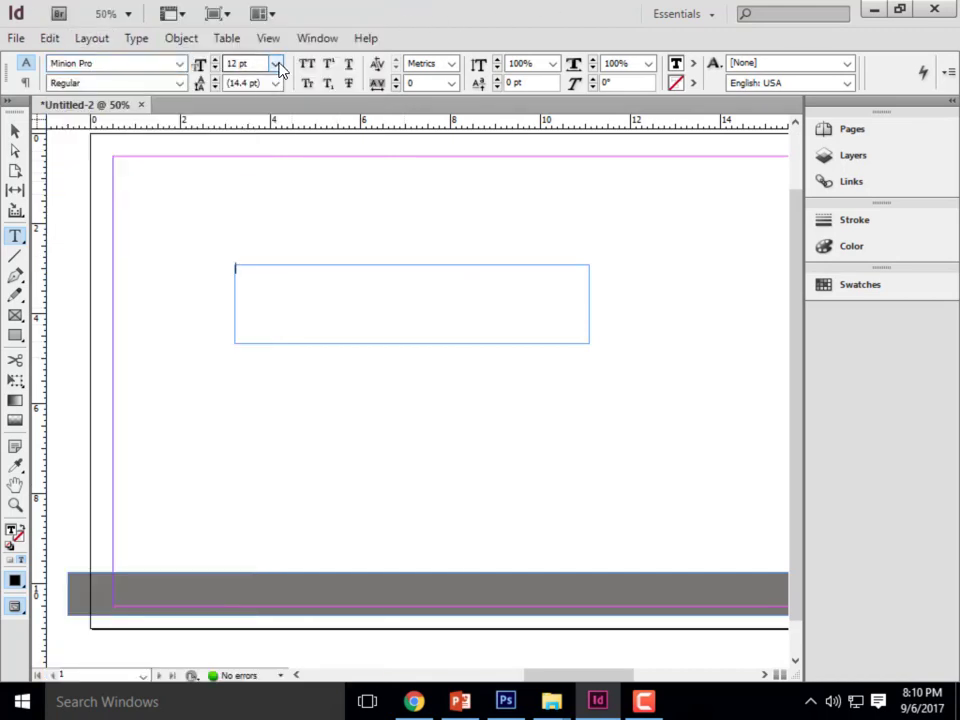
pyautogui.click(179, 84)
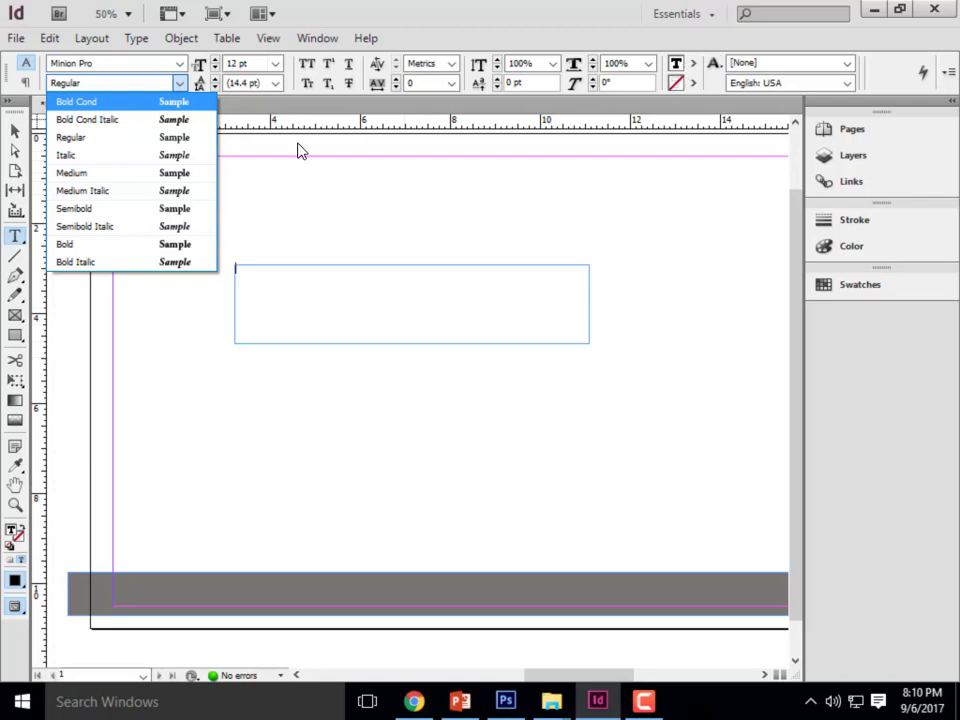
pyautogui.click(393, 10)
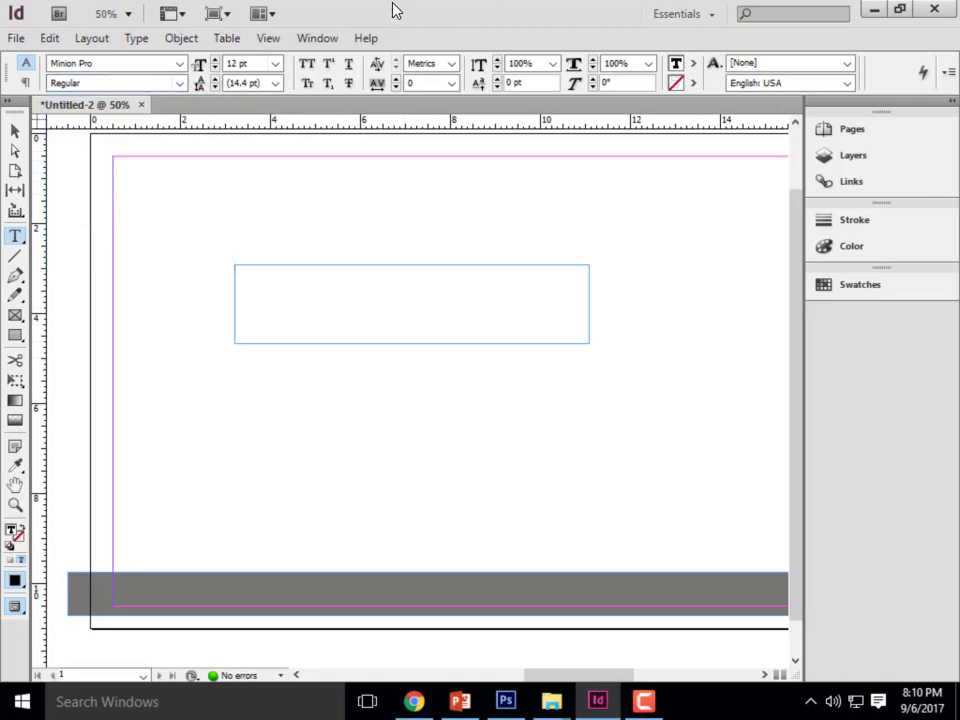
# - Set the empty frame's text to Bernard MT Condensed at 35 pt
pyautogui.click(178, 64)
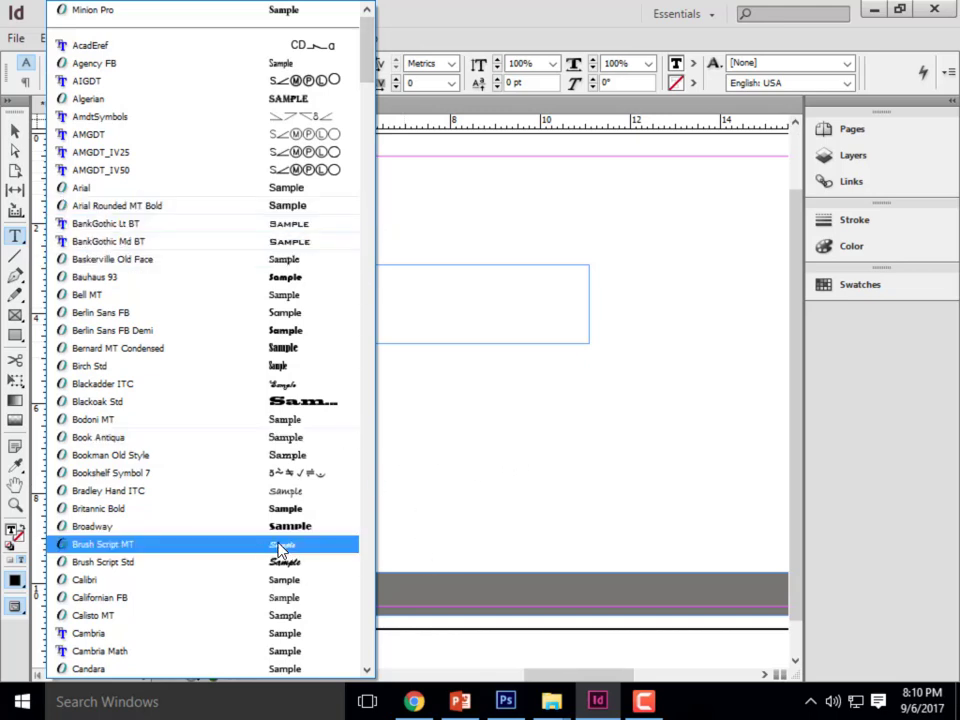
pyautogui.click(184, 348)
pyautogui.doubleClick(236, 63)
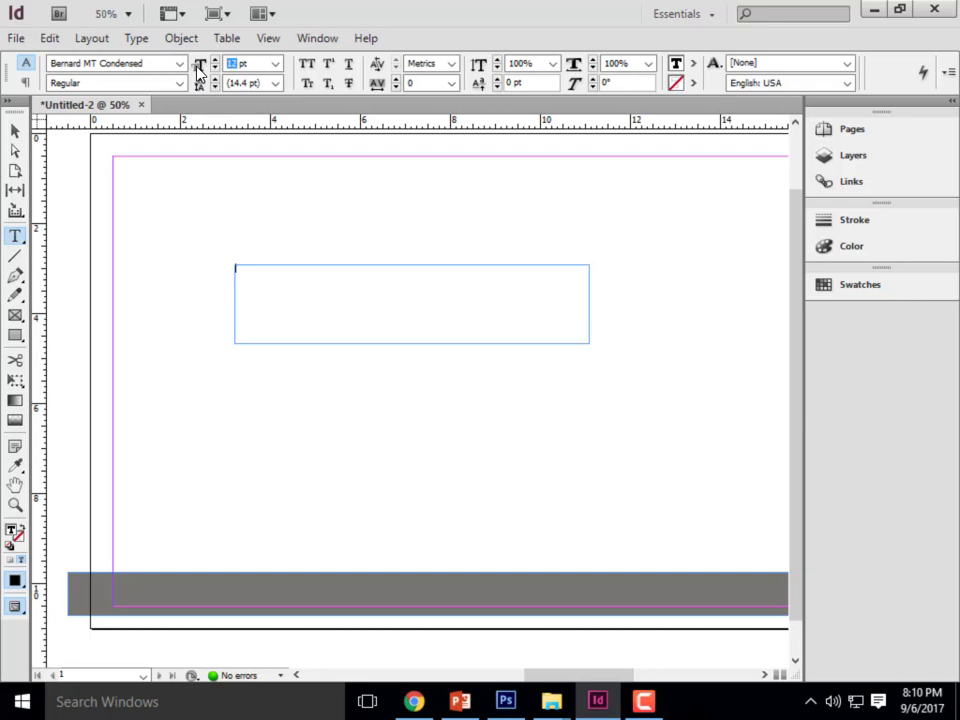
pyautogui.write('25')
pyautogui.press('Return')
pyautogui.moveTo(235, 63); pyautogui.dragTo(198, 69)
pyautogui.write('35')
pyautogui.press('Return')
# - Enter the title "Exercise 6- HDR Photography" in the text frame
pyautogui.write('E')
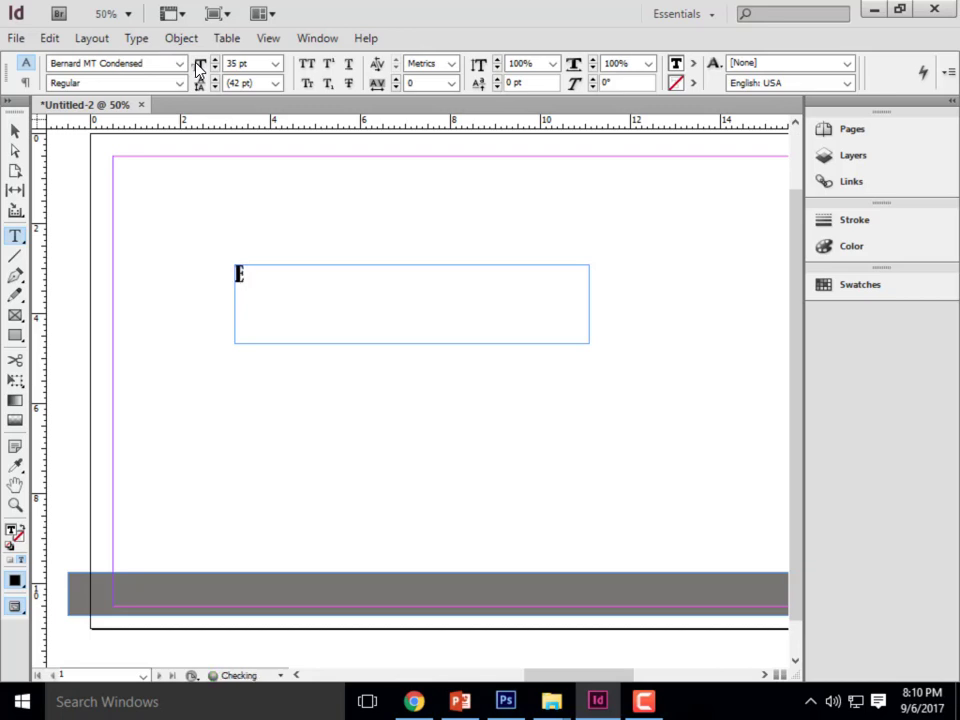
pyautogui.write('xercise')
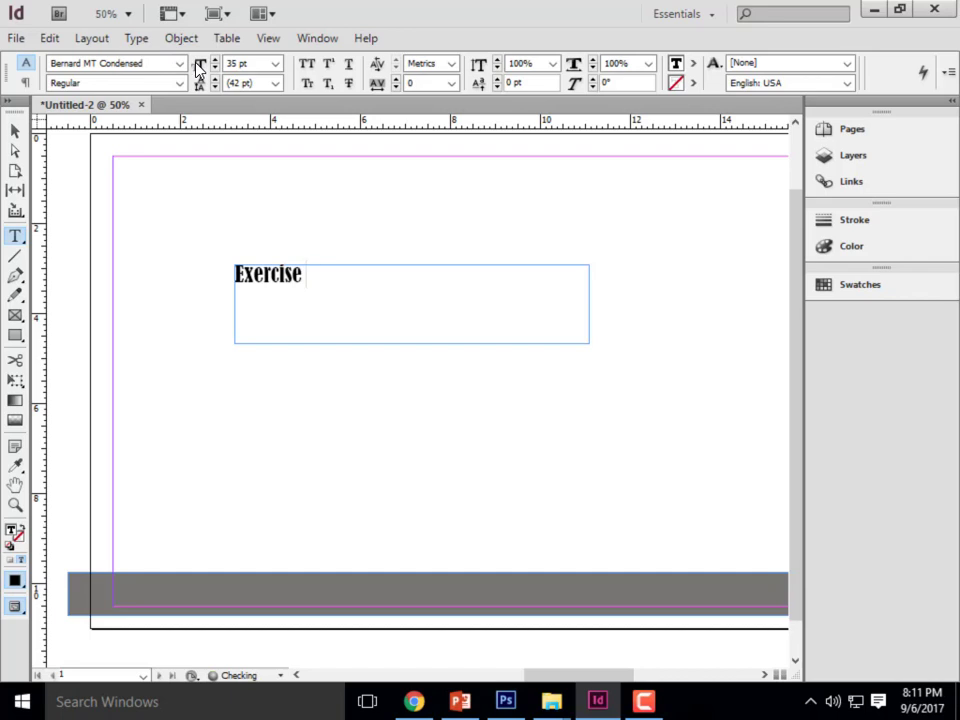
pyautogui.write(' 7-')
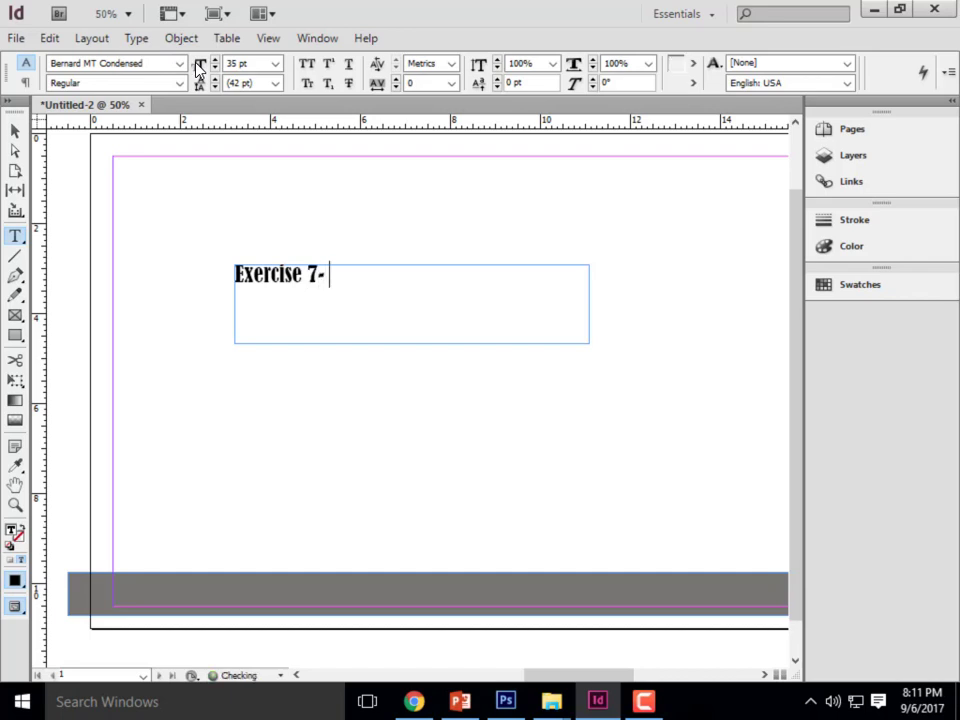
pyautogui.press('BackSpace')
pyautogui.press('BackSpace')
pyautogui.write('6')
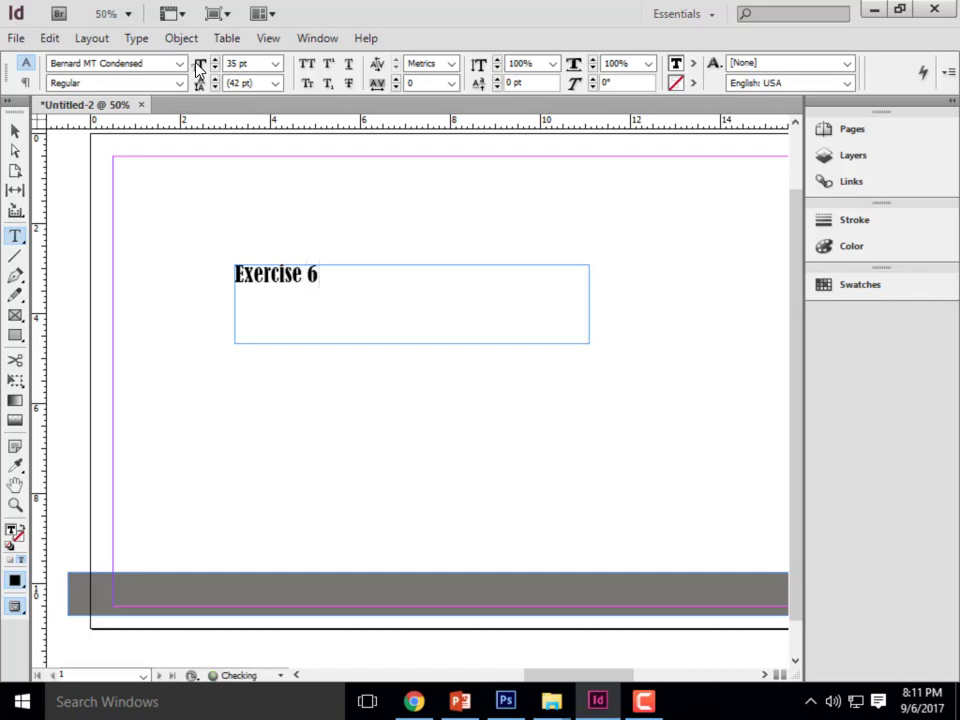
pyautogui.write('- HDR PH')
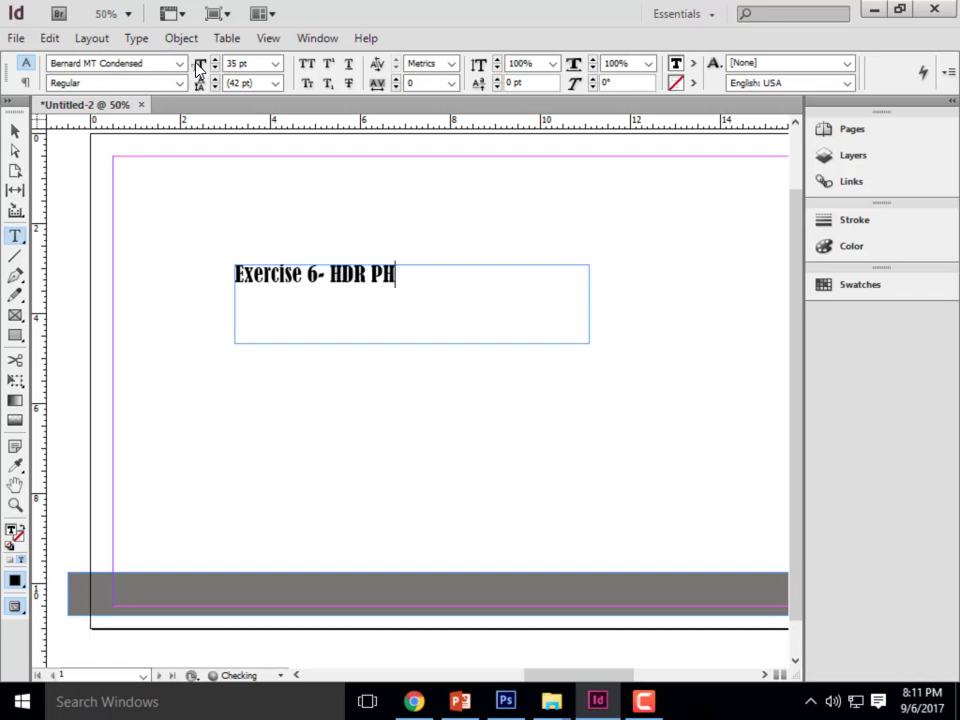
pyautogui.press('BackSpace')
pyautogui.write('o')
pyautogui.press('BackSpace')
pyautogui.write('hotogrpah')
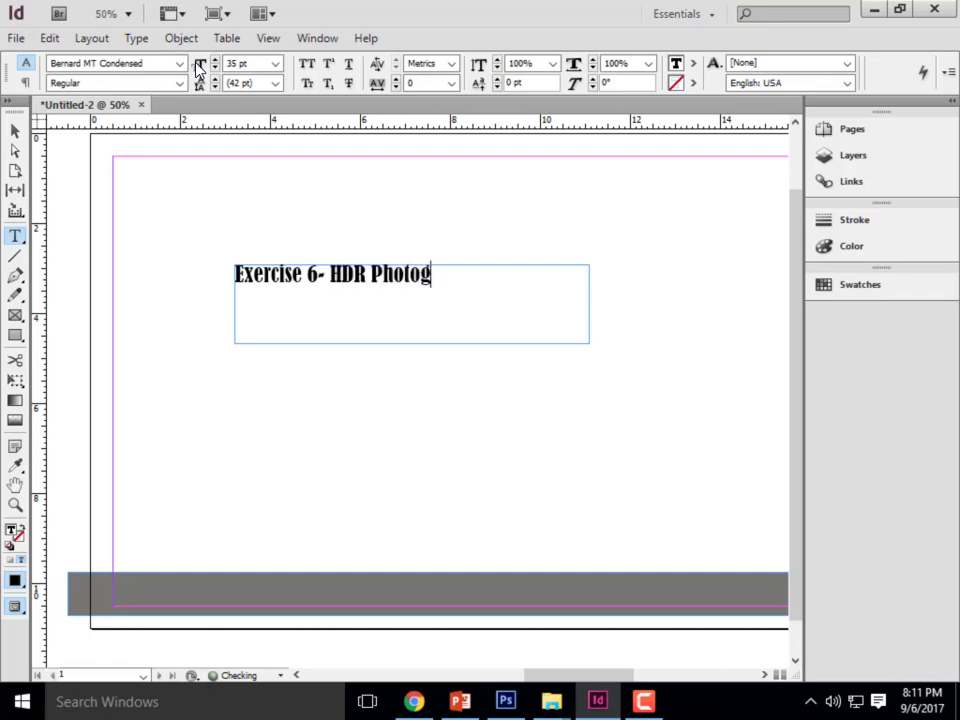
pyautogui.press('BackSpace')
pyautogui.press('BackSpace')
pyautogui.press('BackSpace')
pyautogui.write('aphy')
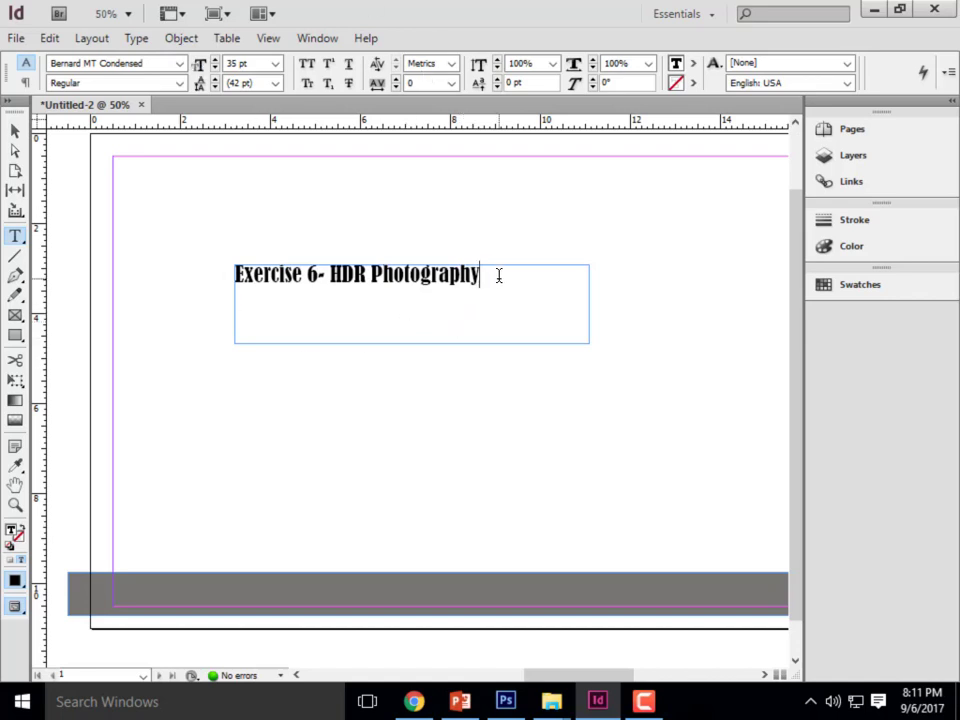
# - Fill the whole title text with the [Paper] swatch and finish editing the text
pyautogui.moveTo(484, 273); pyautogui.dragTo(234, 274)
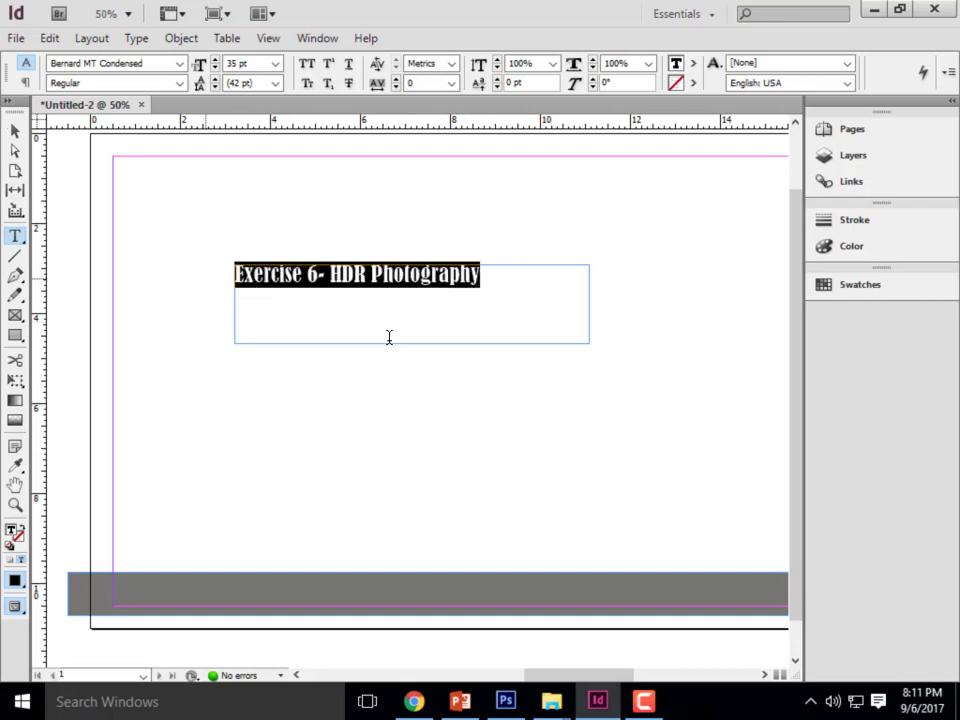
pyautogui.click(692, 63)
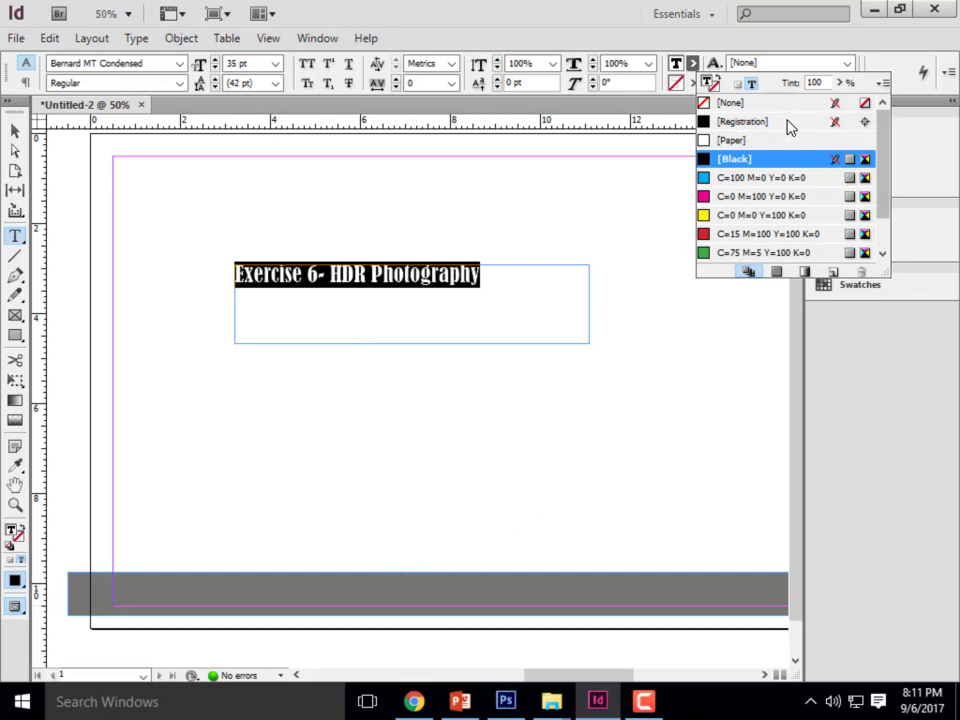
pyautogui.click(744, 141)
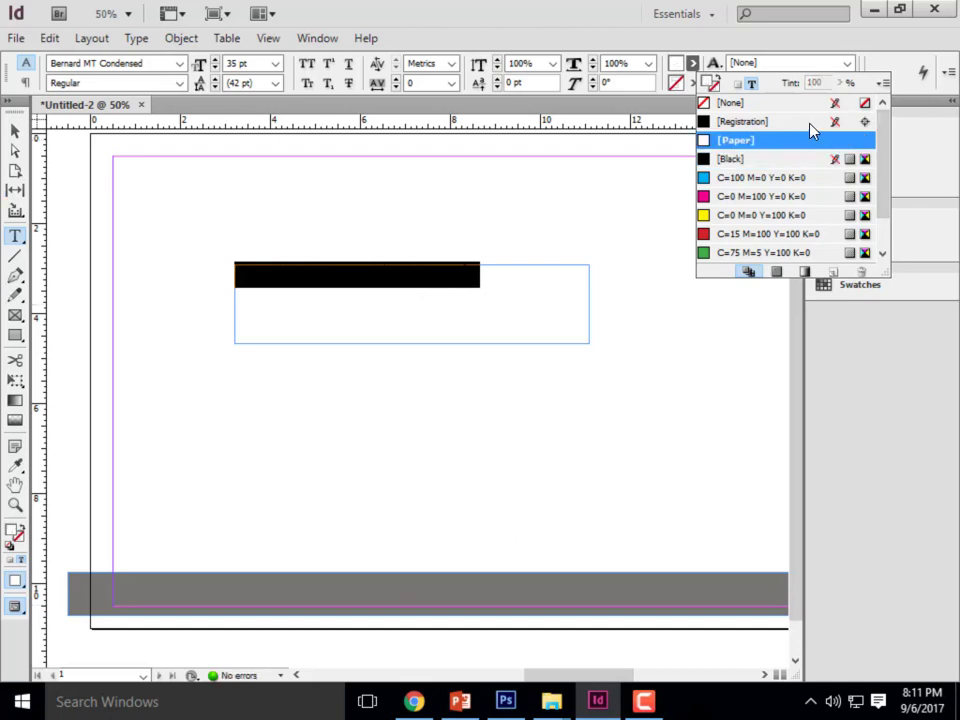
pyautogui.press('Escape')
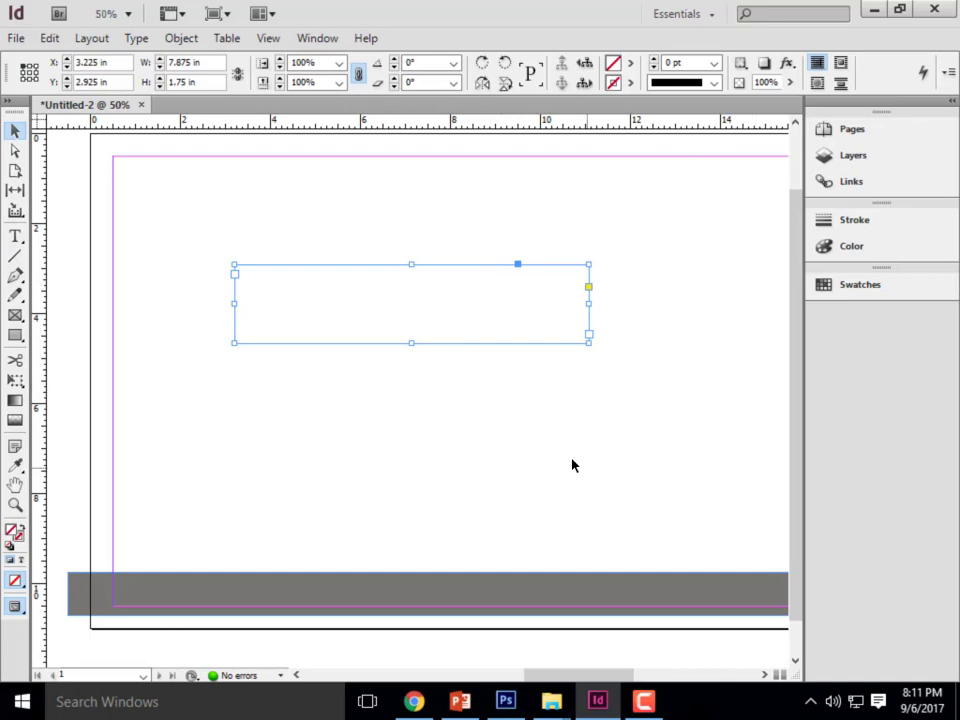
# - Move the title frame onto the grey bar at about X 6.55 in, Y 9.76 in, and shrink it to about 5.55 by 0.59 in
pyautogui.moveTo(343, 308); pyautogui.dragTo(430, 590)
pyautogui.scroll(-1, 506, 560)
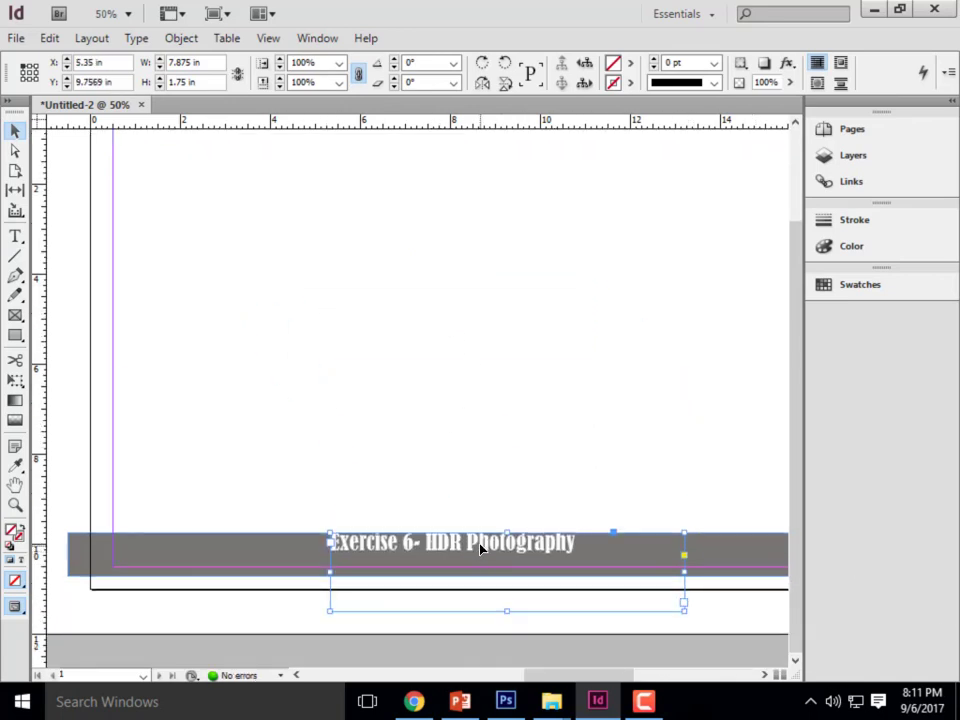
pyautogui.moveTo(480, 548); pyautogui.dragTo(474, 548)
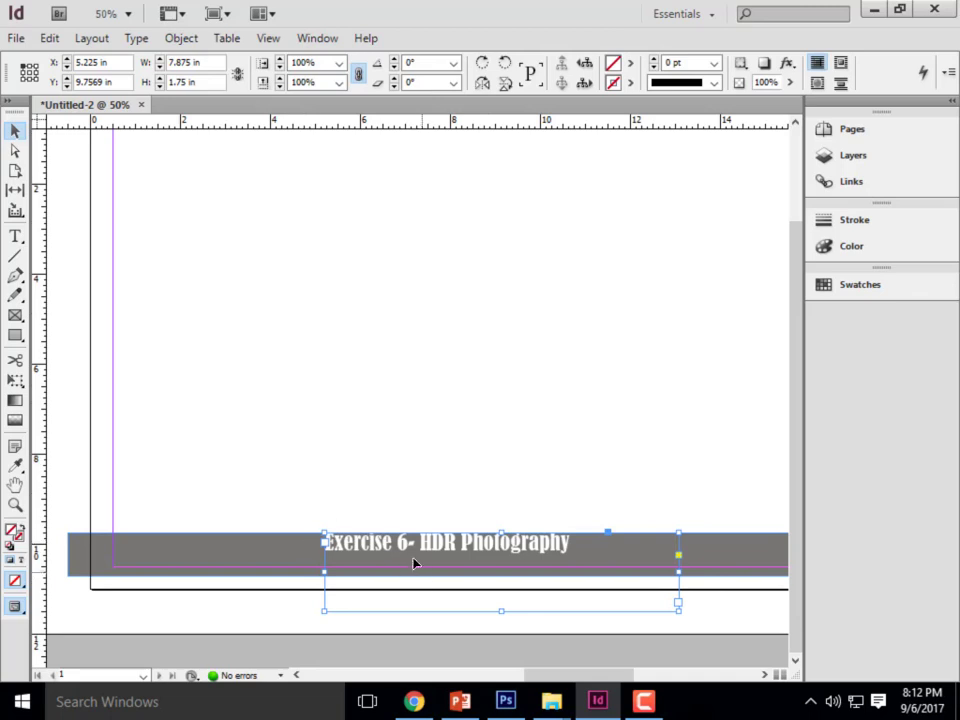
pyautogui.moveTo(450, 557); pyautogui.dragTo(520, 551)
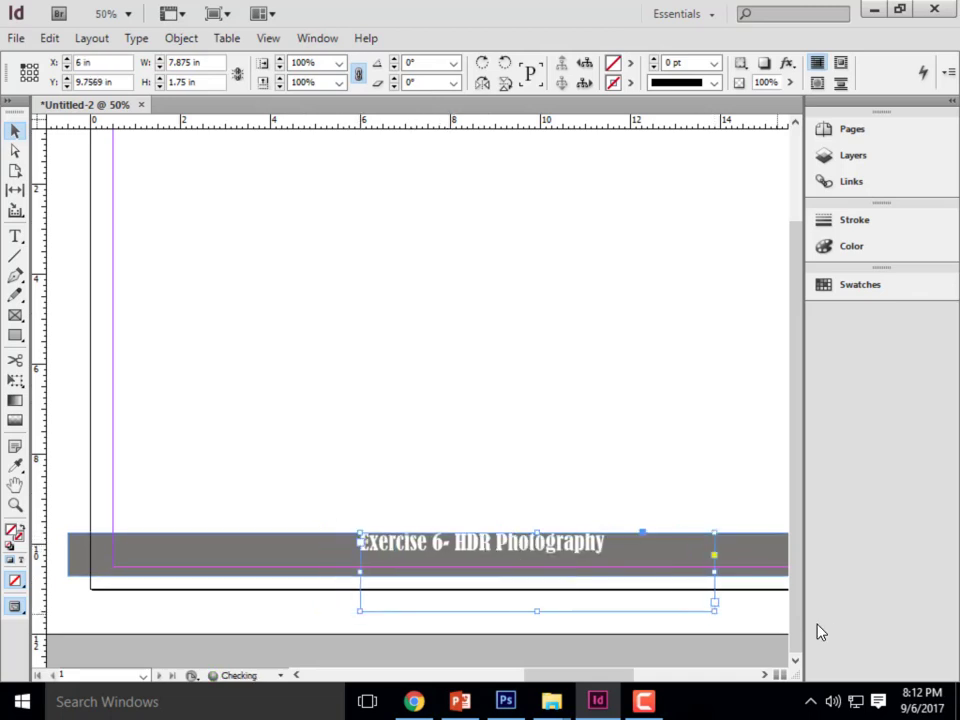
pyautogui.moveTo(714, 611); pyautogui.dragTo(614, 560)
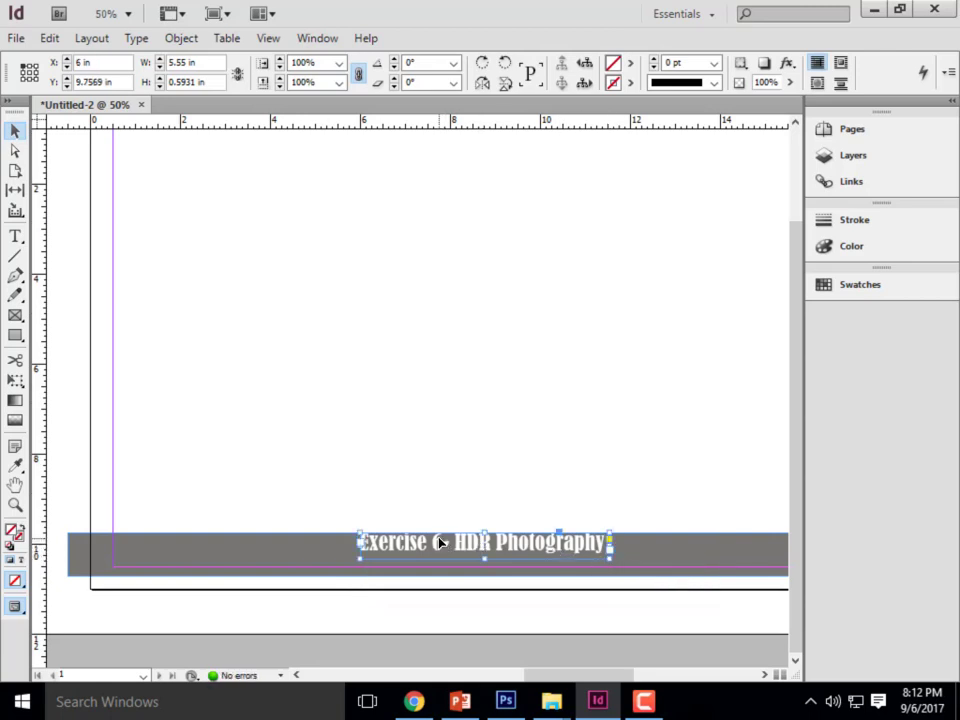
pyautogui.moveTo(441, 543); pyautogui.dragTo(488, 543)
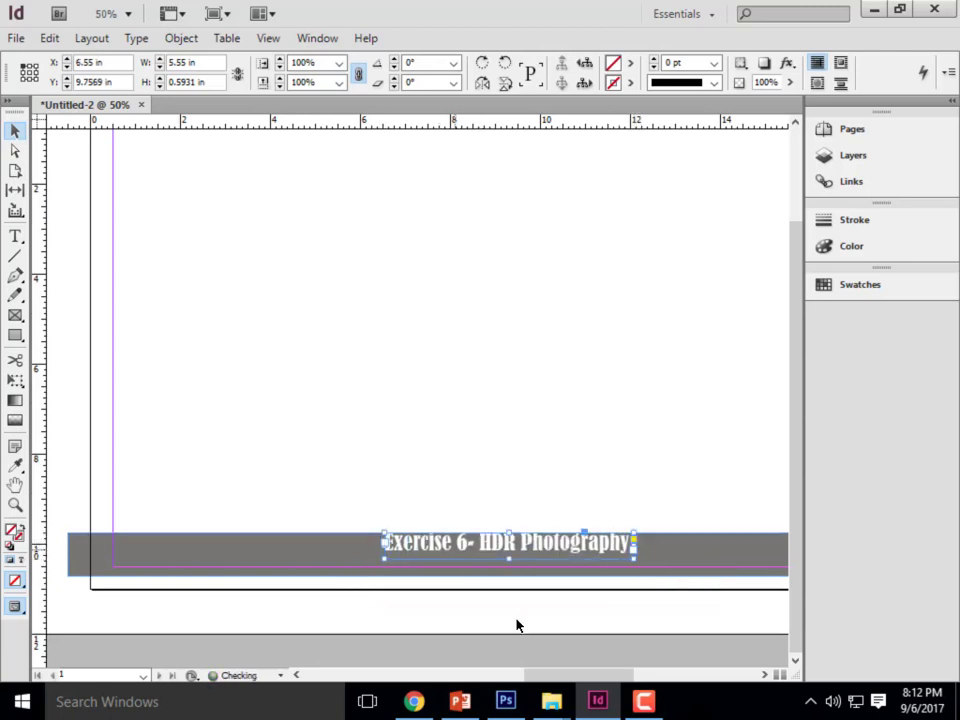
# - Centre the title frame horizontally on the page along the bar's upper edge, at about X 5.73 in, and deselect it
pyautogui.hotkey('ctrl', '-')
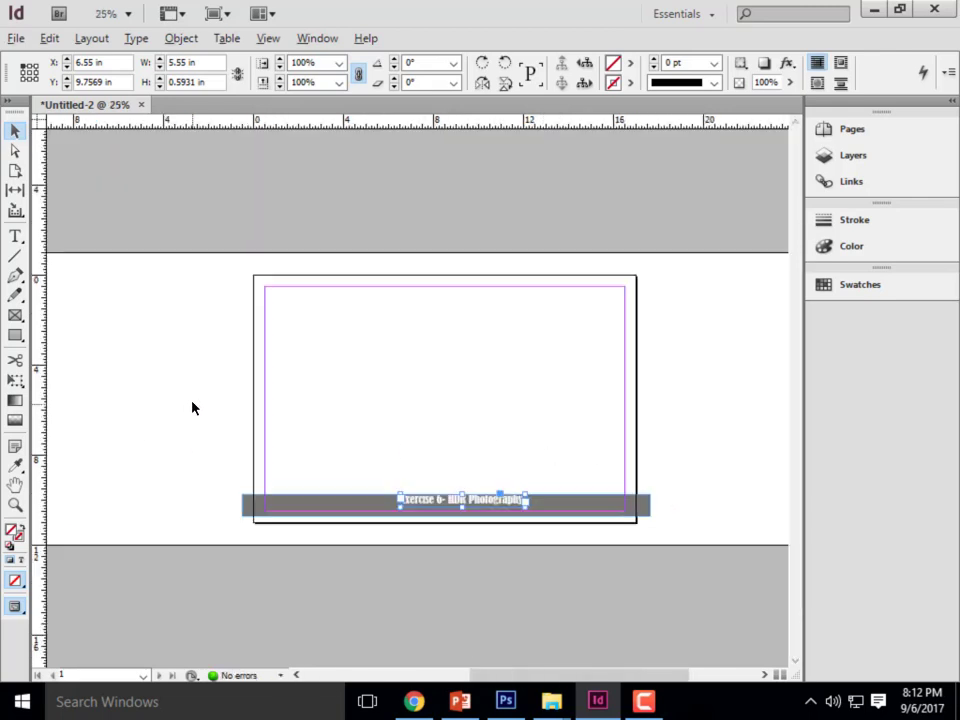
pyautogui.press('alt')
pyautogui.press('alt')
pyautogui.moveTo(480, 505); pyautogui.dragTo(473, 505)
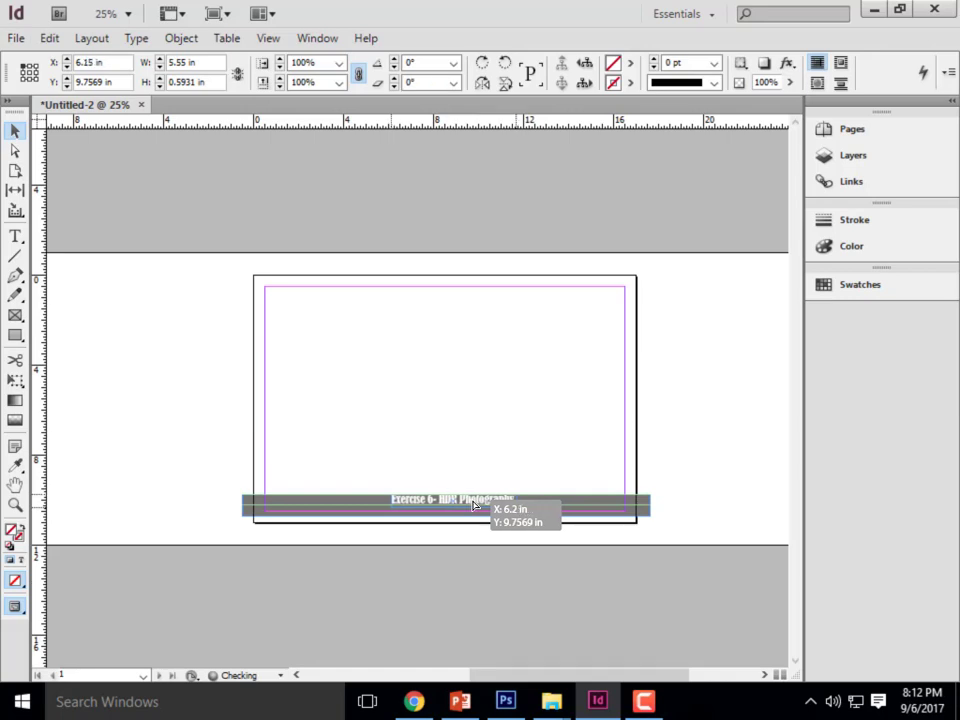
pyautogui.moveTo(473, 505); pyautogui.dragTo(466, 505)
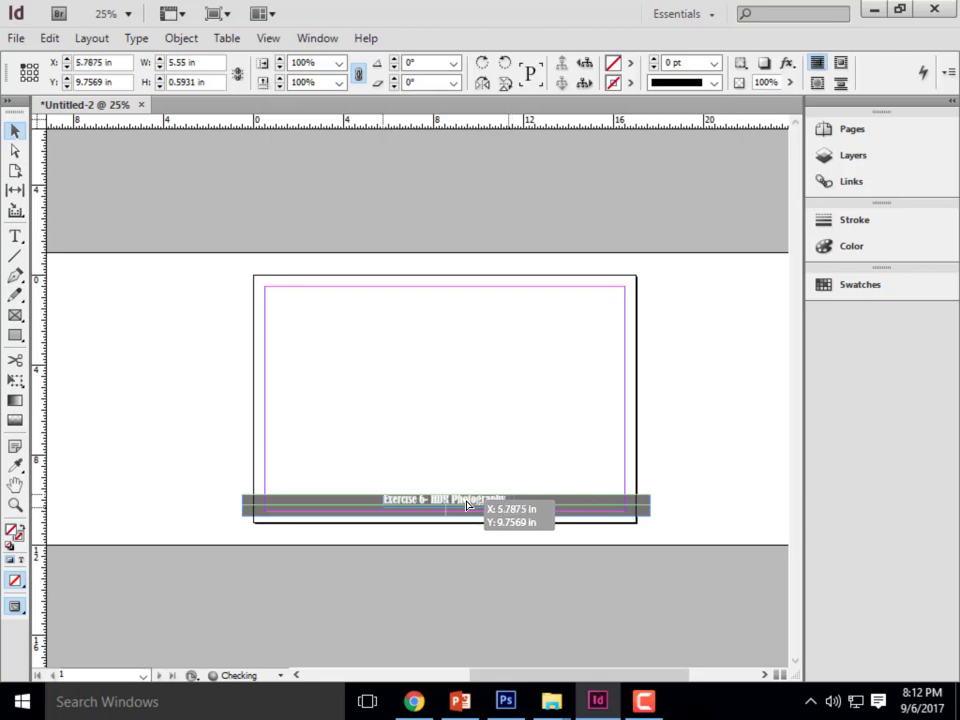
pyautogui.moveTo(466, 505); pyautogui.dragTo(463, 503)
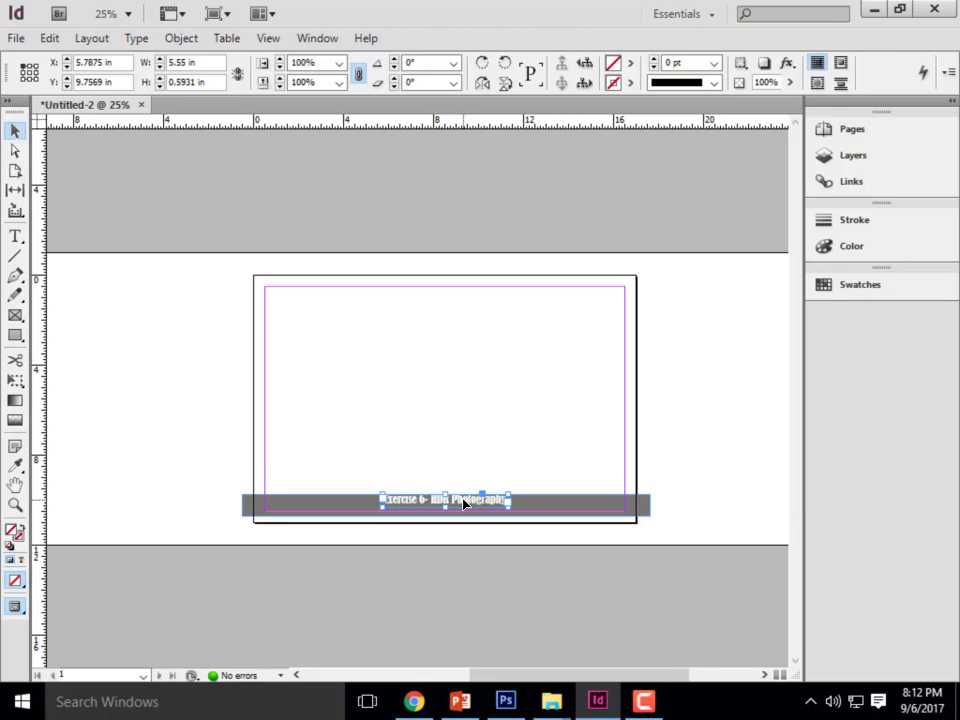
pyautogui.moveTo(463, 503); pyautogui.dragTo(497, 508)
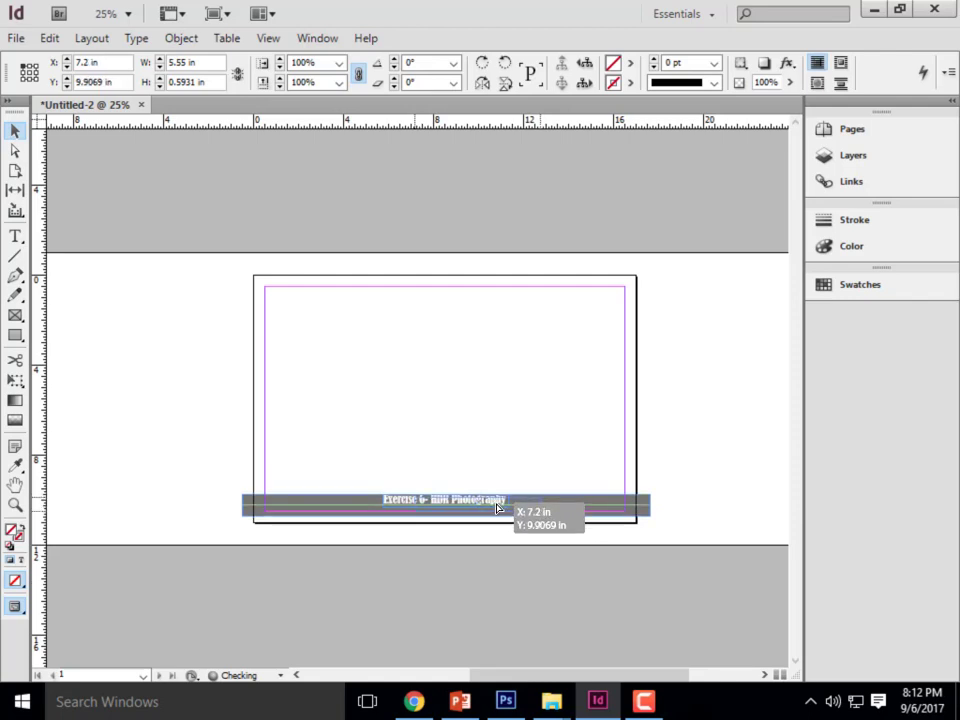
pyautogui.moveTo(497, 508); pyautogui.dragTo(497, 509)
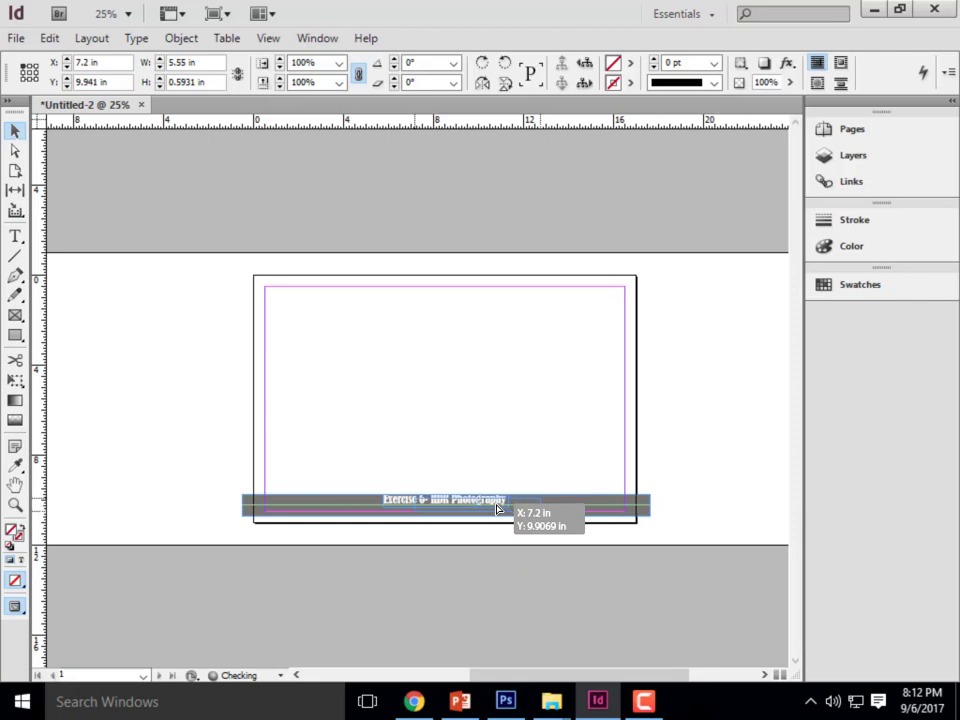
pyautogui.moveTo(497, 508); pyautogui.dragTo(497, 508)
pyautogui.moveTo(497, 508); pyautogui.dragTo(463, 505)
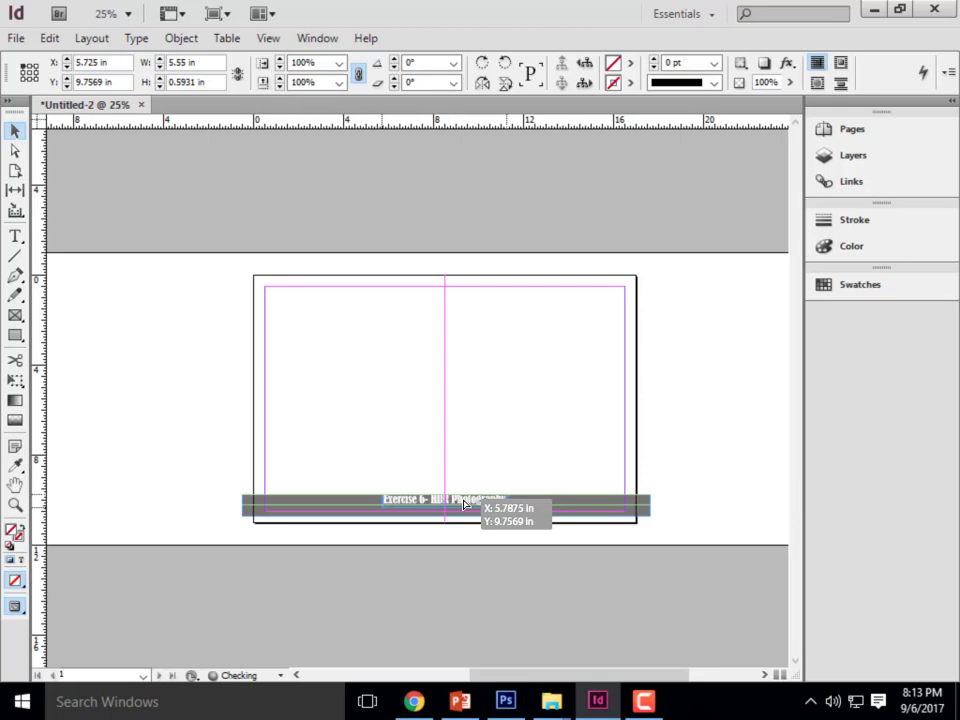
pyautogui.moveTo(463, 503); pyautogui.dragTo(466, 500)
pyautogui.click(501, 588)
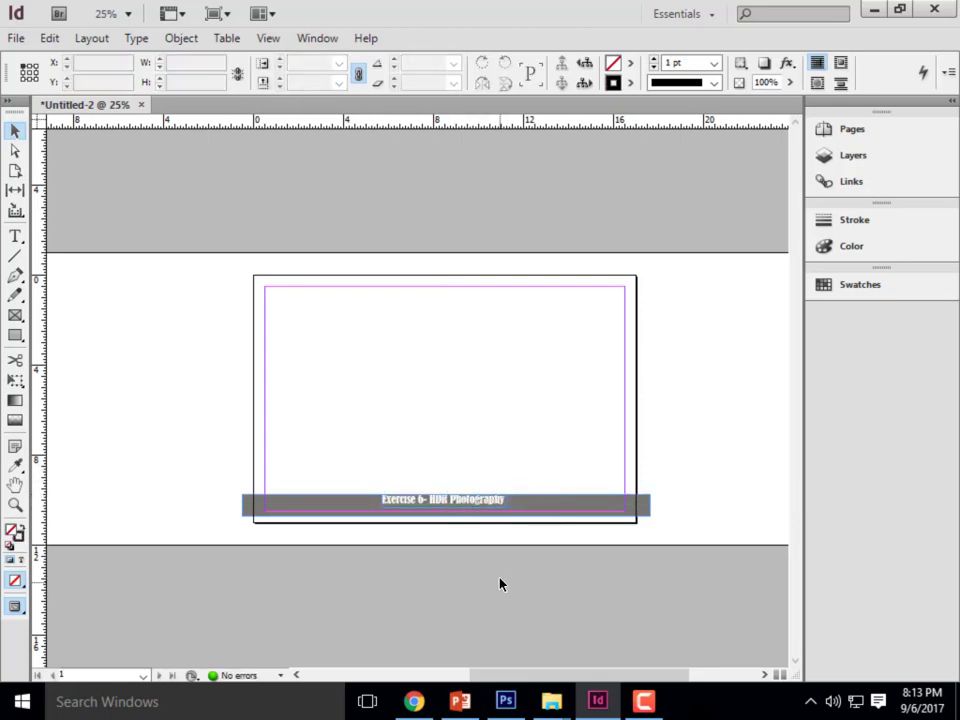
# - Duplicate the title frame and place the copy over the left end of the grey bar at about X -0.08 in, Y 9.94 in
pyautogui.scroll(2, 537, 522)
pyautogui.scroll(-3, 567, 435)
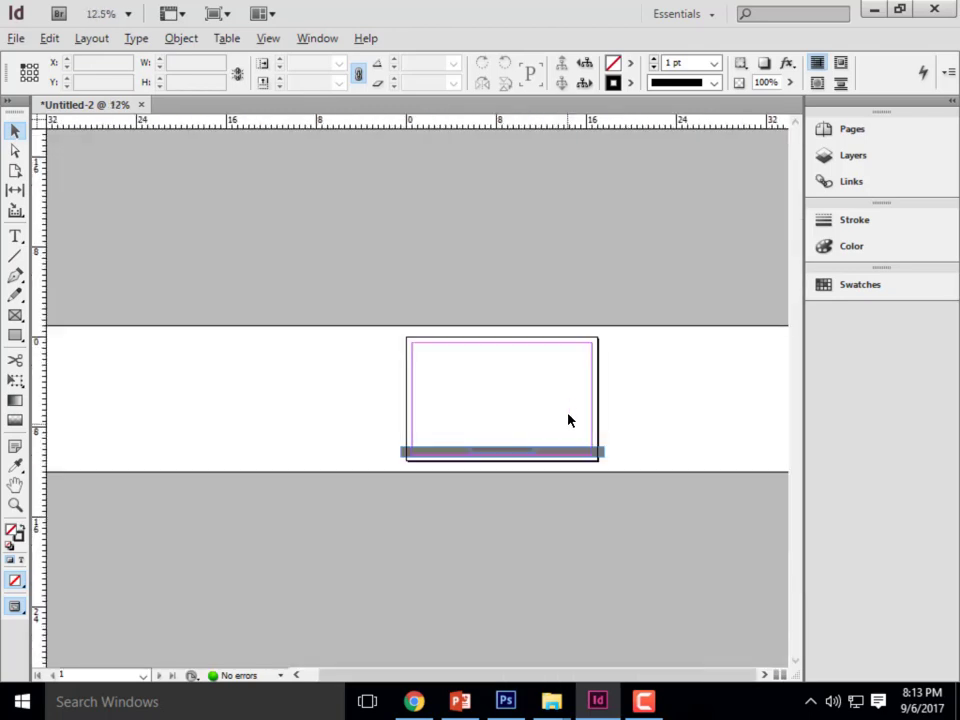
pyautogui.scroll(2, 448, 463)
pyautogui.scroll(-1, 504, 553)
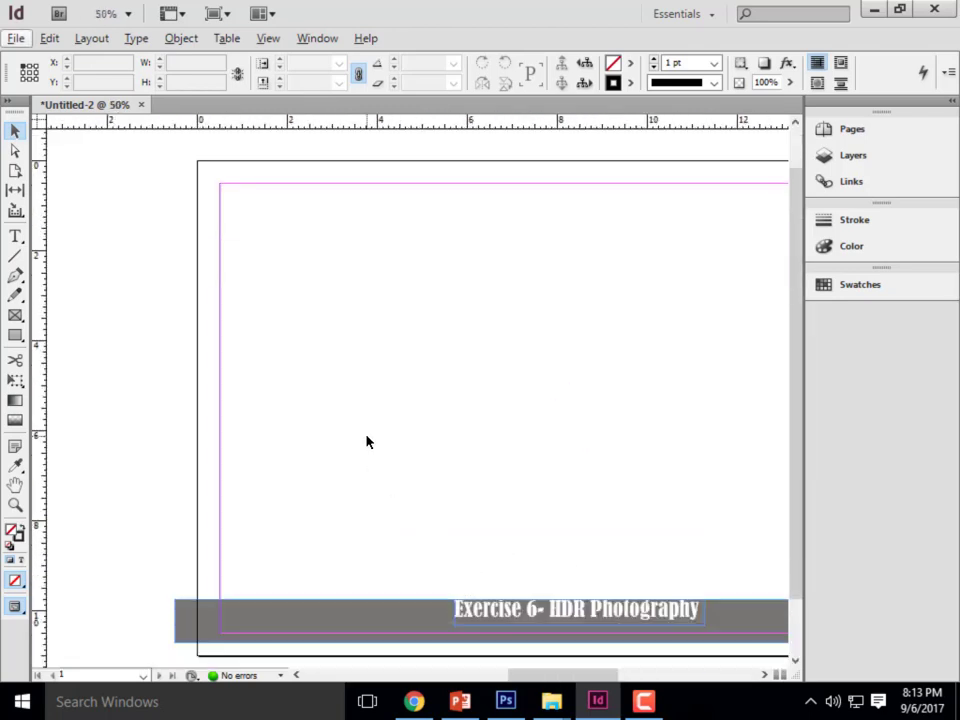
pyautogui.scroll(-1, 366, 441)
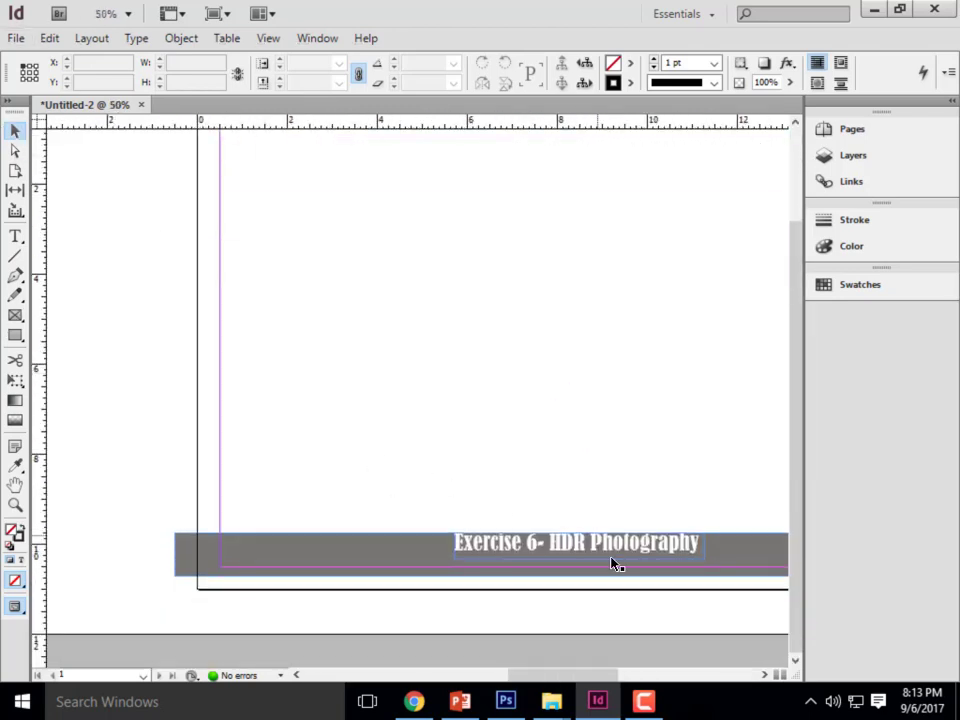
pyautogui.click(553, 545)
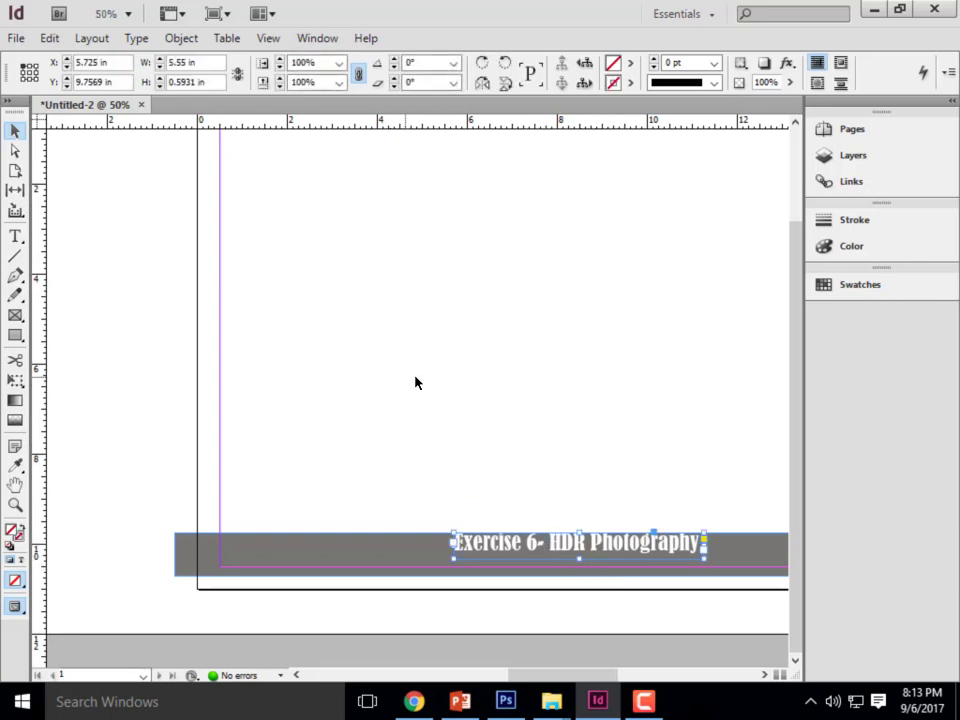
pyautogui.hotkey('ctrl', 'v')
pyautogui.moveTo(439, 384); pyautogui.dragTo(339, 558)
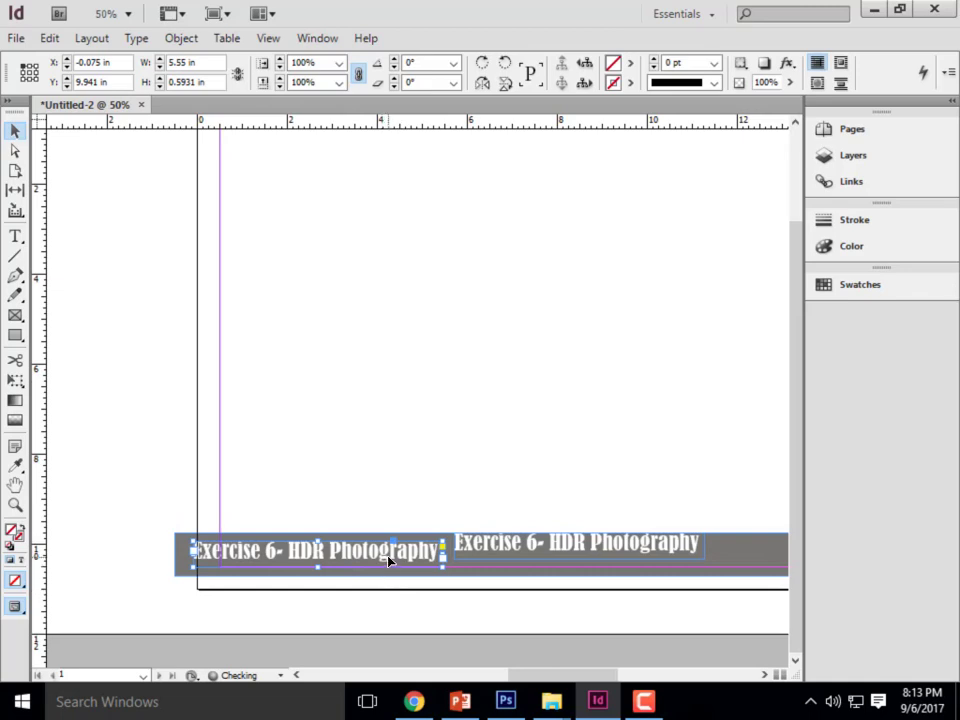
# - Set all the text in the copied frame to 18 pt
pyautogui.doubleClick(390, 562)
pyautogui.moveTo(441, 551); pyautogui.dragTo(207, 508)
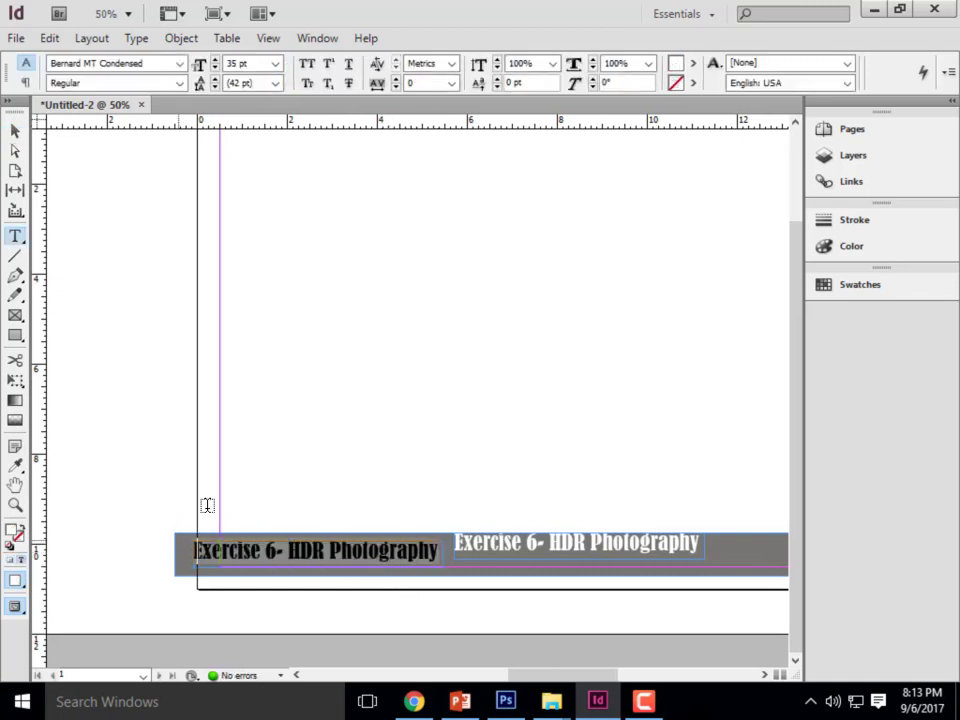
pyautogui.click(275, 63)
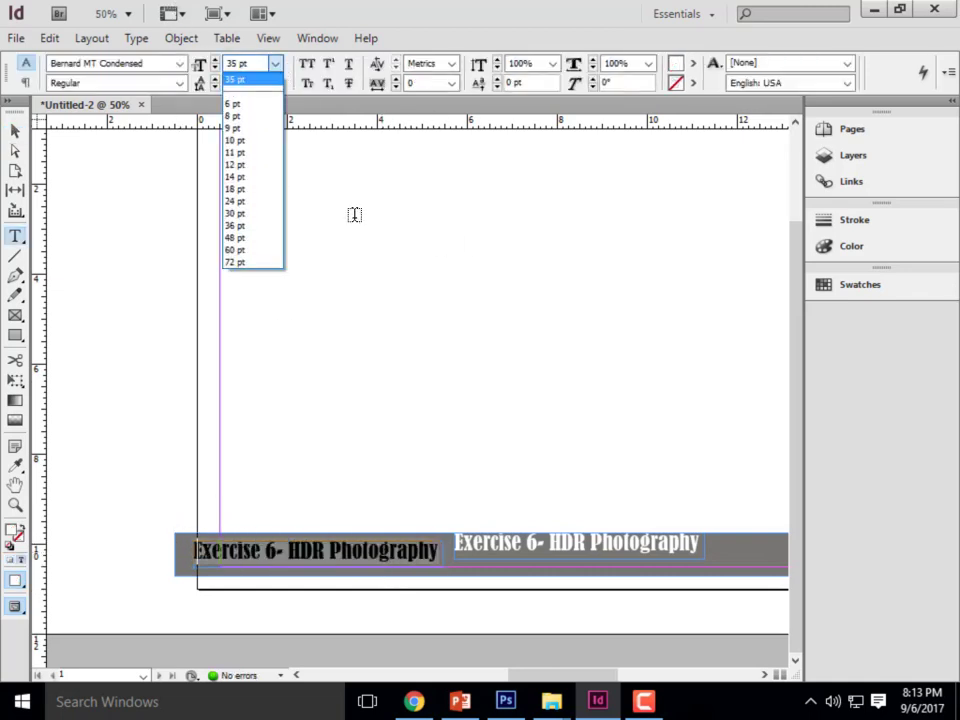
pyautogui.click(254, 188)
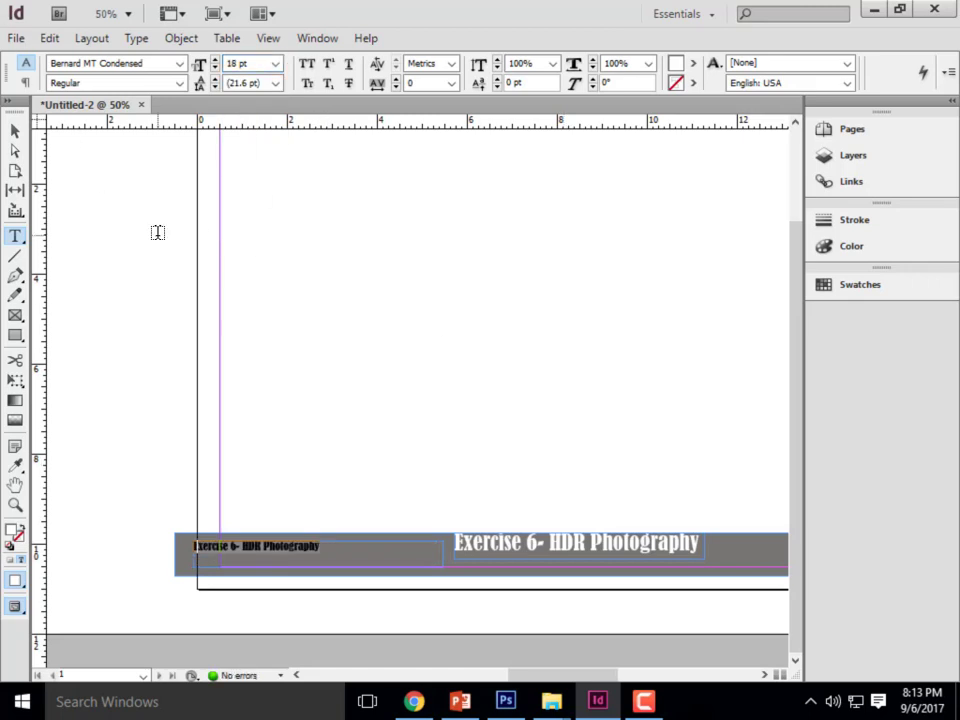
# - Replace the copied frame's text with "Diablo Valley College"
pyautogui.write('Diablo cva')
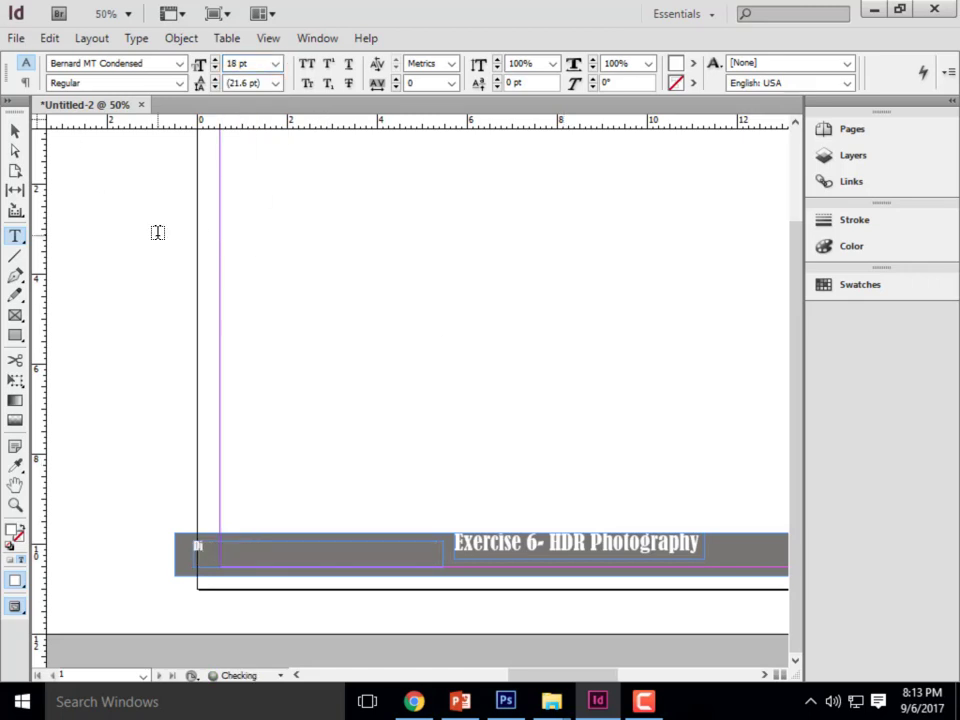
pyautogui.press('BackSpace')
pyautogui.press('BackSpace')
pyautogui.press('BackSpace')
pyautogui.write('Vagle')
pyautogui.press('BackSpace')
pyautogui.press('BackSpace')
pyautogui.press('BackSpace')
pyautogui.press('BackSpace')
pyautogui.write('alley College')
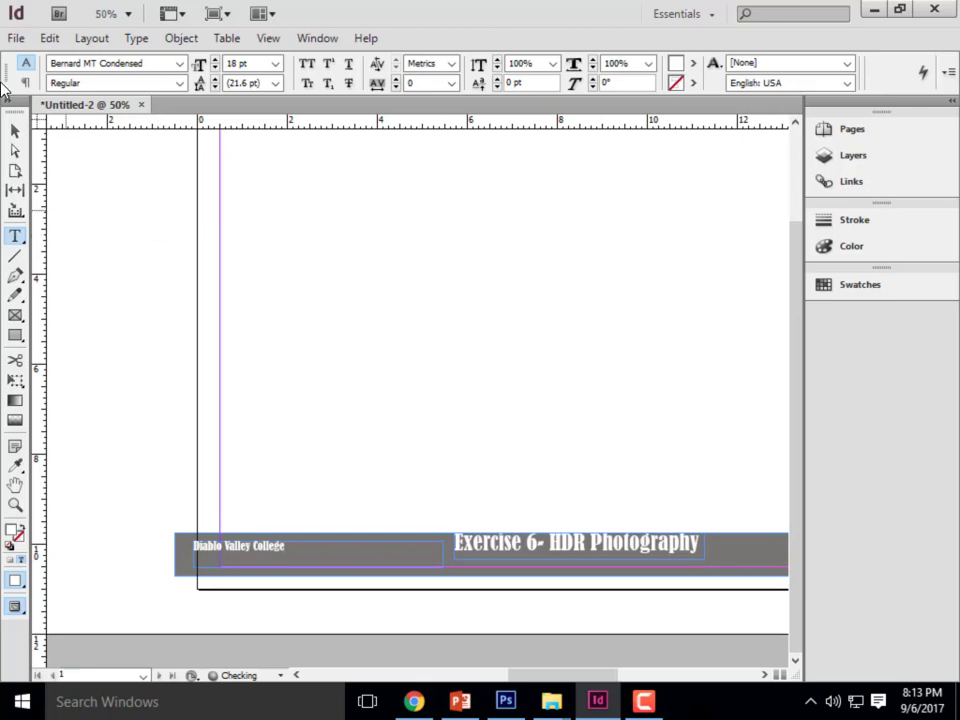
# - Resize the college text frame to about 3.55 by 0.96 in, and add lines for "ARCHI135" and the author's full name
pyautogui.click(15, 132)
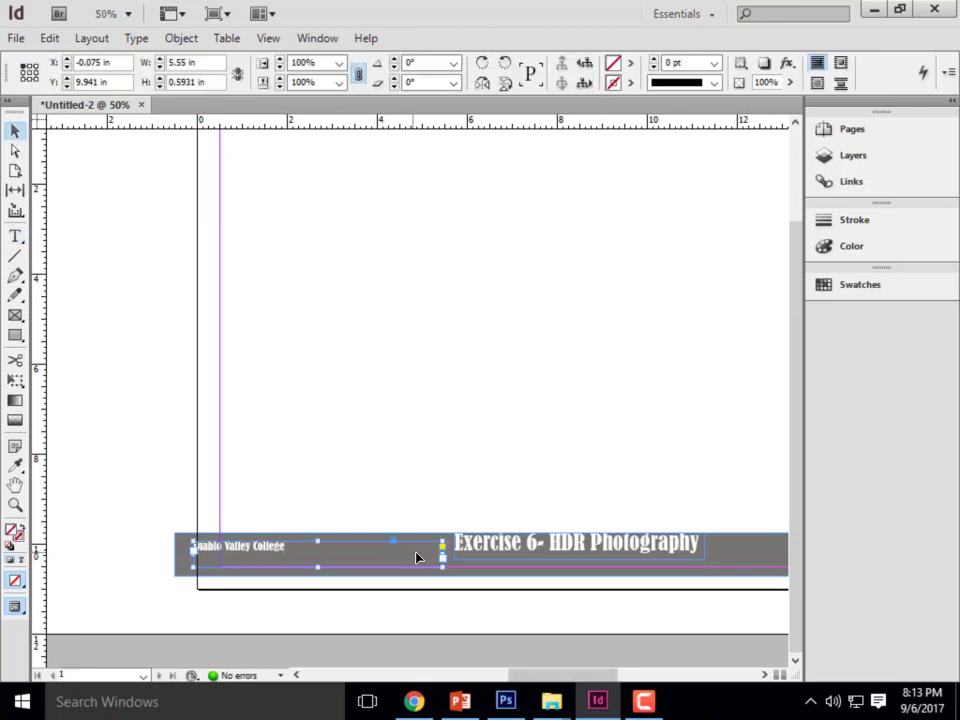
pyautogui.moveTo(445, 567); pyautogui.dragTo(352, 583)
pyautogui.doubleClick(287, 555)
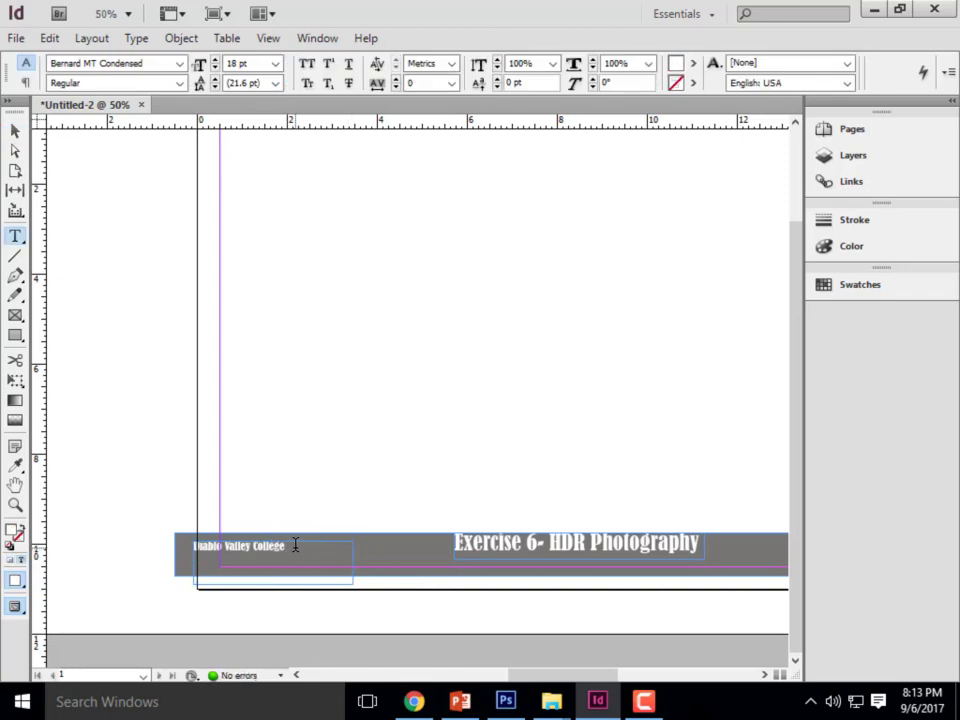
pyautogui.write('All')
pyautogui.write('CHIT')
pyautogui.write('35')
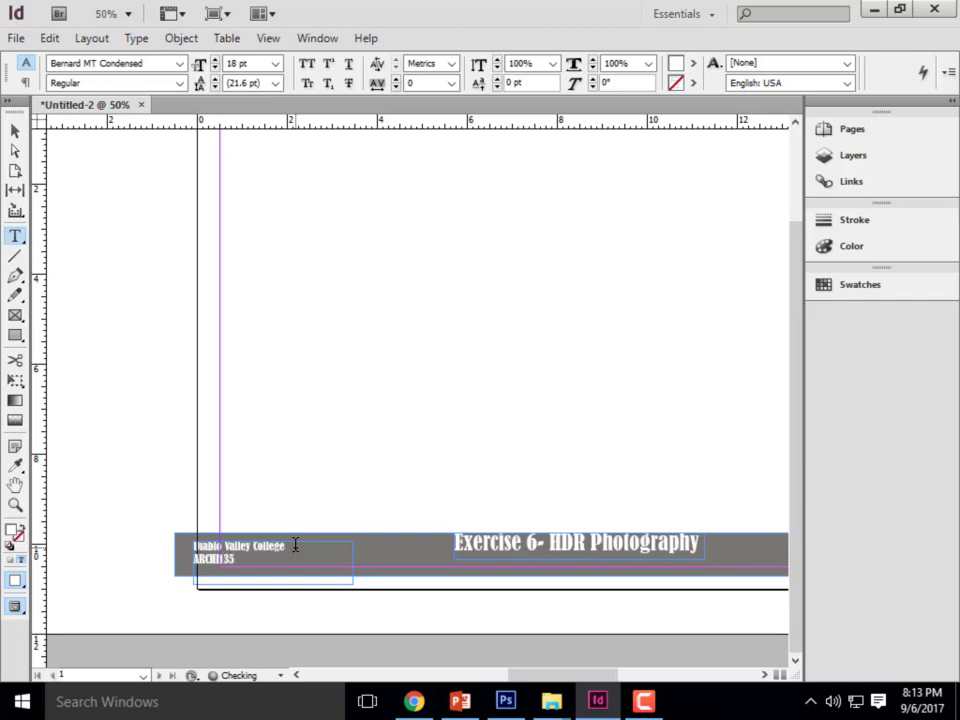
pyautogui.press('Return')
pyautogui.write('Matthew Mead')
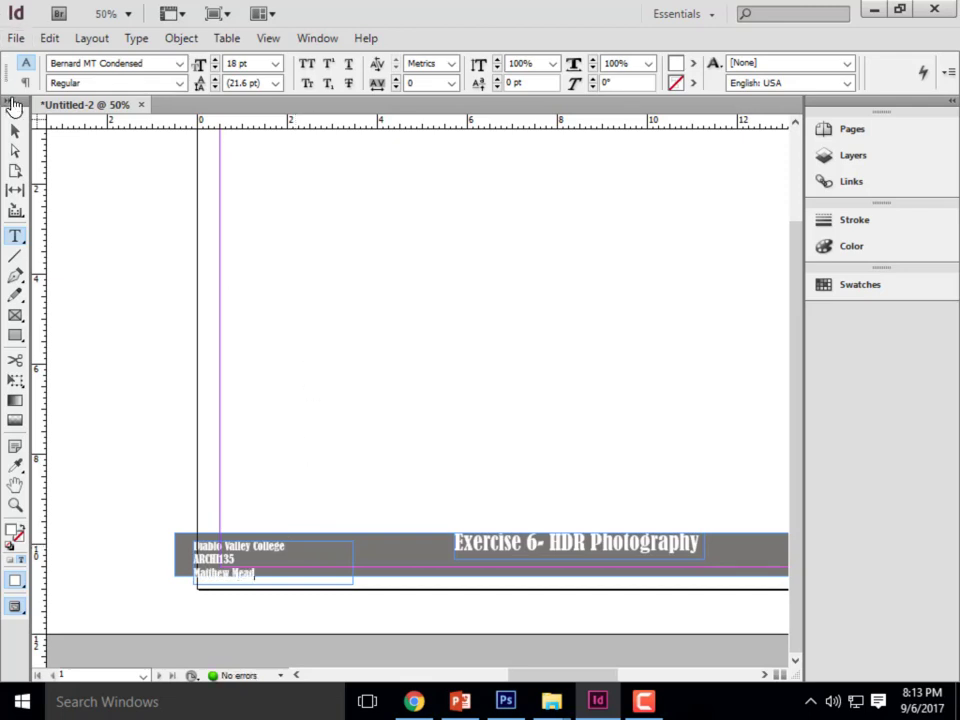
# - Move the college text frame against the page's left margin at about X 0.5 in, Y 9.87 in, and deselect it
pyautogui.click(14, 130)
pyautogui.moveTo(229, 560); pyautogui.dragTo(240, 556)
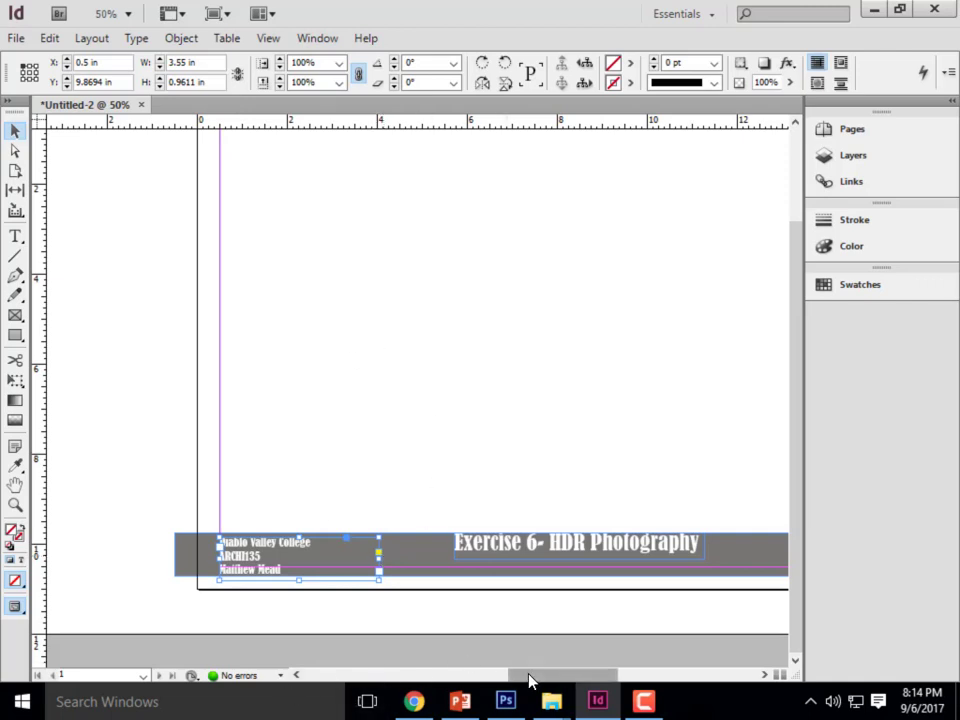
pyautogui.moveTo(529, 681); pyautogui.dragTo(550, 681)
pyautogui.click(51, 229)
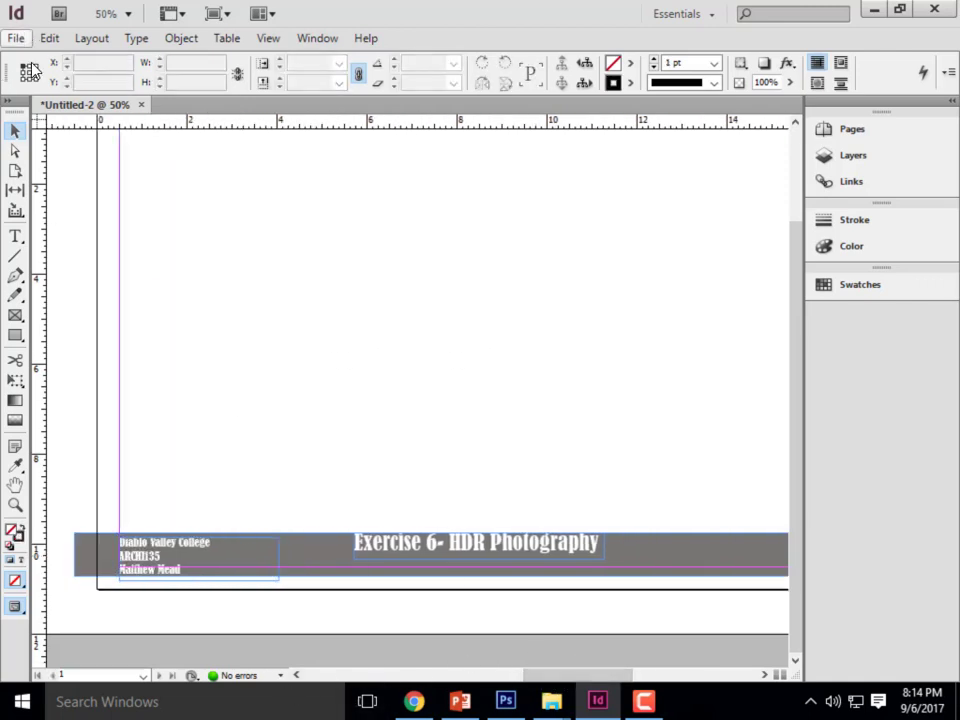
pyautogui.moveTo(507, 707)
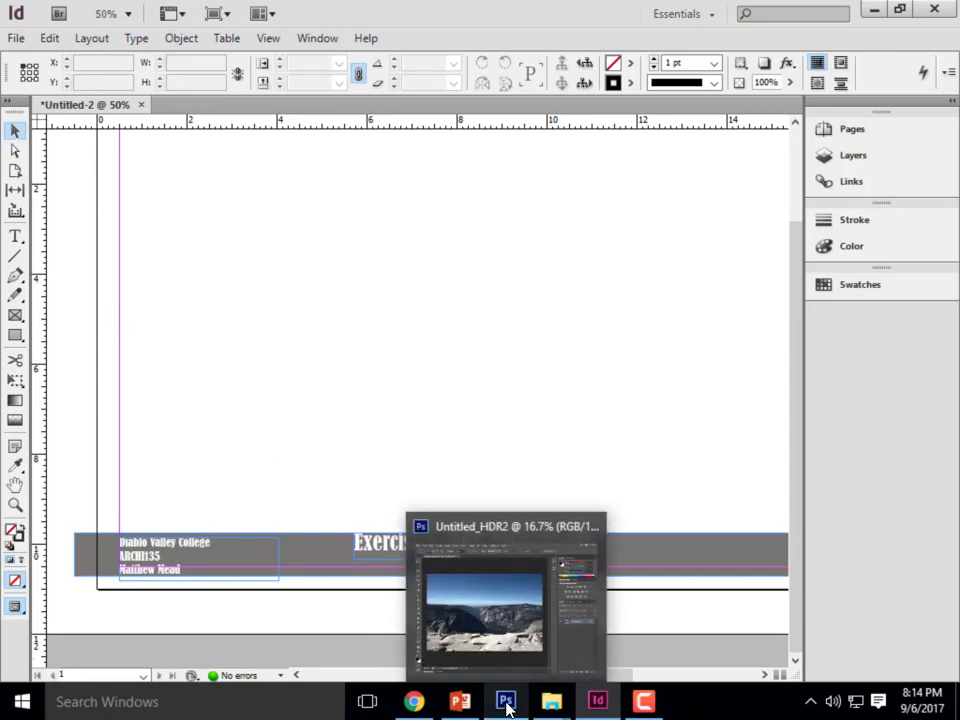
pyautogui.click(16, 336)
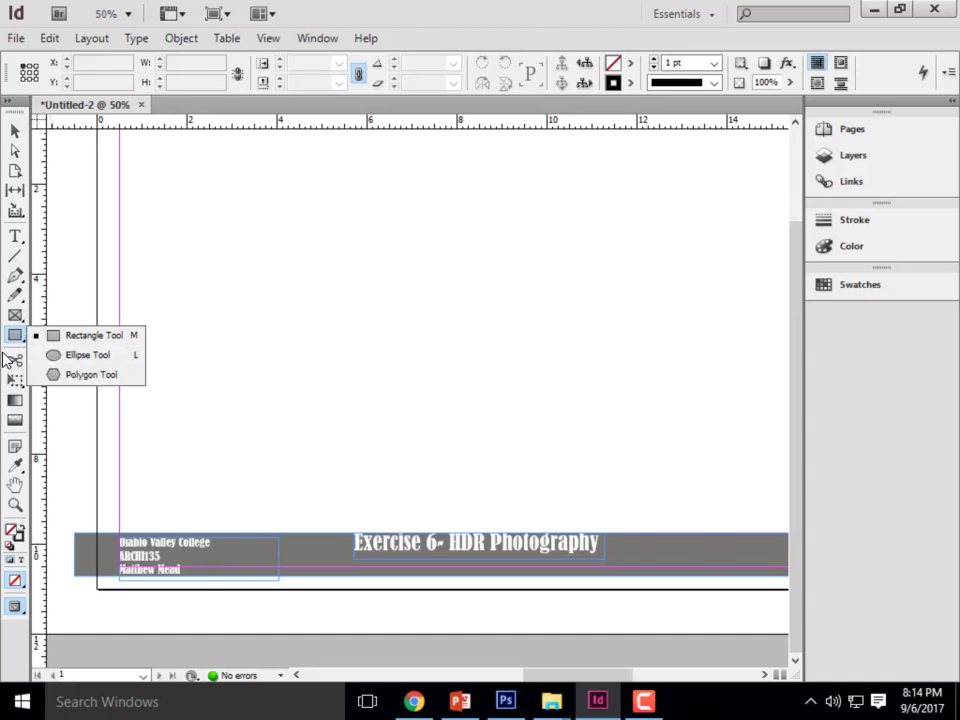
pyautogui.click(15, 257)
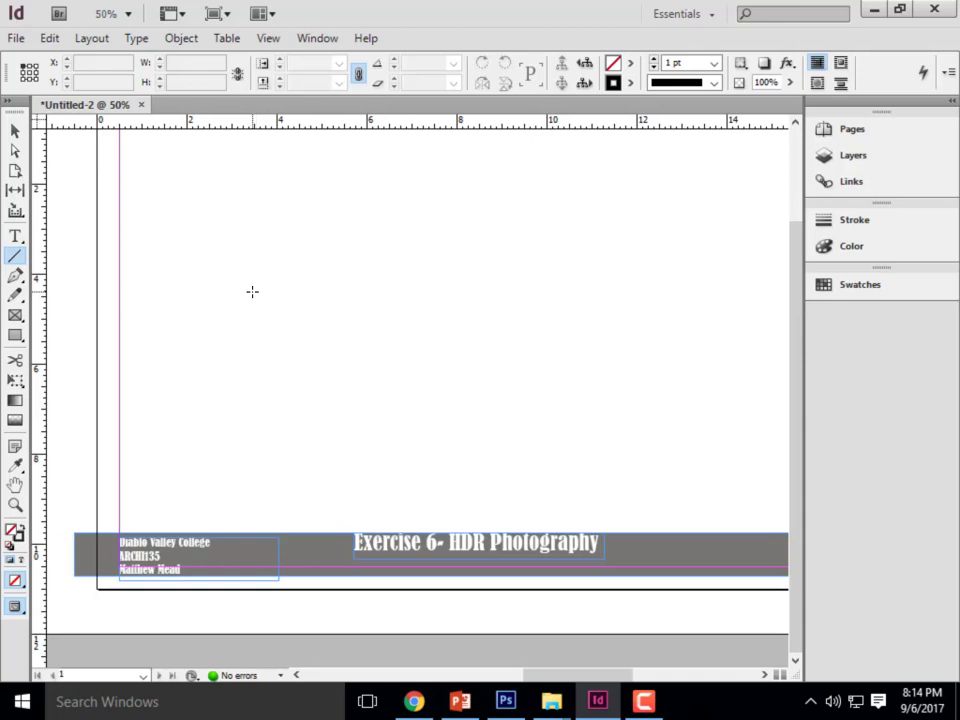
# - Add a second page to the document and return to page 1
pyautogui.click(859, 136)
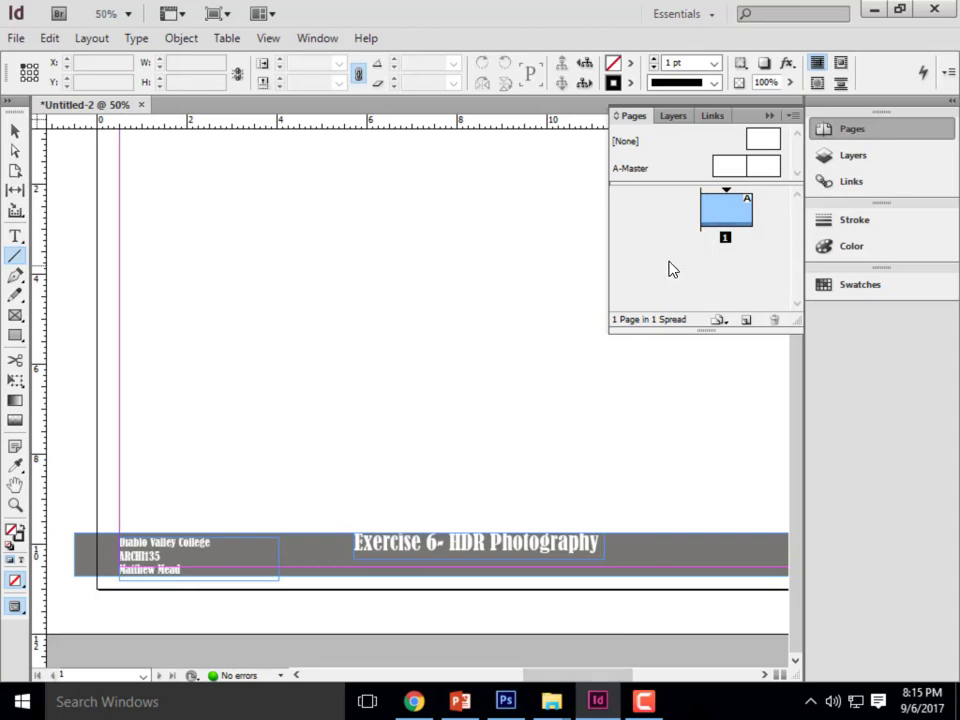
pyautogui.click(746, 320)
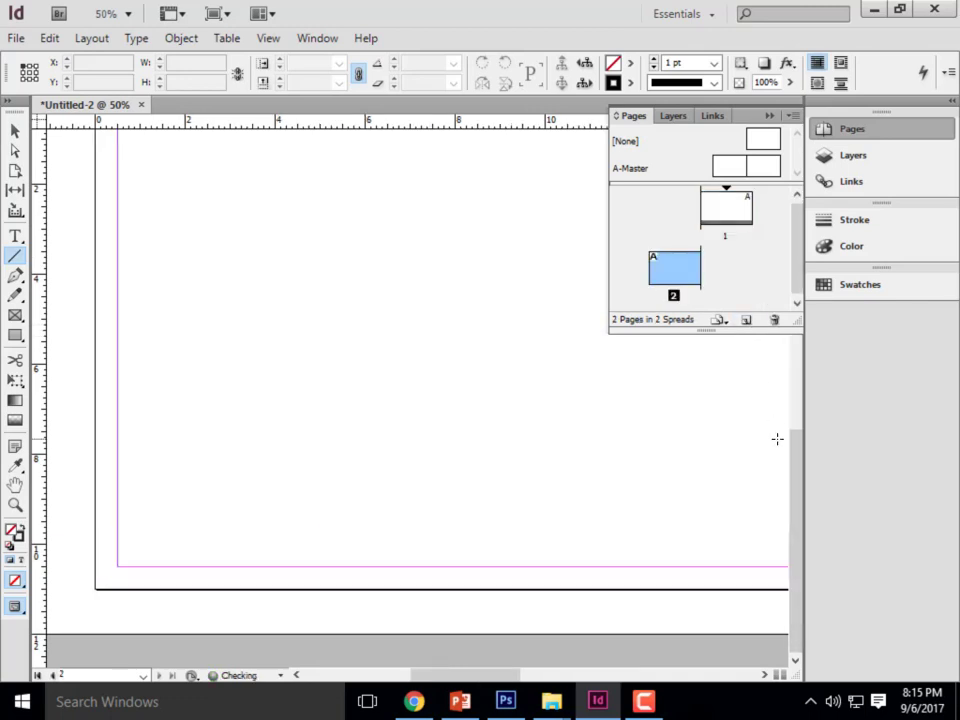
pyautogui.click(724, 210)
pyautogui.doubleClick(720, 206)
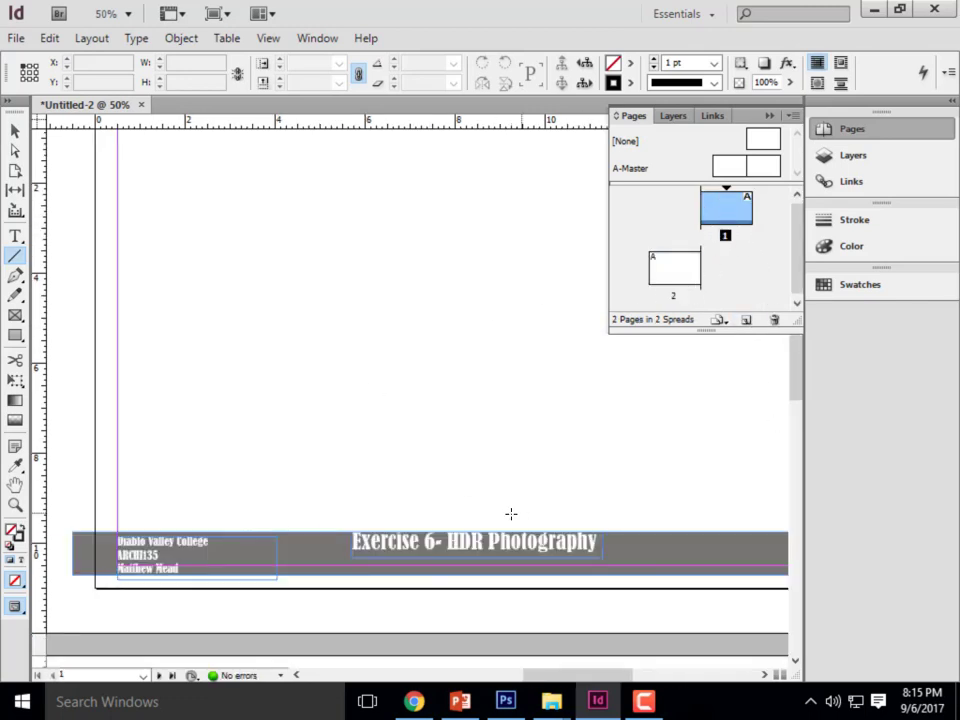
# - Copy the whole title block on page 1, both text frames and the grey bar, and paste it in place on page 2
pyautogui.click(14, 130)
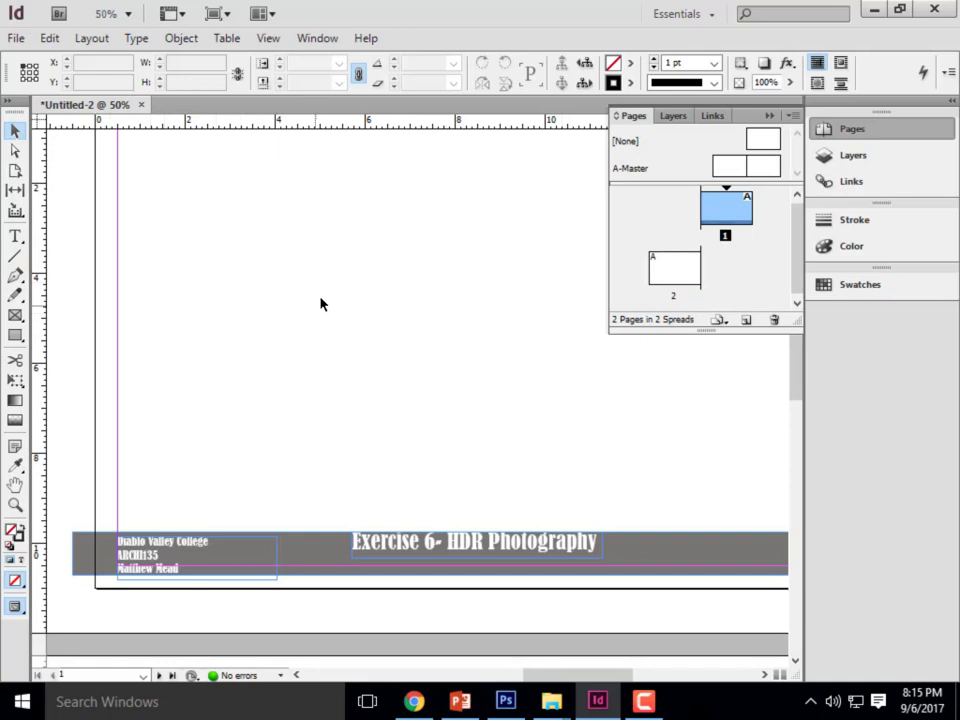
pyautogui.hotkey('ctrl', '-')
pyautogui.moveTo(625, 445); pyautogui.dragTo(178, 386)
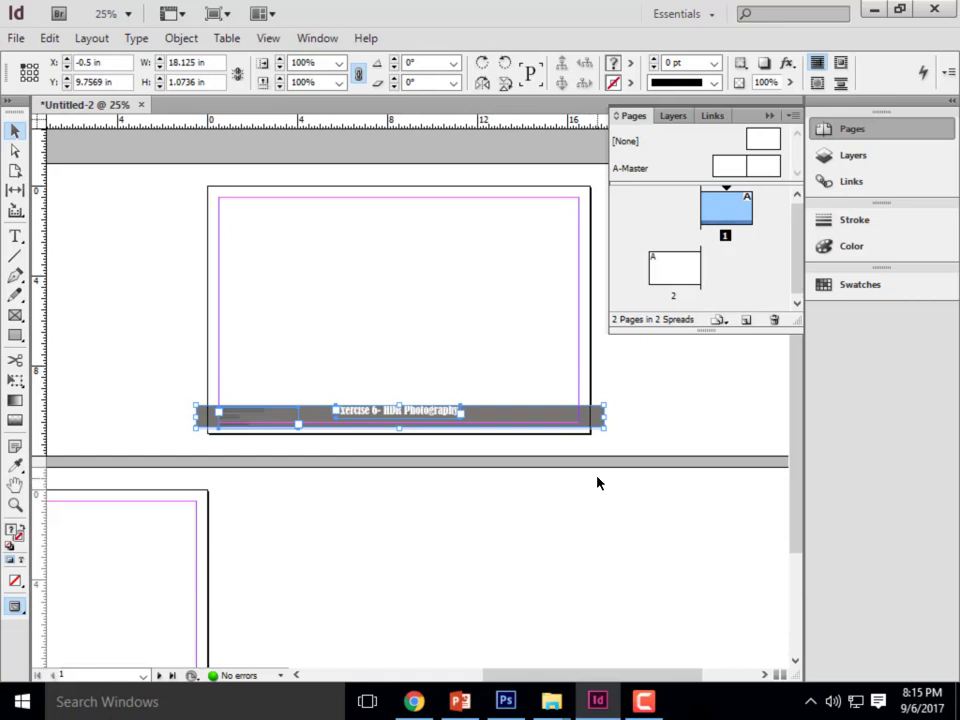
pyautogui.hotkey('ctrl', '-')
pyautogui.scroll(1, 222, 338)
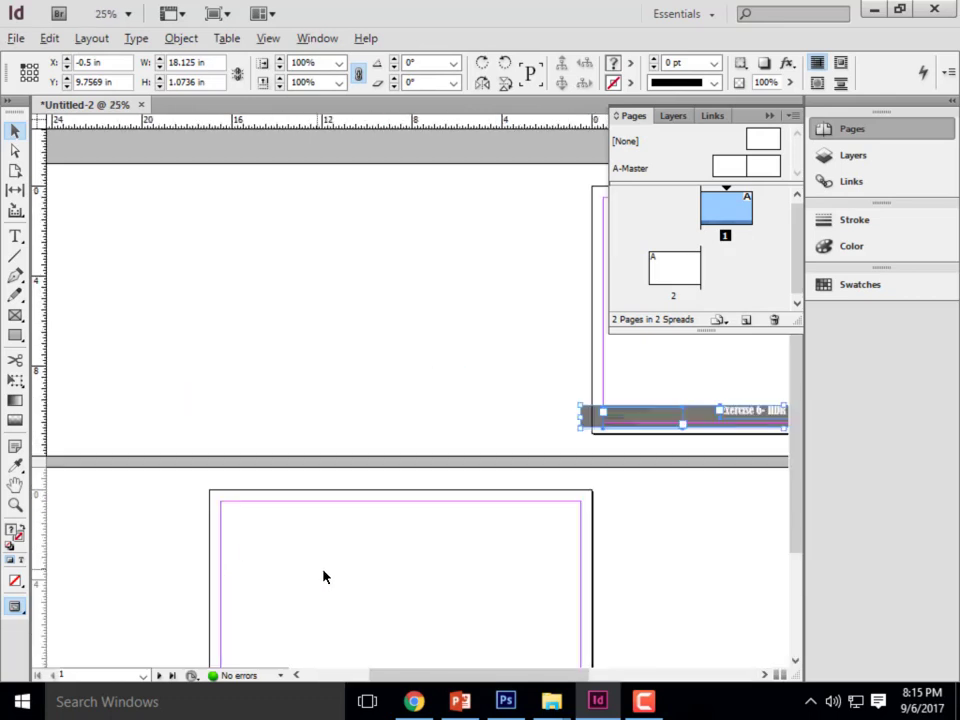
pyautogui.scroll(-2, 358, 405)
pyautogui.scroll(1, 392, 528)
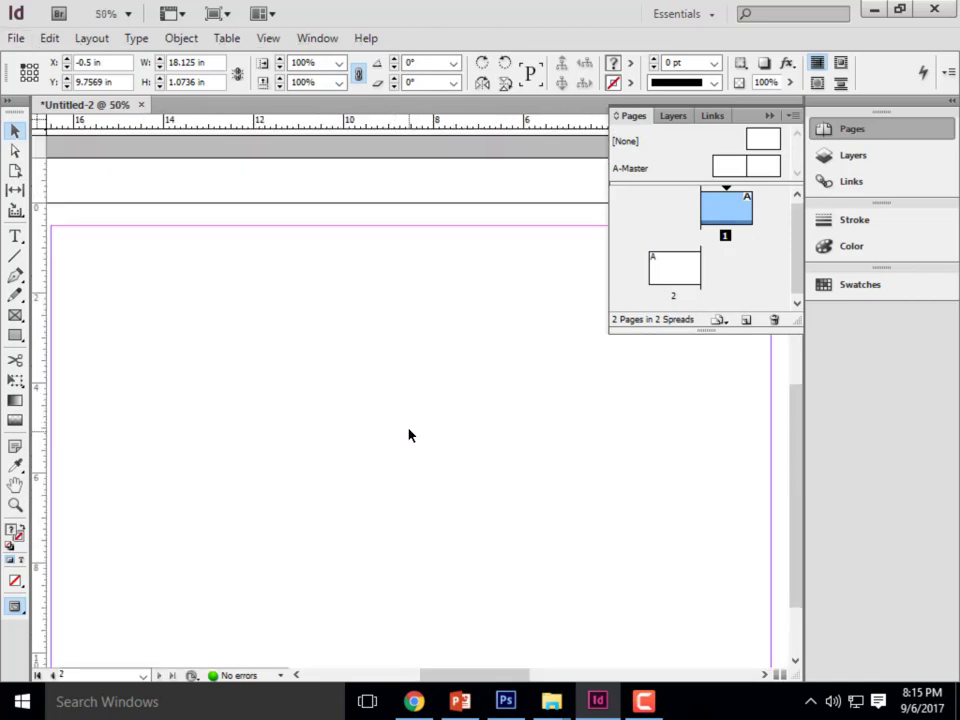
pyautogui.scroll(-3, 409, 435)
pyautogui.rightClick(283, 470)
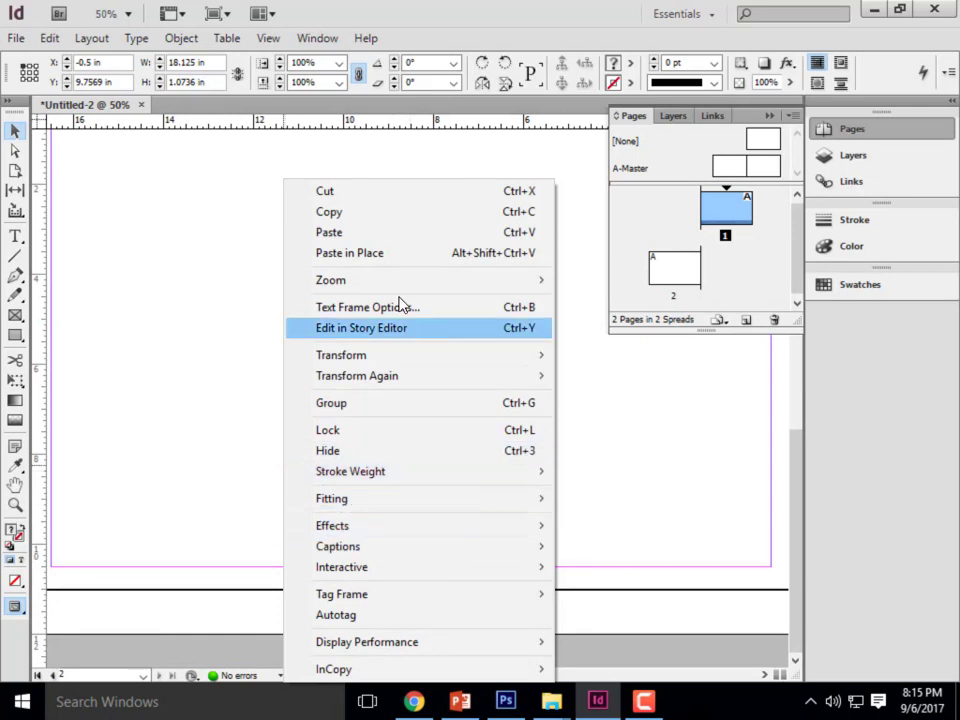
pyautogui.click(392, 256)
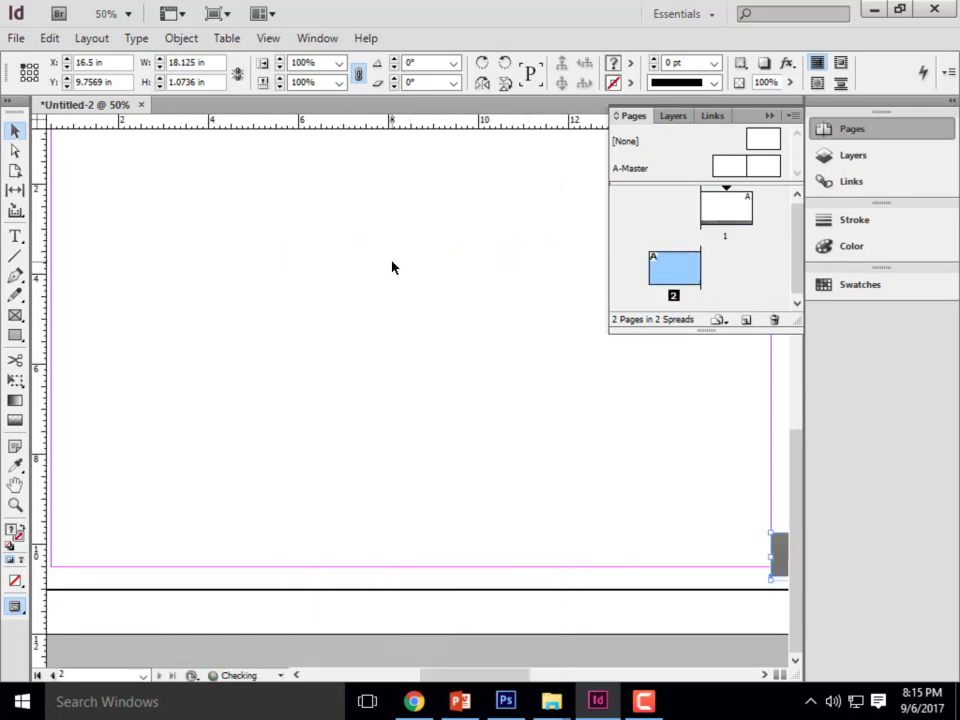
# - Delete the pasted title block from the second page's spread
pyautogui.scroll(-2, 308, 522)
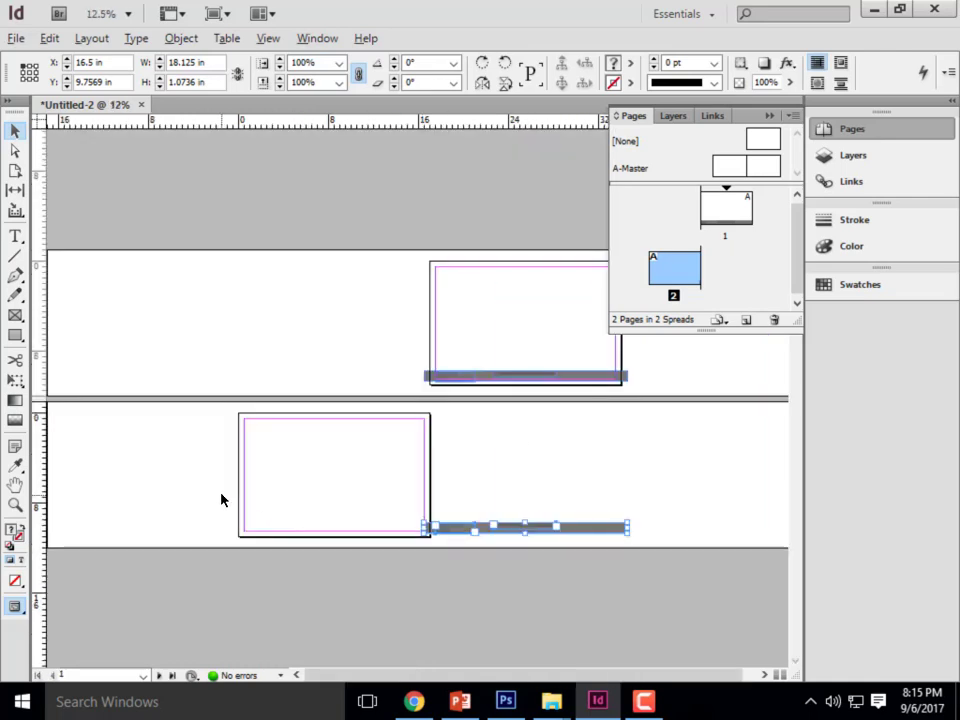
pyautogui.scroll(1, 497, 544)
pyautogui.scroll(-3, 660, 600)
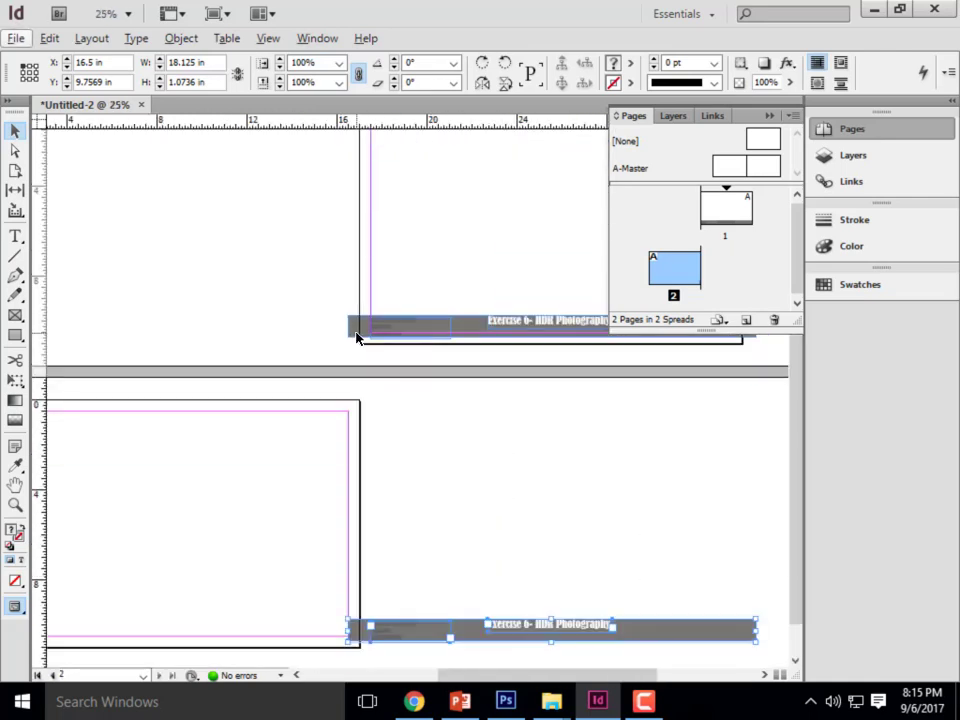
pyautogui.click(668, 613)
pyautogui.moveTo(771, 640); pyautogui.dragTo(255, 525)
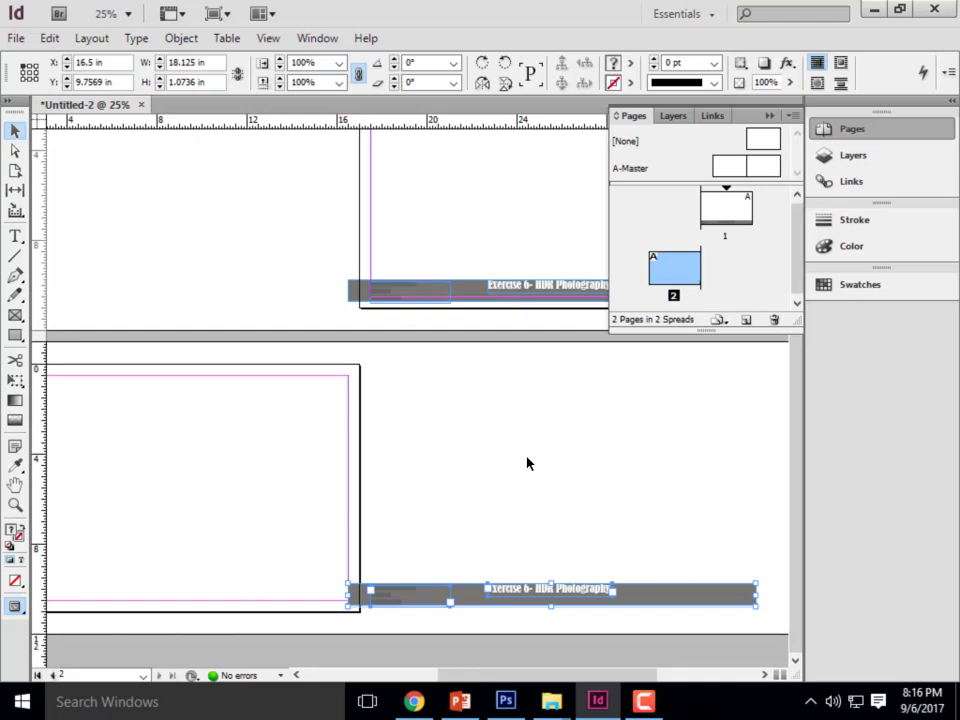
pyautogui.press('Delete')
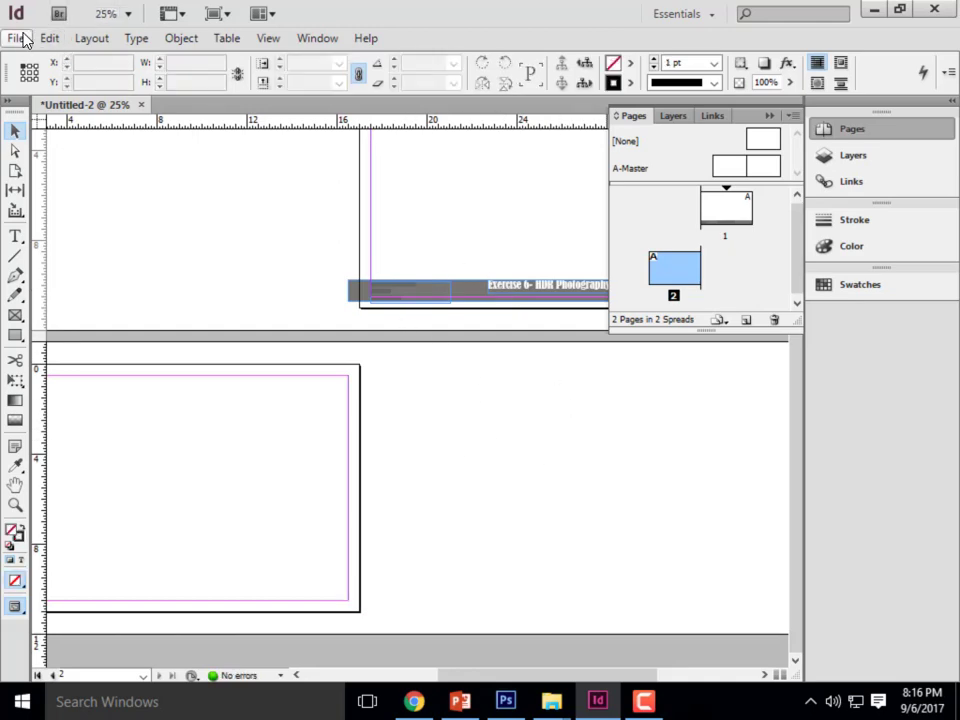
# - Create a new Tabloid landscape print document with facing pages turned off, and add a second page to it
pyautogui.click(13, 40)
pyautogui.moveTo(35, 62)
pyautogui.click(356, 71)
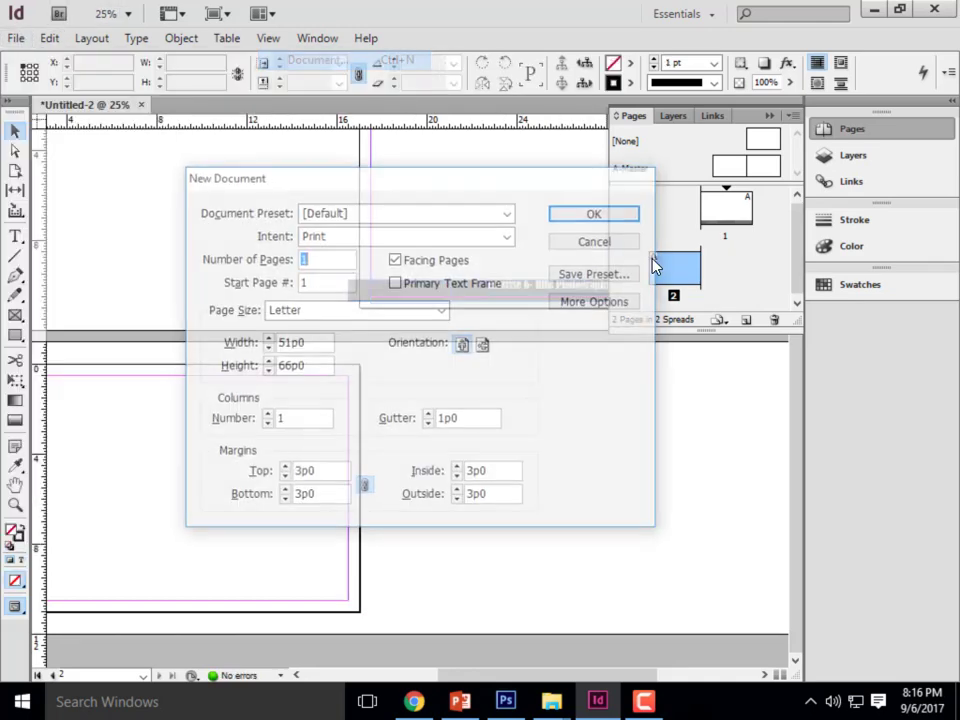
pyautogui.click(396, 259)
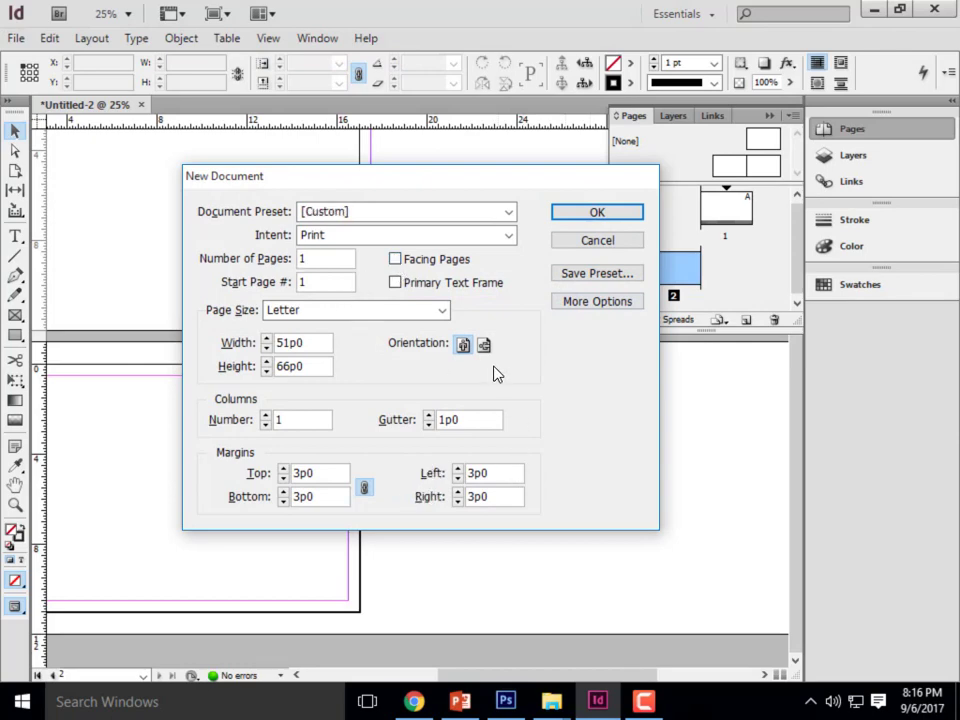
pyautogui.click(484, 344)
pyautogui.click(360, 310)
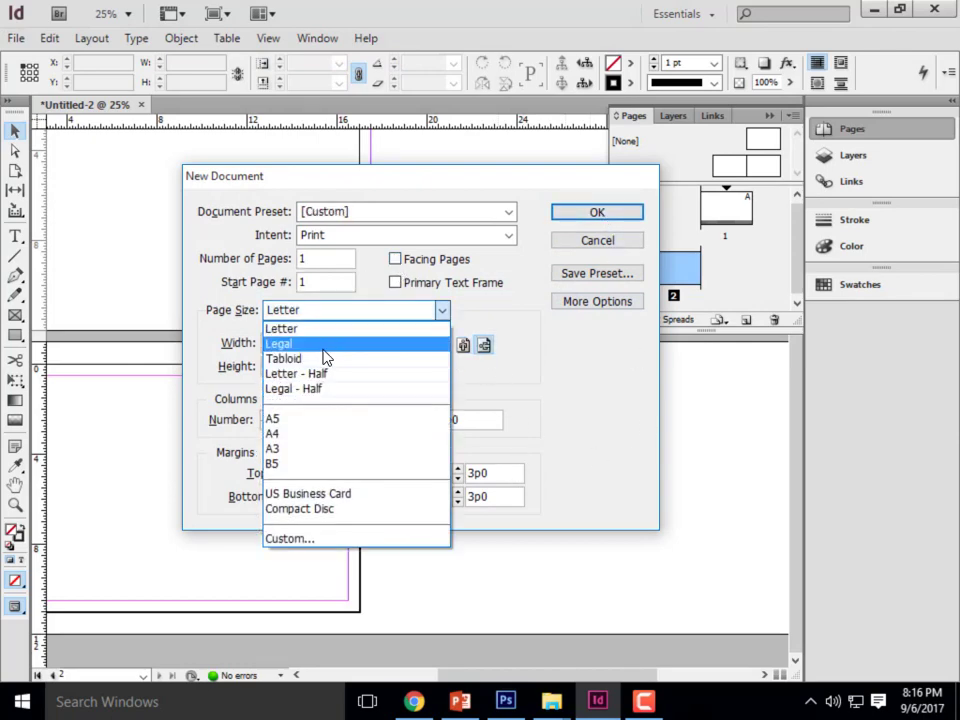
pyautogui.click(328, 358)
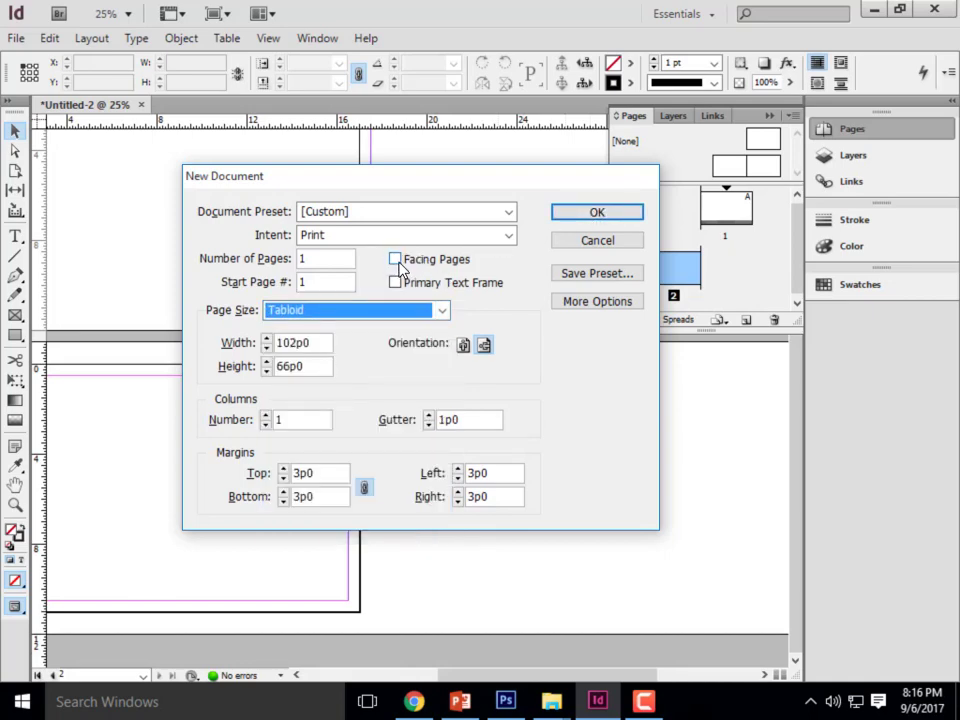
pyautogui.click(597, 213)
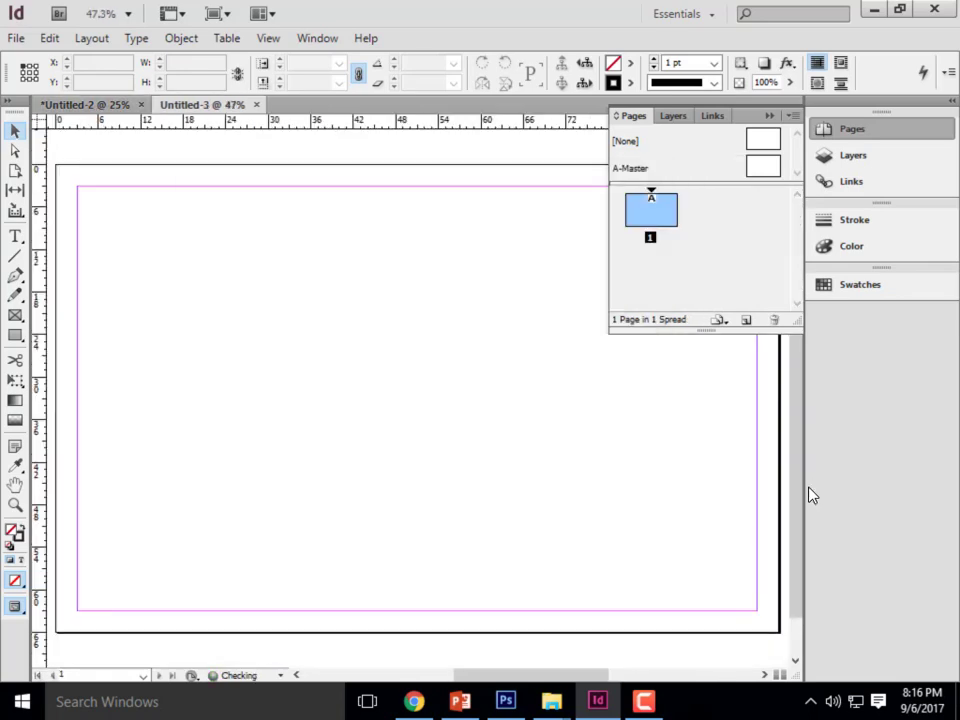
pyautogui.click(745, 321)
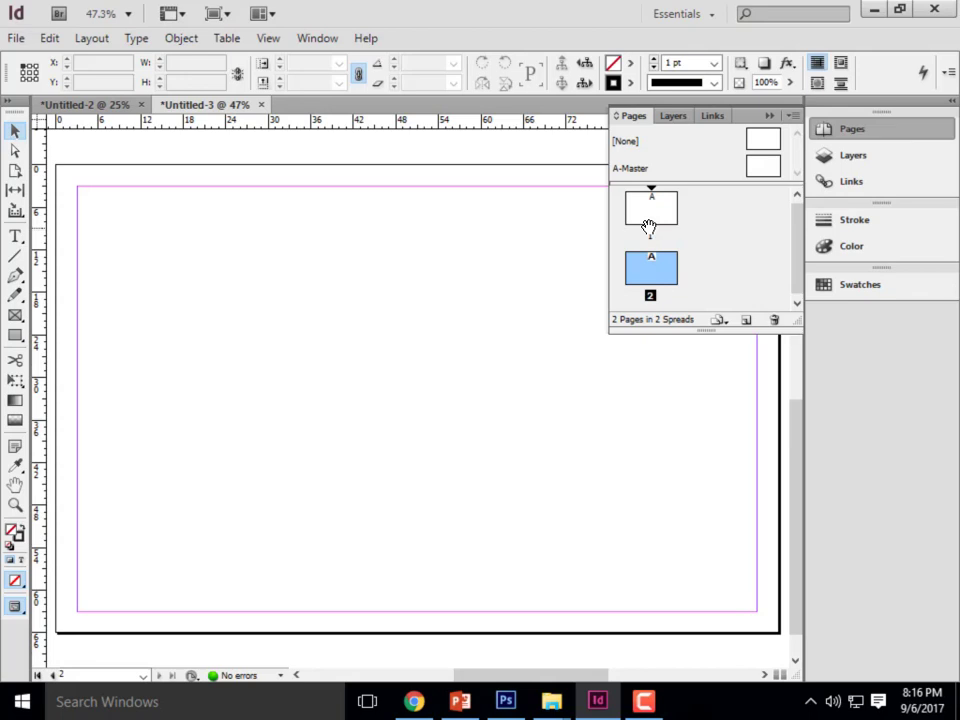
# - Copy the title block from Untitled-2 into page 2 of Untitled-3 and place it along the page's lower edge at about X 0p0, Y 58p9.6
pyautogui.click(122, 104)
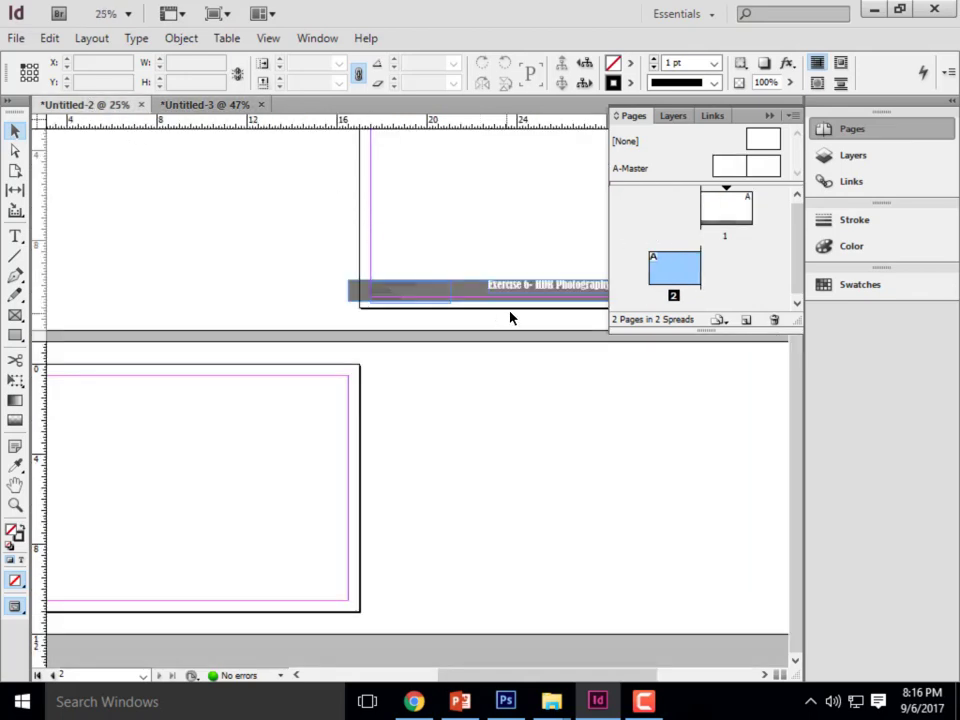
pyautogui.moveTo(317, 227); pyautogui.dragTo(499, 358)
pyautogui.click(212, 104)
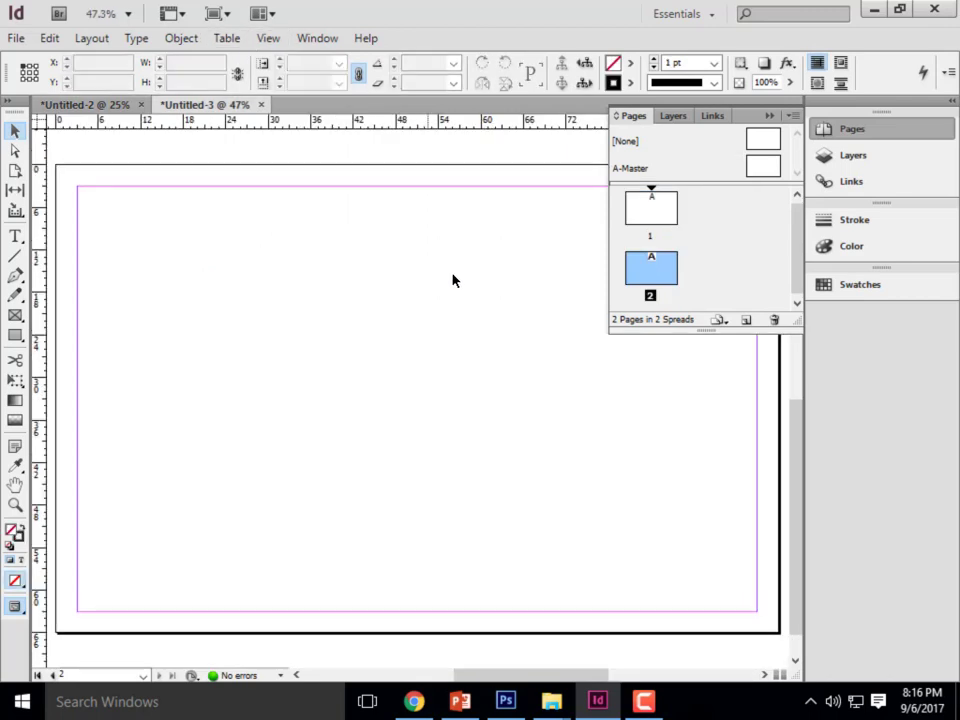
pyautogui.click(660, 216)
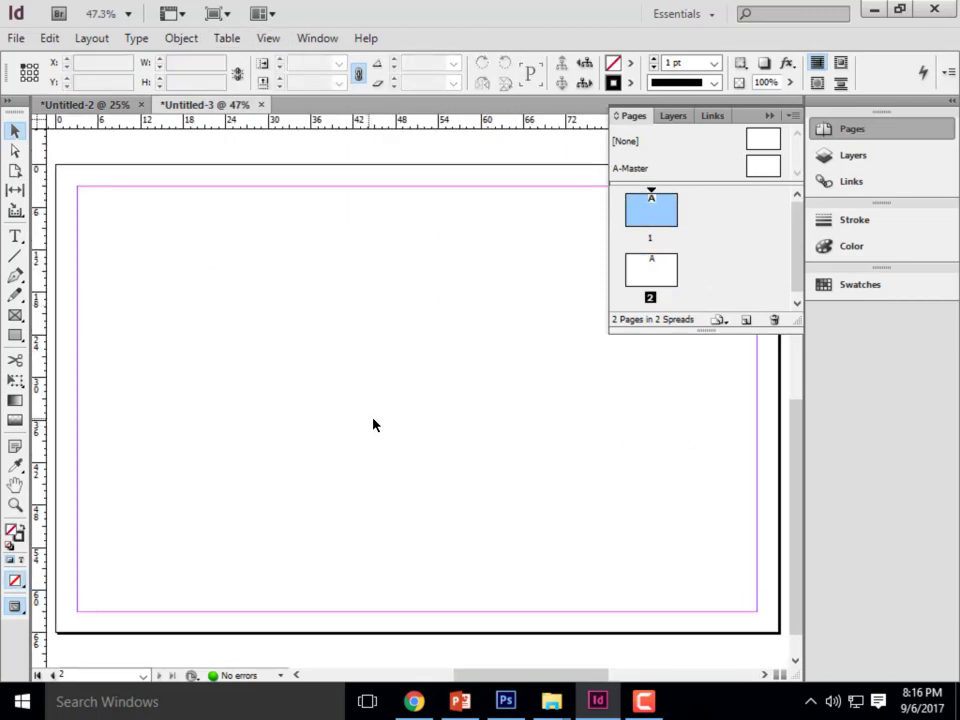
pyautogui.hotkey('ctrl', 'v')
pyautogui.moveTo(298, 399); pyautogui.dragTo(282, 605)
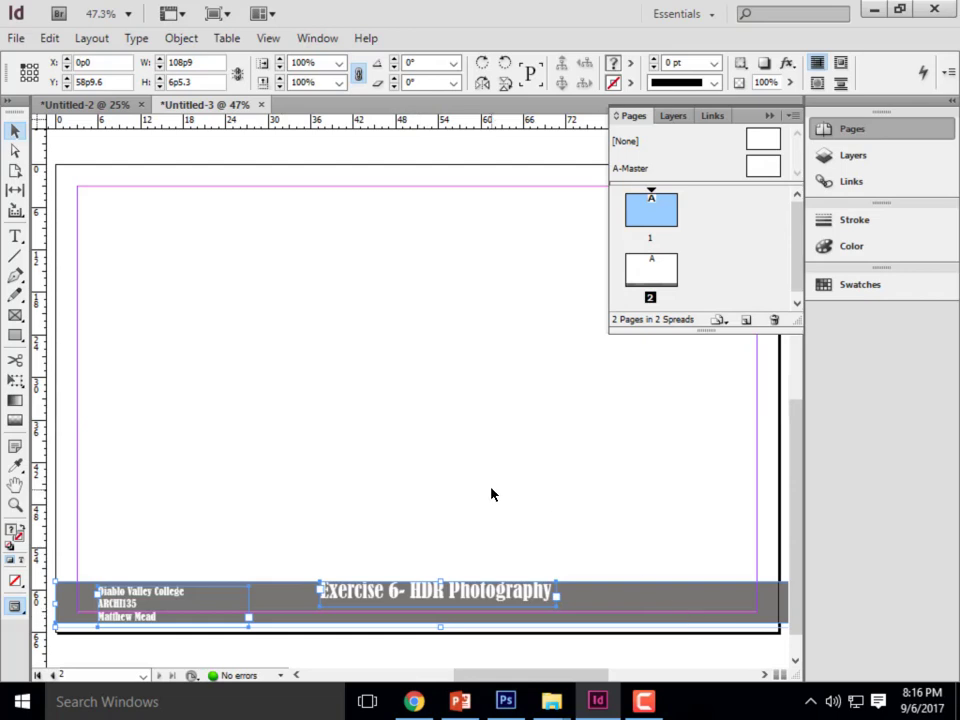
# - Paste the title block in place on page 1 of Untitled-3 and collapse the Pages panel
pyautogui.scroll(-1, 503, 396)
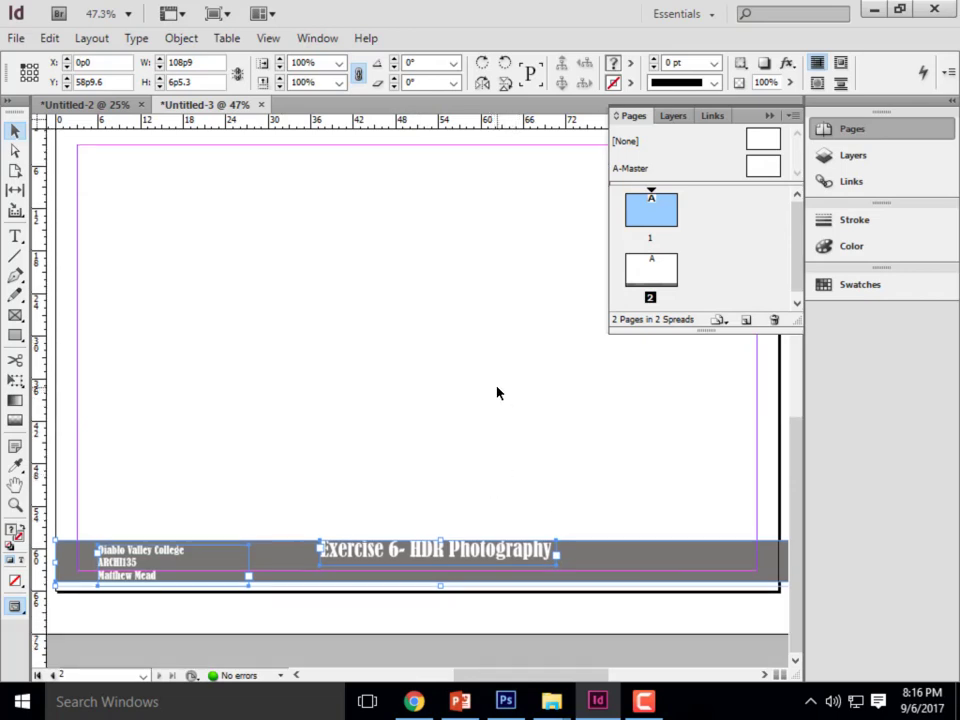
pyautogui.doubleClick(668, 228)
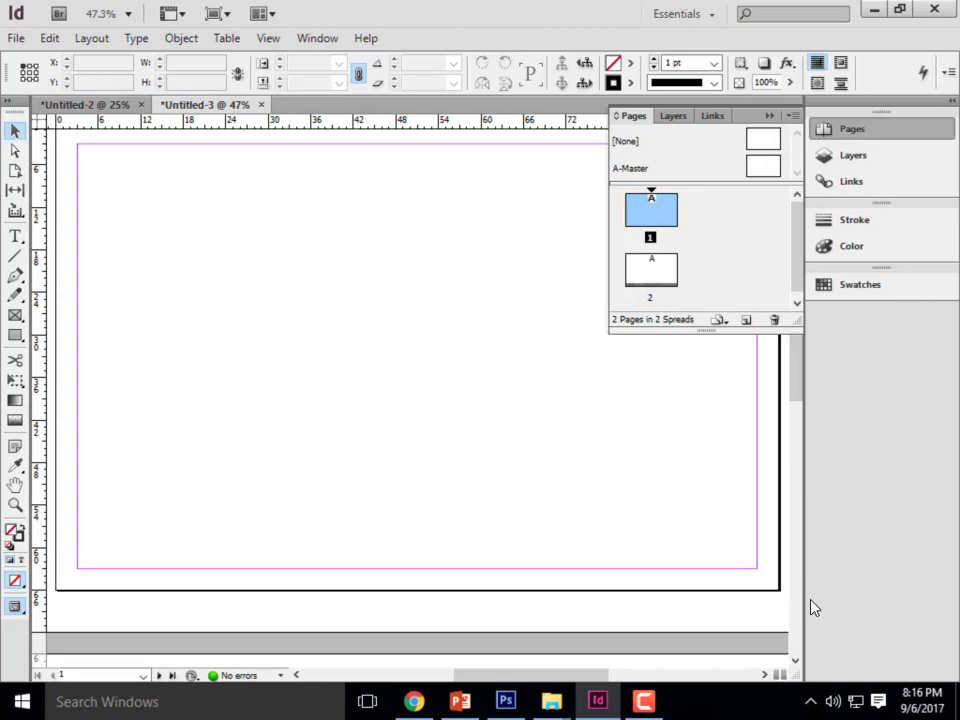
pyautogui.rightClick(313, 405)
pyautogui.click(379, 437)
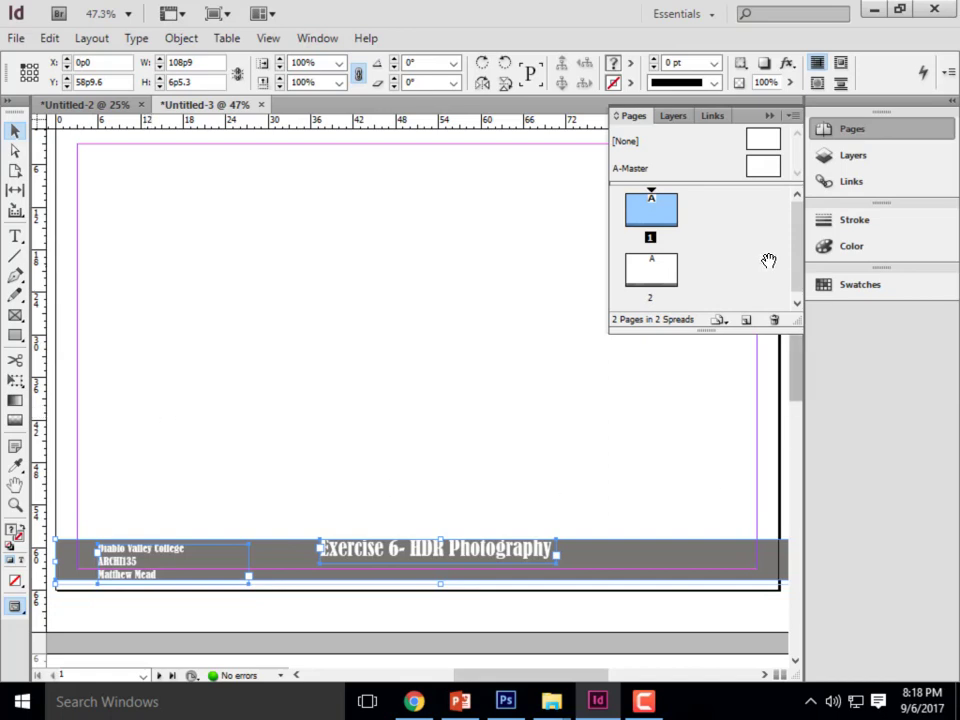
pyautogui.click(768, 118)
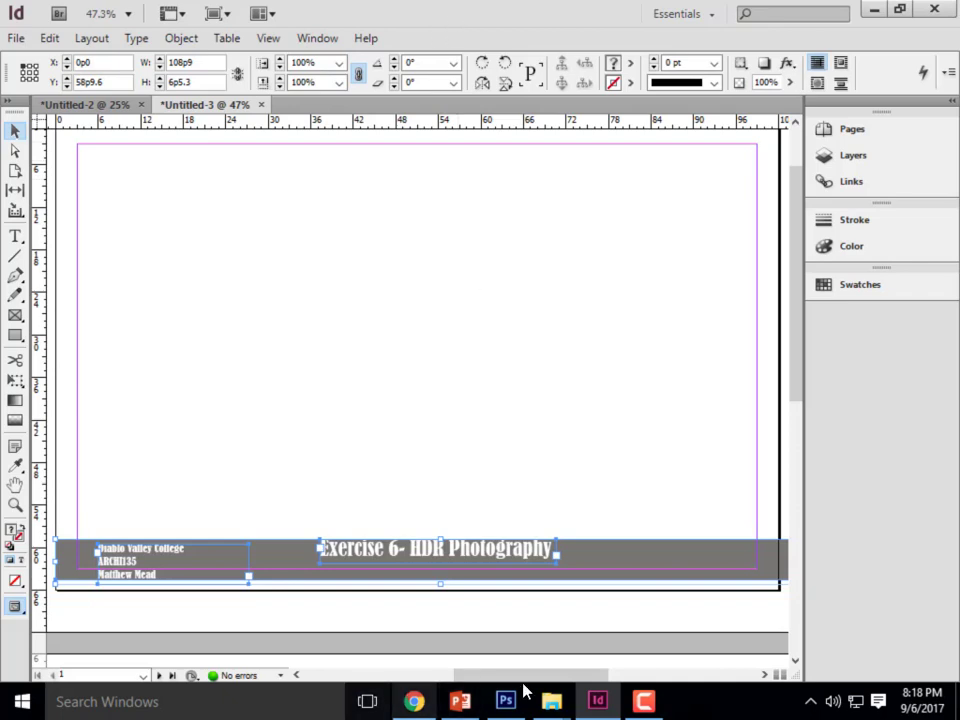
# - Place the Pro-HDR-X-iPhone-Photos-11 image from the Sample 4 Images folder on page 1 at about X 11p4.8, Y 12p7.2
pyautogui.moveTo(551, 701)
pyautogui.click(540, 619)
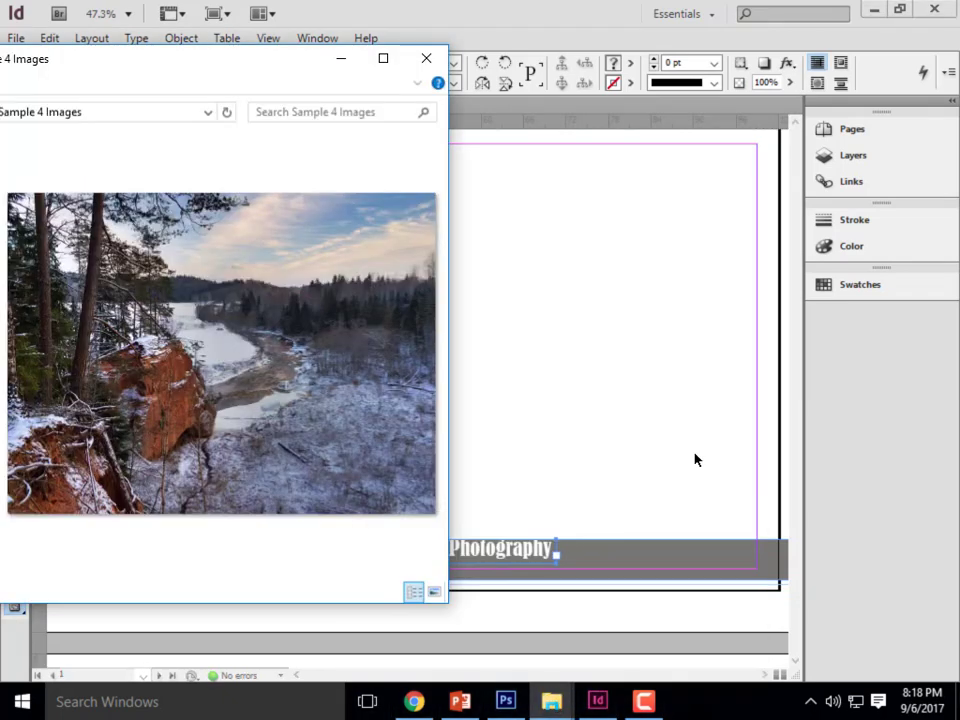
pyautogui.moveTo(85, 58); pyautogui.dragTo(590, 57)
pyautogui.moveTo(700, 77); pyautogui.dragTo(778, 84)
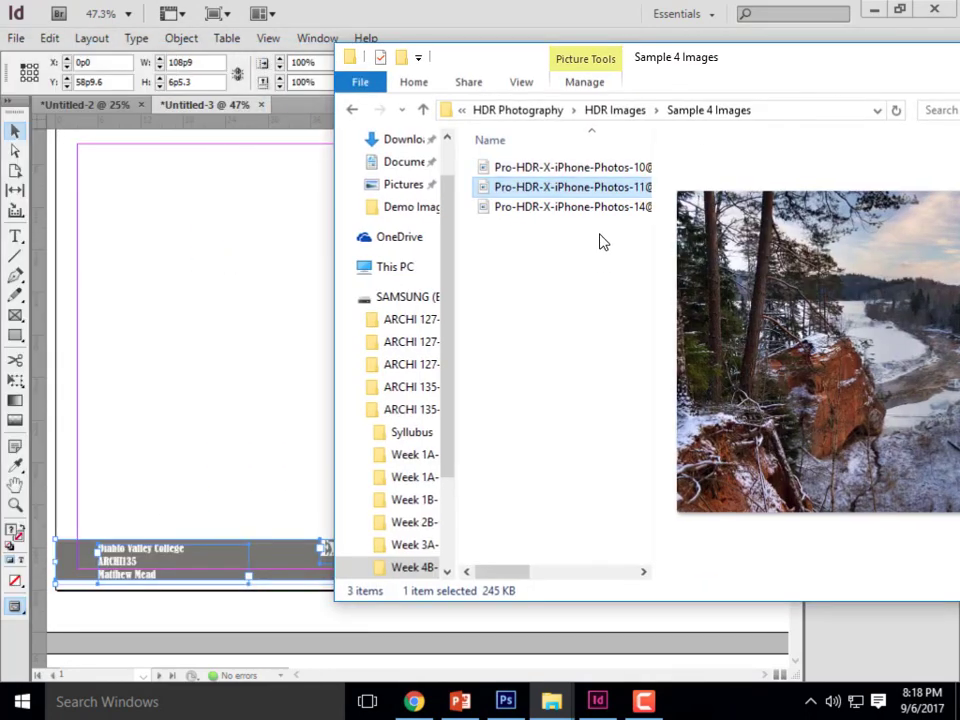
pyautogui.moveTo(574, 188); pyautogui.dragTo(200, 290)
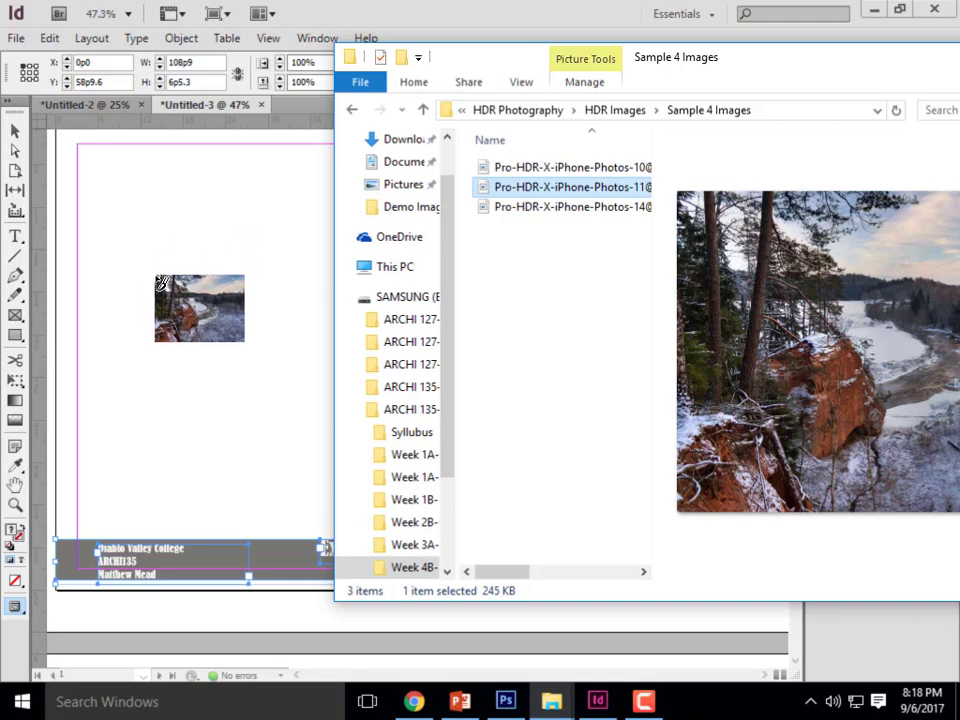
pyautogui.moveTo(136, 212); pyautogui.dragTo(136, 212)
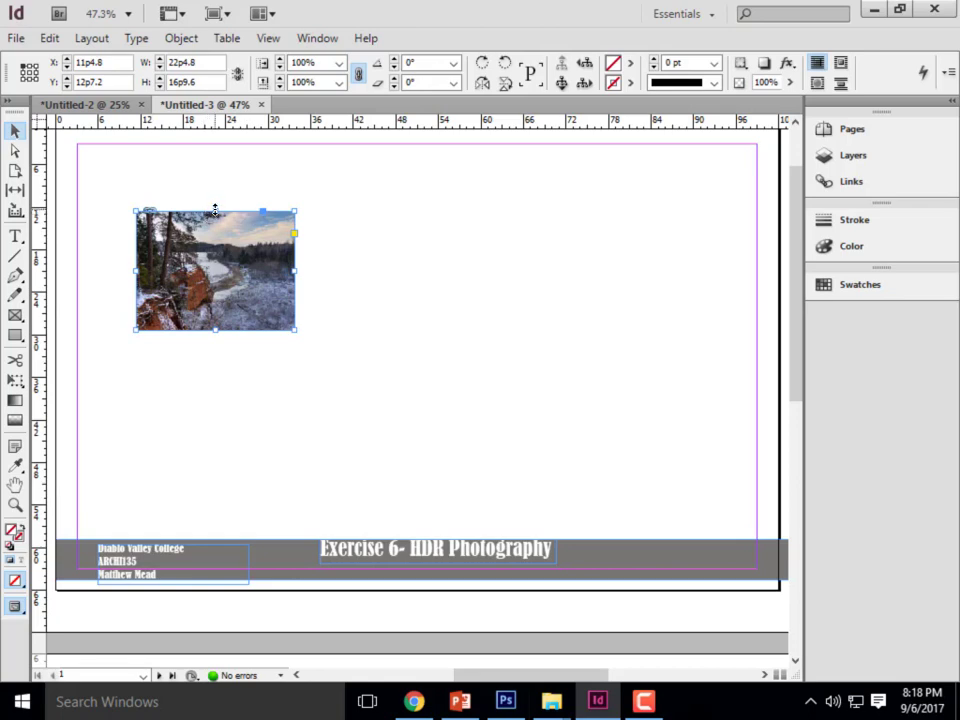
# - Crop the landscape photo by shrinking its frame from several sides to about 12p9.6 by 12p9.6, and deselect it
pyautogui.moveTo(215, 209); pyautogui.dragTo(215, 216)
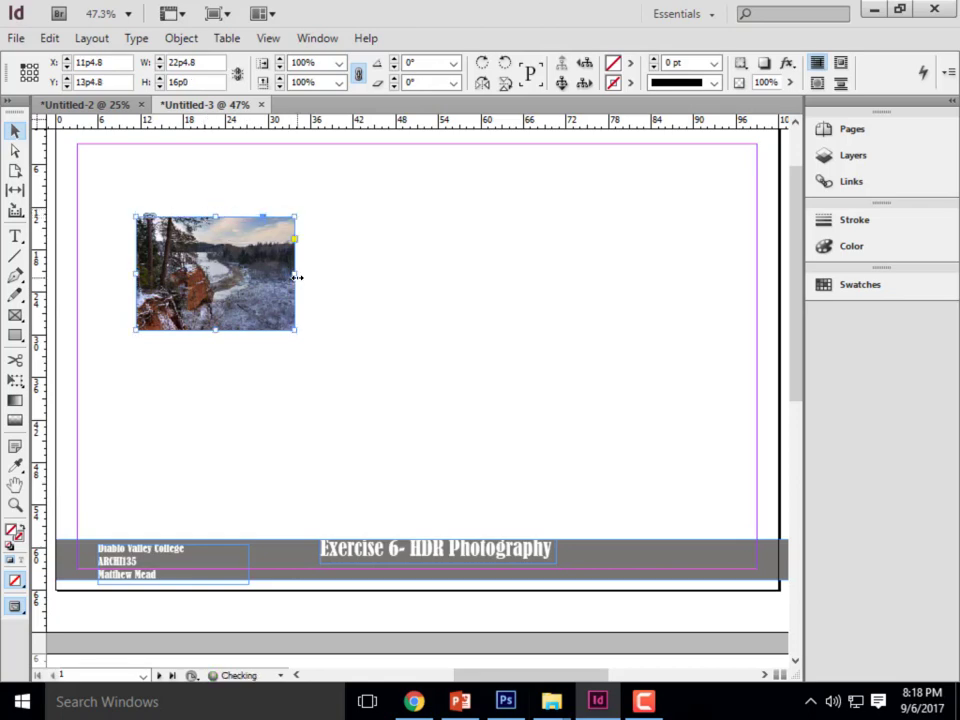
pyautogui.moveTo(295, 272); pyautogui.dragTo(275, 273)
pyautogui.moveTo(206, 331); pyautogui.dragTo(211, 324)
pyautogui.moveTo(139, 272); pyautogui.dragTo(142, 274)
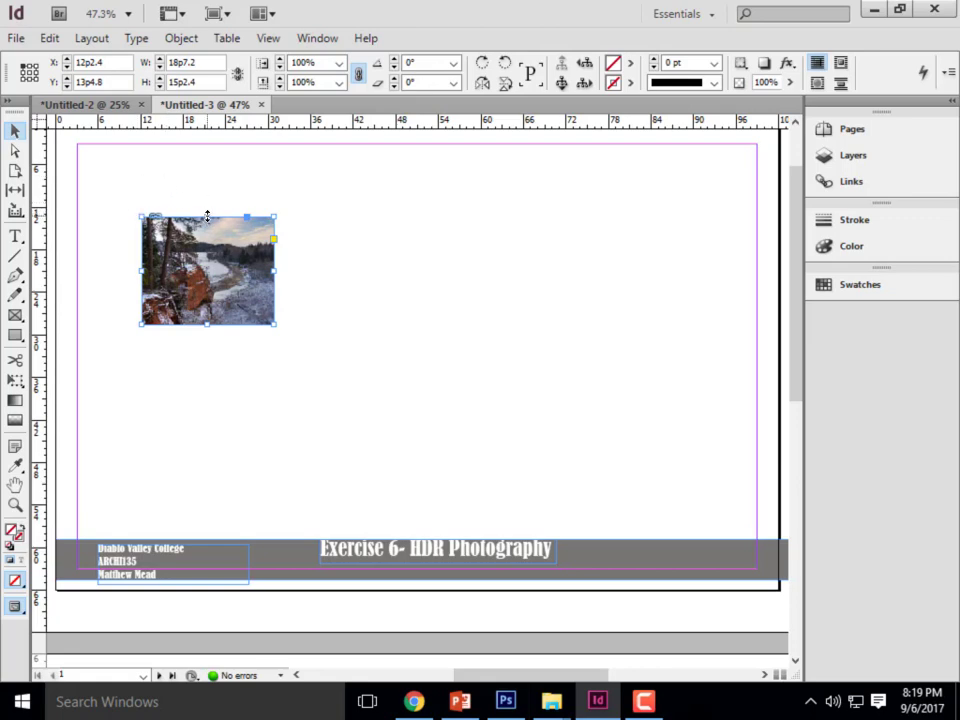
pyautogui.moveTo(203, 215); pyautogui.dragTo(202, 234)
pyautogui.moveTo(272, 278); pyautogui.dragTo(234, 278)
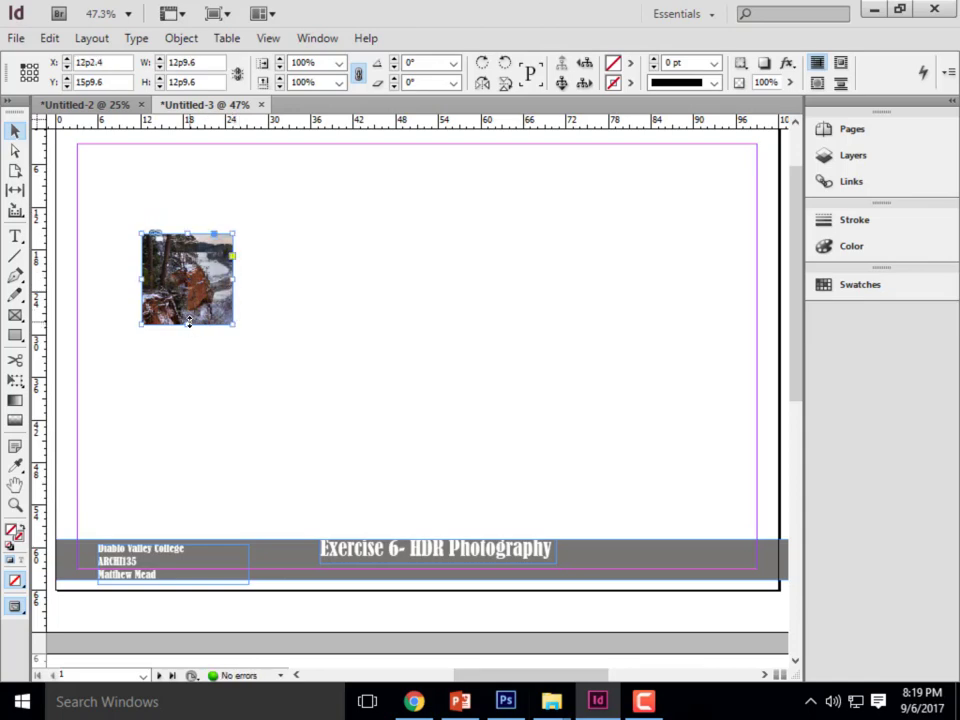
pyautogui.click(268, 448)
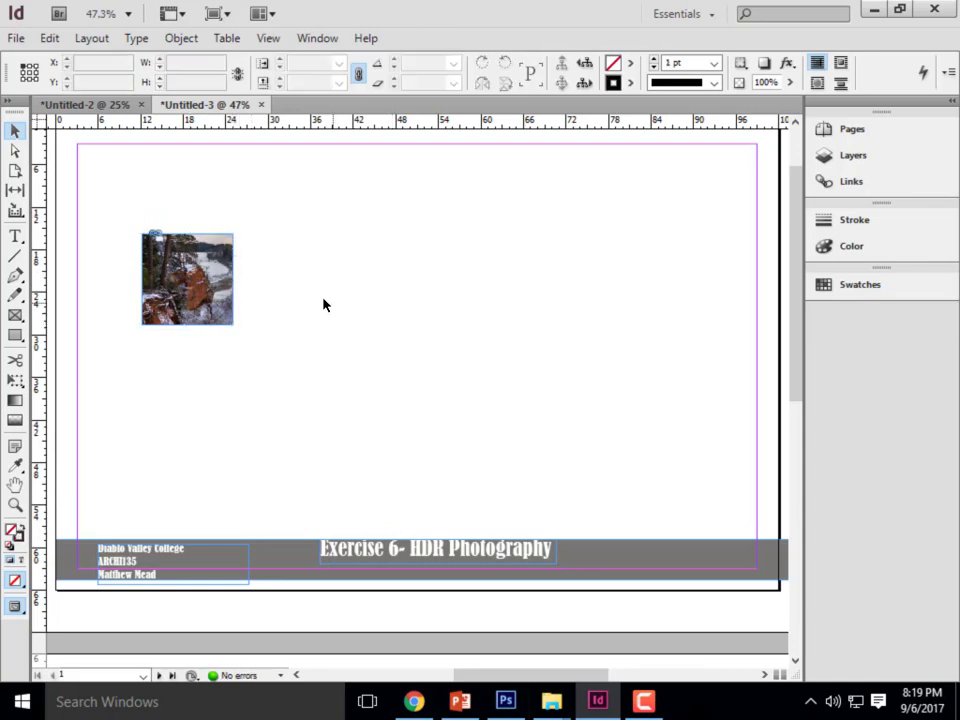
# - Widen the cropped photo's frame to about 15p9.6 to reveal more of the image
pyautogui.click(187, 279)
pyautogui.click(225, 393)
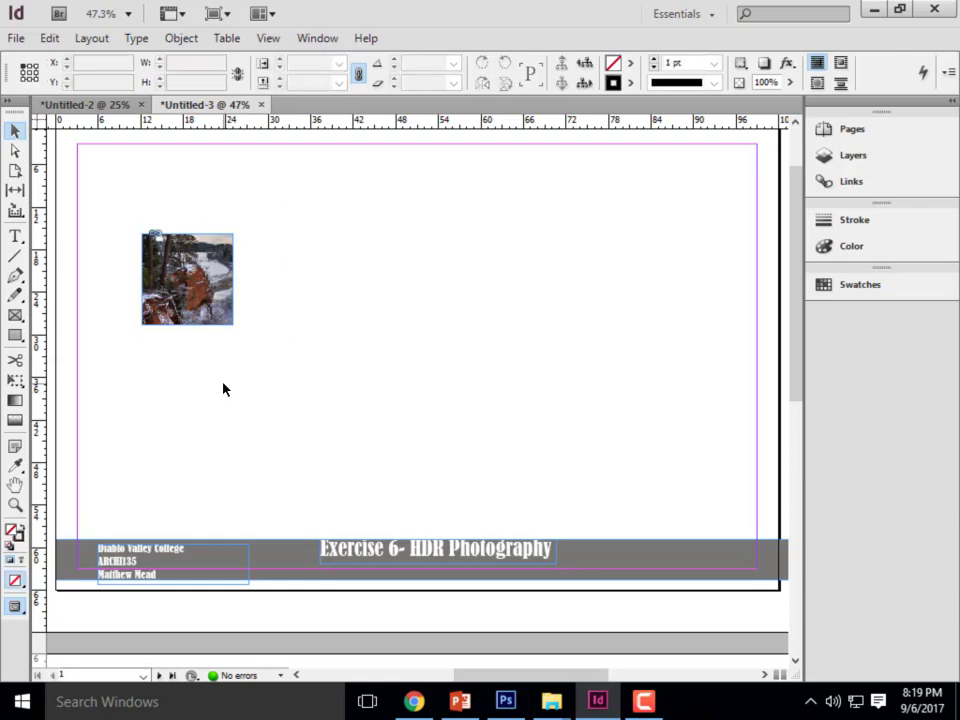
pyautogui.click(232, 304)
pyautogui.moveTo(234, 279); pyautogui.dragTo(254, 279)
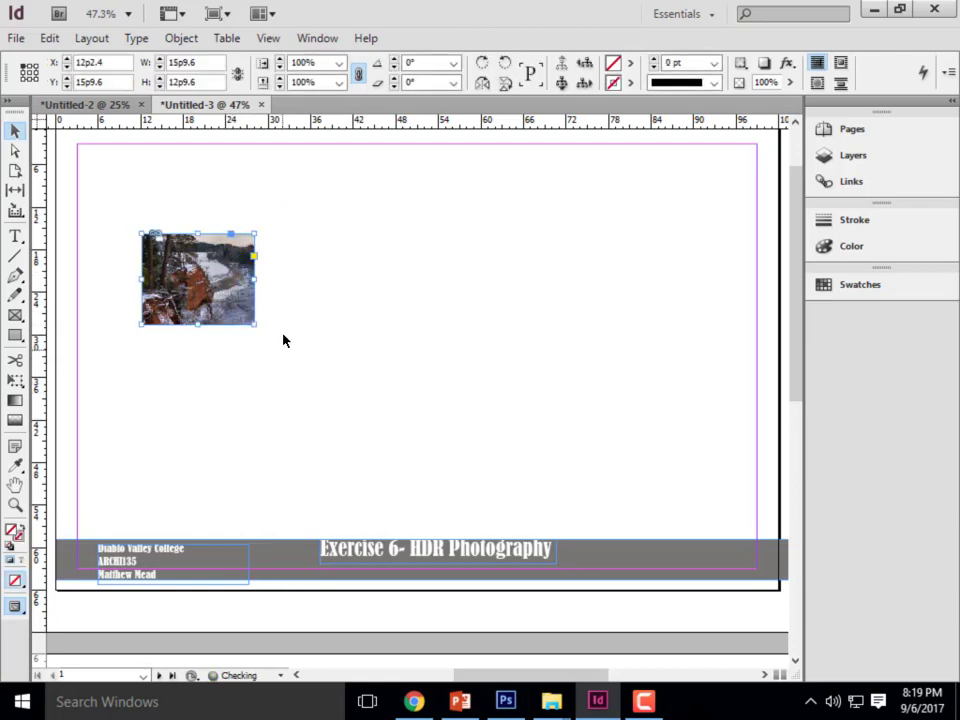
pyautogui.click(199, 229)
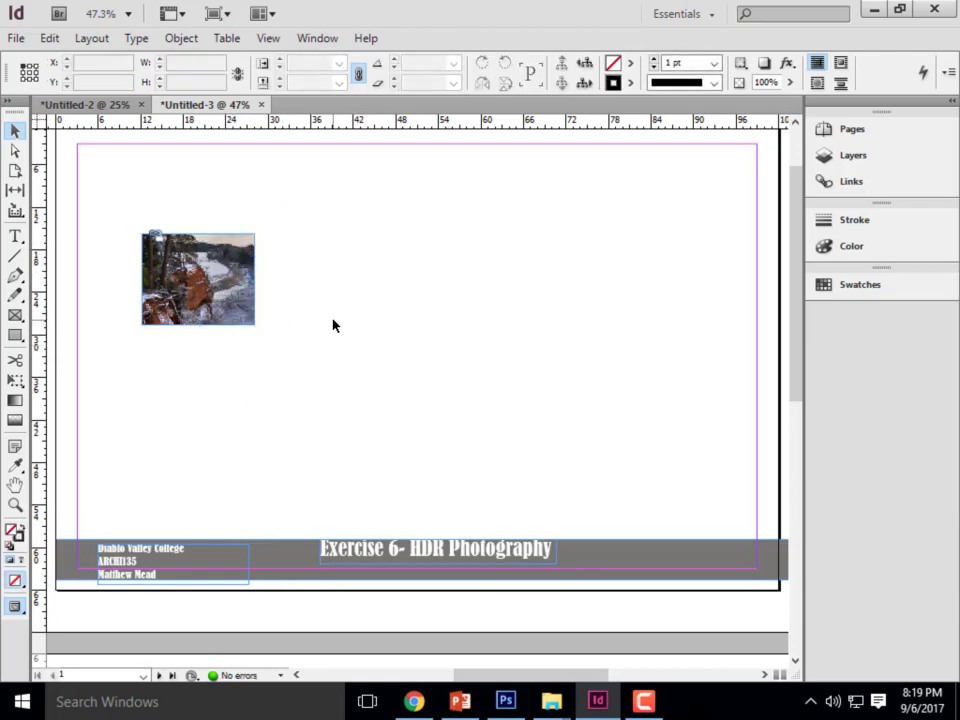
# - Undo all the frame resizing on the photo back to its originally placed size
pyautogui.hotkey('ctrl', 'z')
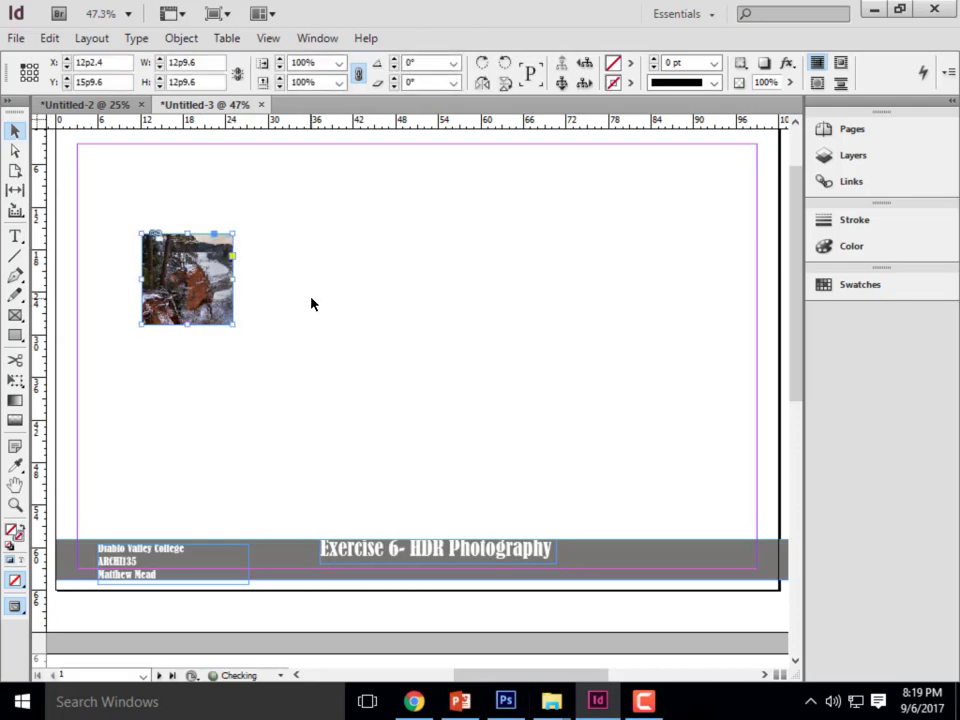
pyautogui.hotkey('ctrl', 'z')
pyautogui.hotkey('ctrl', 'z')
pyautogui.hotkey('ctrl', 'z')
pyautogui.hotkey('ctrl', 'z')
pyautogui.hotkey('ctrl', 'z')
pyautogui.hotkey('ctrl', 'z')
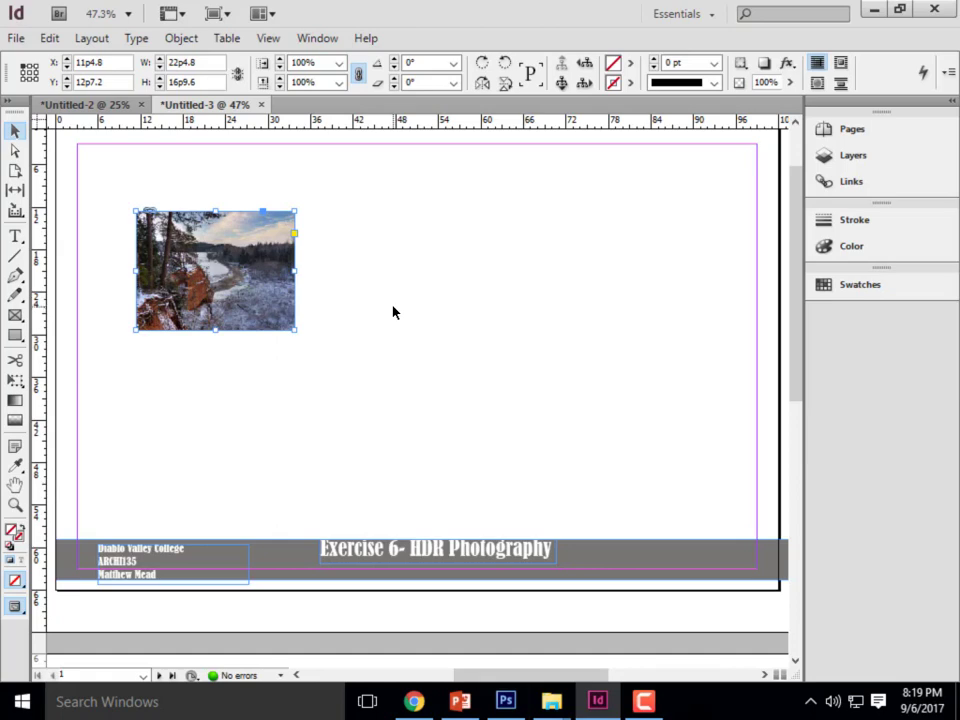
# - Move the photo to about X 6p0, Y 5p4.8 and enlarge only its frame to about 31p8.8 by 23p9.6
pyautogui.moveTo(201, 315); pyautogui.dragTo(164, 261)
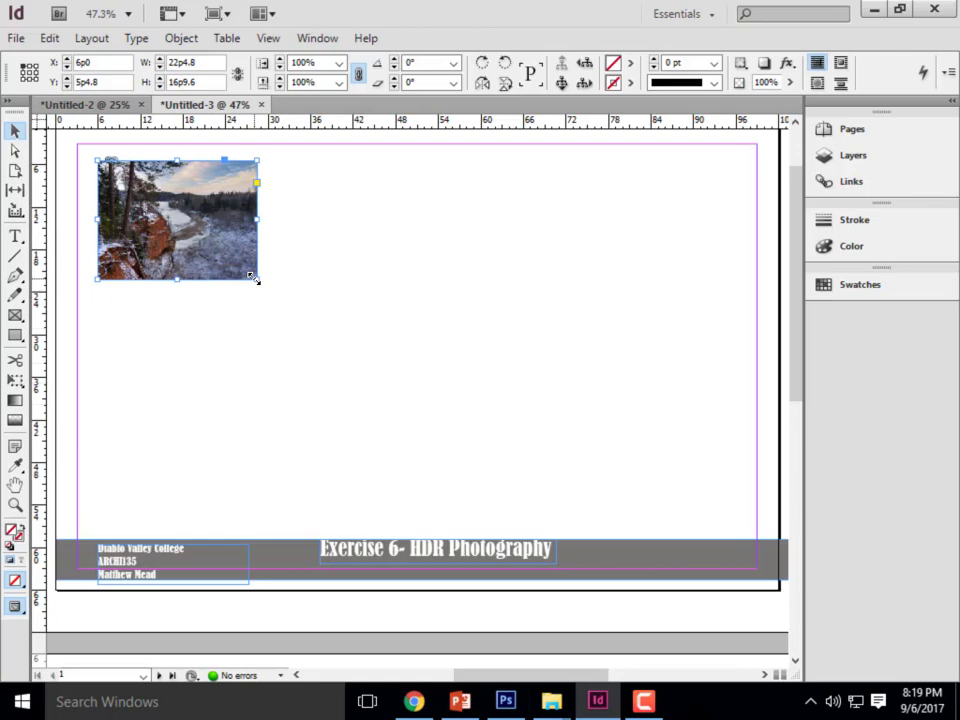
pyautogui.moveTo(254, 279); pyautogui.dragTo(290, 331)
pyautogui.click(463, 407)
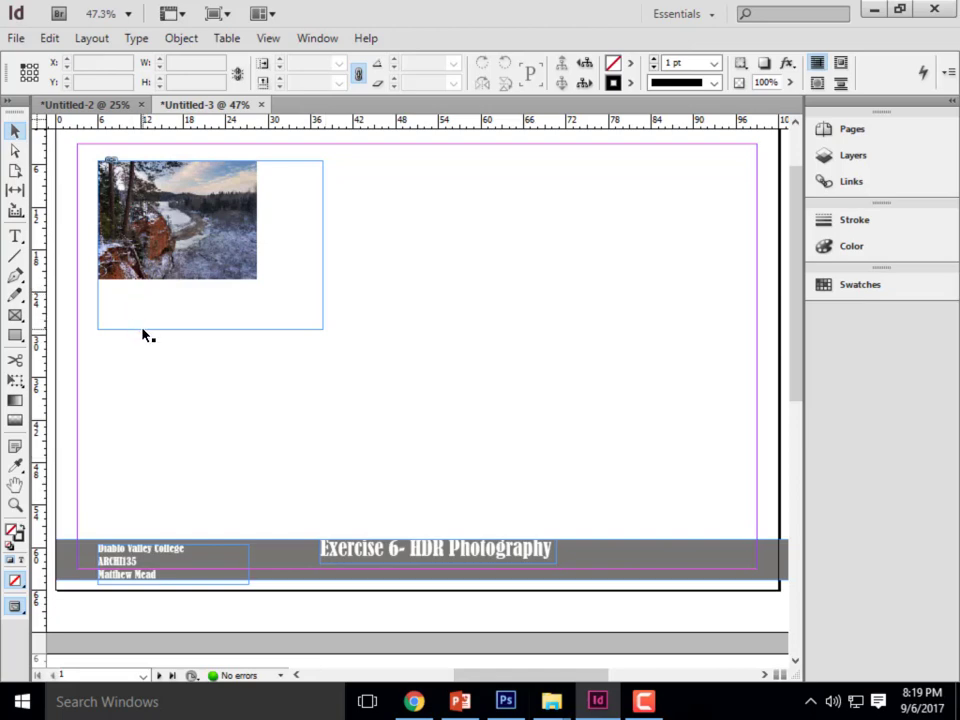
pyautogui.rightClick(189, 212)
pyautogui.rightClick(161, 218)
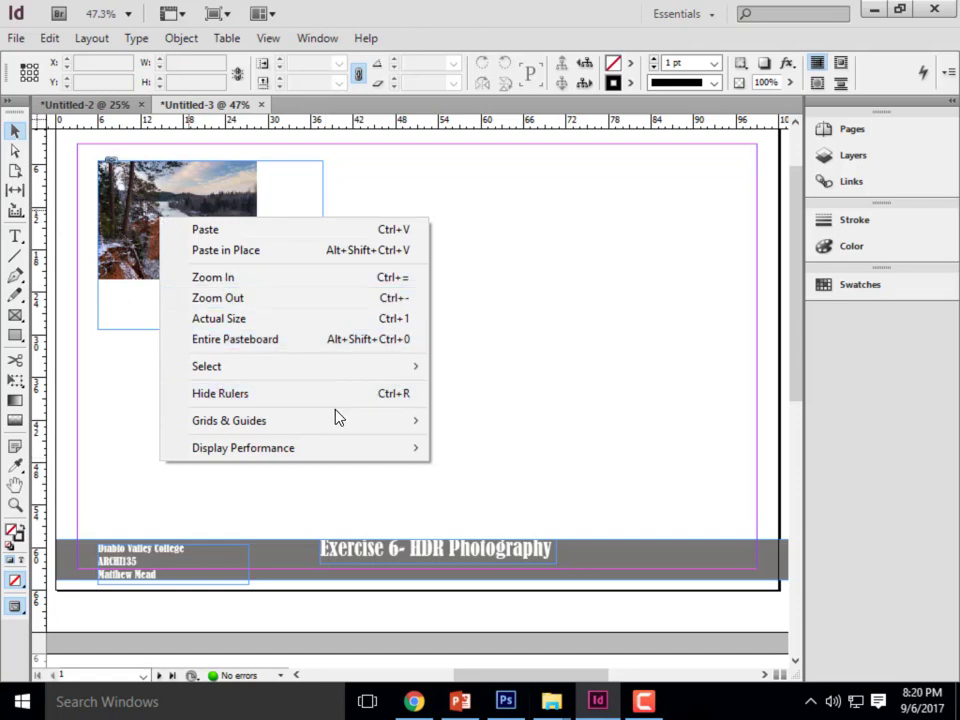
pyautogui.click(137, 377)
# - Apply Fit Content to Frame to the photo so it fills its enlarged frame
pyautogui.click(182, 272)
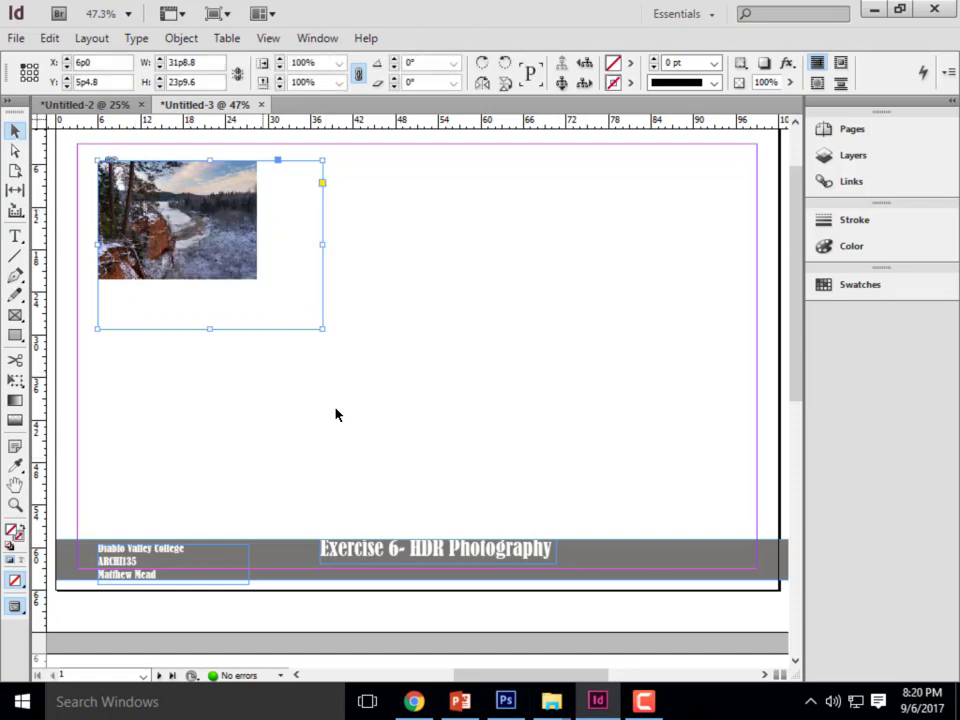
pyautogui.rightClick(219, 249)
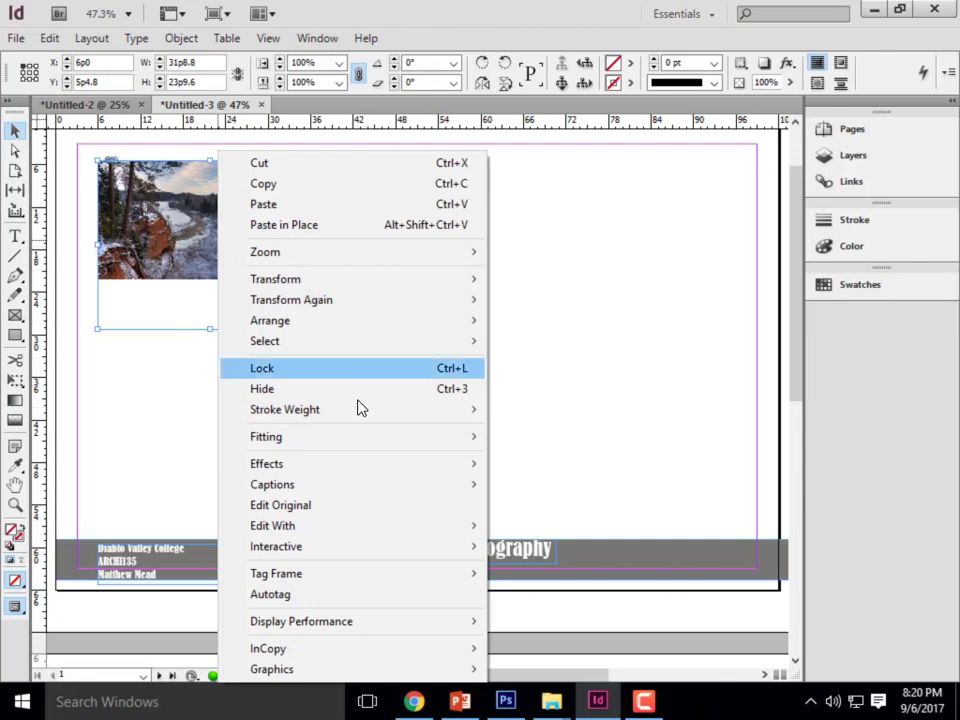
pyautogui.moveTo(345, 444)
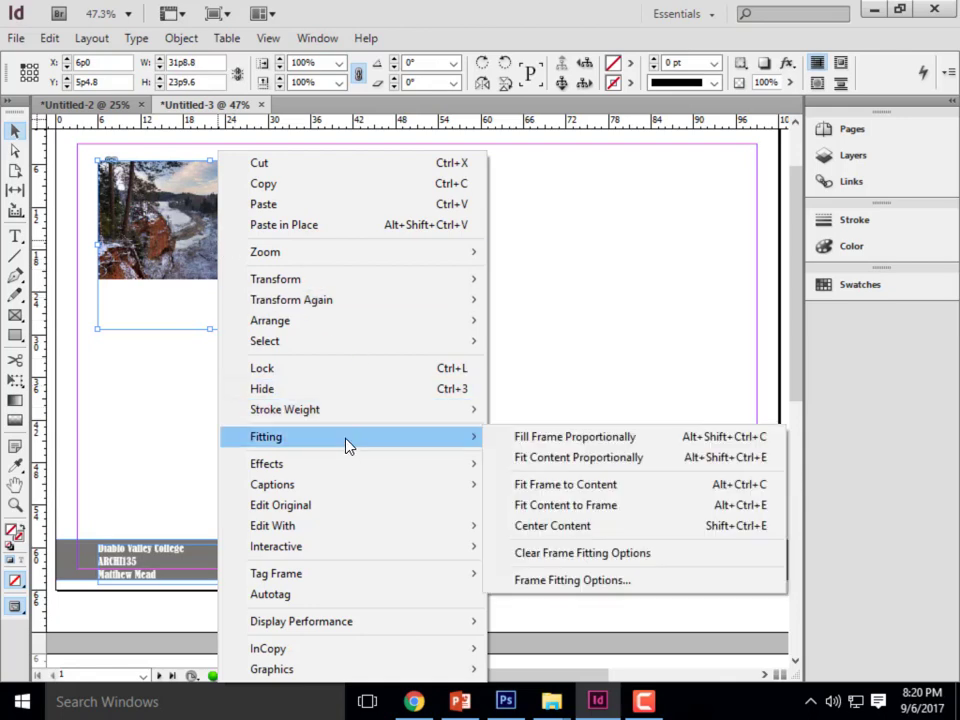
pyautogui.click(545, 510)
pyautogui.click(433, 362)
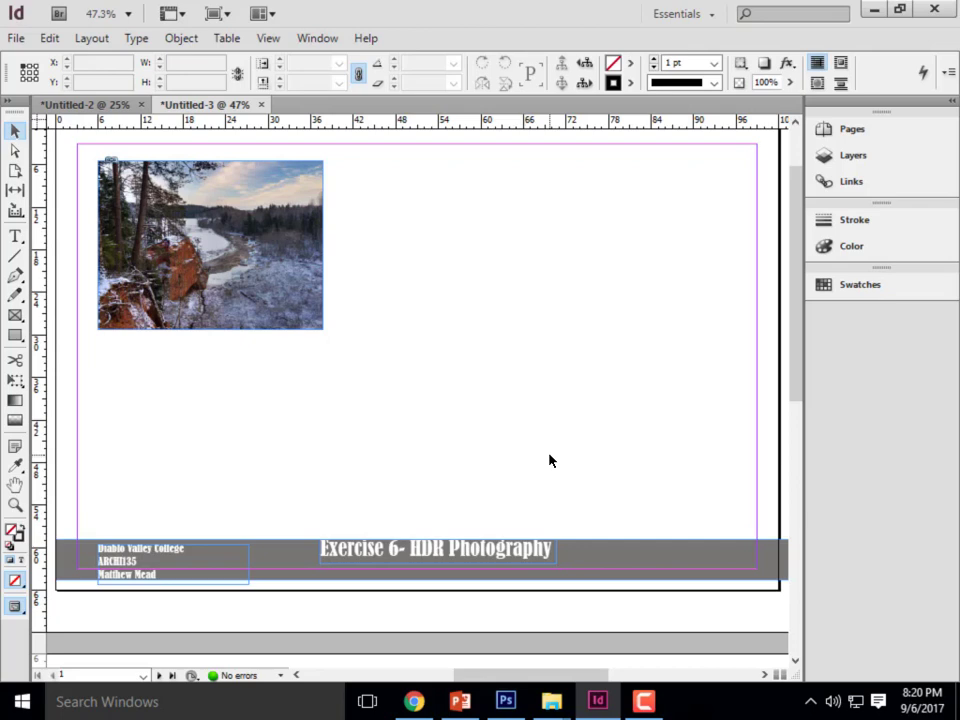
pyautogui.click(266, 317)
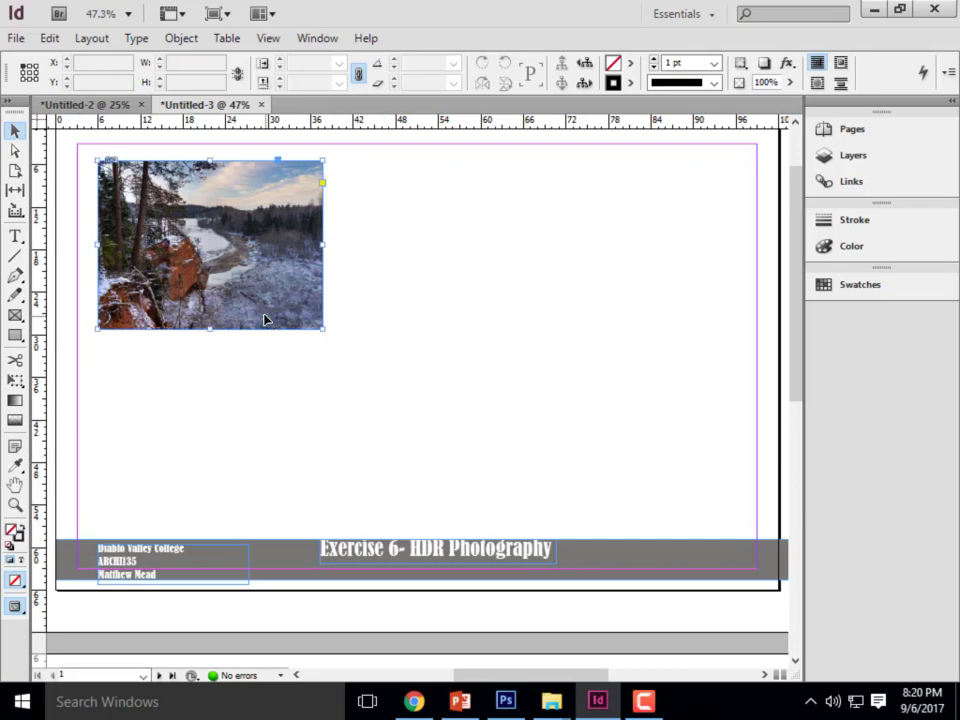
# - Delete the placed landscape photo and browse for a replacement image to place, in the Week 4B- Content folder on SAMSUNG (E:)
pyautogui.press('Delete')
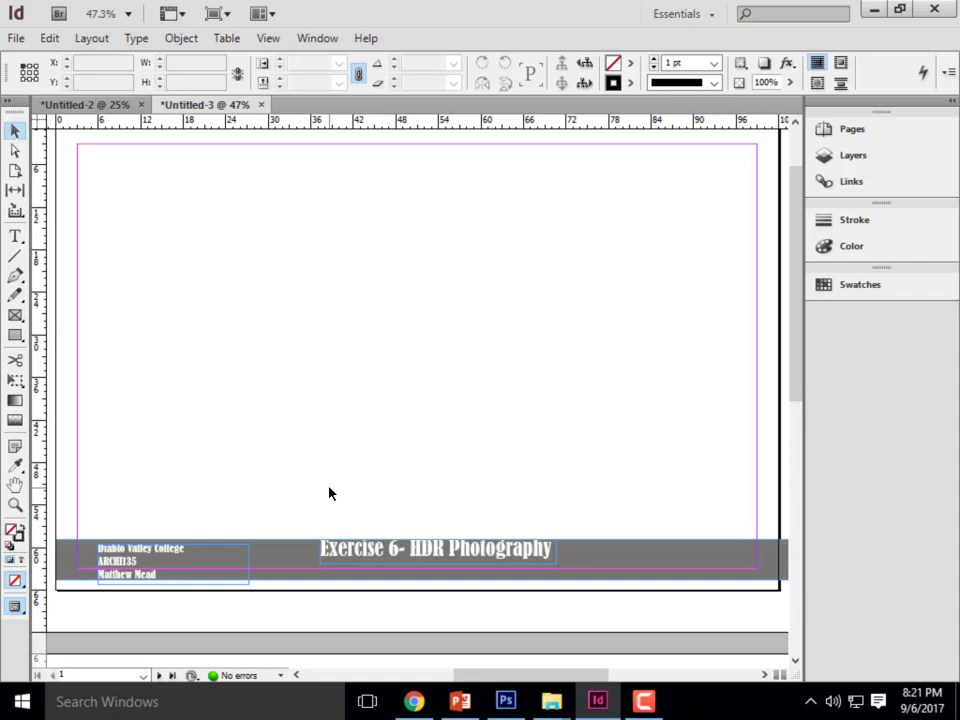
pyautogui.click(13, 40)
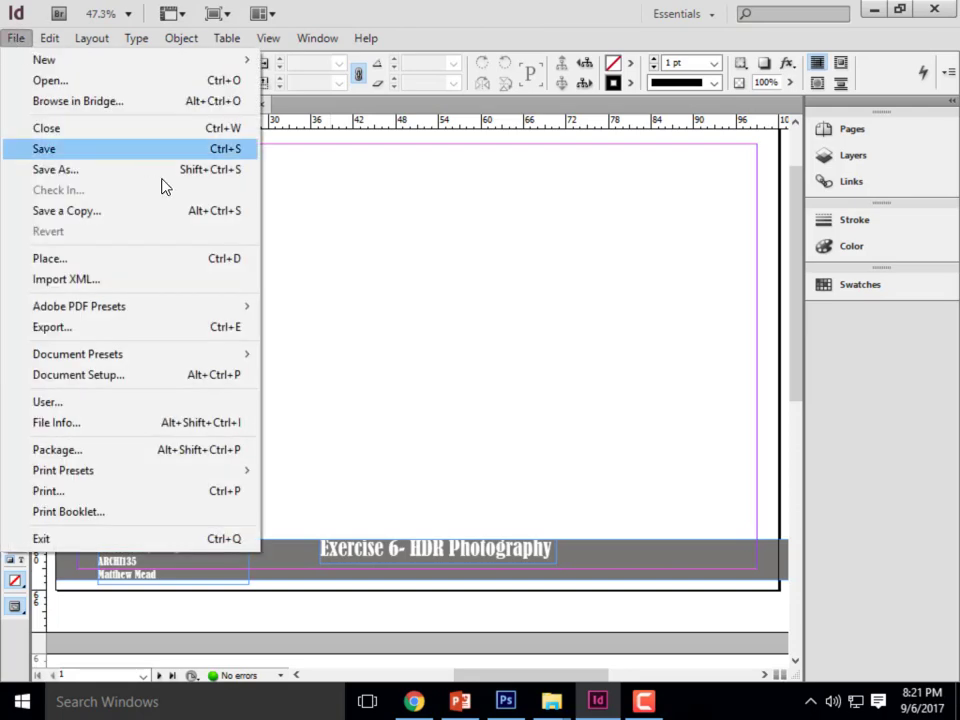
pyautogui.click(77, 260)
pyautogui.click(549, 124)
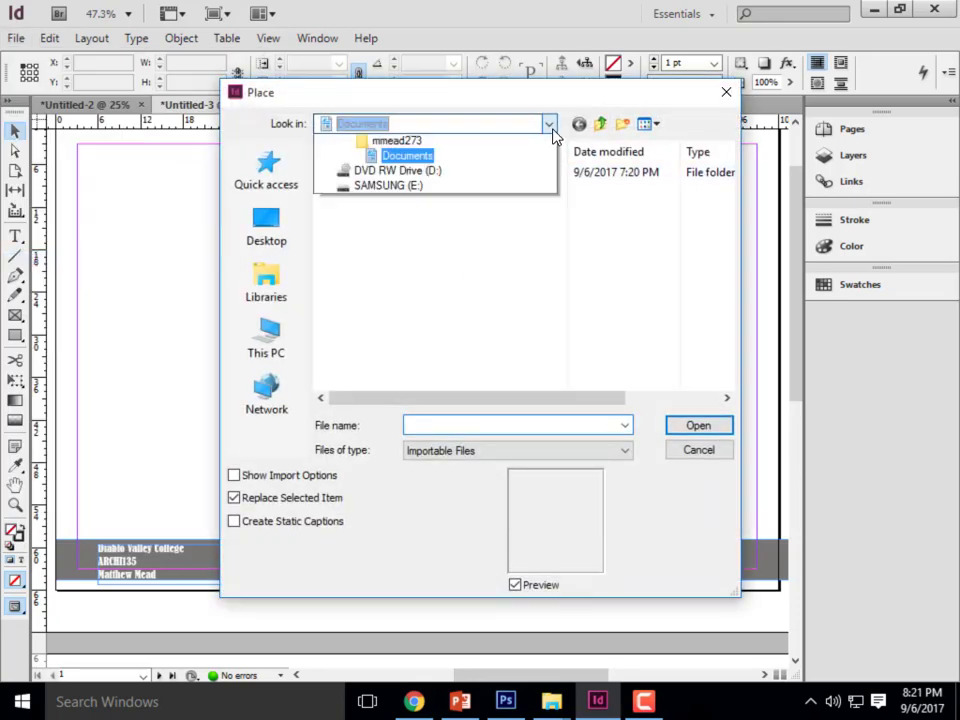
pyautogui.click(390, 442)
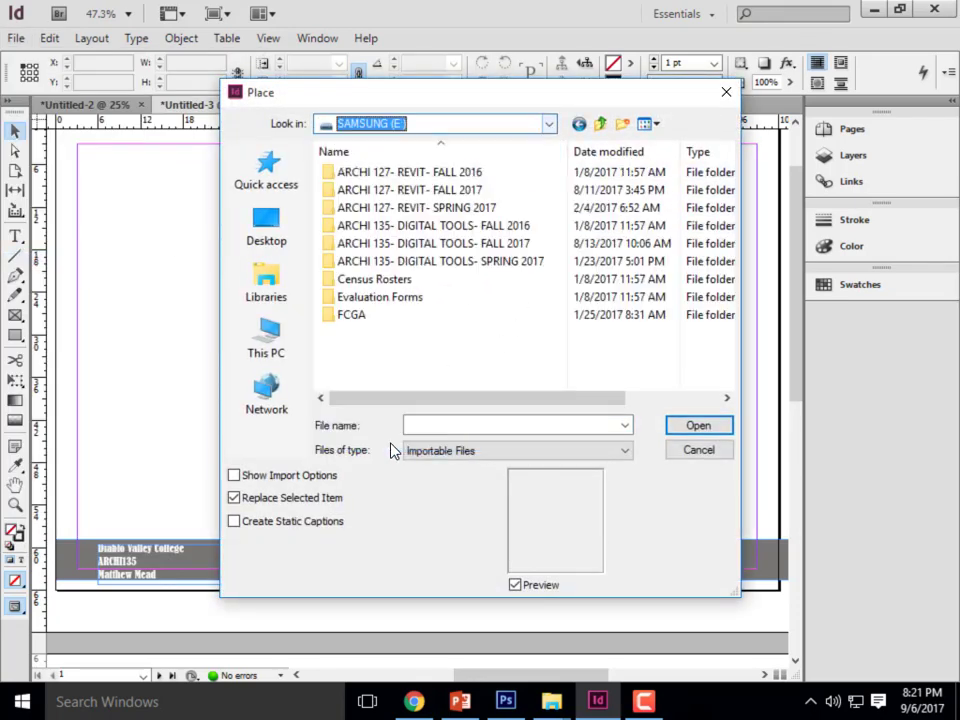
pyautogui.click(475, 244)
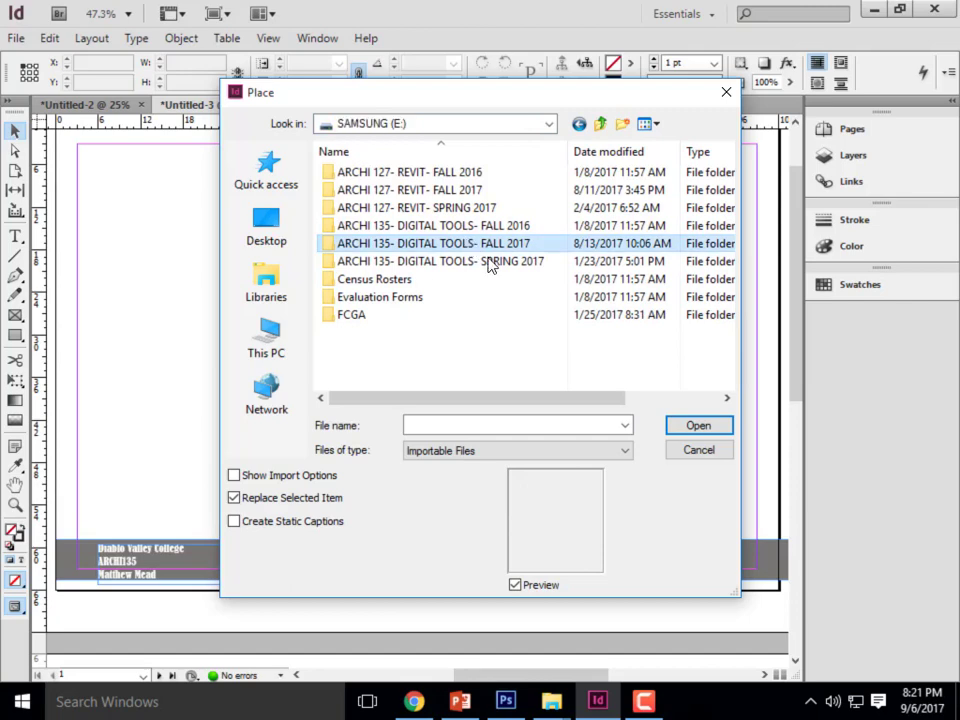
pyautogui.click(458, 244)
pyautogui.click(463, 279)
pyautogui.doubleClick(461, 246)
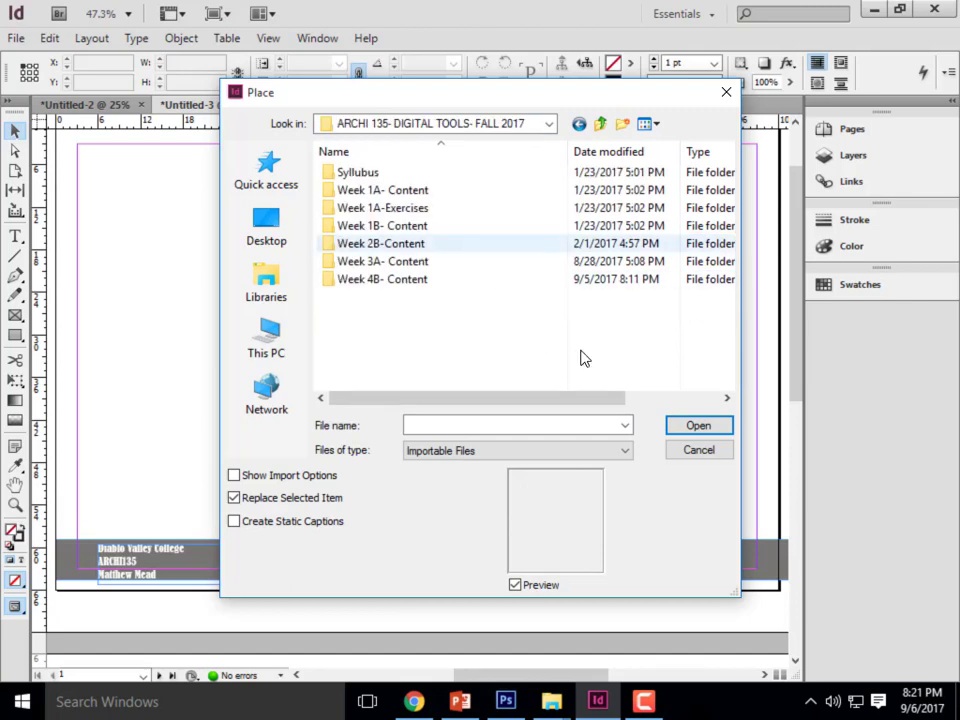
pyautogui.doubleClick(401, 279)
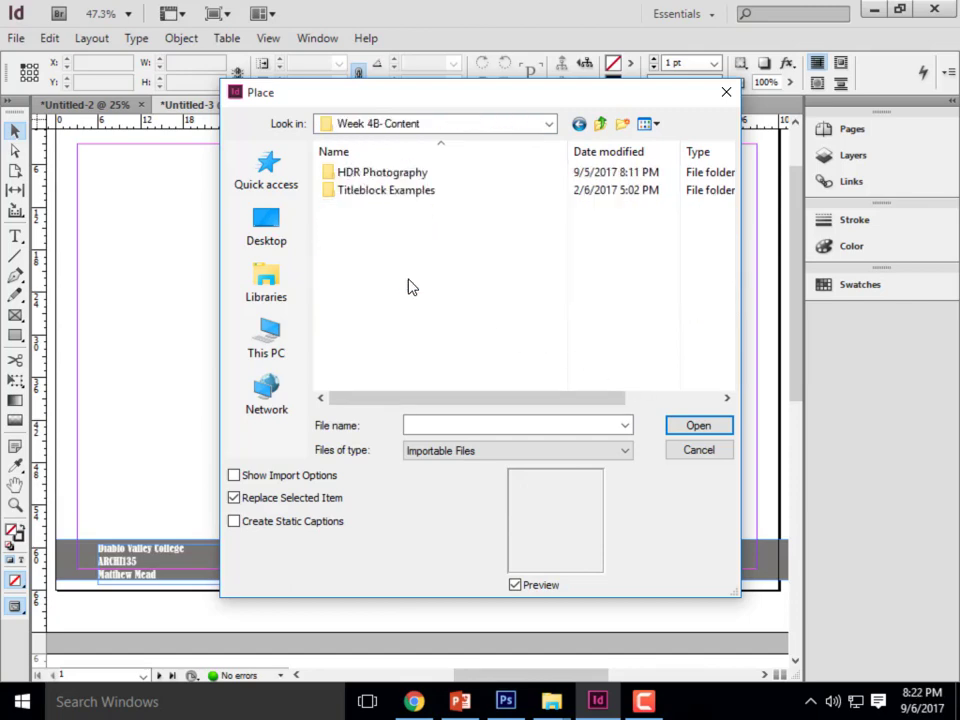
# - Place DSC_0186 from the HDR_Sample_01 folder near the page's upper-left margin corner, at about X 7p0, Y 7p9.6
pyautogui.doubleClick(373, 176)
pyautogui.doubleClick(362, 172)
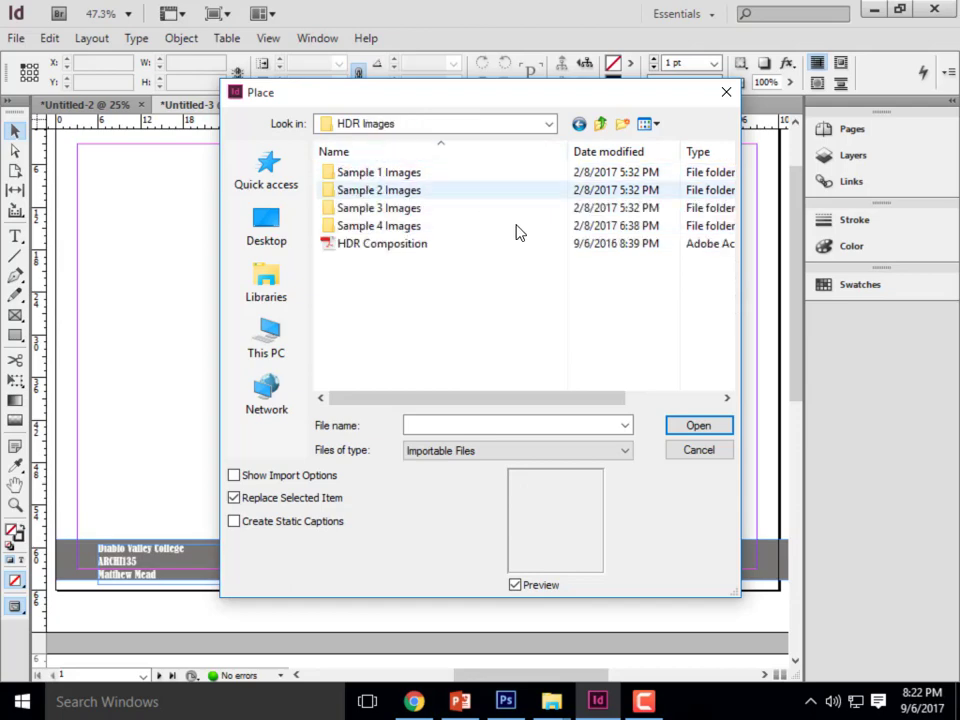
pyautogui.doubleClick(398, 174)
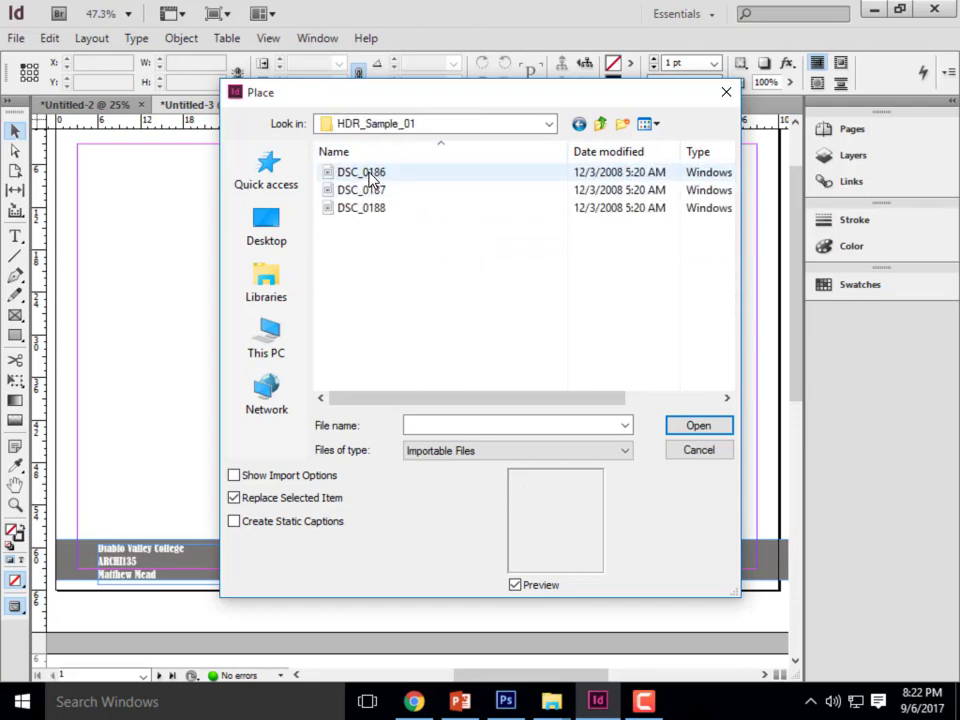
pyautogui.click(362, 172)
pyautogui.click(700, 424)
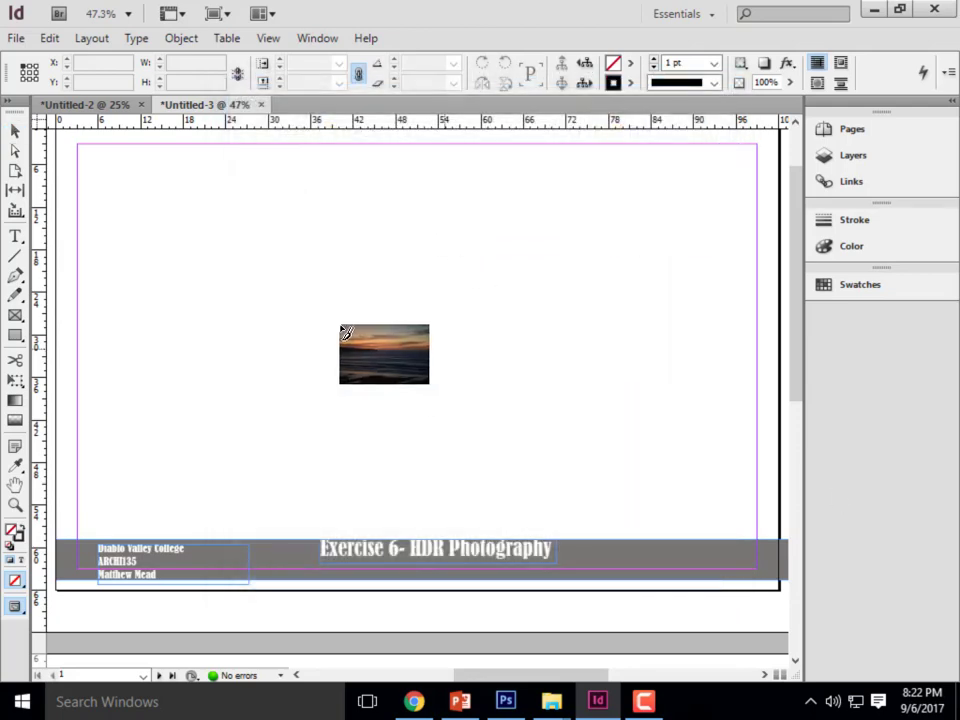
pyautogui.click(106, 179)
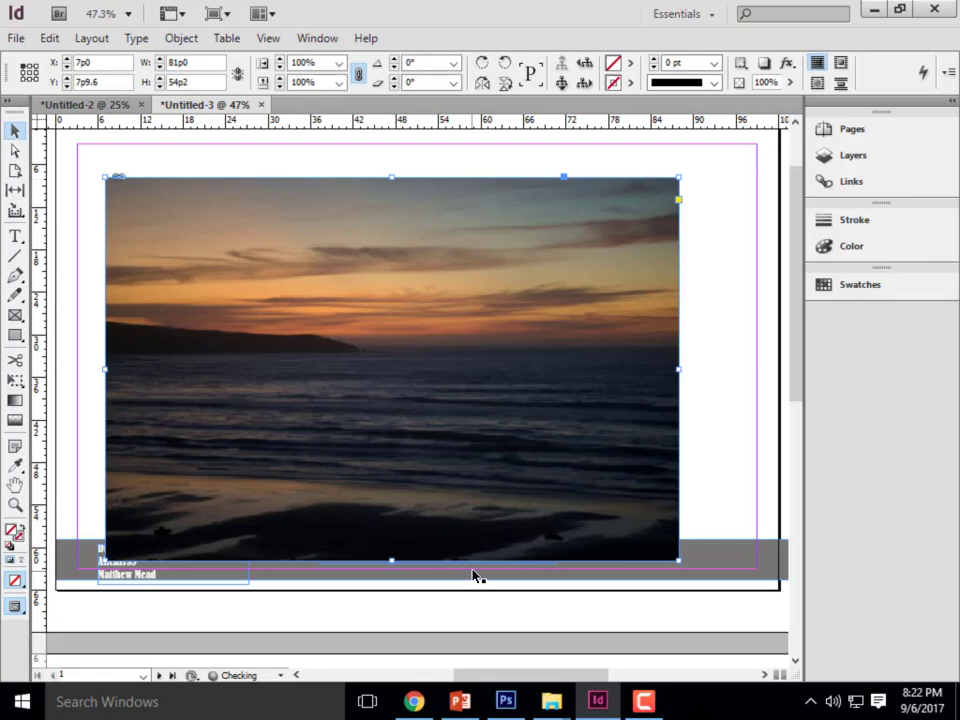
# - Move the sunset photo to about X 6p9.6, Y 5p3.7, shrink its frame to about 38p8.6 by 25p10.7, and fit the content to it
pyautogui.moveTo(331, 489); pyautogui.dragTo(329, 471)
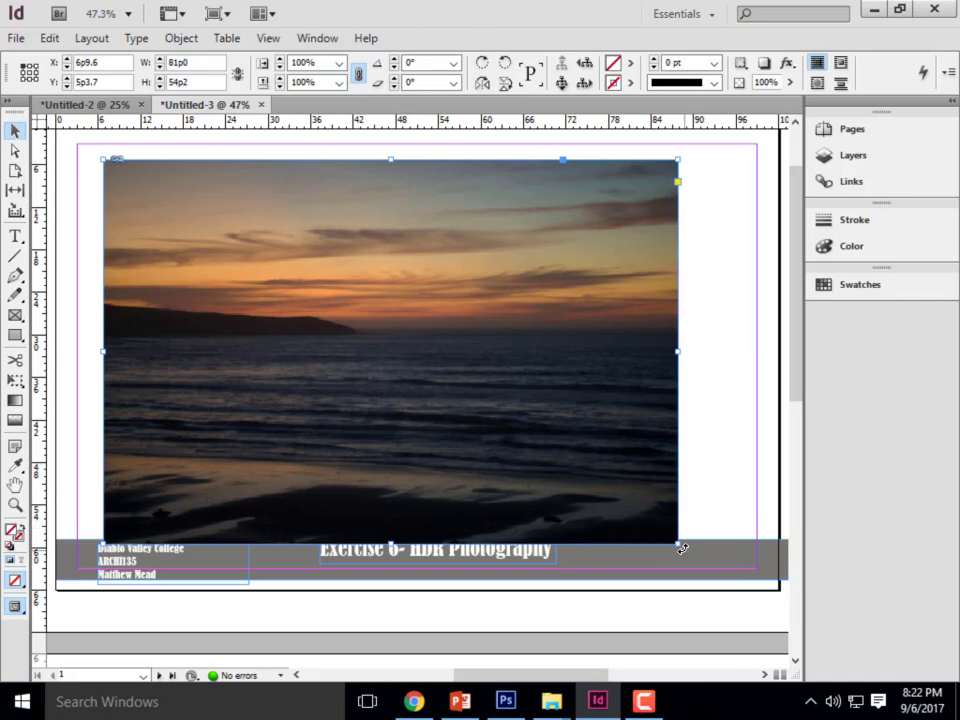
pyautogui.moveTo(679, 539); pyautogui.dragTo(322, 349)
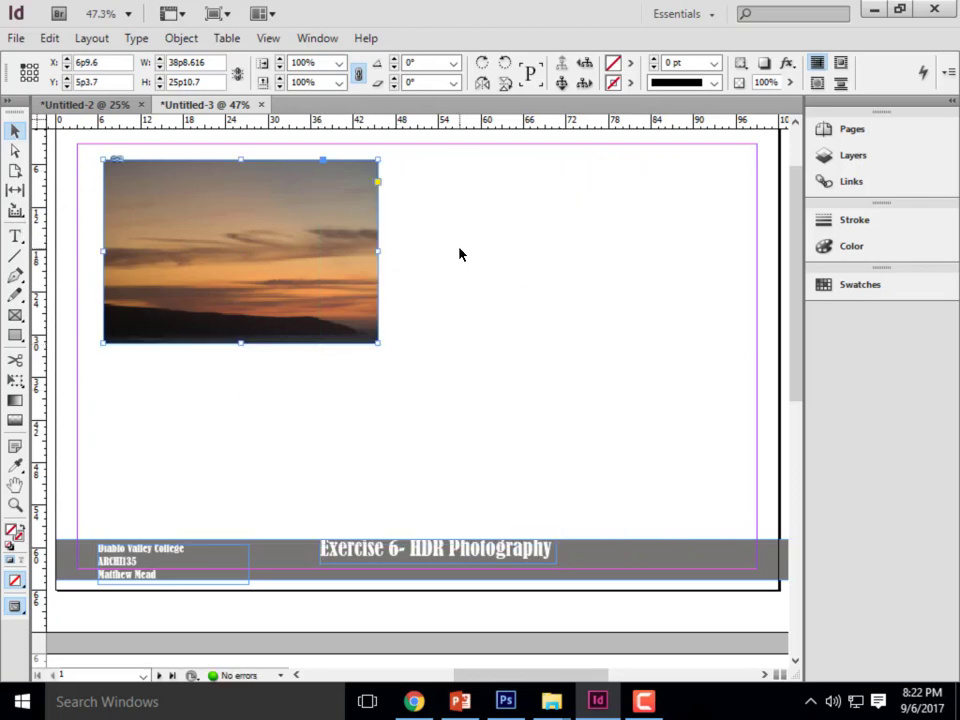
pyautogui.rightClick(232, 224)
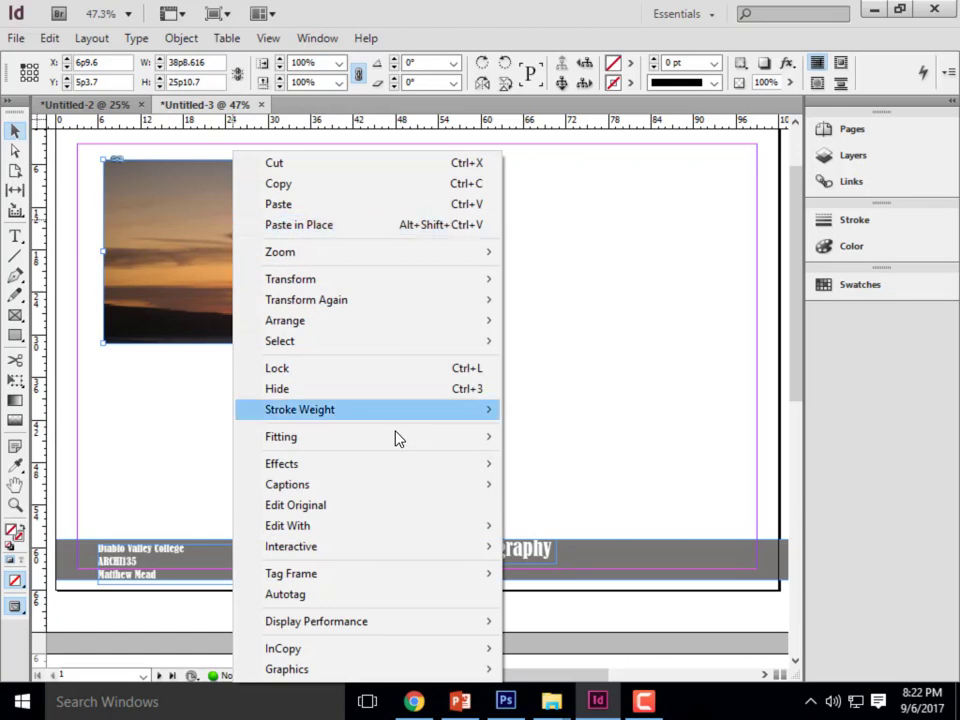
pyautogui.moveTo(369, 437)
pyautogui.click(647, 506)
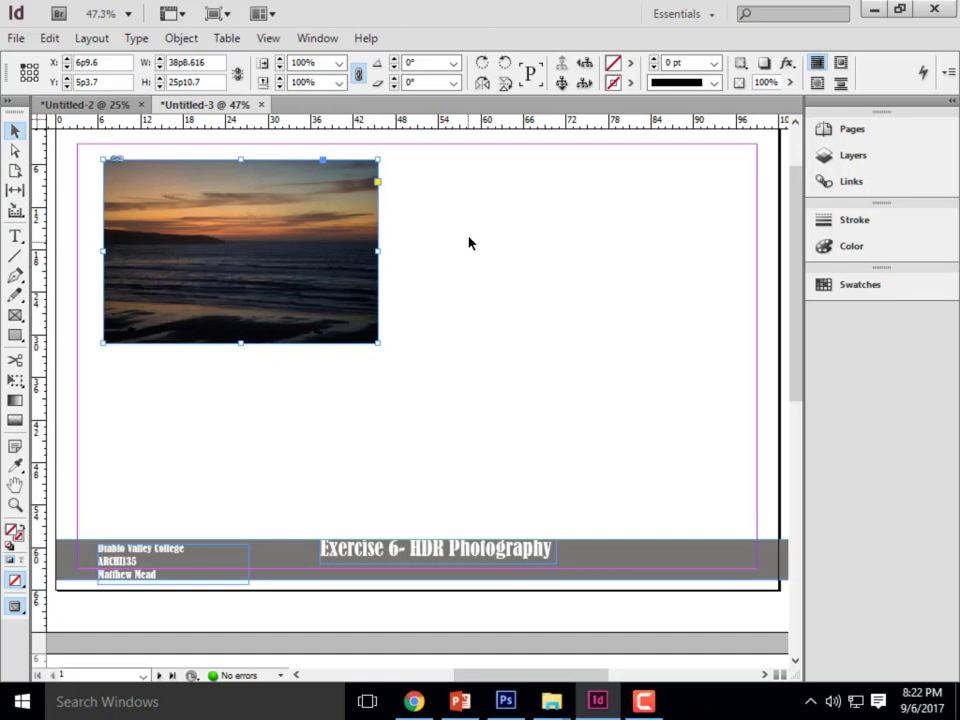
pyautogui.click(445, 210)
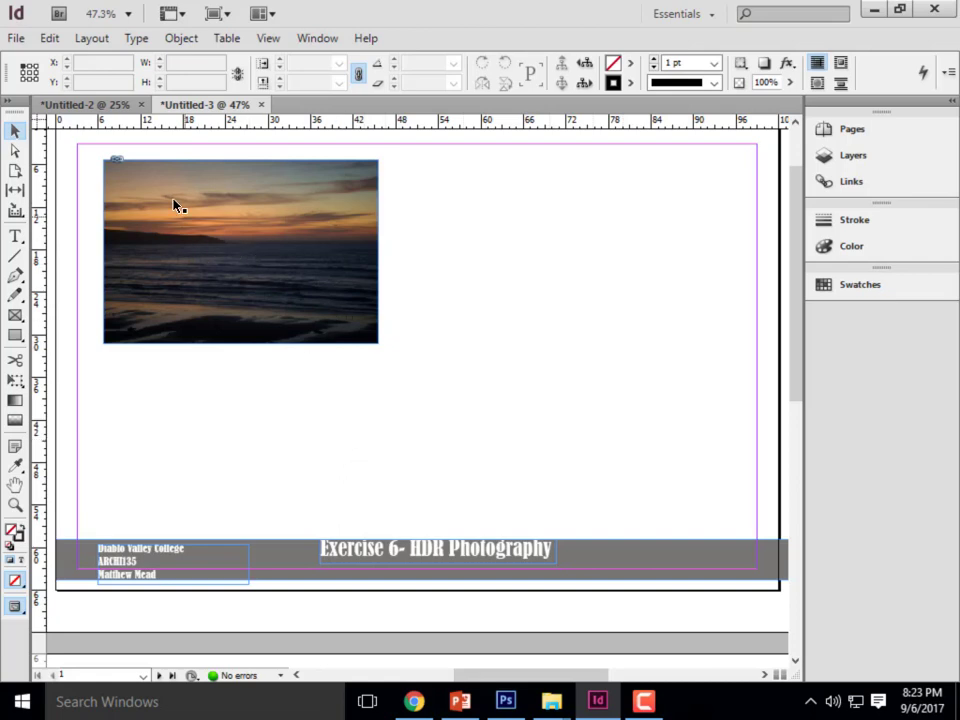
# - Start a PDF export with the High Quality Print preset and set its save location to Week 4B- Content on SAMSUNG (E:)
pyautogui.click(15, 44)
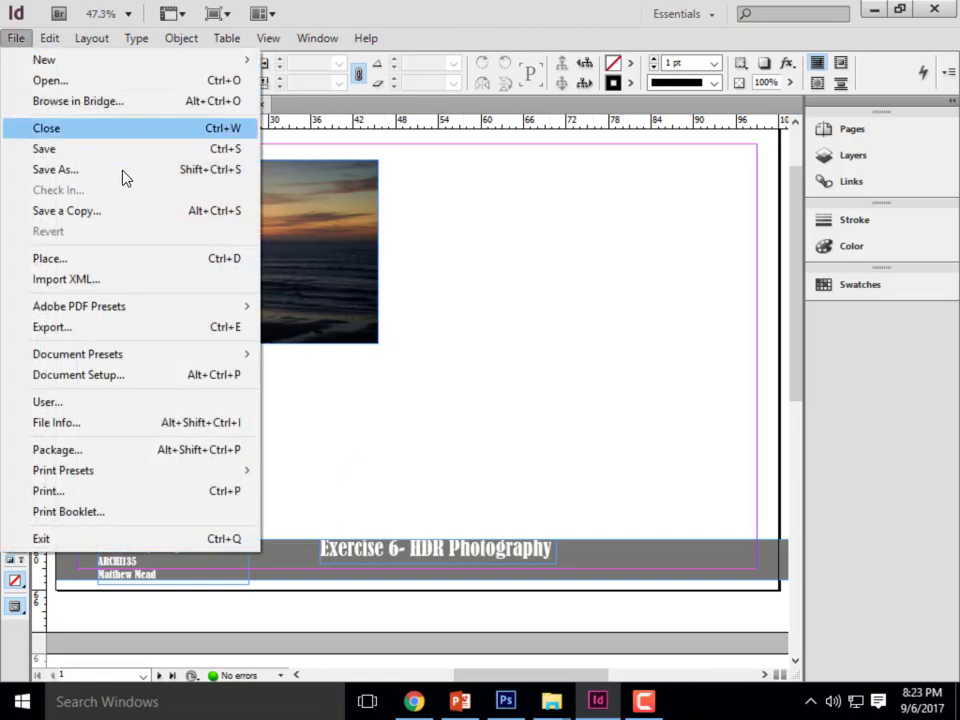
pyautogui.moveTo(116, 318)
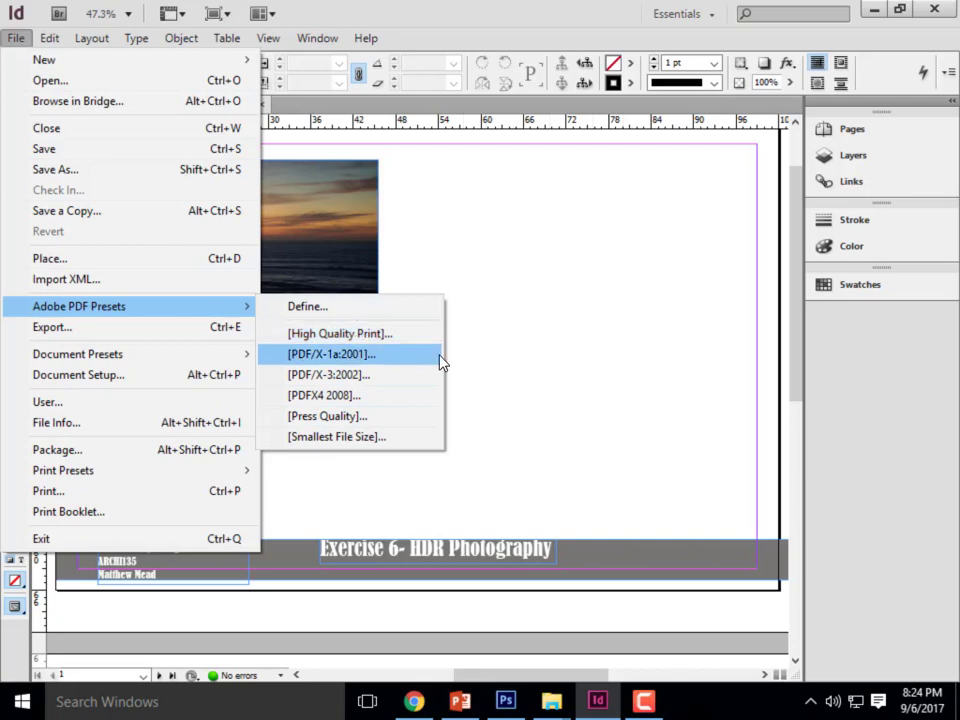
pyautogui.click(337, 335)
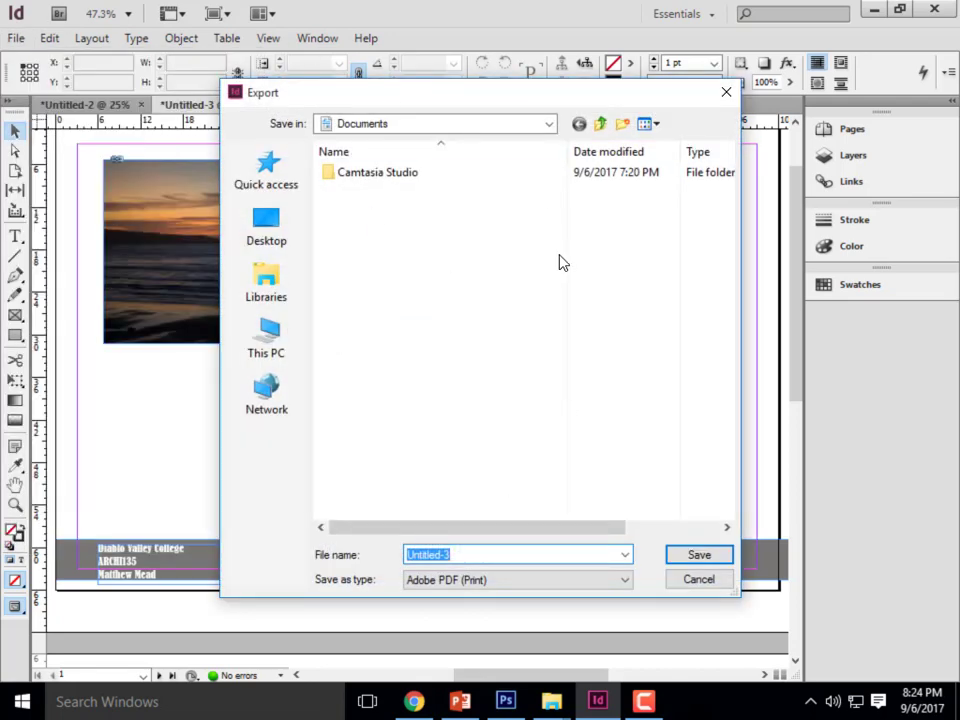
pyautogui.click(548, 123)
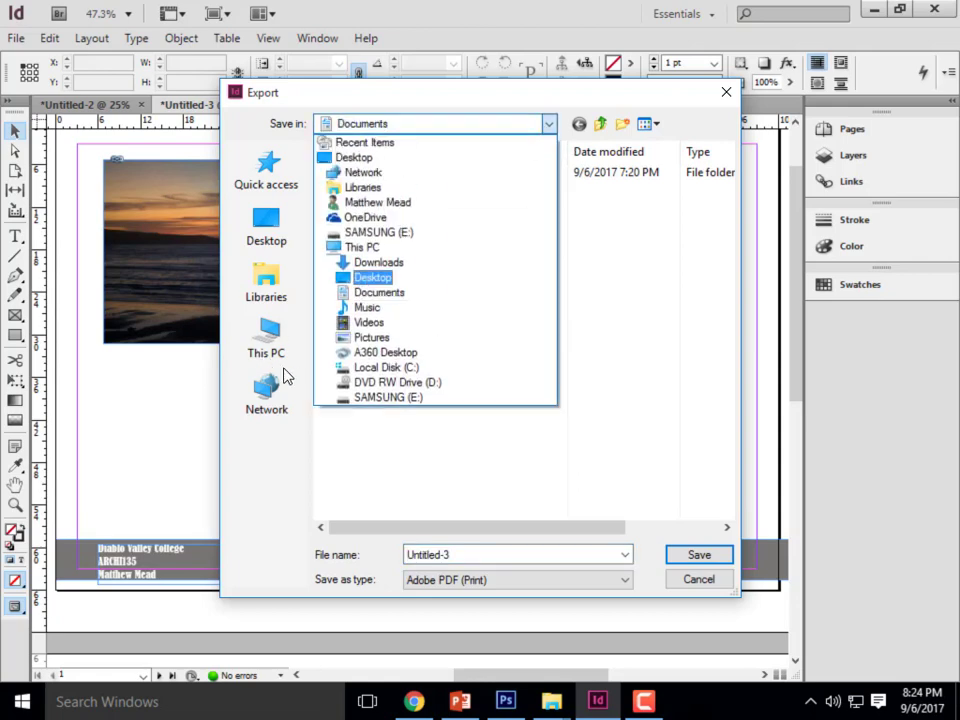
pyautogui.click(386, 388)
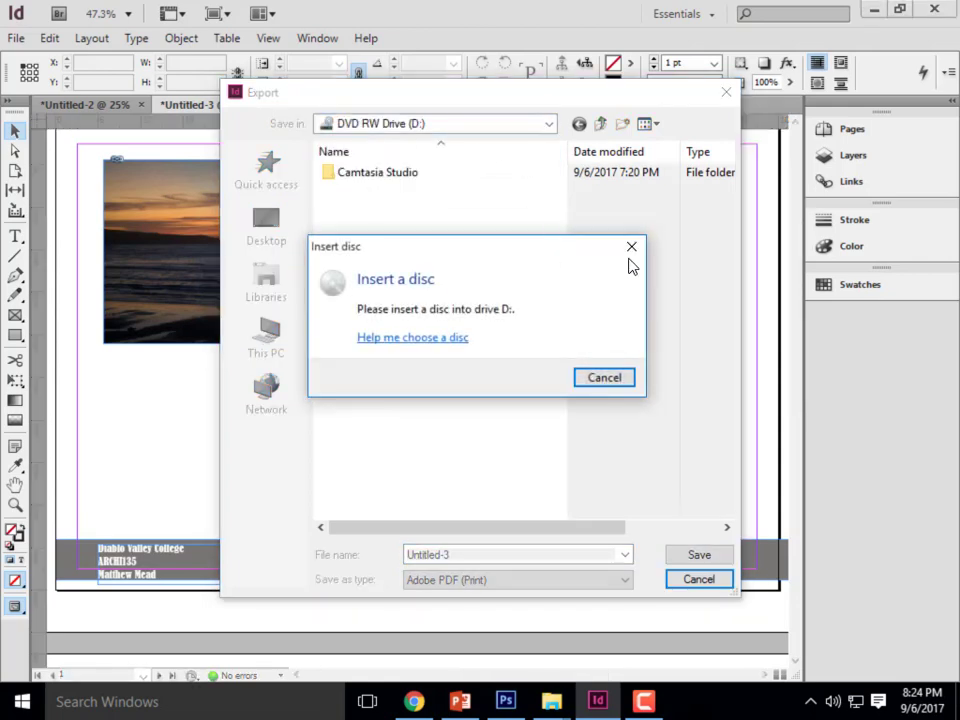
pyautogui.click(630, 247)
pyautogui.click(548, 123)
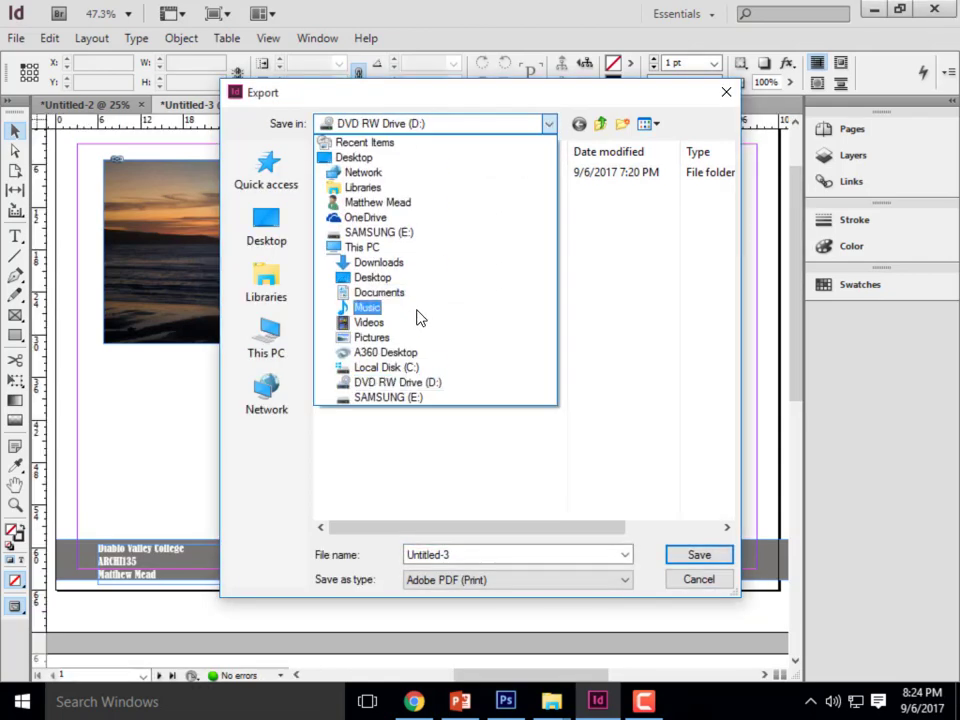
pyautogui.click(393, 400)
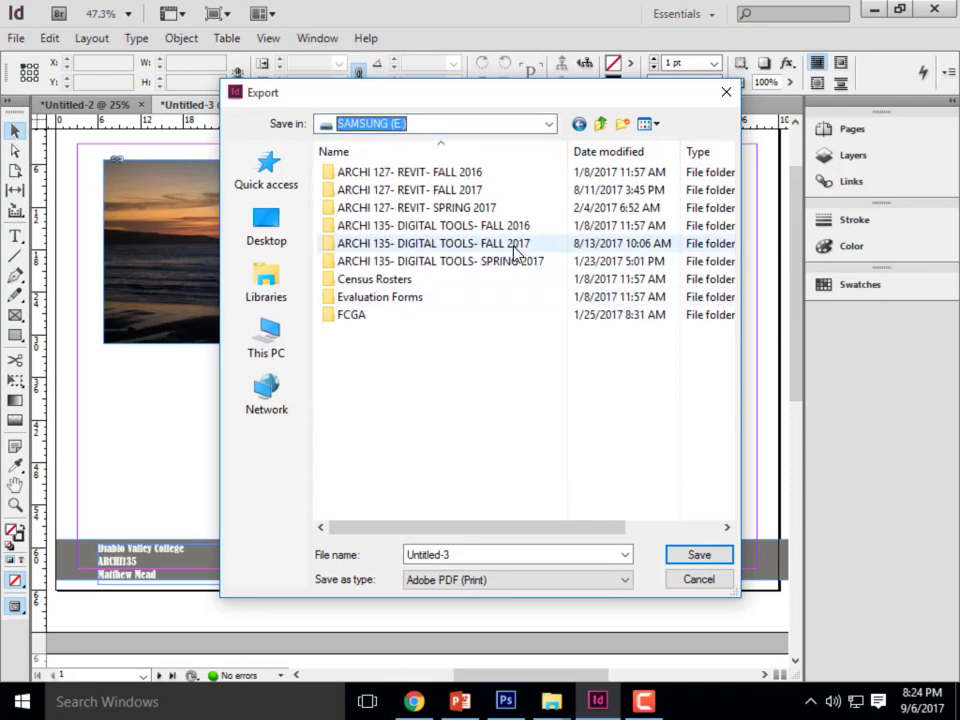
pyautogui.doubleClick(515, 252)
pyautogui.doubleClick(423, 281)
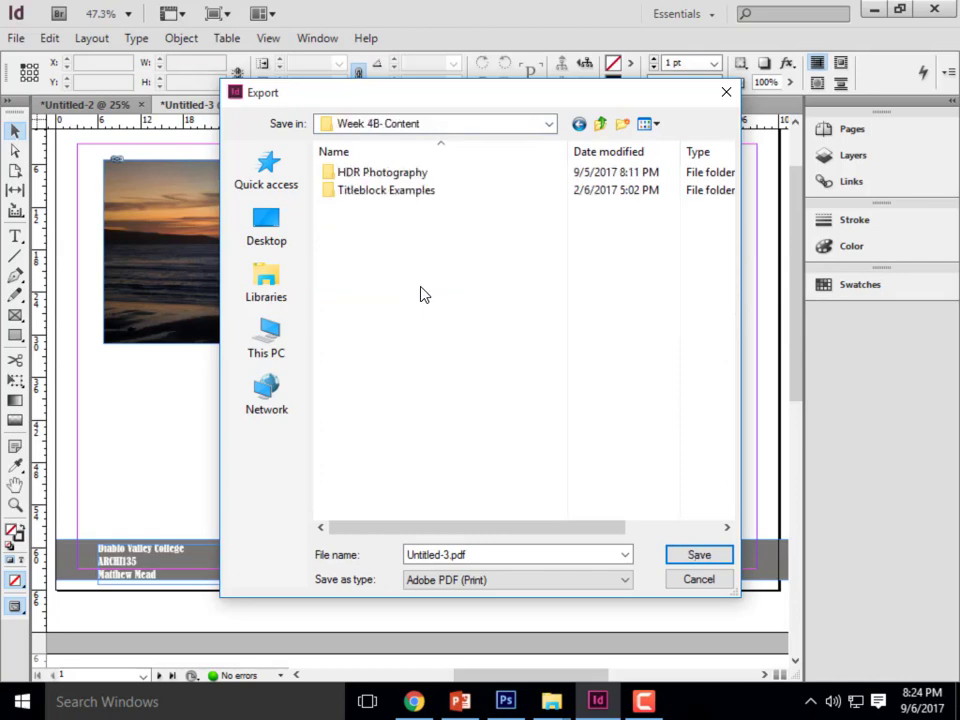
# - Name the PDF Exercise 7 and export all pages with the High Quality Print settings
pyautogui.click(471, 557)
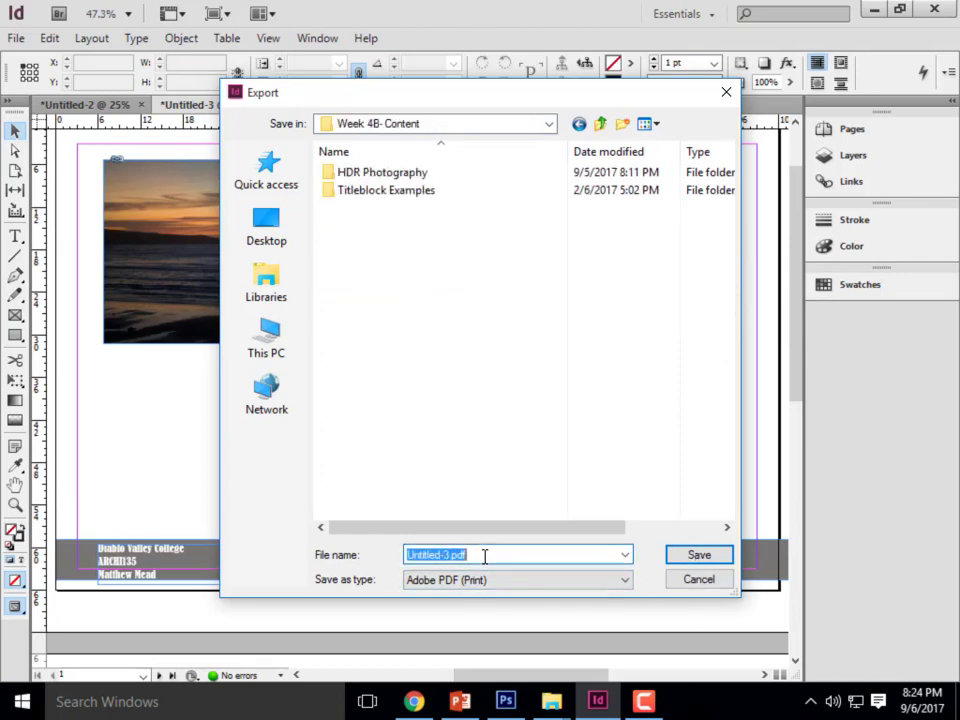
pyautogui.write('Exercise ')
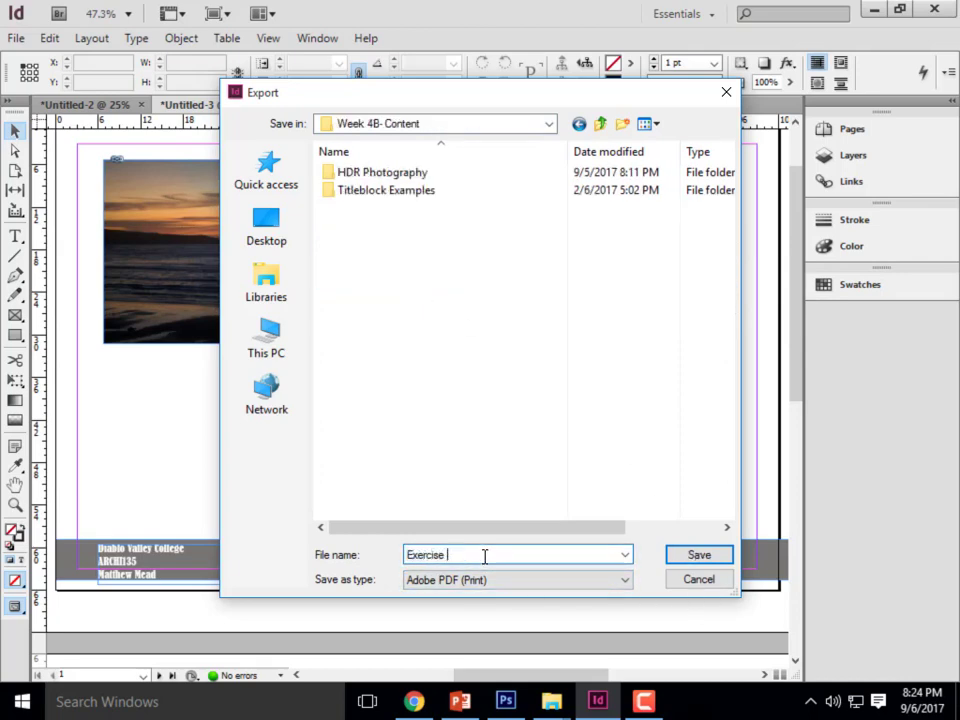
pyautogui.write('7')
pyautogui.click(698, 556)
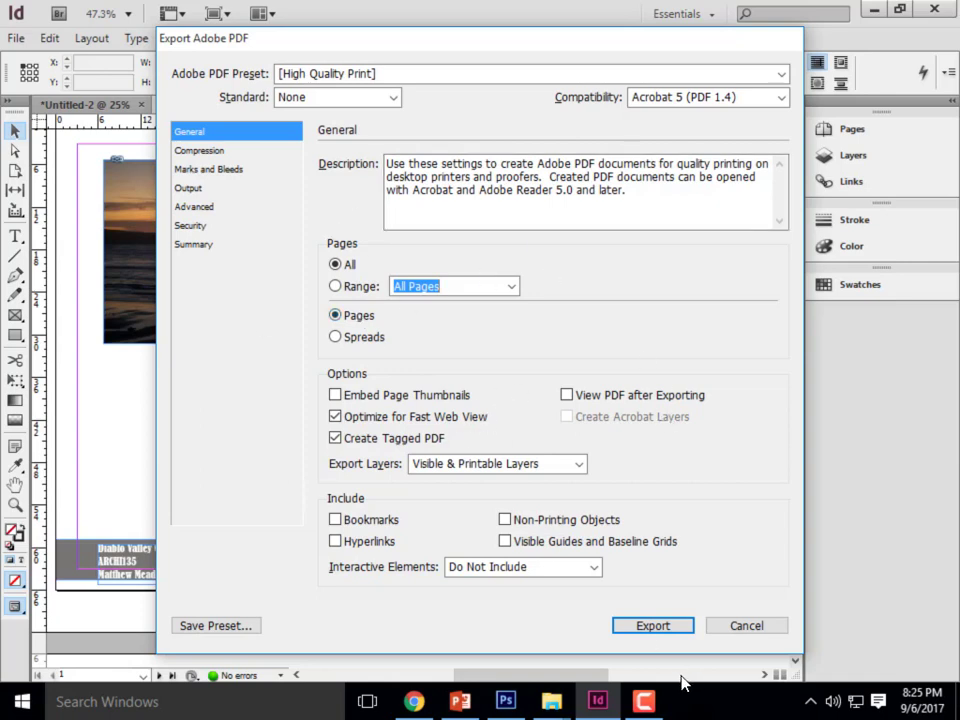
pyautogui.click(652, 626)
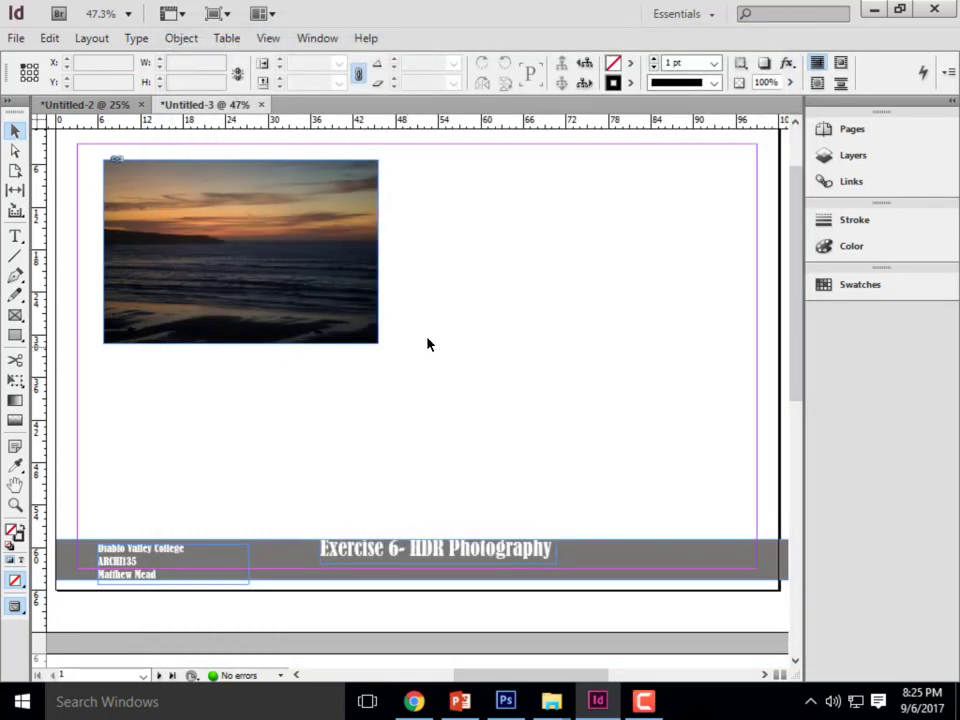
# - Switch to File Explorer, go to the Week 4B- Content folder, and preview the exported Exercise 7 PDF with the whole preview in view
pyautogui.click(874, 14)
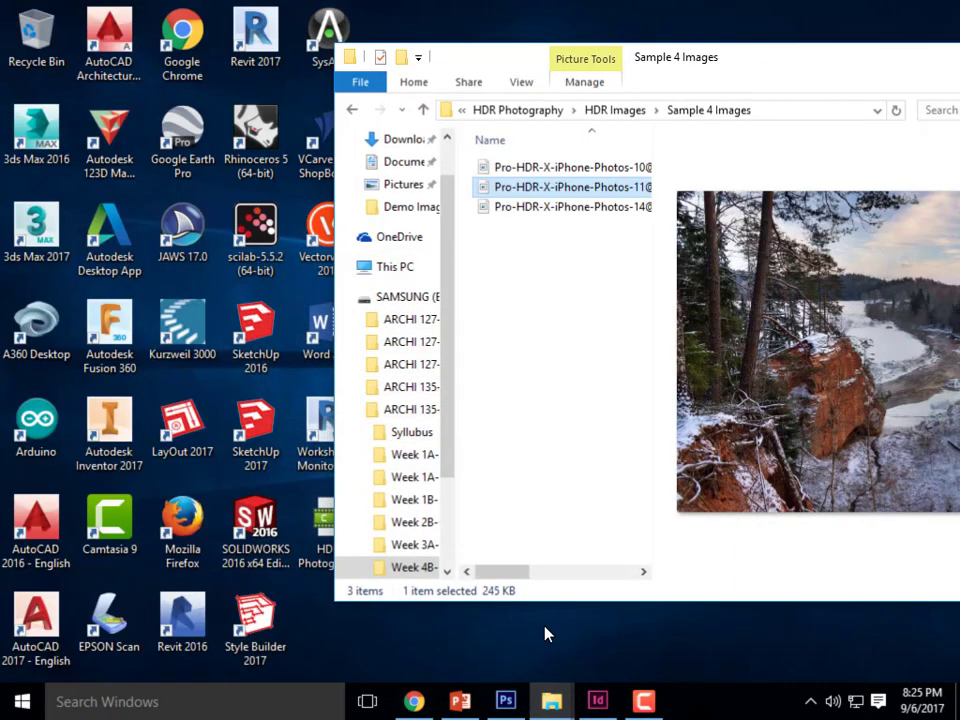
pyautogui.click(477, 113)
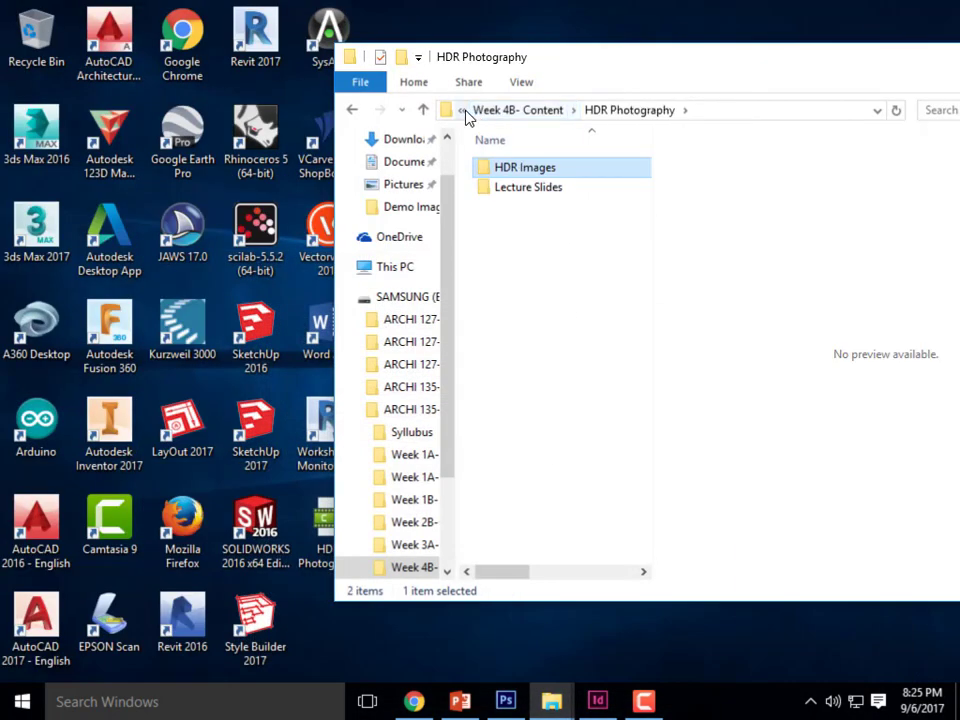
pyautogui.click(573, 110)
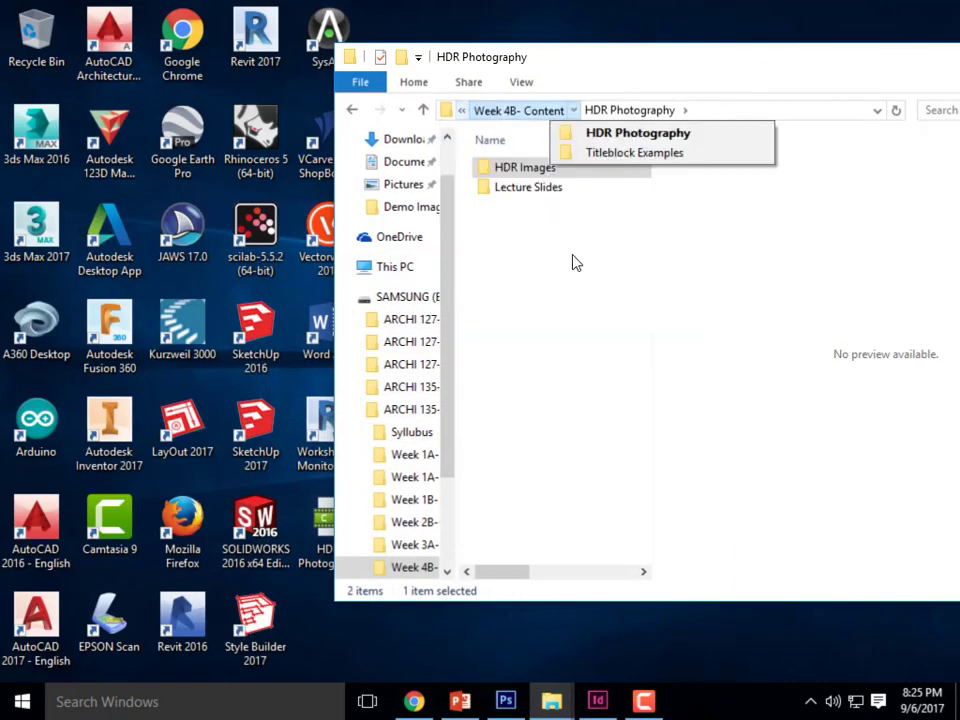
pyautogui.click(403, 409)
pyautogui.doubleClick(530, 295)
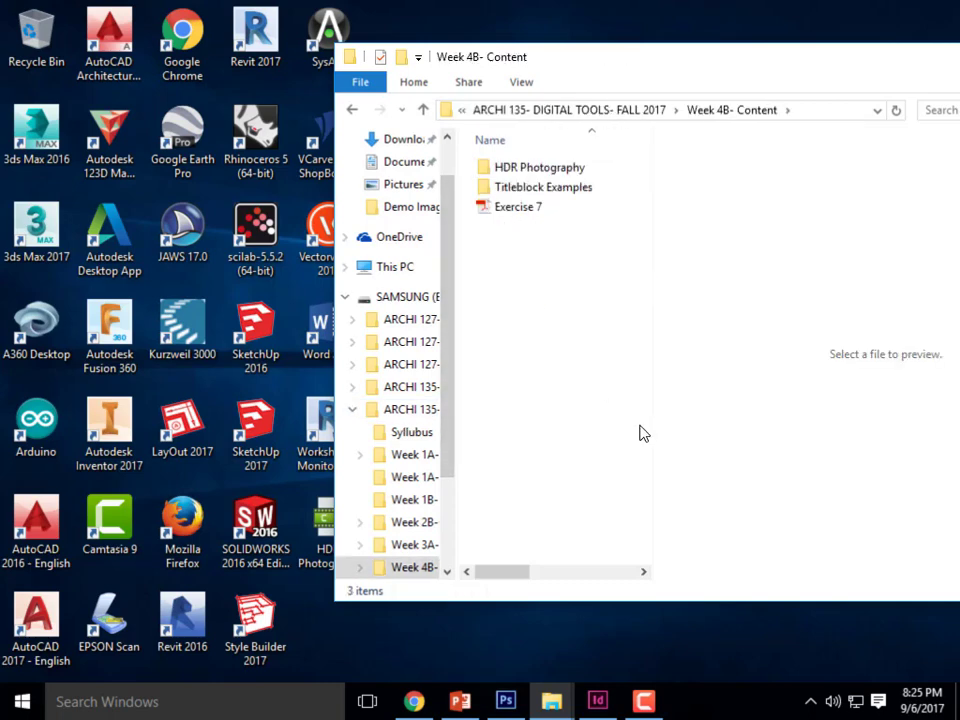
pyautogui.click(525, 207)
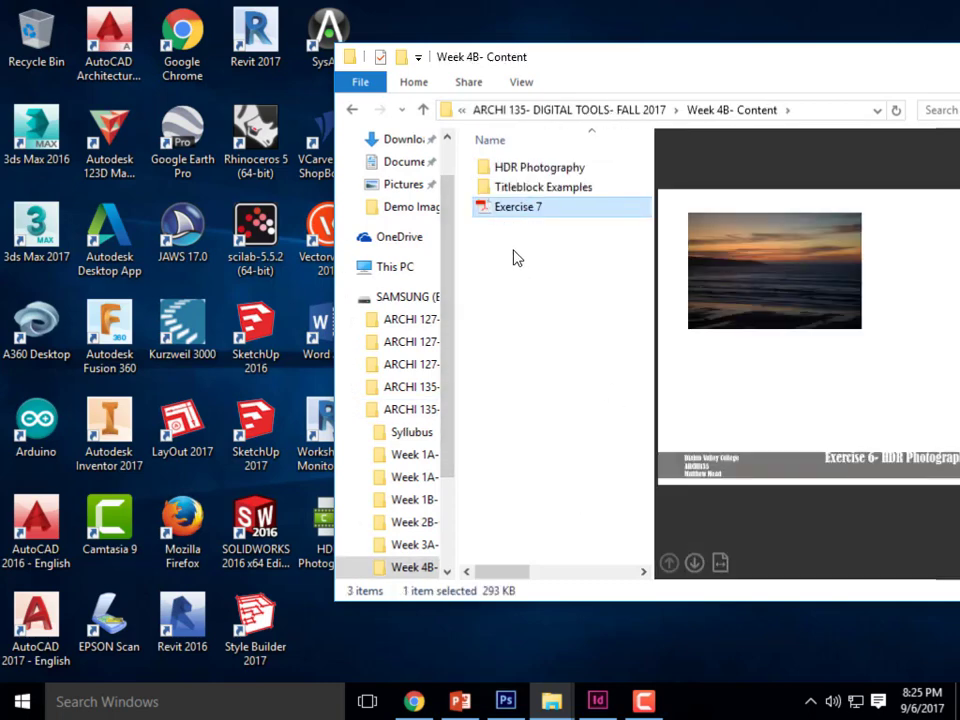
pyautogui.moveTo(712, 48); pyautogui.dragTo(228, 58)
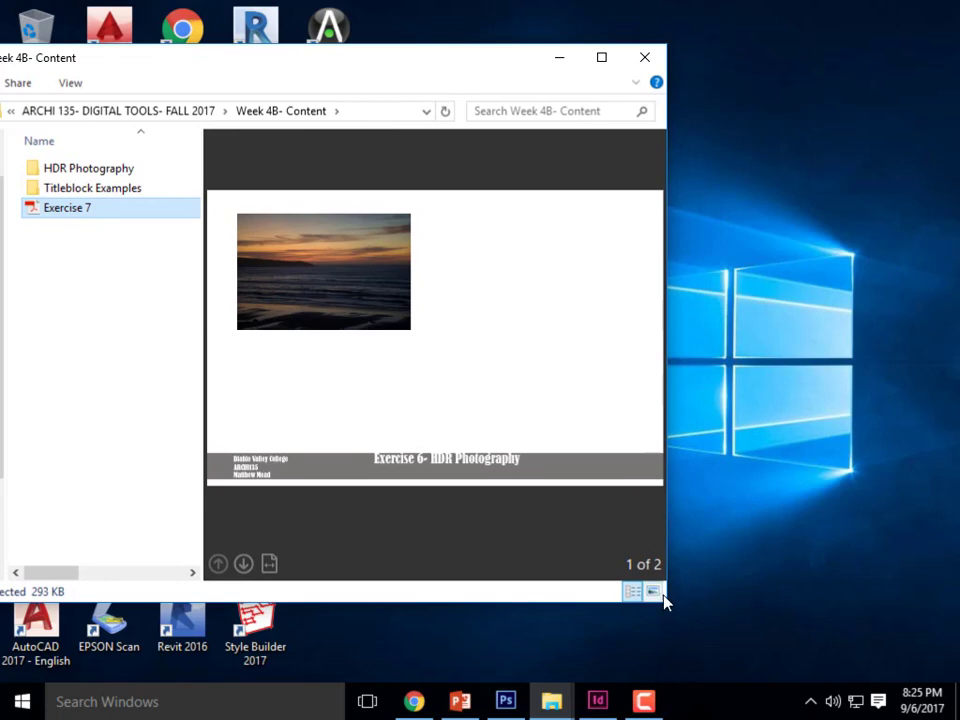
# - Enlarge the Exercise 7 PDF preview window, check the layout in InDesign, and return to the open File Explorer windows
pyautogui.moveTo(669, 606); pyautogui.dragTo(847, 673)
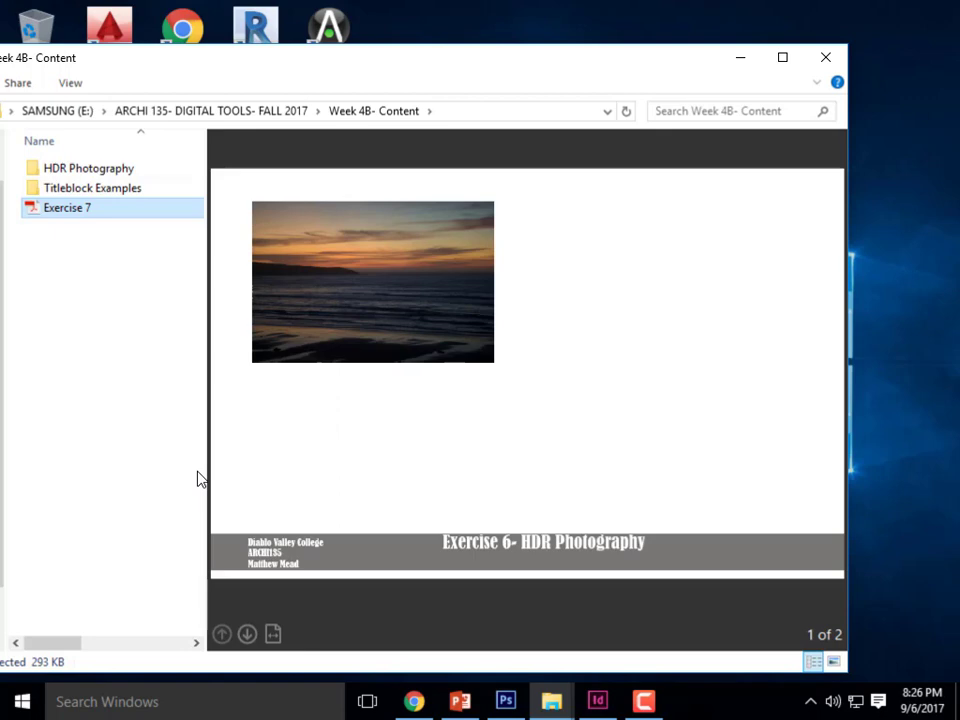
pyautogui.click(598, 699)
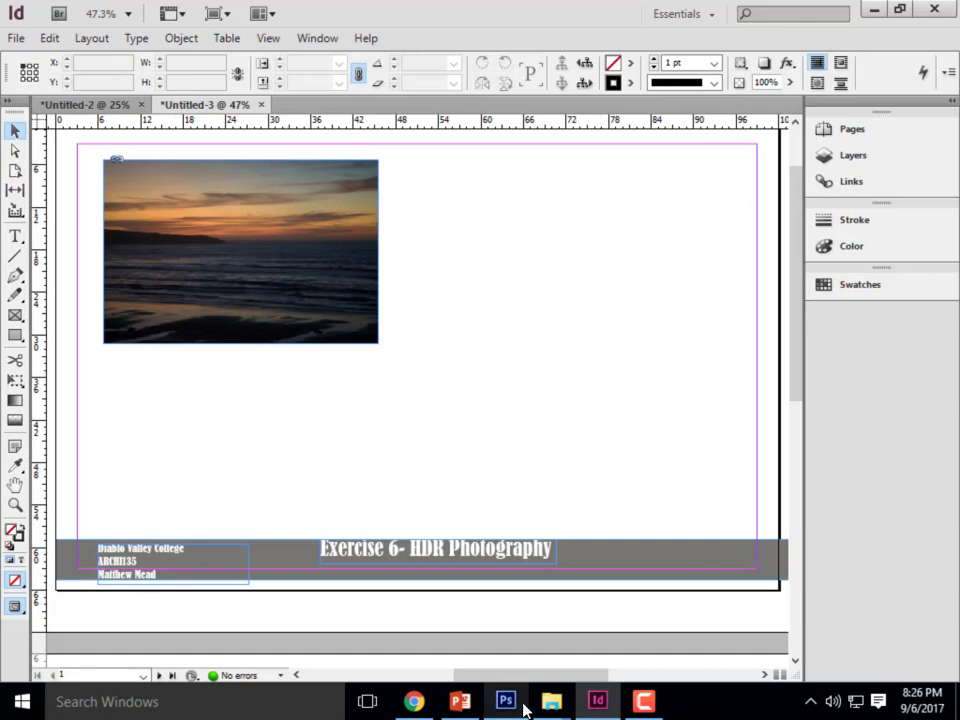
pyautogui.moveTo(530, 676); pyautogui.dragTo(515, 677)
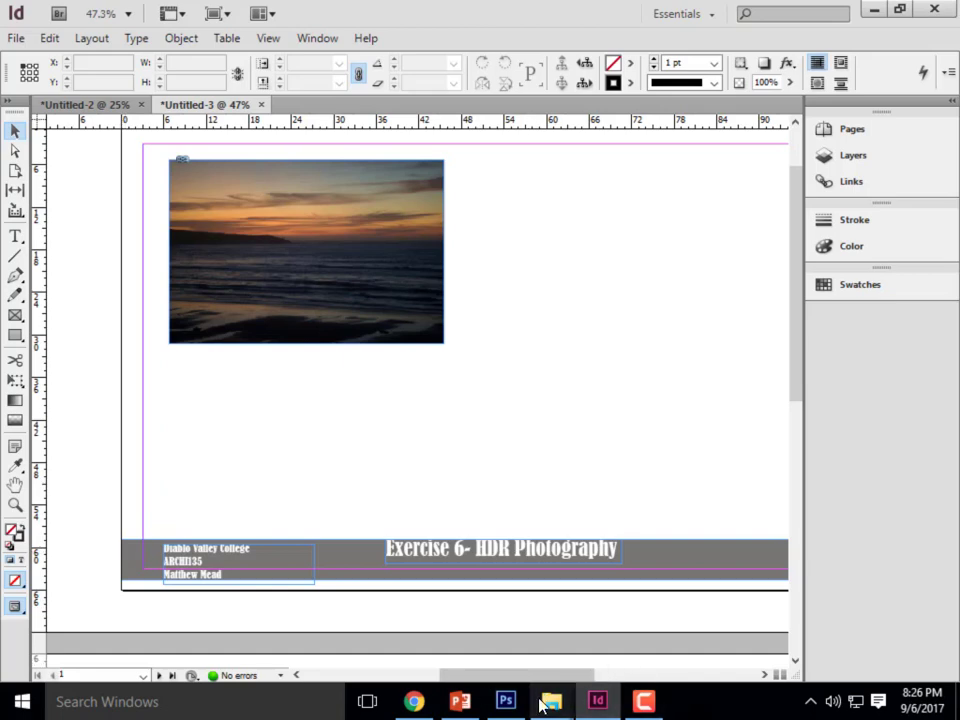
pyautogui.moveTo(551, 701)
pyautogui.click(600, 608)
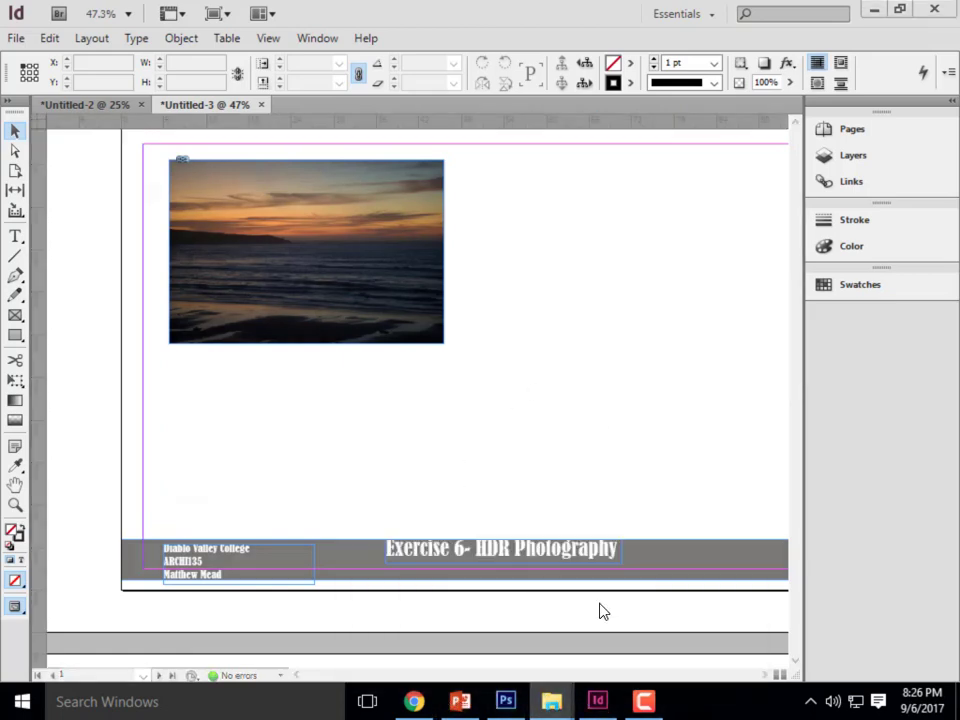
pyautogui.click(439, 619)
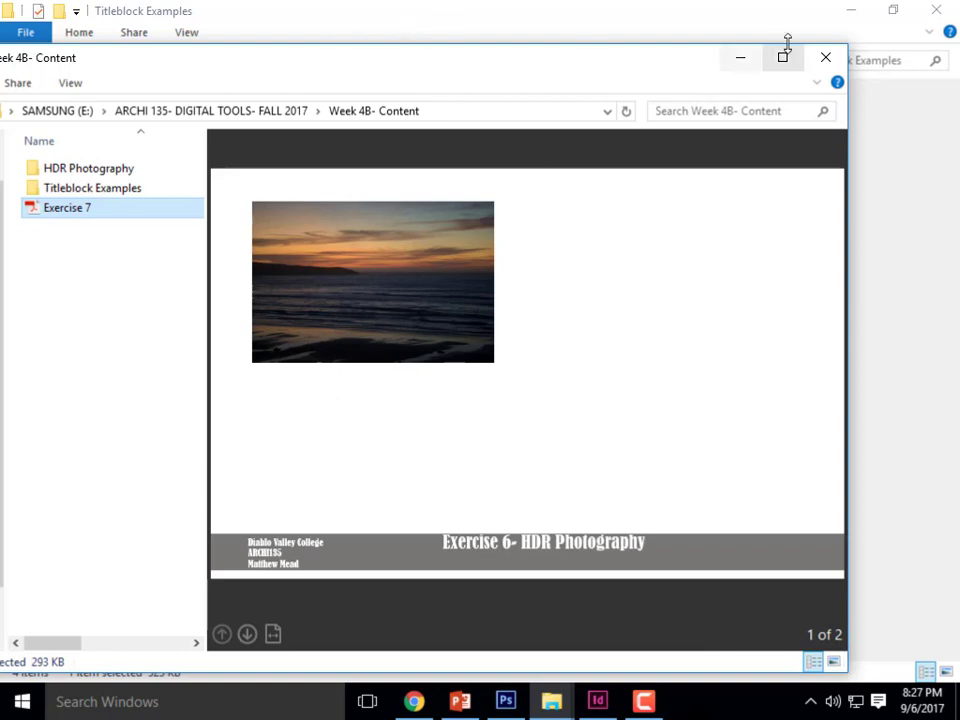
# - Close the Week 4B- Content and Titleblock Examples folder windows, and quit InDesign without saving Untitled-3 or Untitled-2
pyautogui.click(827, 60)
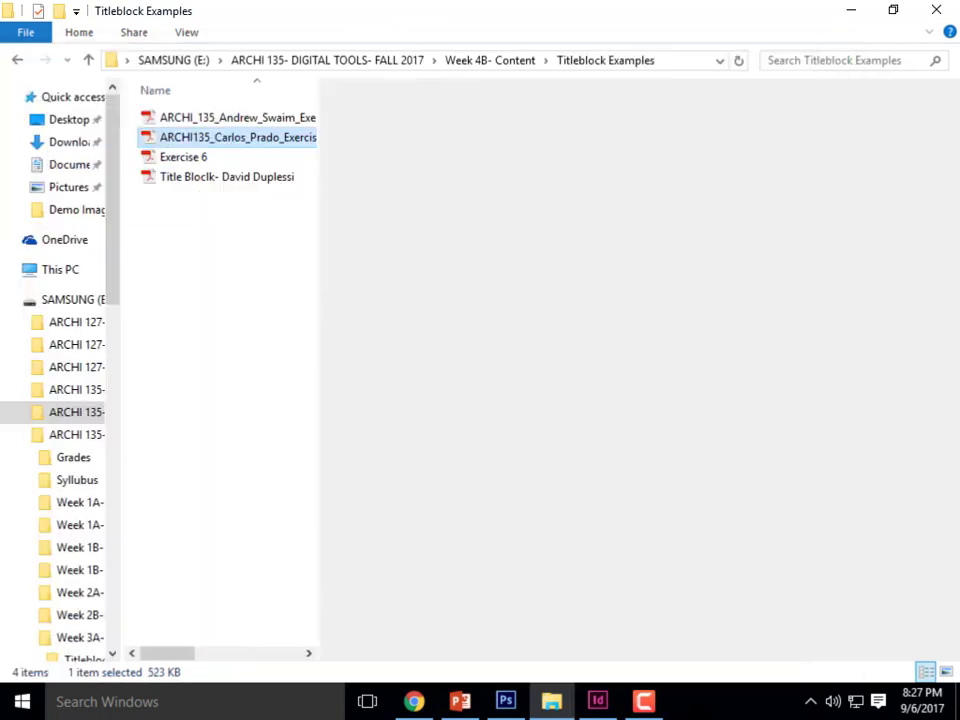
pyautogui.click(936, 11)
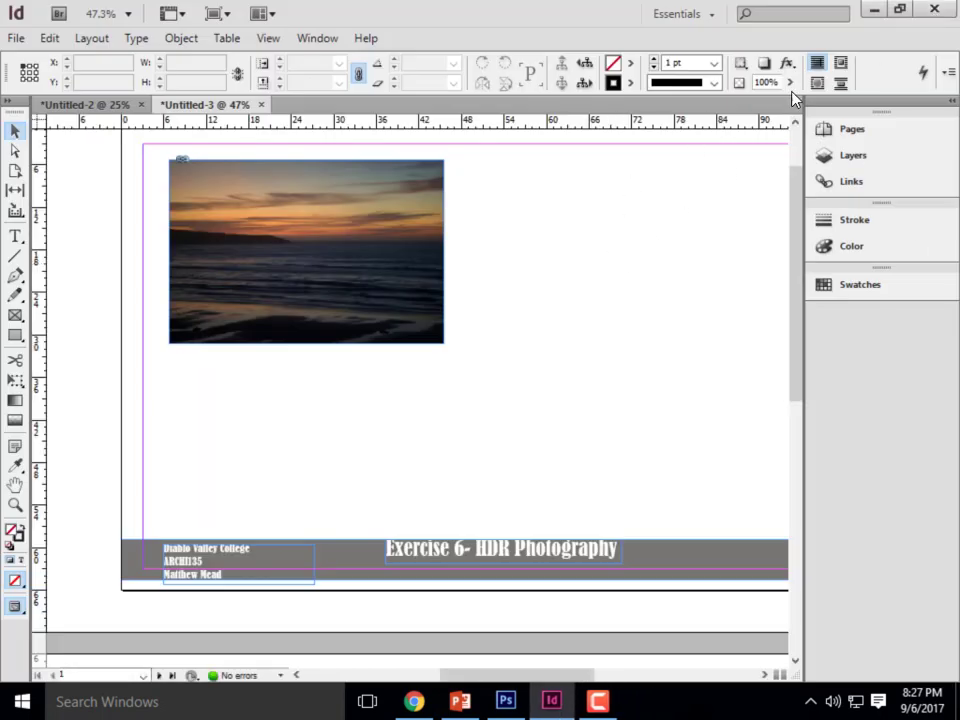
pyautogui.click(934, 8)
pyautogui.click(573, 422)
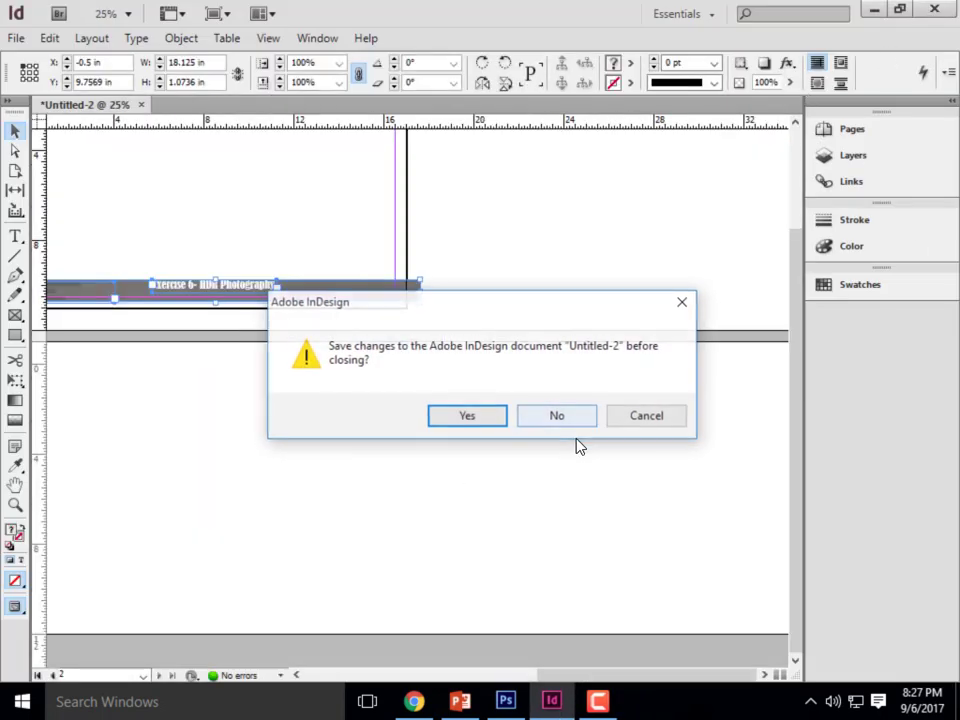
pyautogui.click(558, 424)
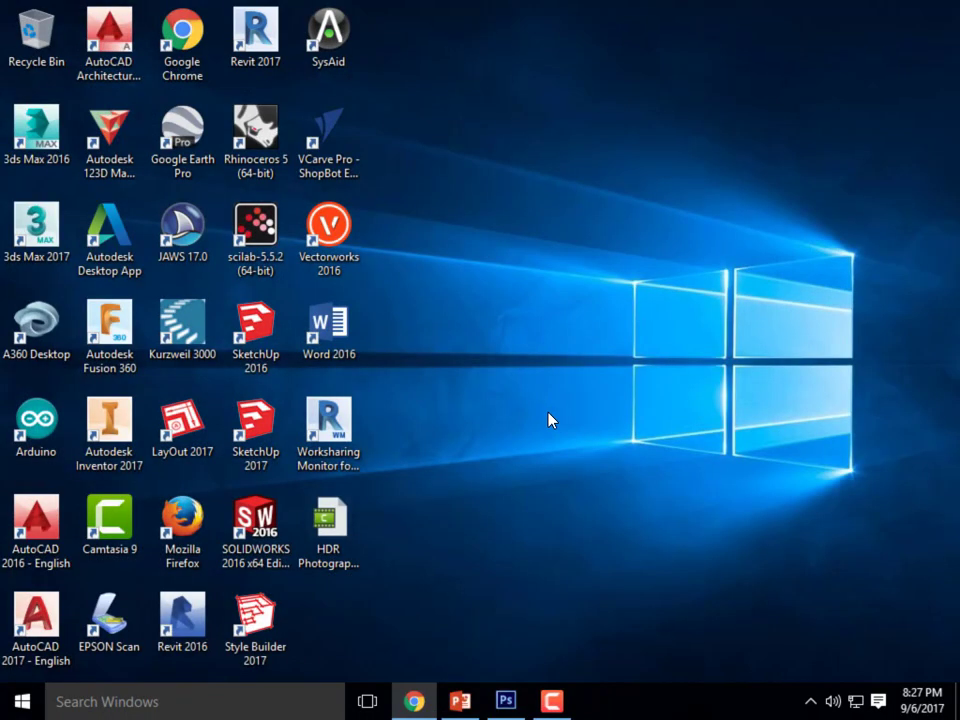
pyautogui.click(551, 701)
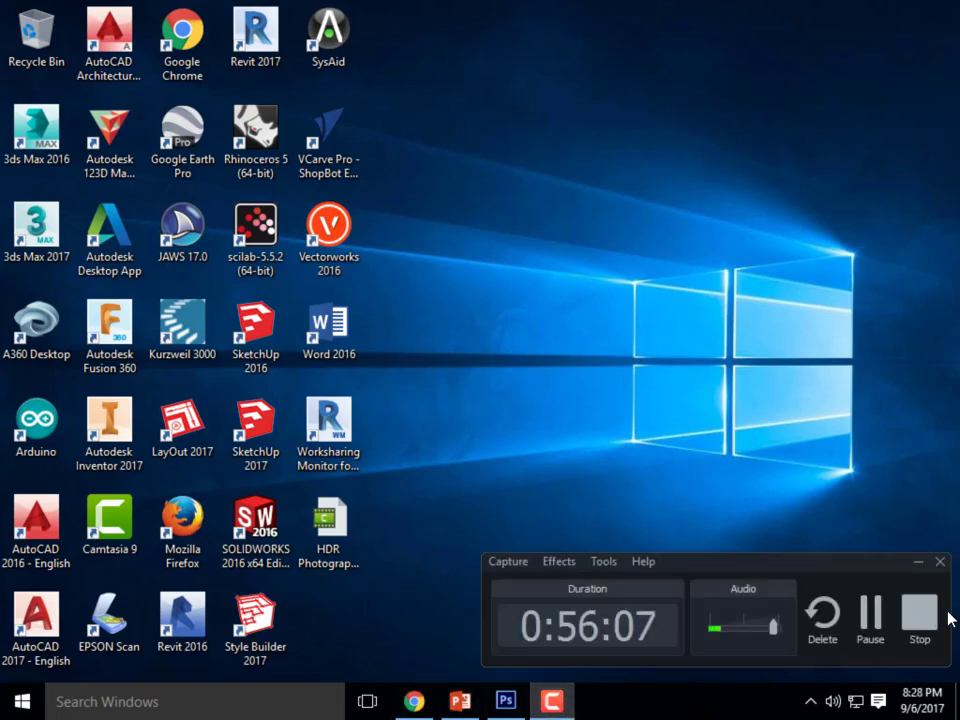